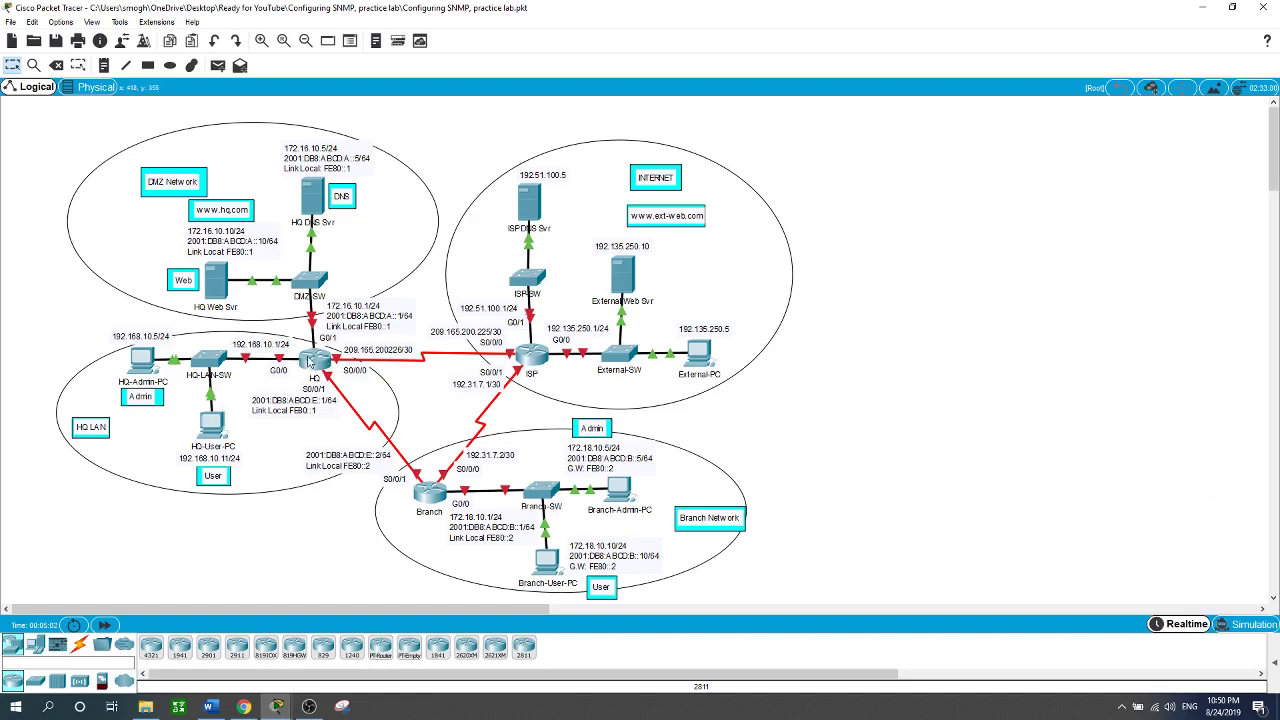
# Step: From the HQ router's CLI, enter global configuration mode and set the hostname to HQ
pyautogui.click(311, 361)
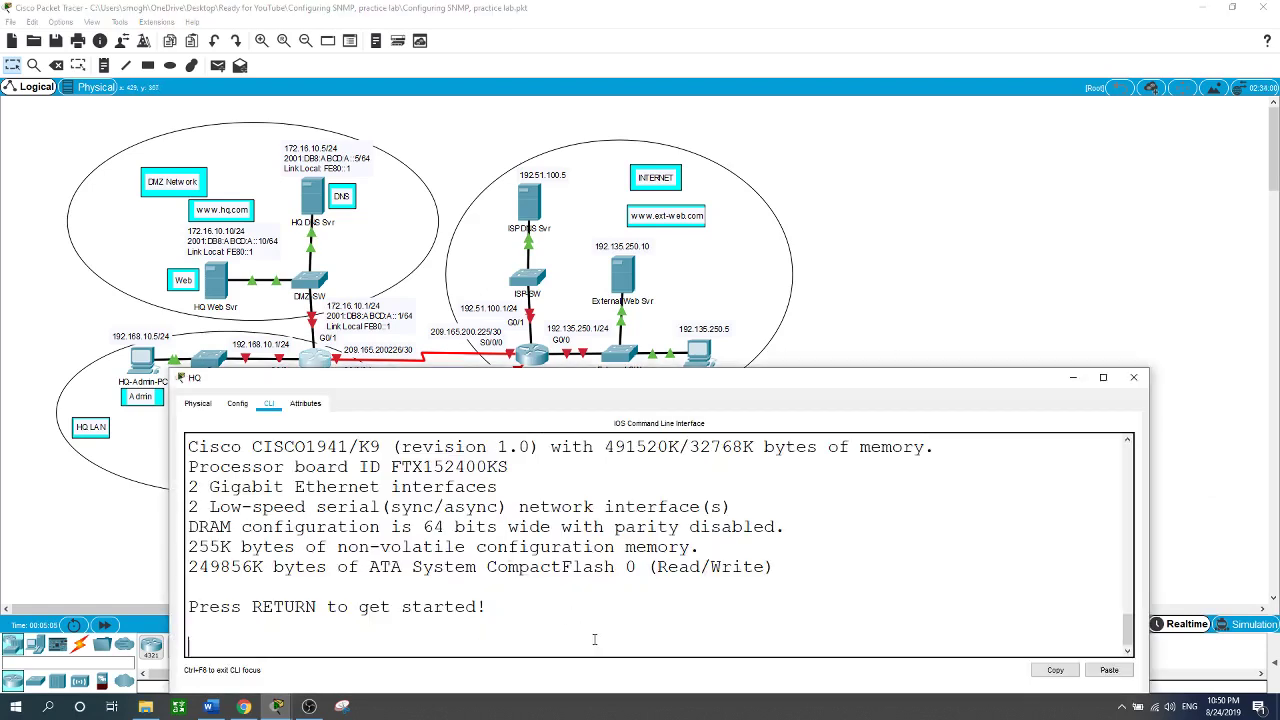
pyautogui.press('Return')
pyautogui.write('en')
pyautogui.press('Return')
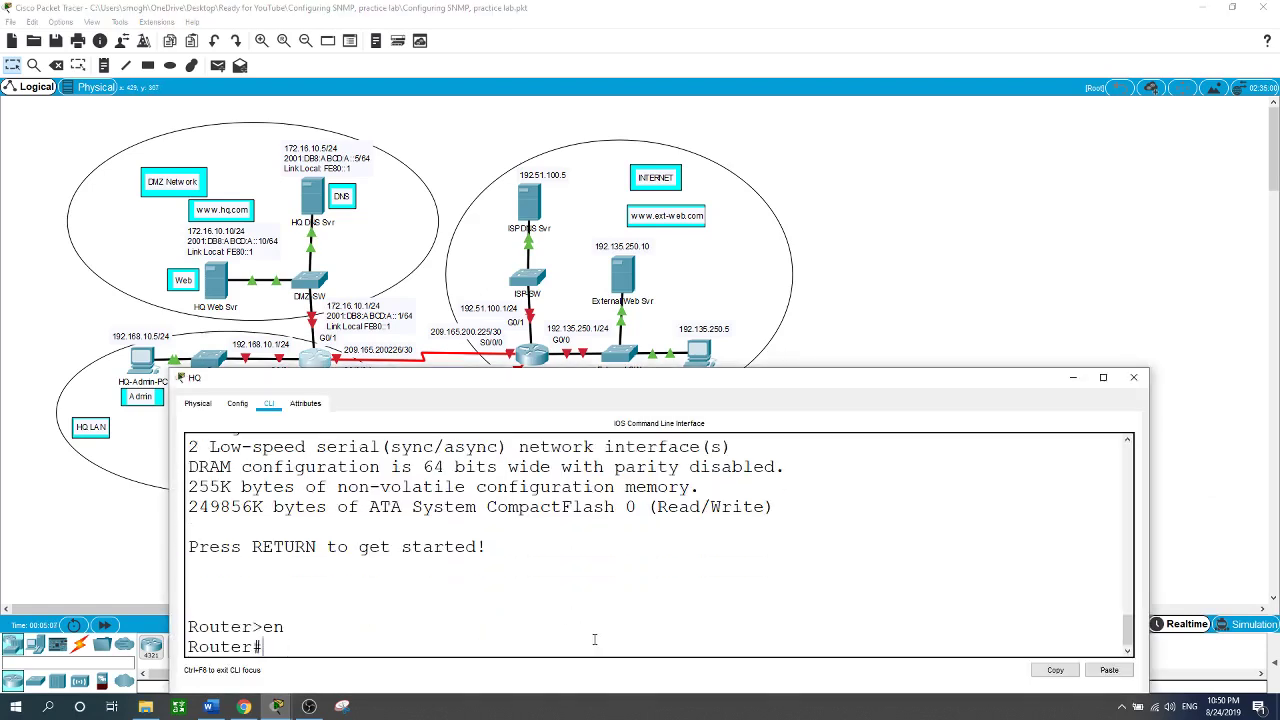
pyautogui.write('conf t')
pyautogui.press('Return')
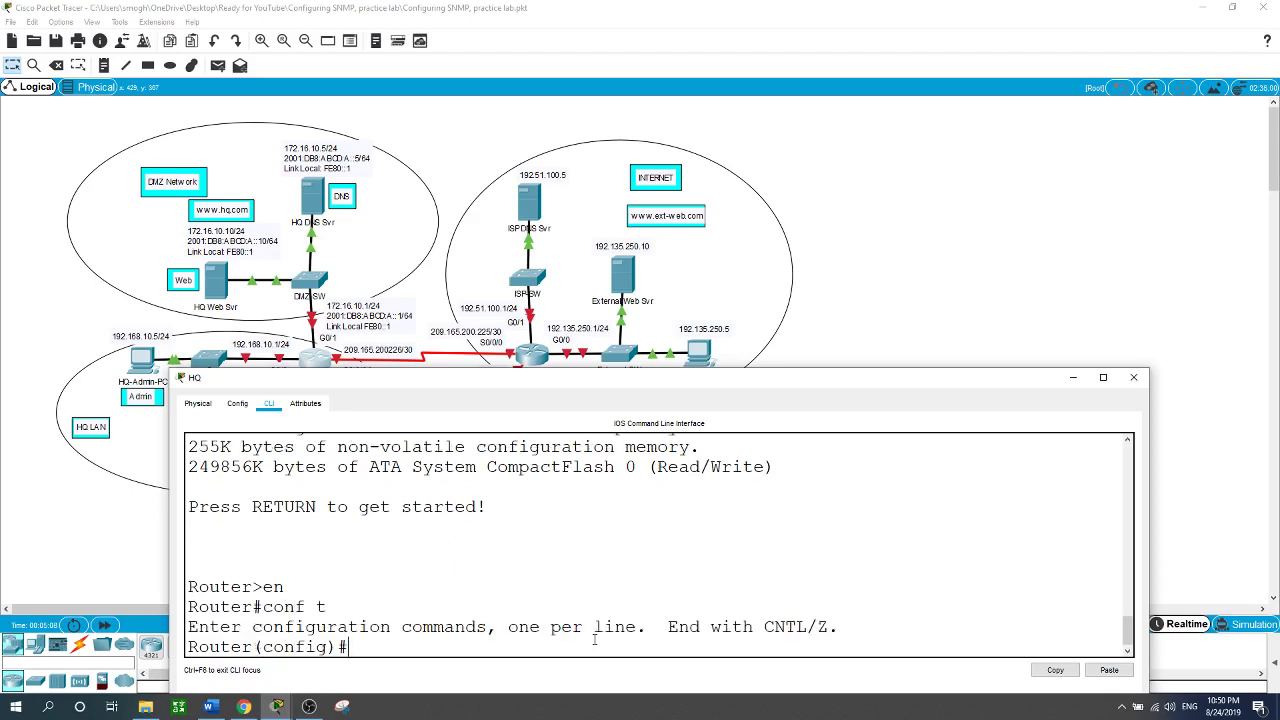
pyautogui.write('hostname HQ')
pyautogui.press('Return')
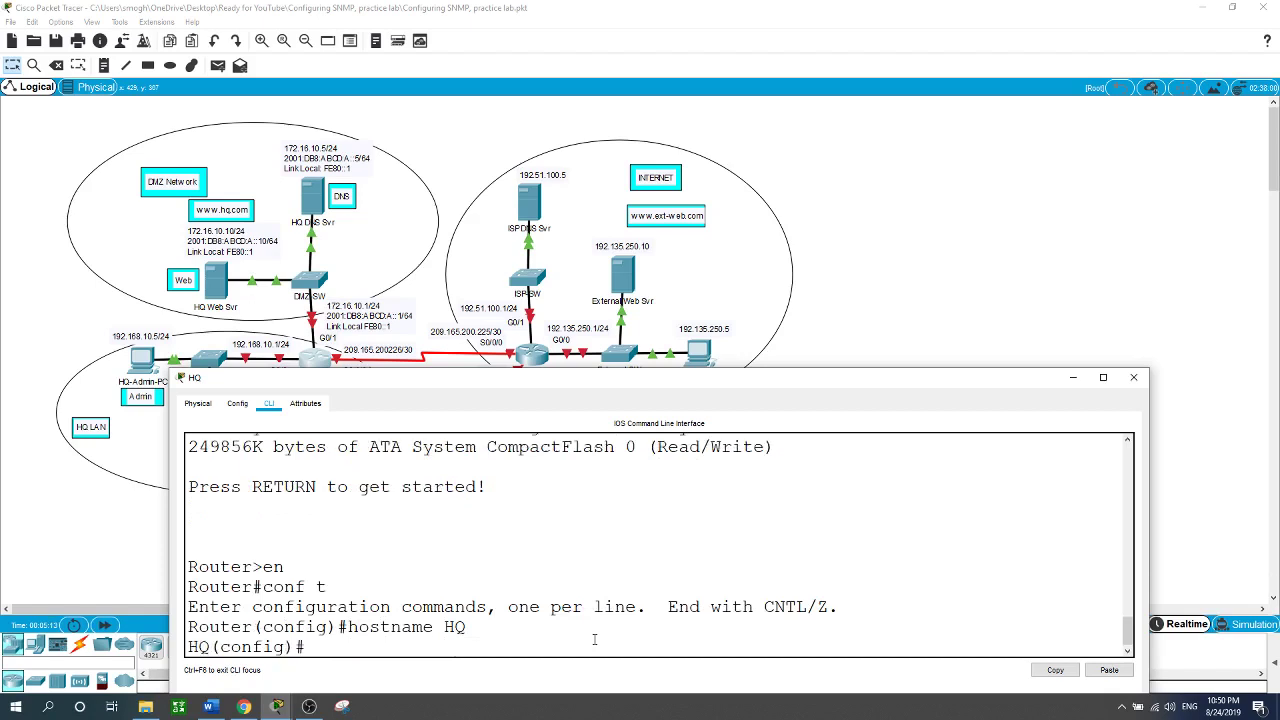
pyautogui.write('int g0/0')
# Step: Give HQ's G0/0 the address 192.168.10.1 255.255.255.0 and bring it up
pyautogui.press('Return')
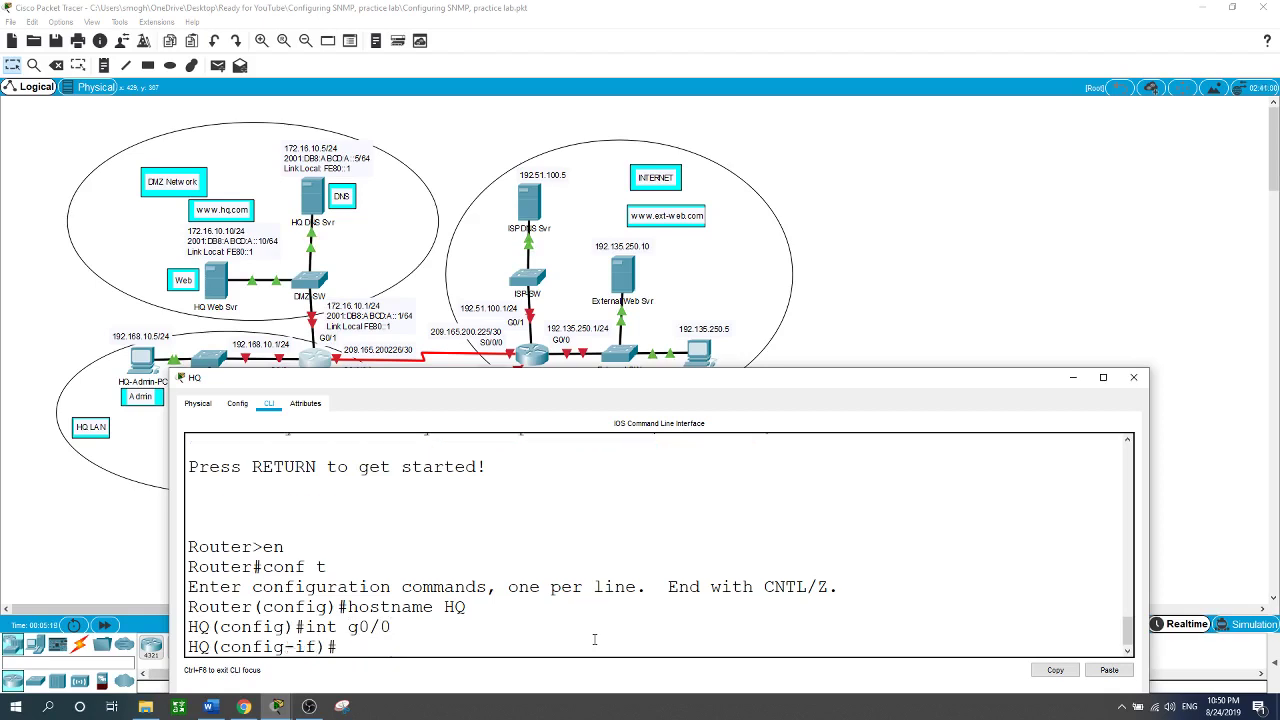
pyautogui.write('ip add')
pyautogui.press('Tab')
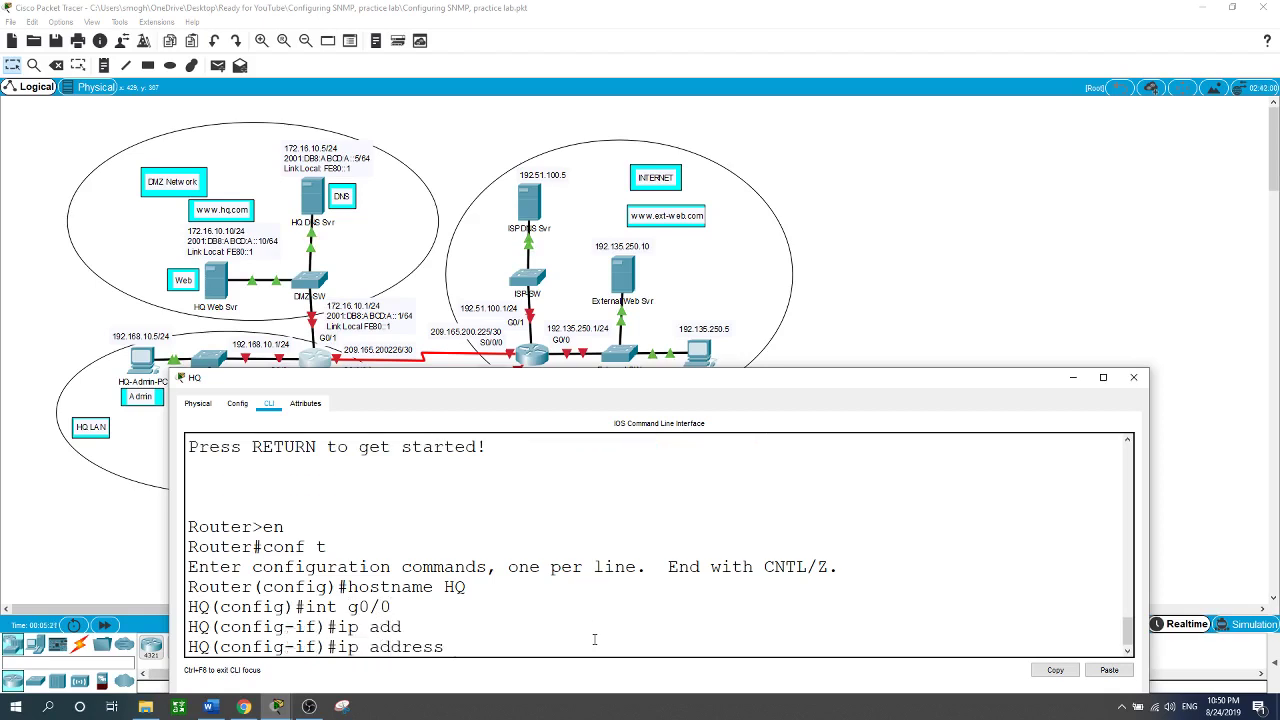
pyautogui.write('192.168.10.1 255.255.255.0')
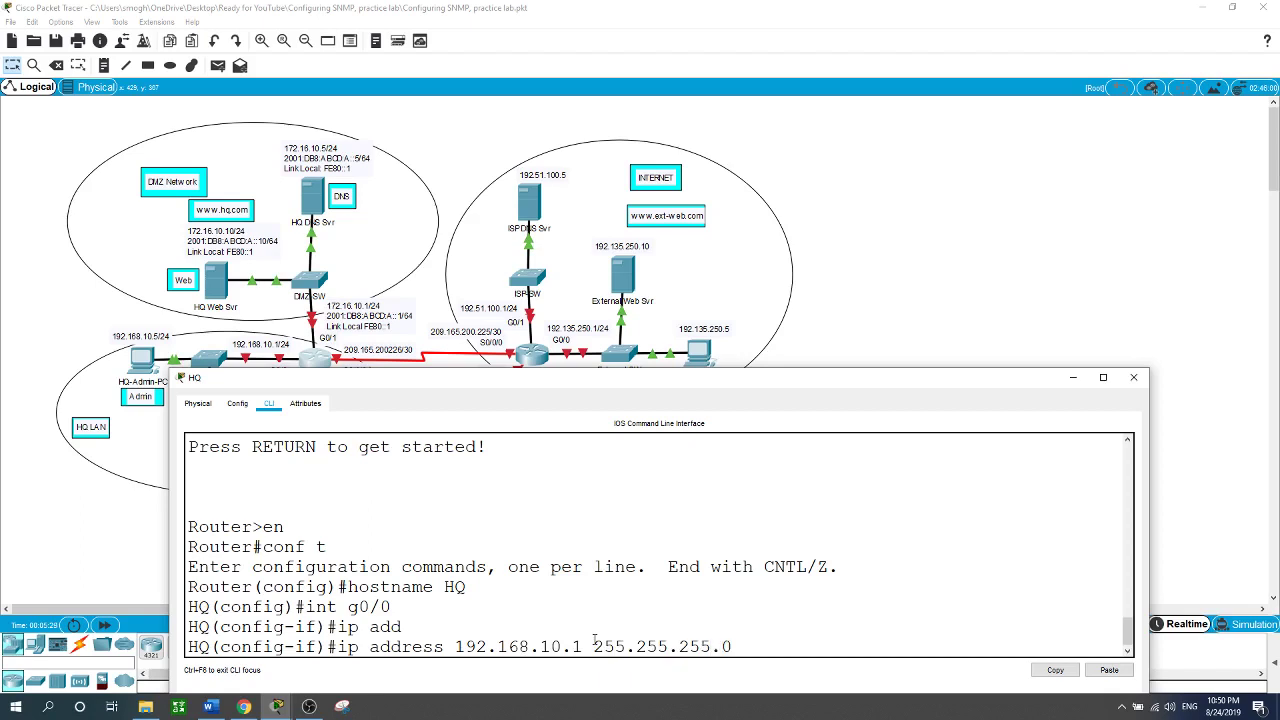
pyautogui.press('Return')
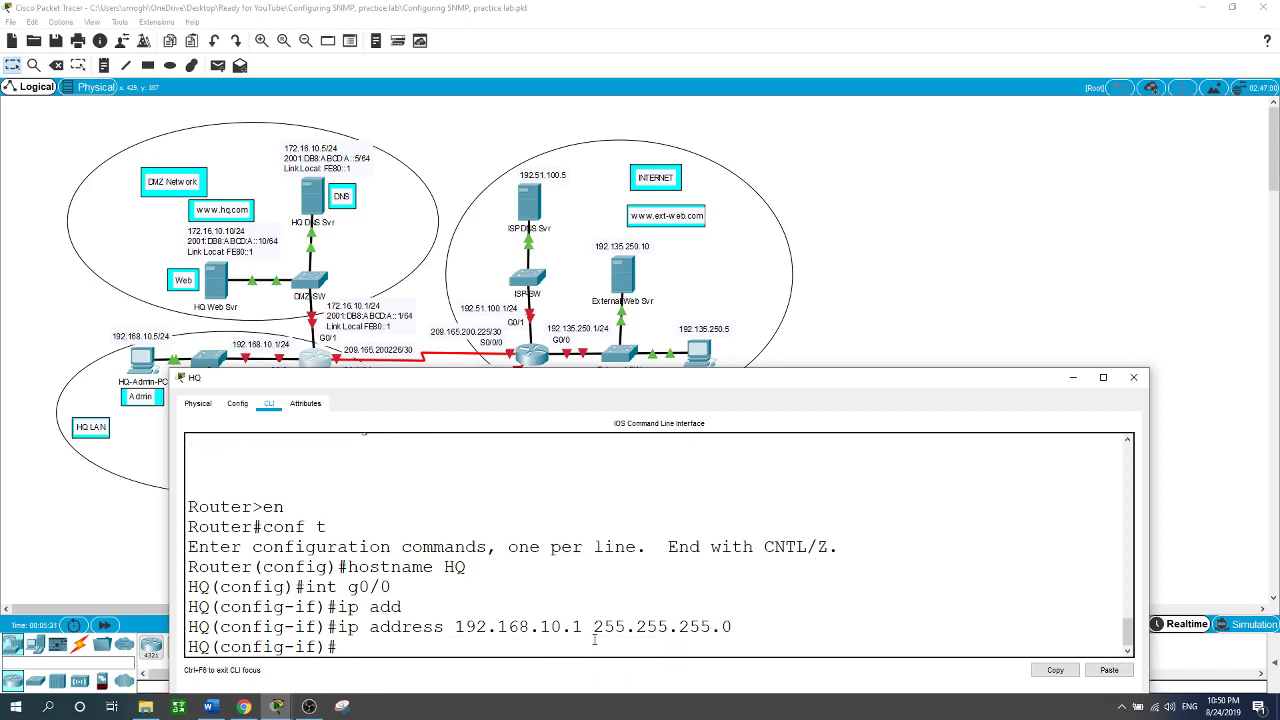
pyautogui.write('no shut')
pyautogui.press('Return')
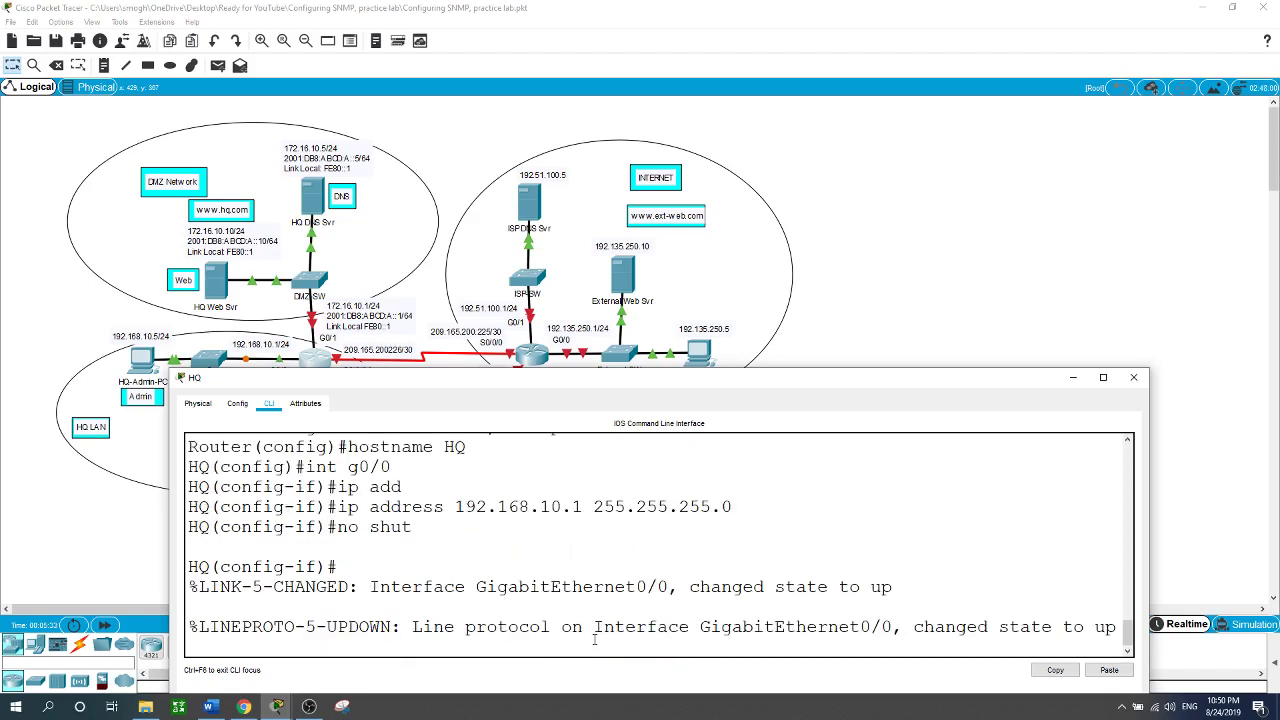
pyautogui.press('Return')
# Step: Give G0/1 the address 172.16.10.1 255.255.255.0 and exit interface configuration
pyautogui.write('i')
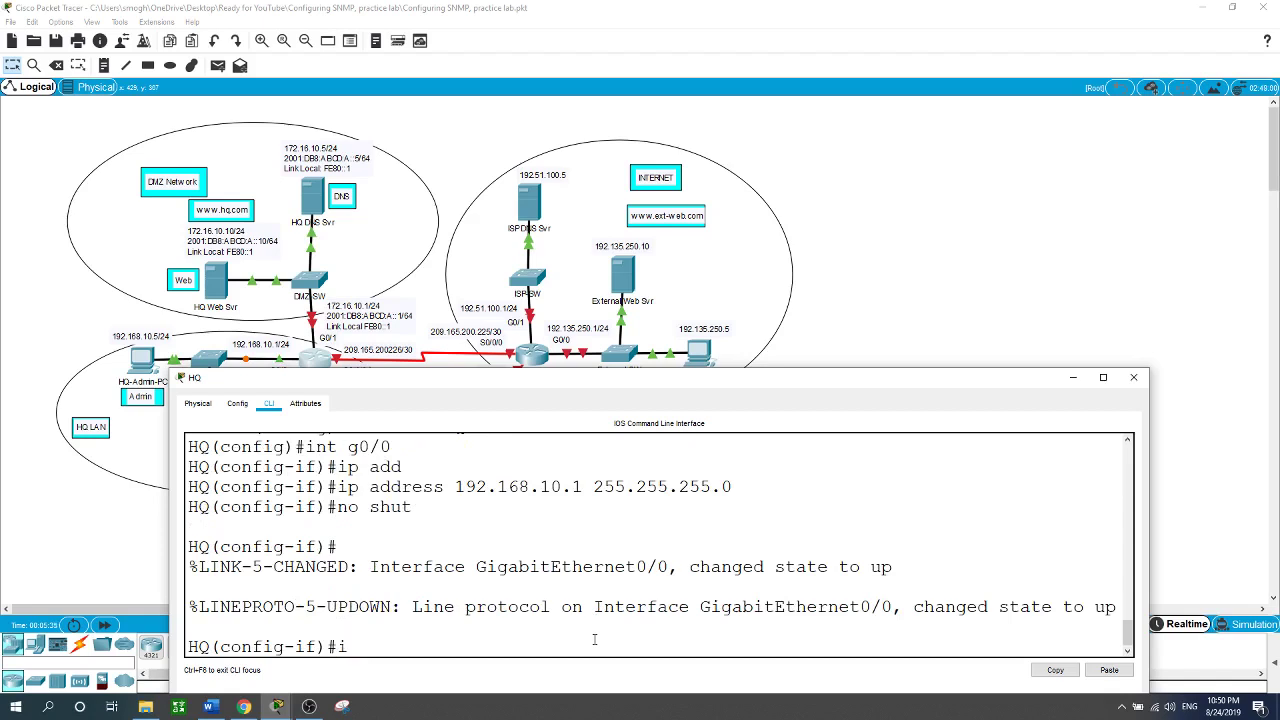
pyautogui.write('nt g')
pyautogui.write('0/1')
pyautogui.press('Return')
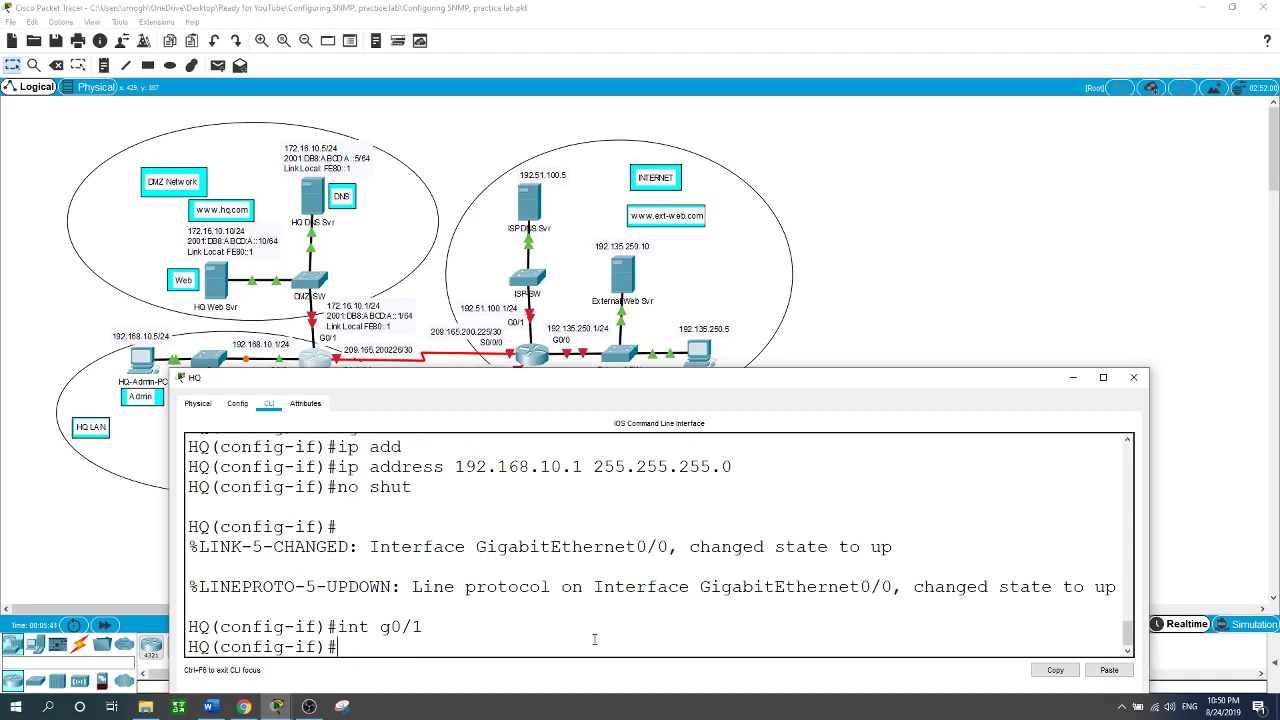
pyautogui.write('ip ad')
pyautogui.press('Tab')
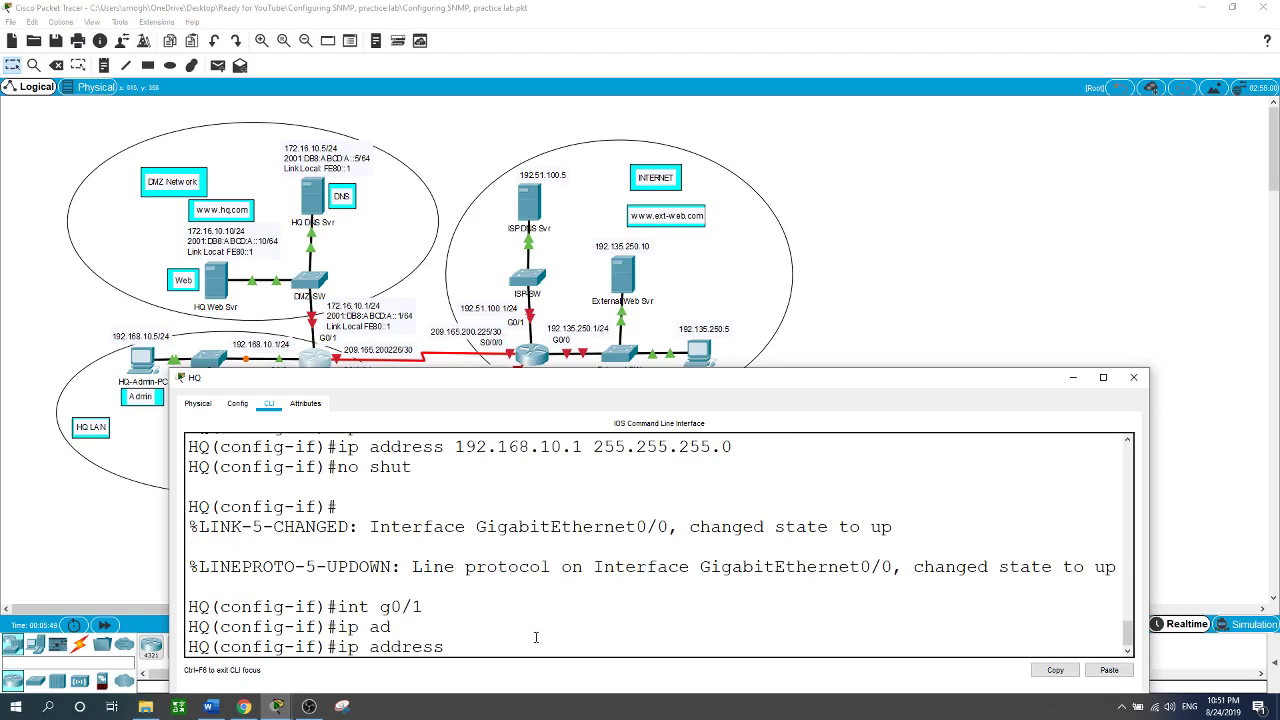
pyautogui.write('172.16.10.1 255.255.255.0')
pyautogui.press('Return')
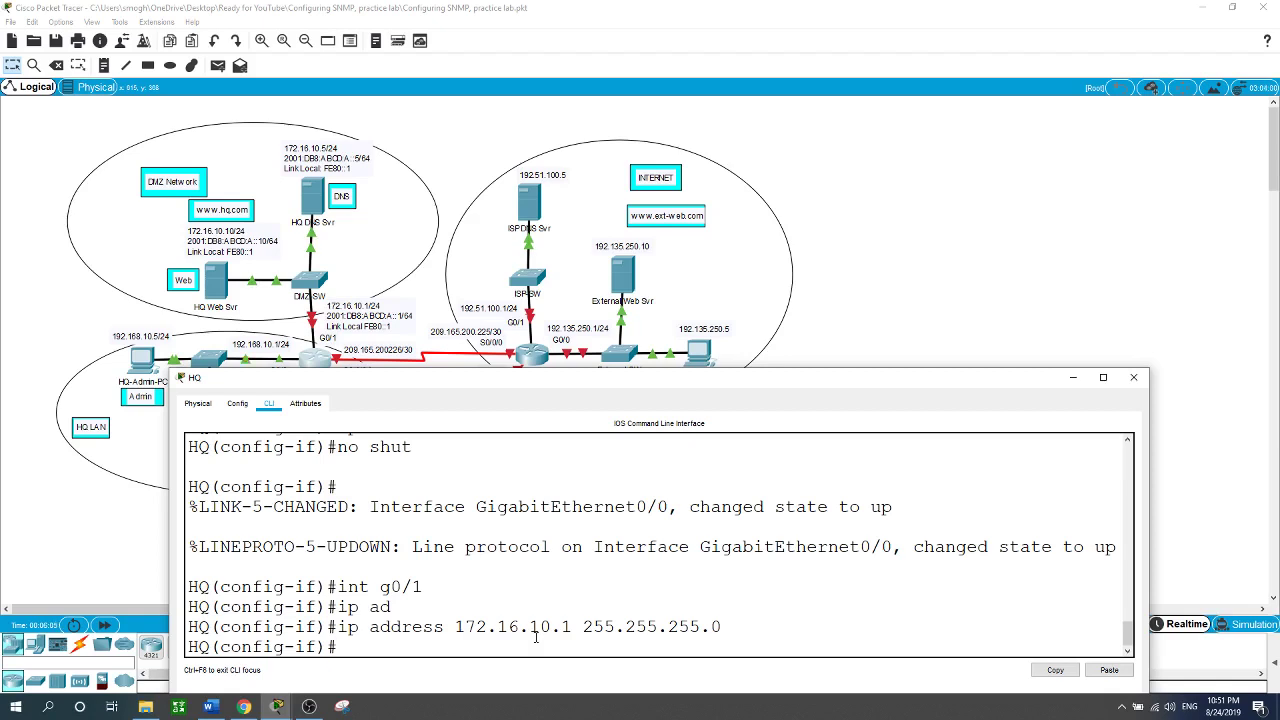
pyautogui.write('exit')
pyautogui.press('Return')
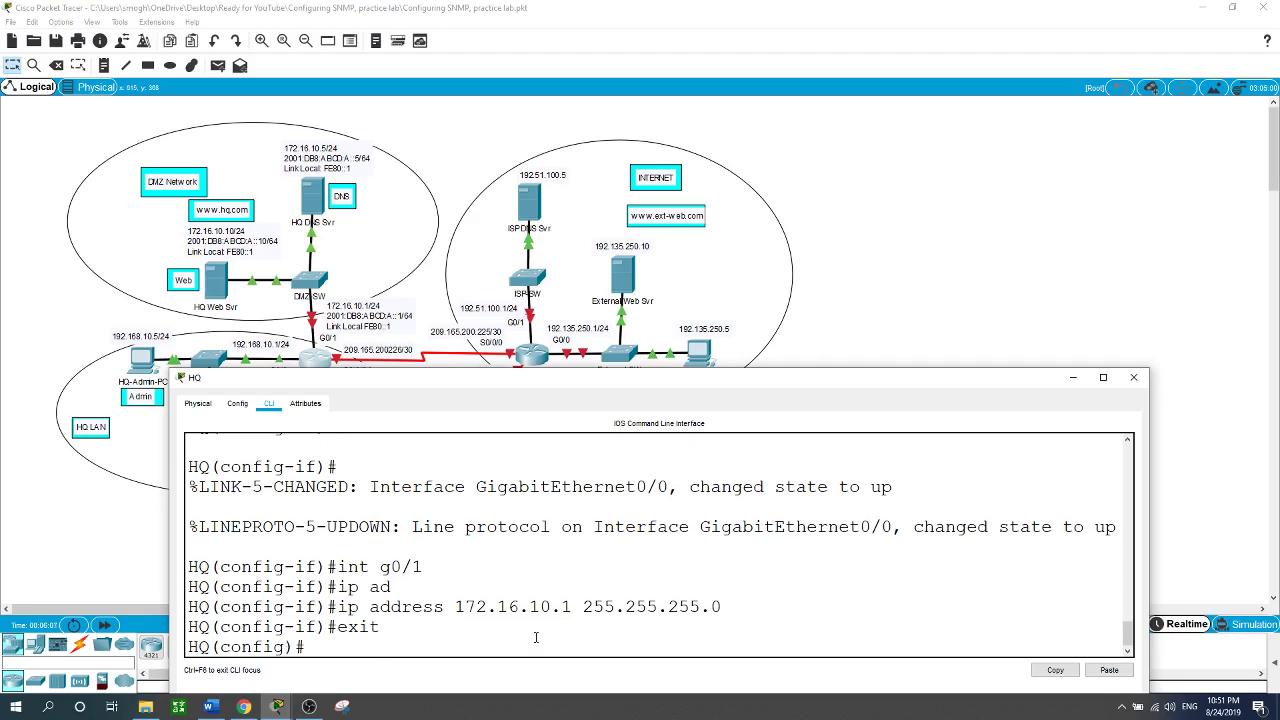
# Step: Enable IPv6 unicast routing and assign 2001:DB8:ABCD:A::1/64 to G0/1
pyautogui.write('ipv6 uni')
pyautogui.press('Tab')
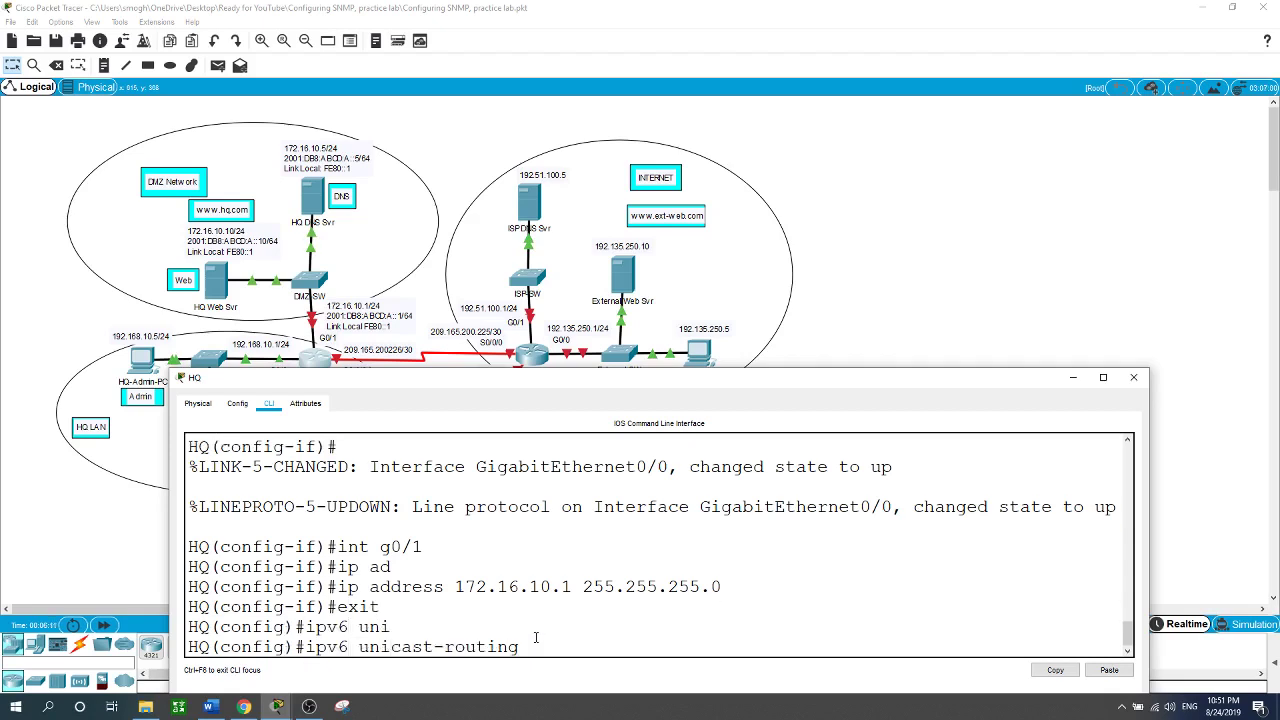
pyautogui.press('Return')
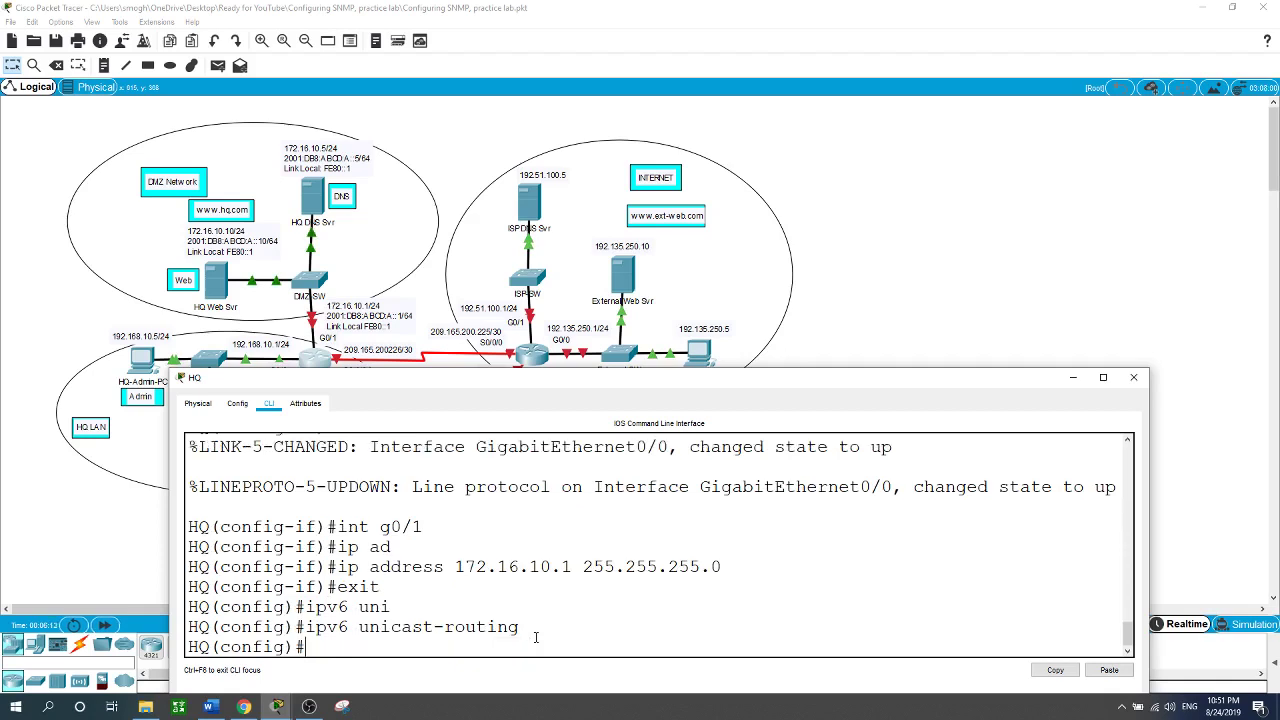
pyautogui.write('intg0/')
pyautogui.press('BackSpace')
pyautogui.press('BackSpace')
pyautogui.press('BackSpace')
pyautogui.write('g0/1')
pyautogui.press('Return')
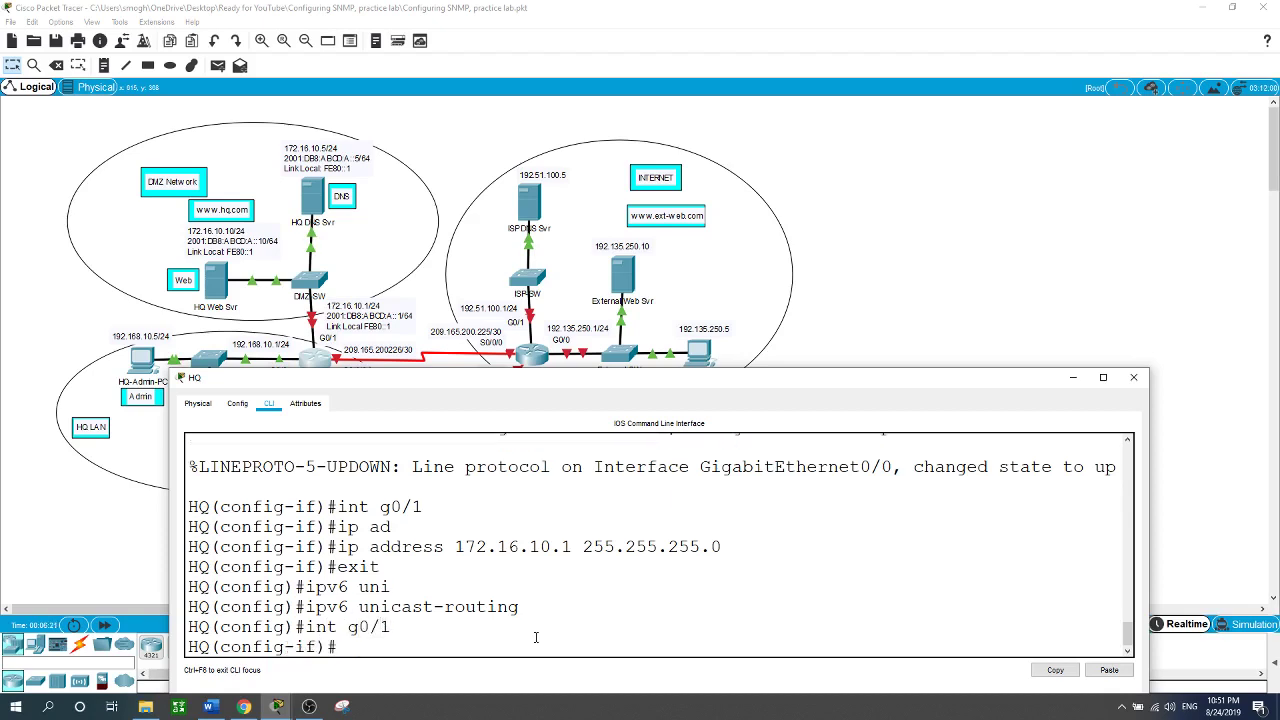
pyautogui.write('ipv6 2001:')
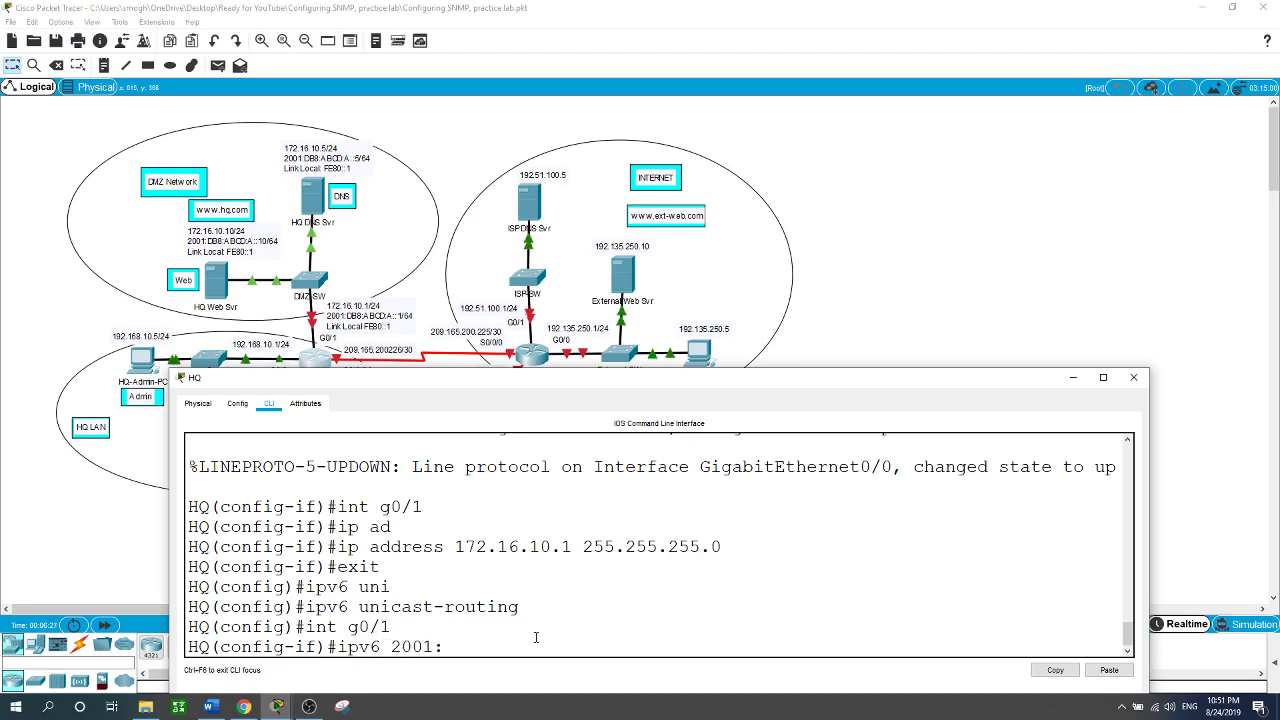
pyautogui.write('DB8:ABCD')
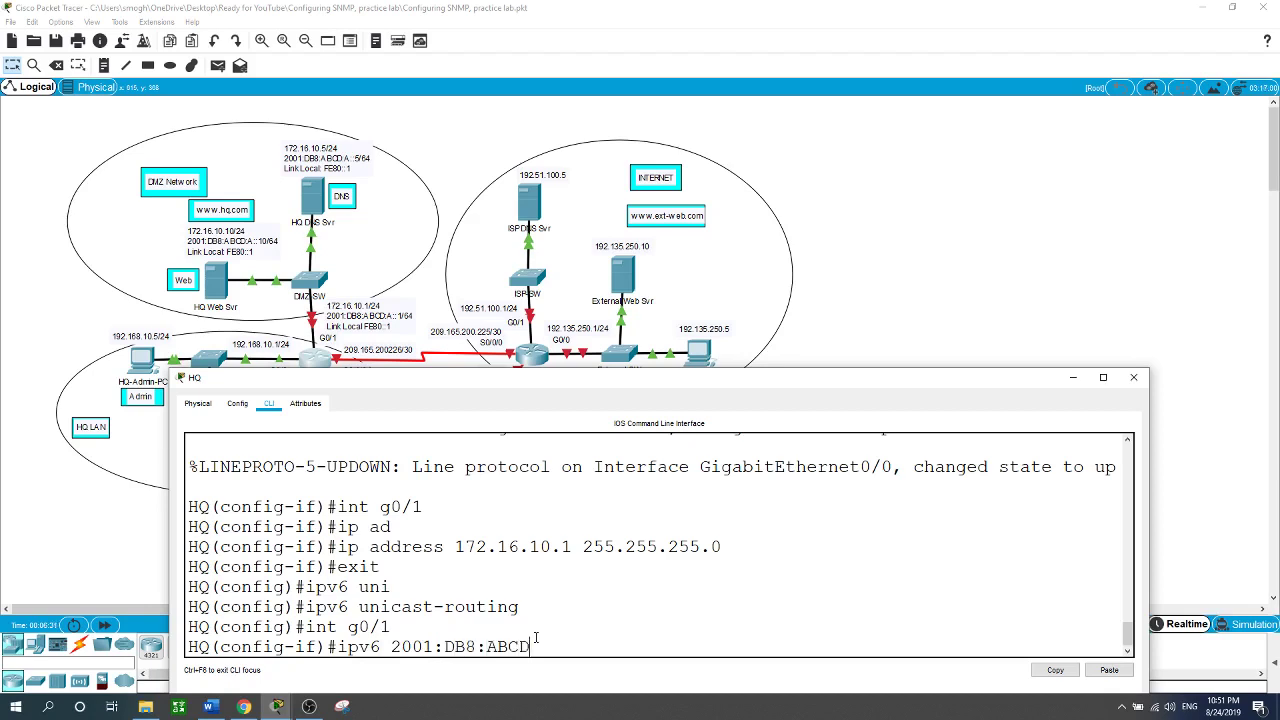
pyautogui.write(':A::1/64')
pyautogui.press('Return')
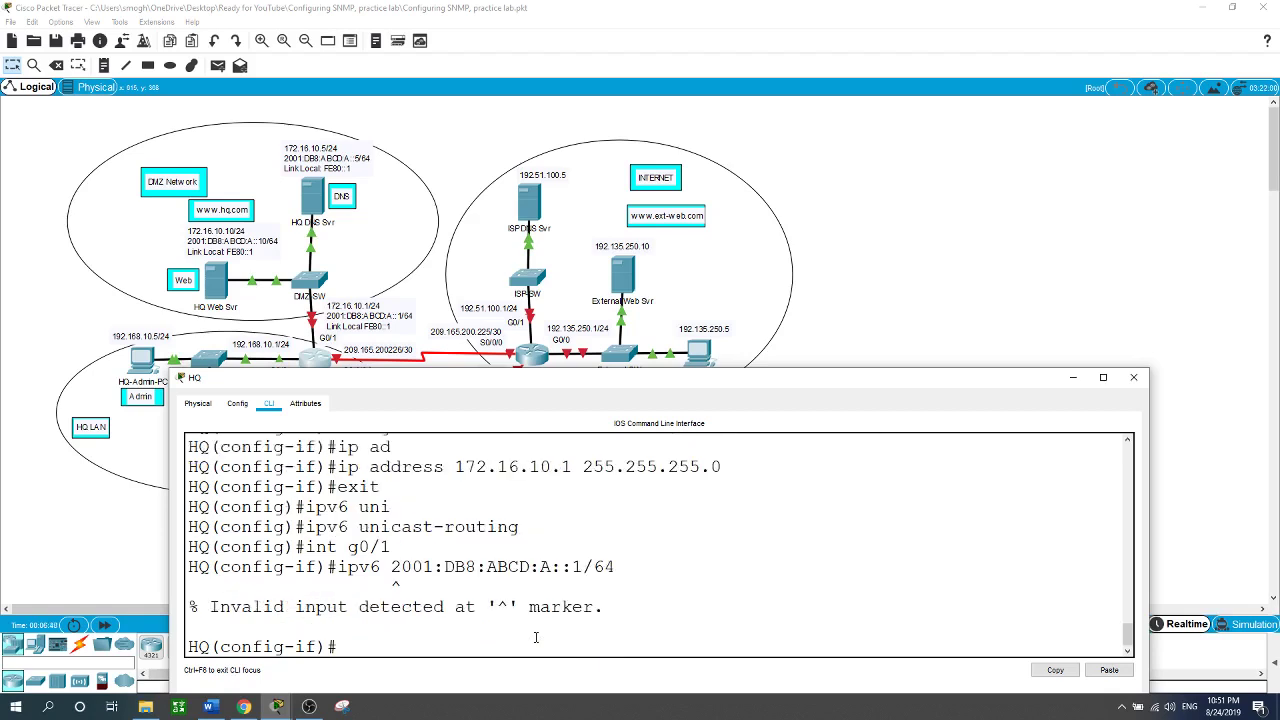
pyautogui.press('Up')
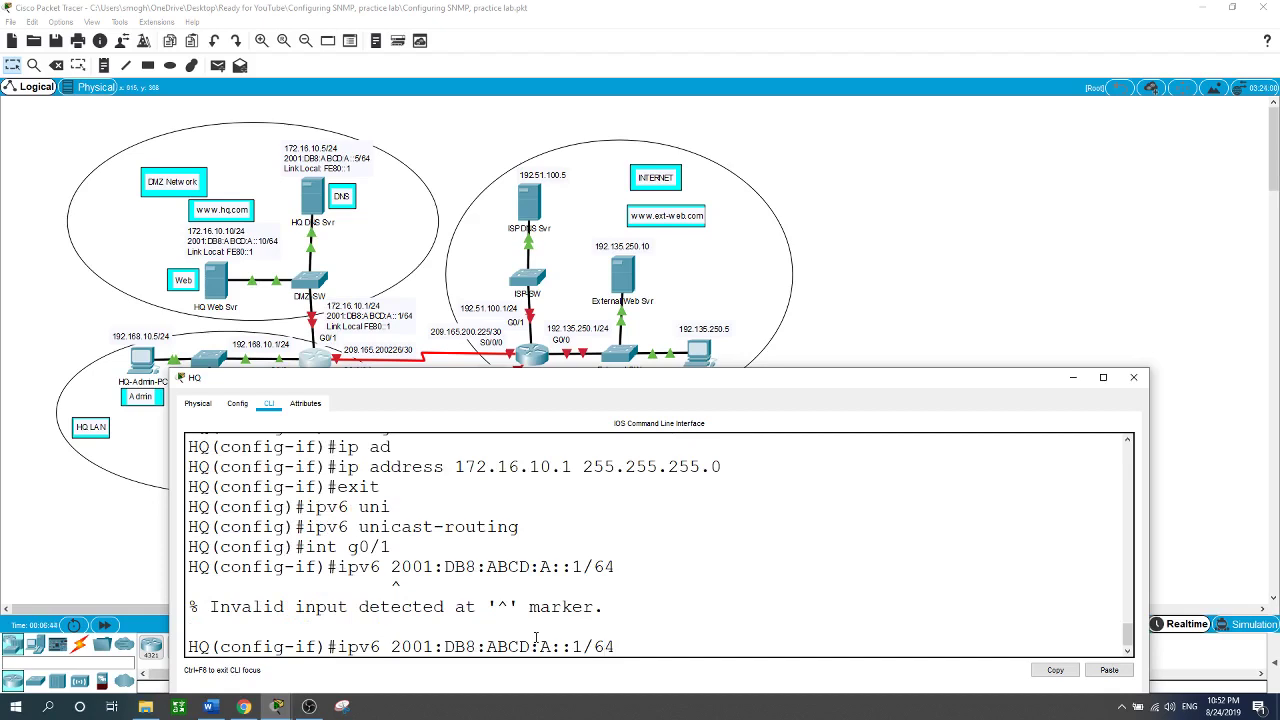
pyautogui.write('address')
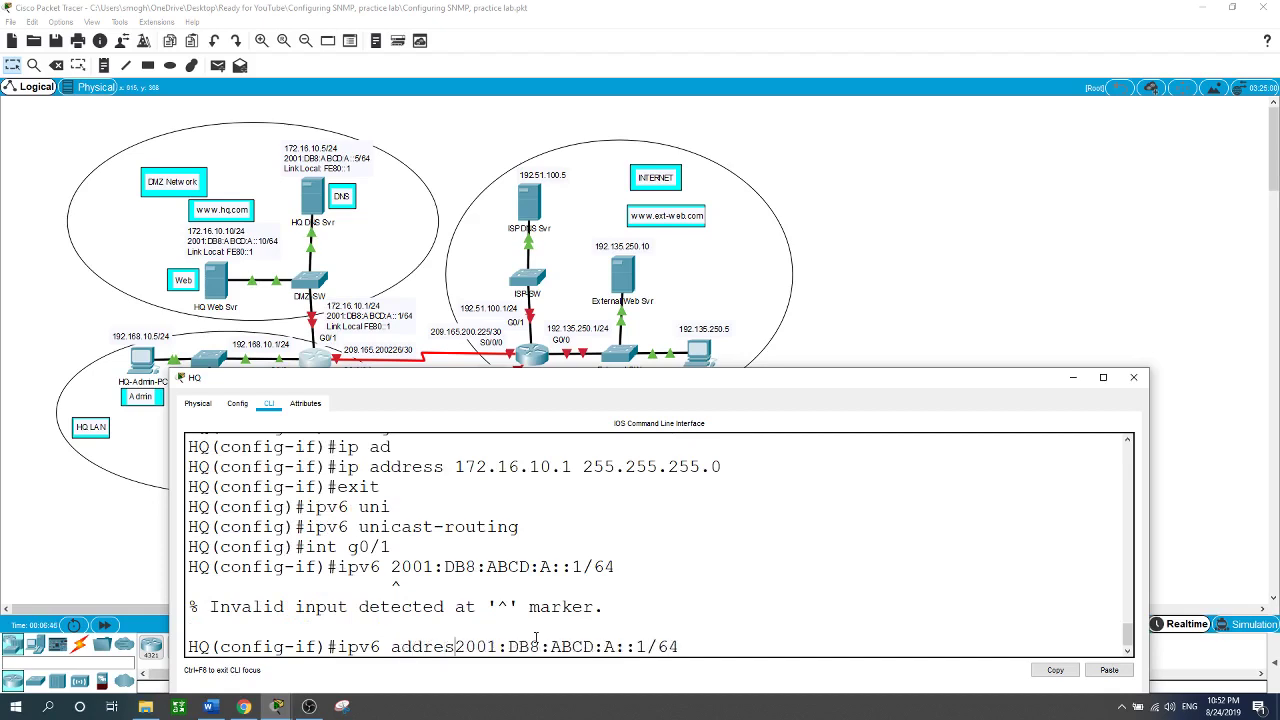
pyautogui.press('Return')
# Step: Add link-local address FE80::1 to G0/1 and enable the interface with no shut
pyautogui.write('ip')
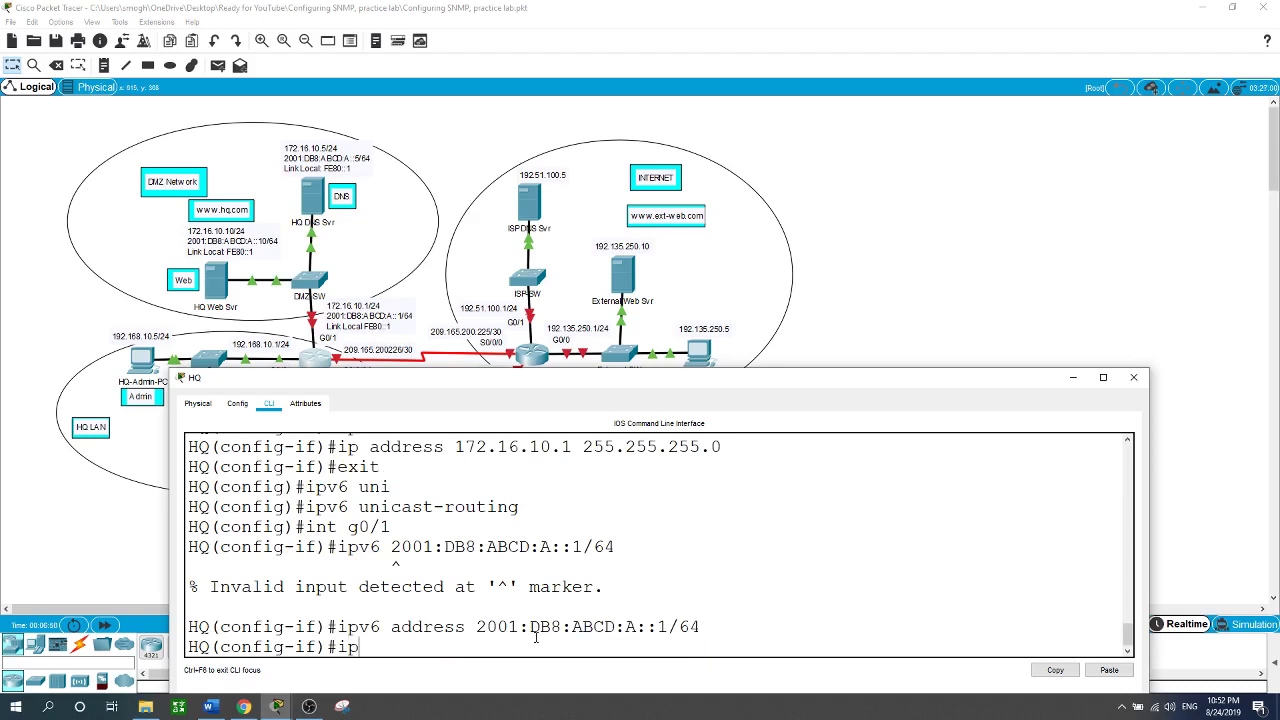
pyautogui.write('v6 ad')
pyautogui.press('Tab')
pyautogui.write('FE89')
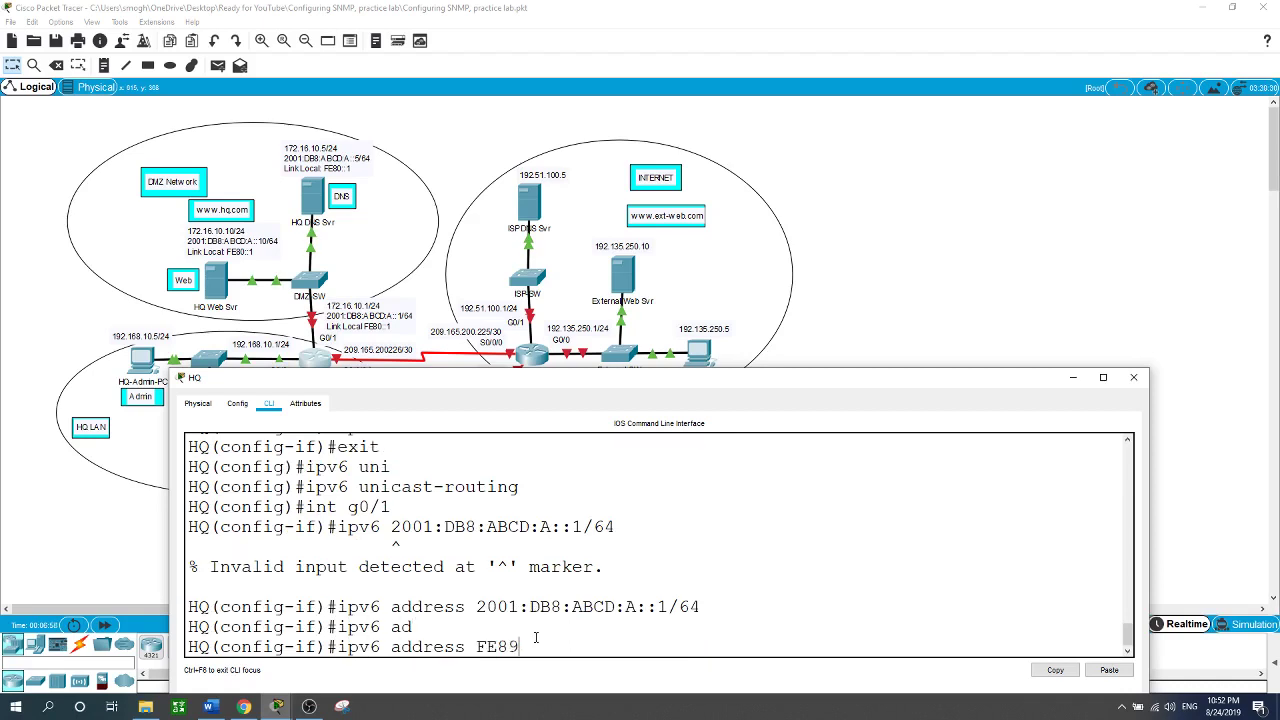
pyautogui.press('BackSpace')
pyautogui.write('0::1 link')
pyautogui.press('Tab')
pyautogui.press('Return')
pyautogui.write('no shut')
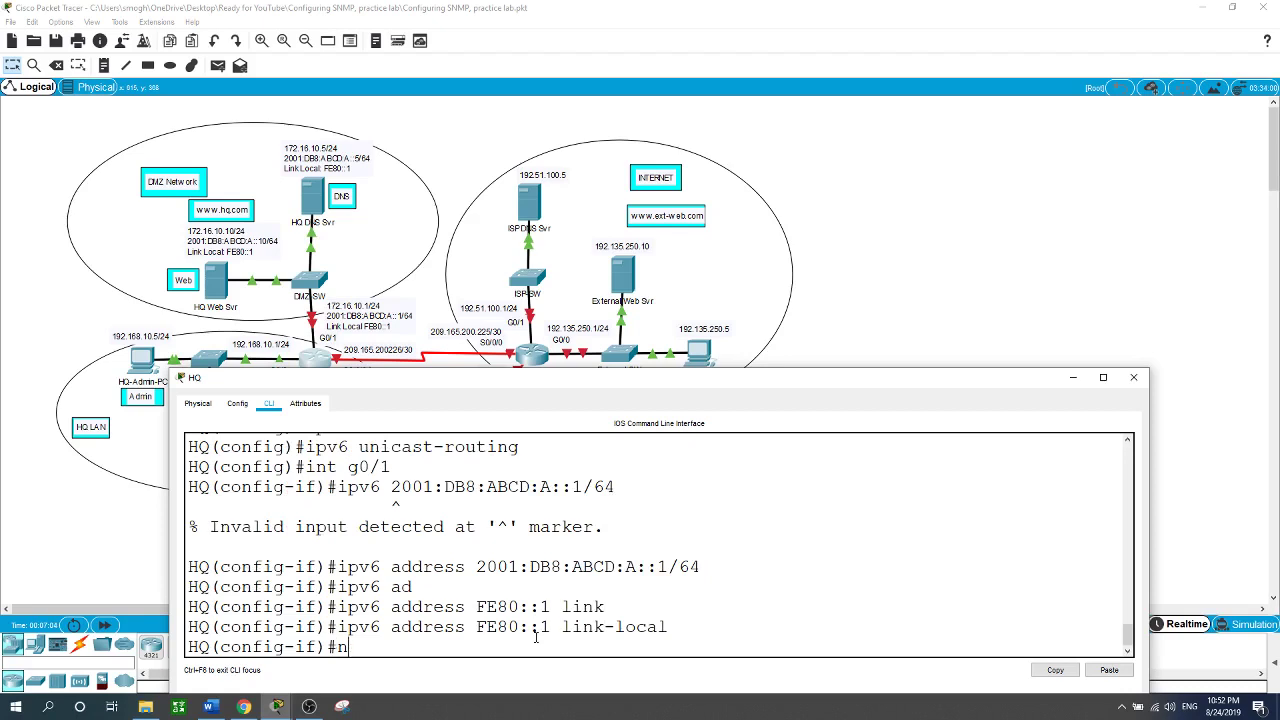
pyautogui.press('Return')
pyautogui.press('Return')
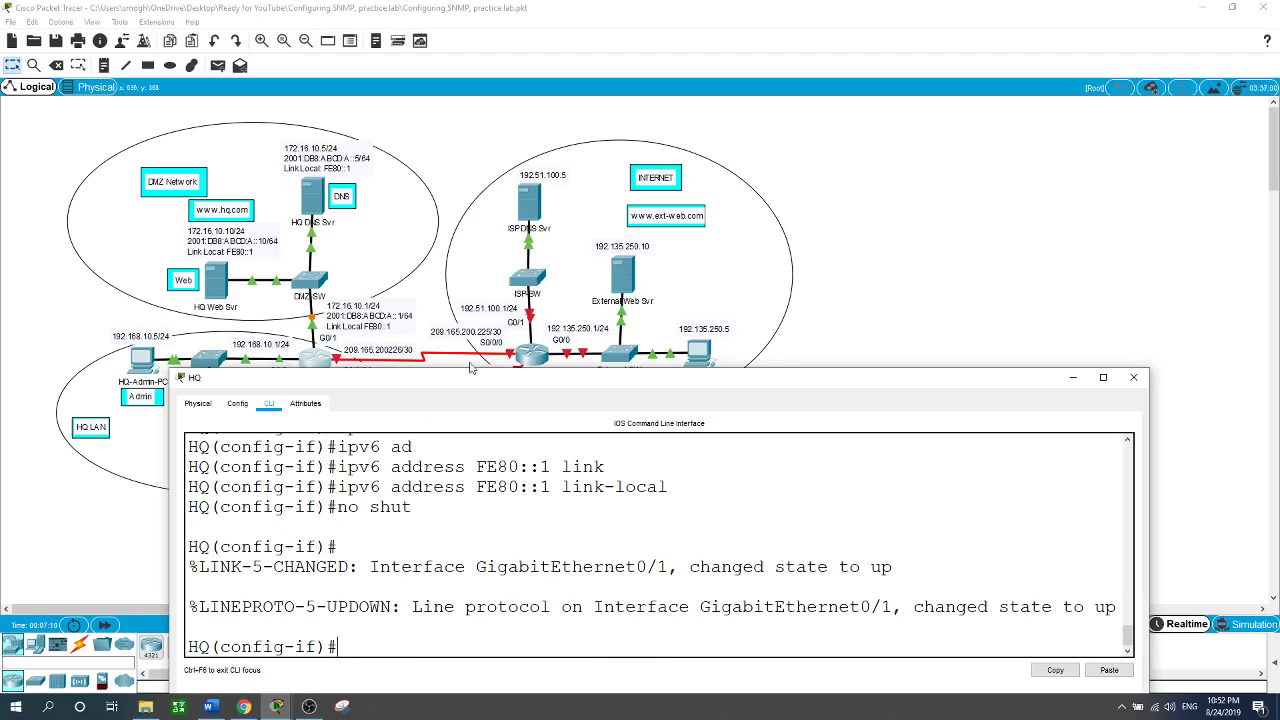
# Step: Assign 209.165.200.226 255.255.255.252 to Serial0/0/0, enable it, and move on to int s0/0/1
pyautogui.moveTo(476, 380); pyautogui.dragTo(449, 341)
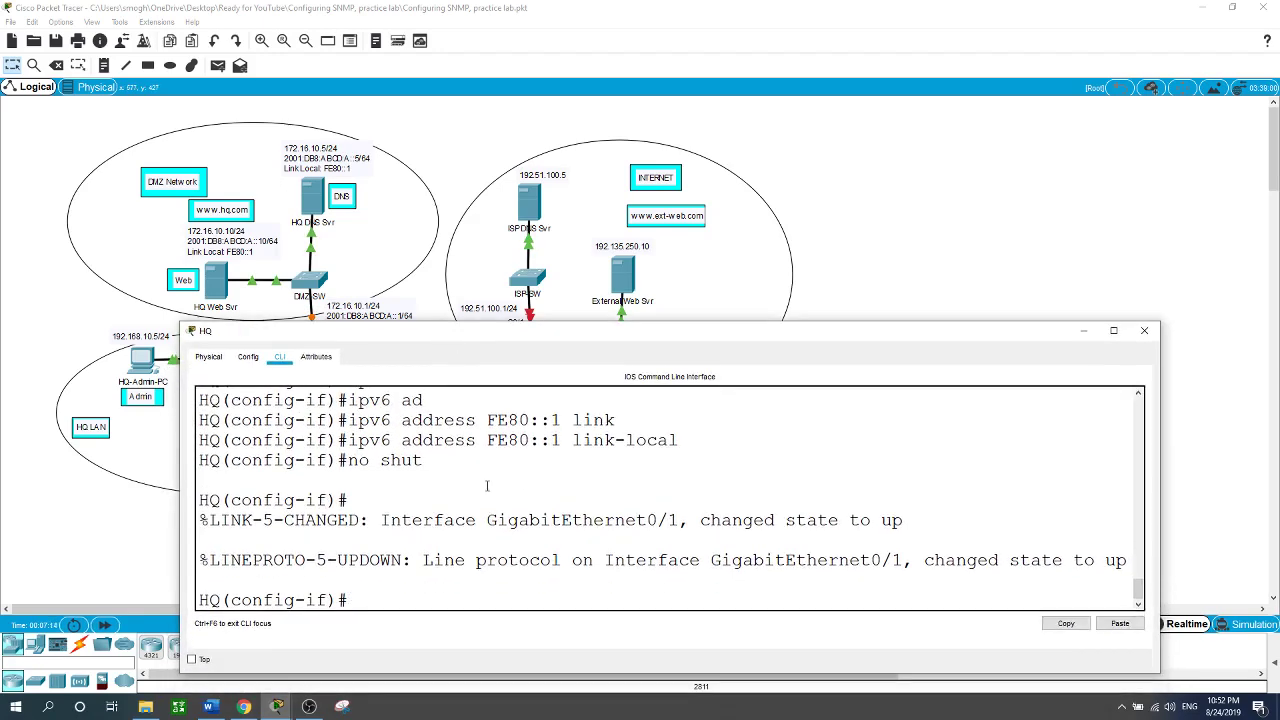
pyautogui.write('int s0/0/0')
pyautogui.press('Return')
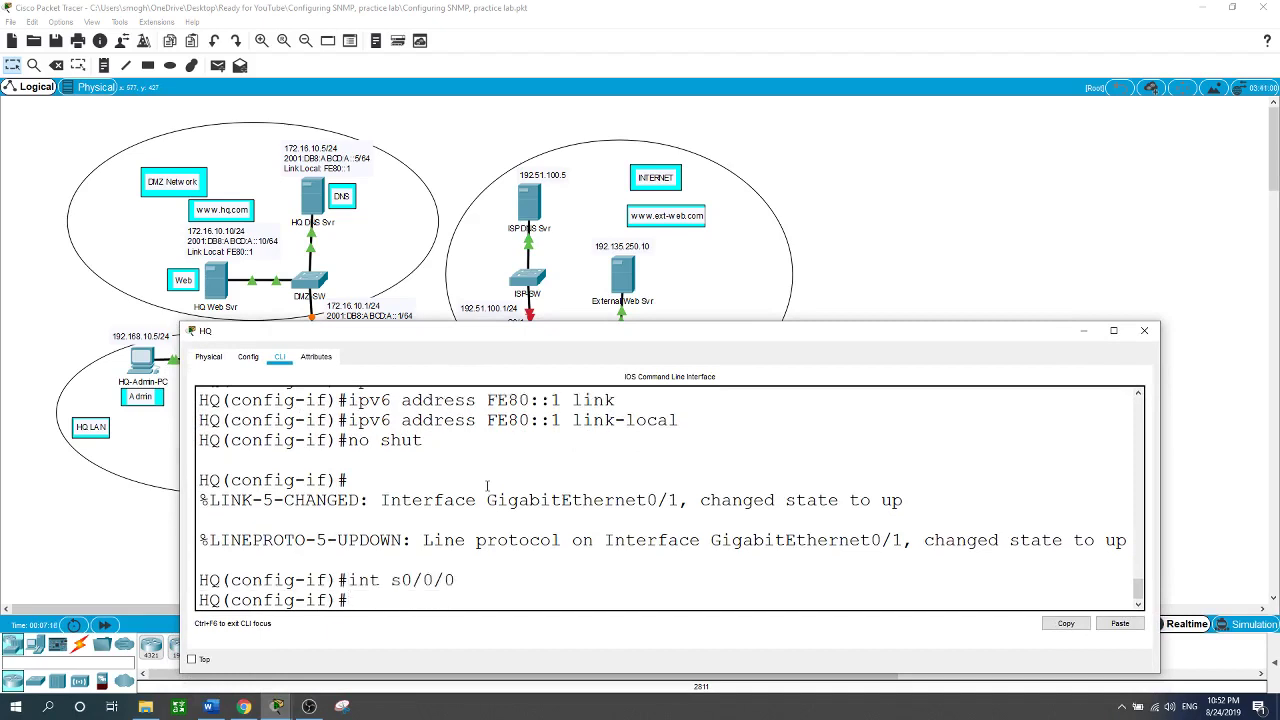
pyautogui.write('ip add')
pyautogui.press('Tab')
pyautogui.write('209')
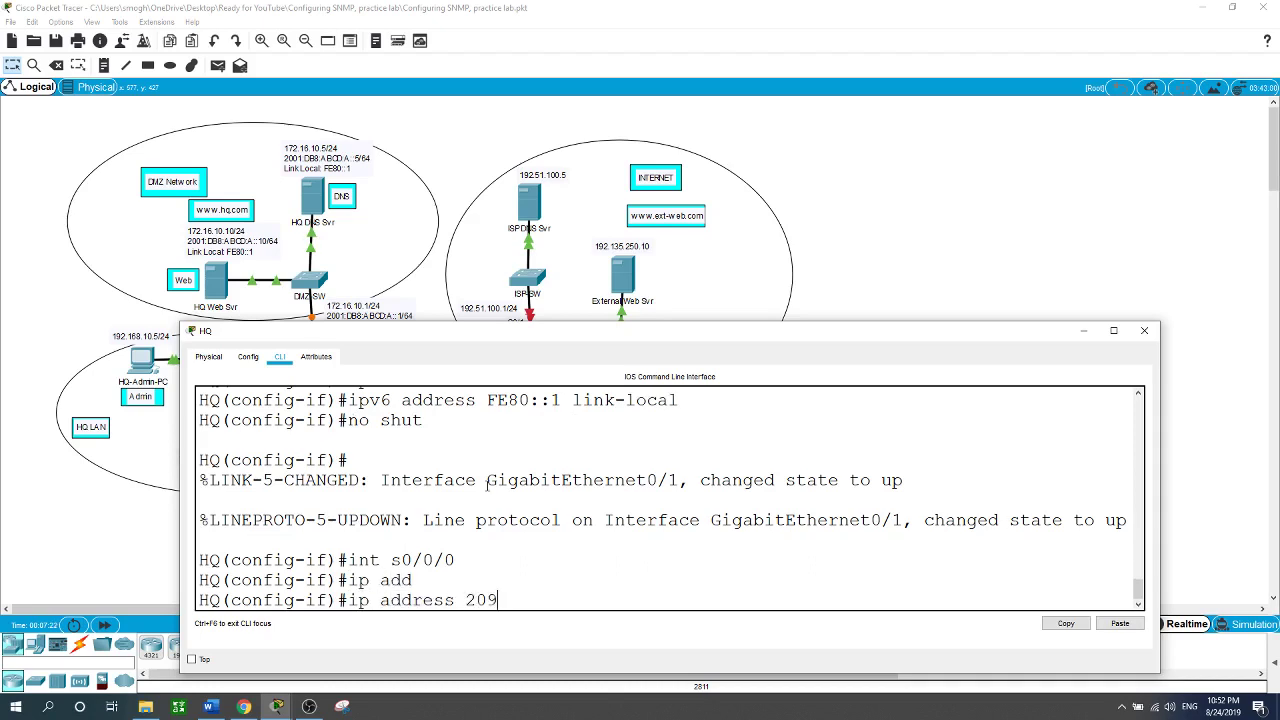
pyautogui.write('.165.200.226 255.255.255.25')
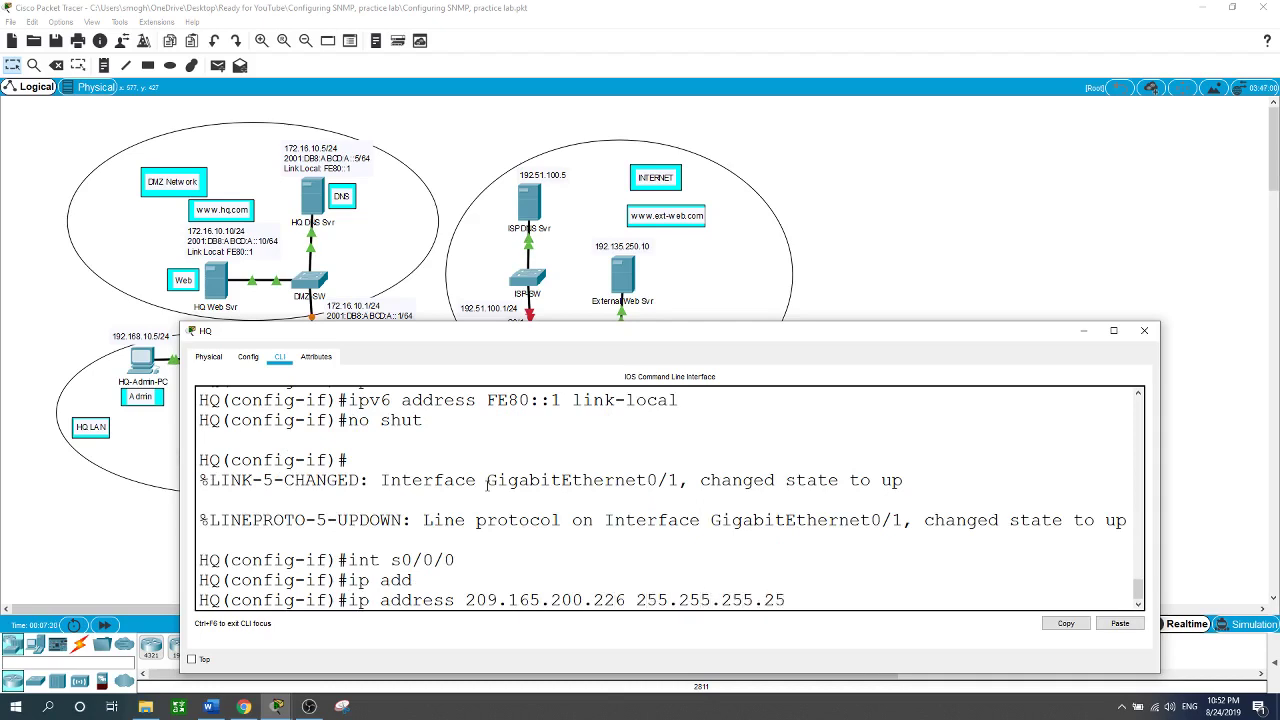
pyautogui.write('2')
pyautogui.press('Return')
pyautogui.write('no shut')
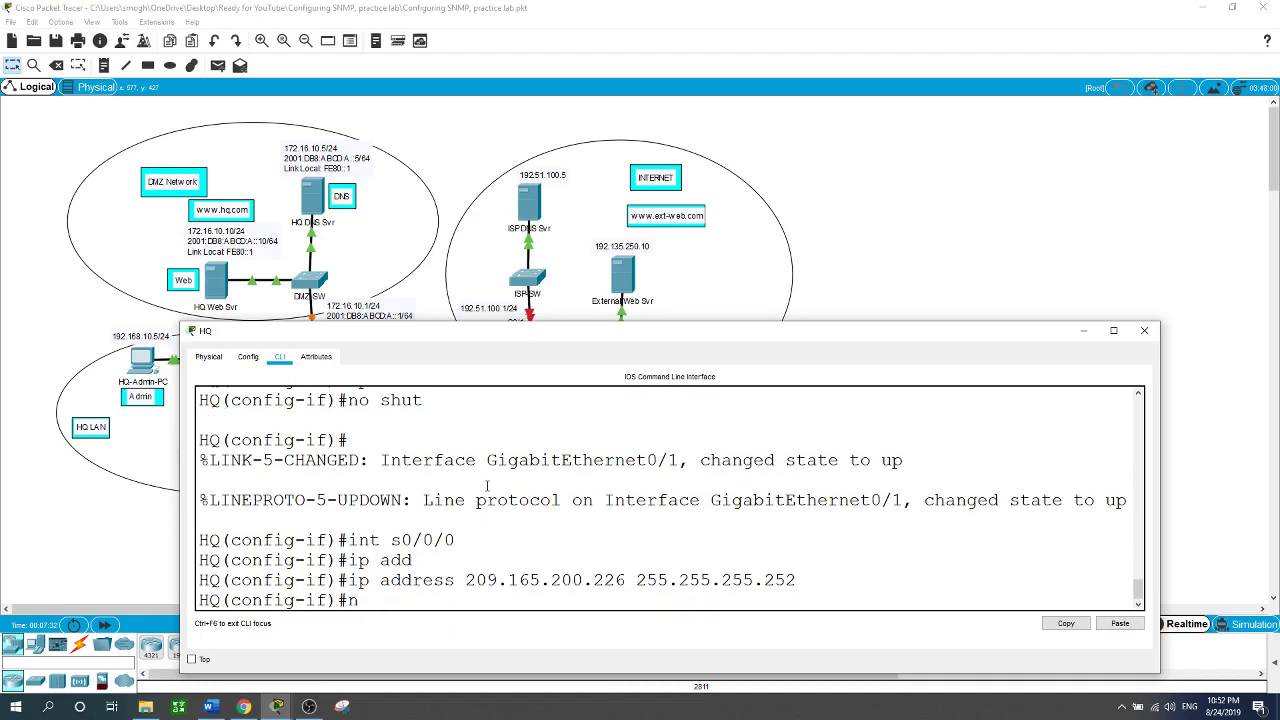
pyautogui.press('Return')
pyautogui.press('Return')
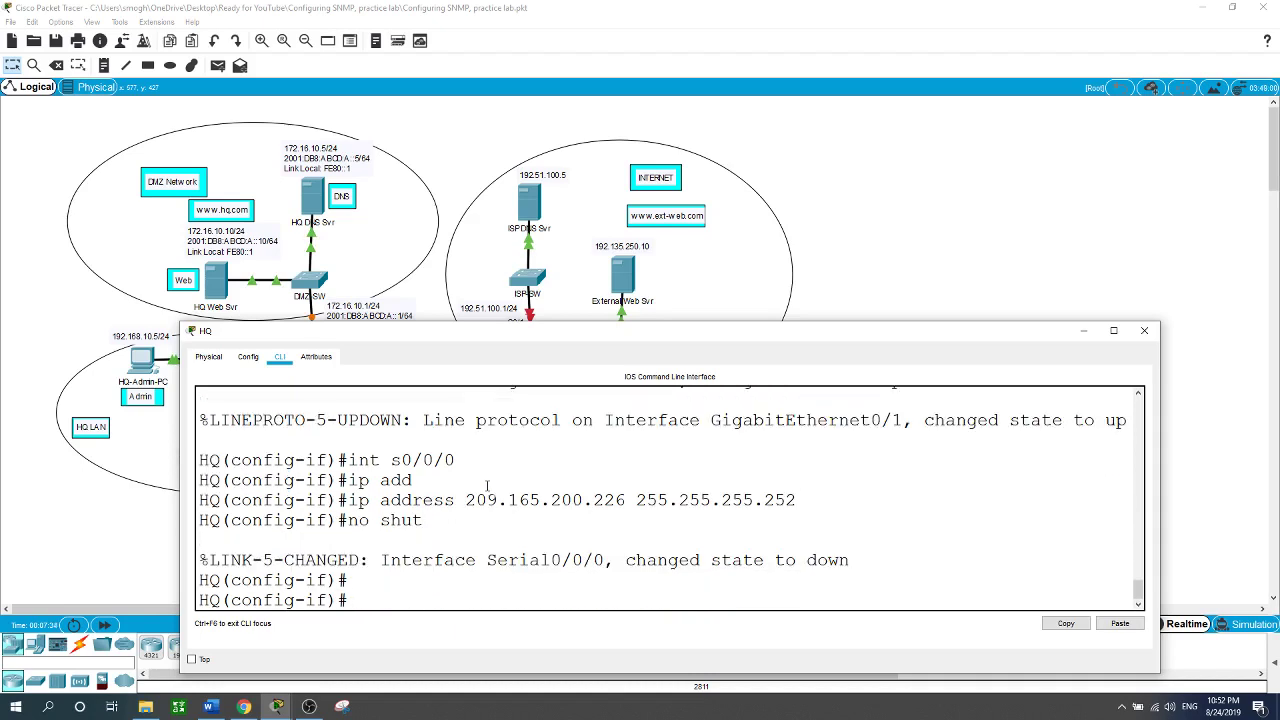
pyautogui.write('int s0/0/1')
pyautogui.press('Return')
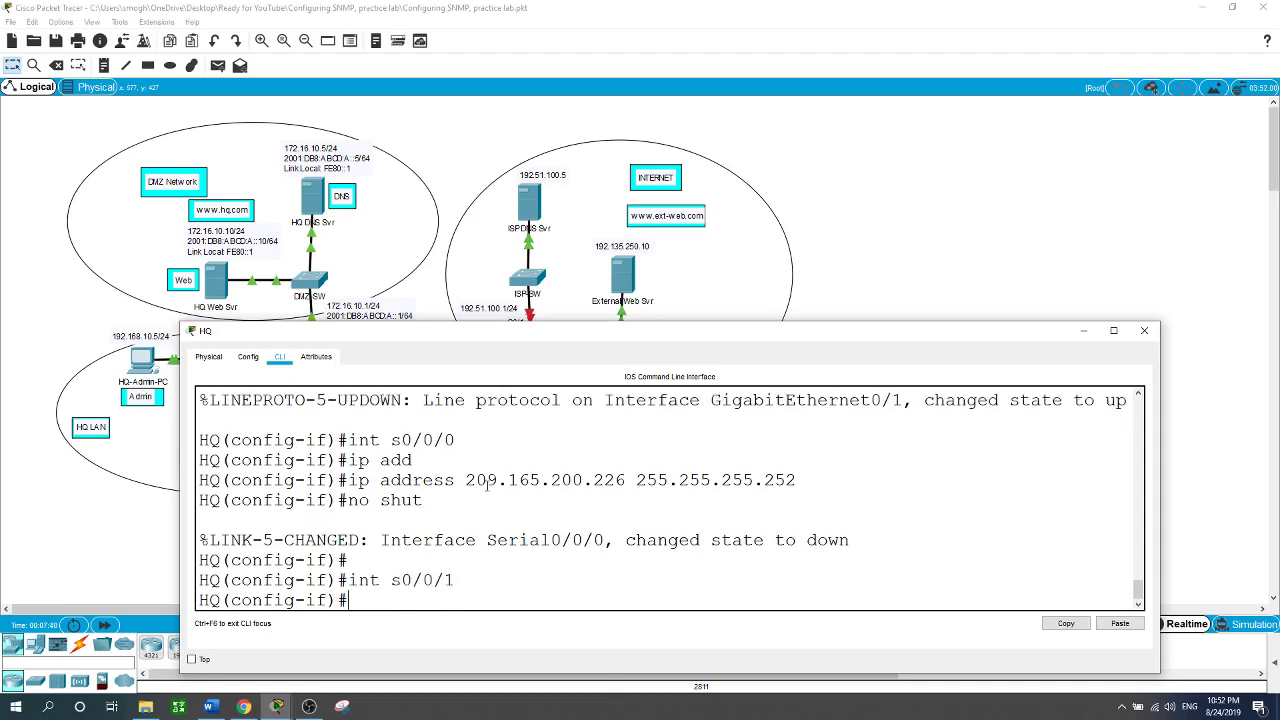
# Step: Assign IPv6 address 2001:DB8:ABCD:E::1/64 to Serial0/0/1
pyautogui.write('ipv6 ad')
pyautogui.press('Tab')
pyautogui.write('2001')
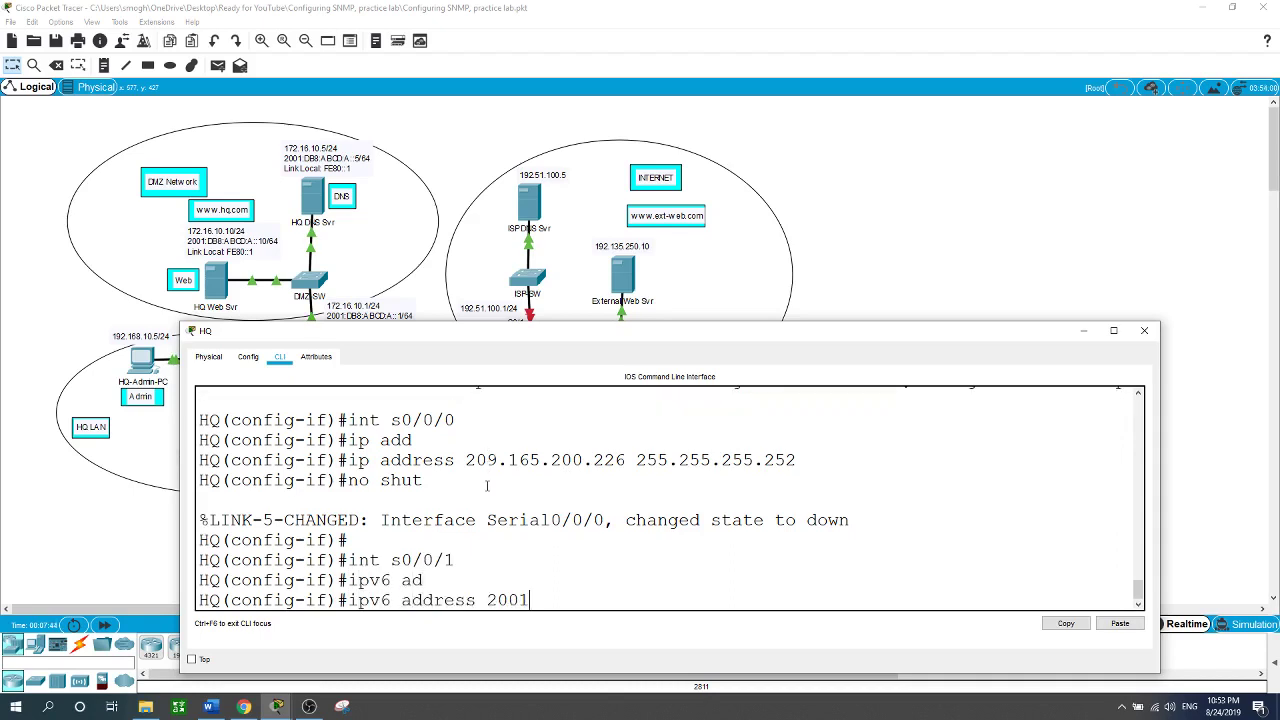
pyautogui.write(':DB8:ABCD:E::1/64')
pyautogui.press('Return')
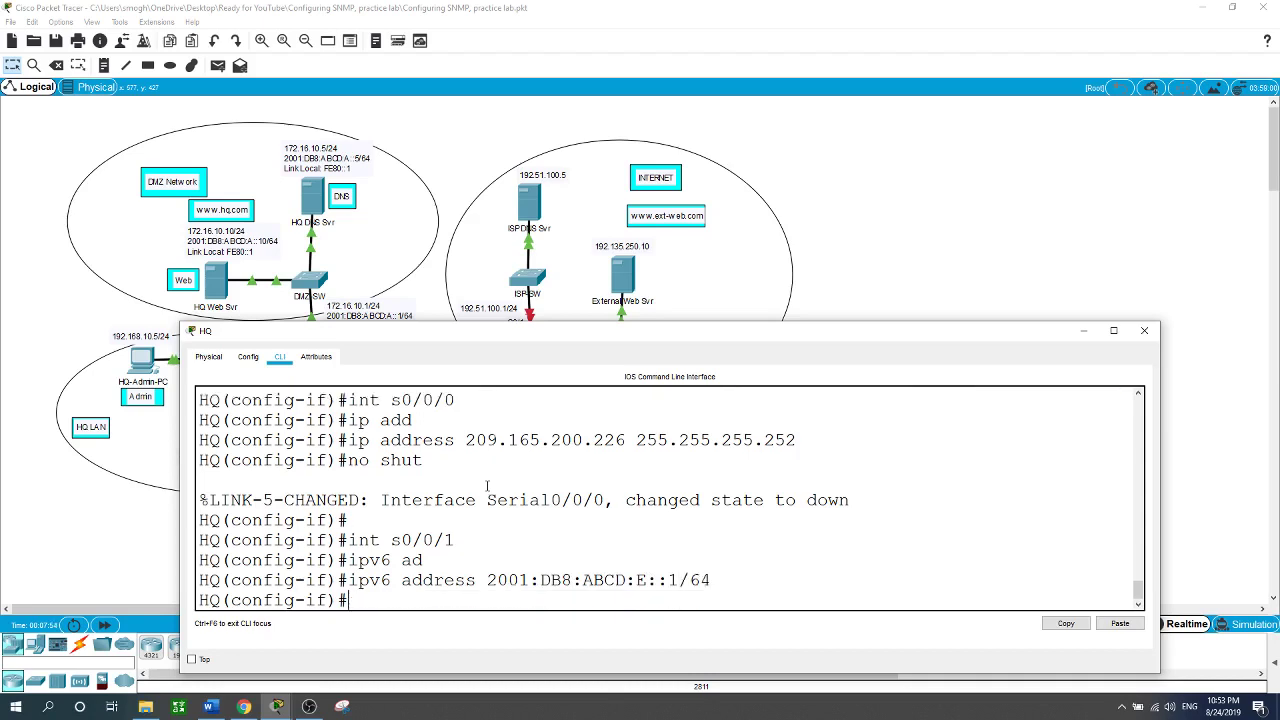
# Step: Add link-local FE80::1 to Serial0/0/1 and enable it with no shut
pyautogui.write('ipv')
pyautogui.press('Tab')
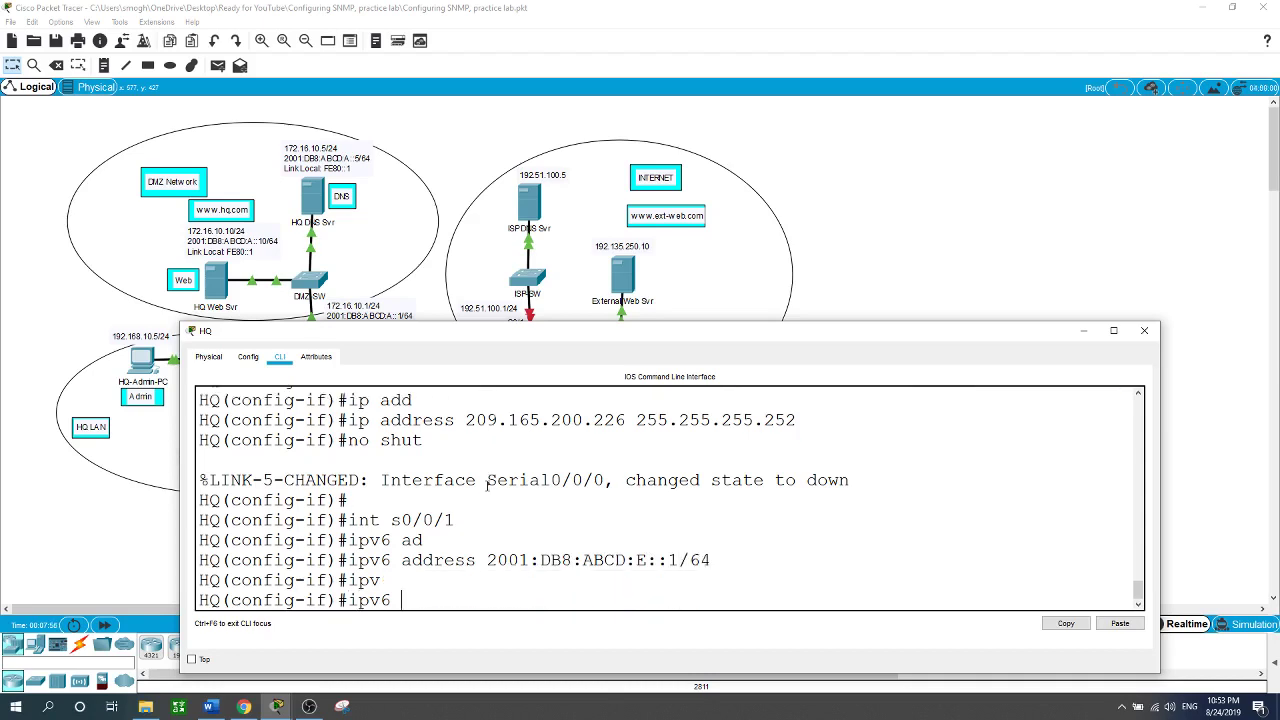
pyautogui.write('ad')
pyautogui.press('Tab')
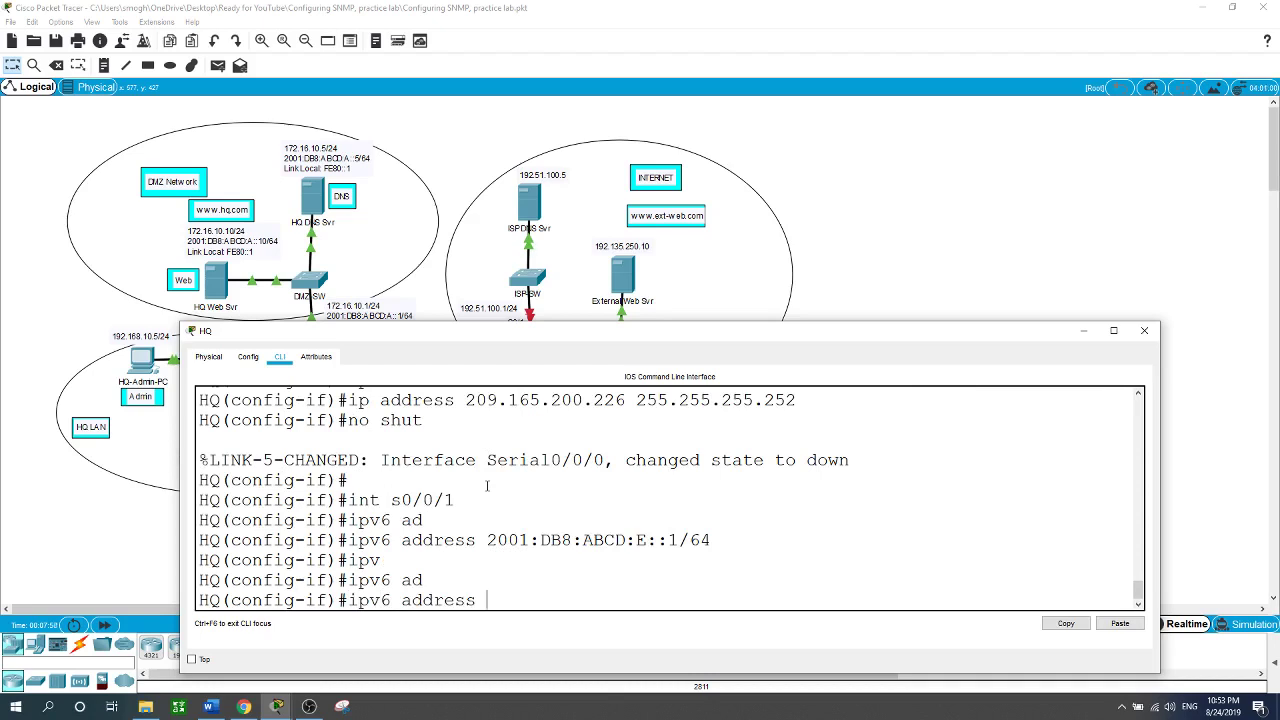
pyautogui.write('FE80::1 lin')
pyautogui.press('Tab')
pyautogui.press('Return')
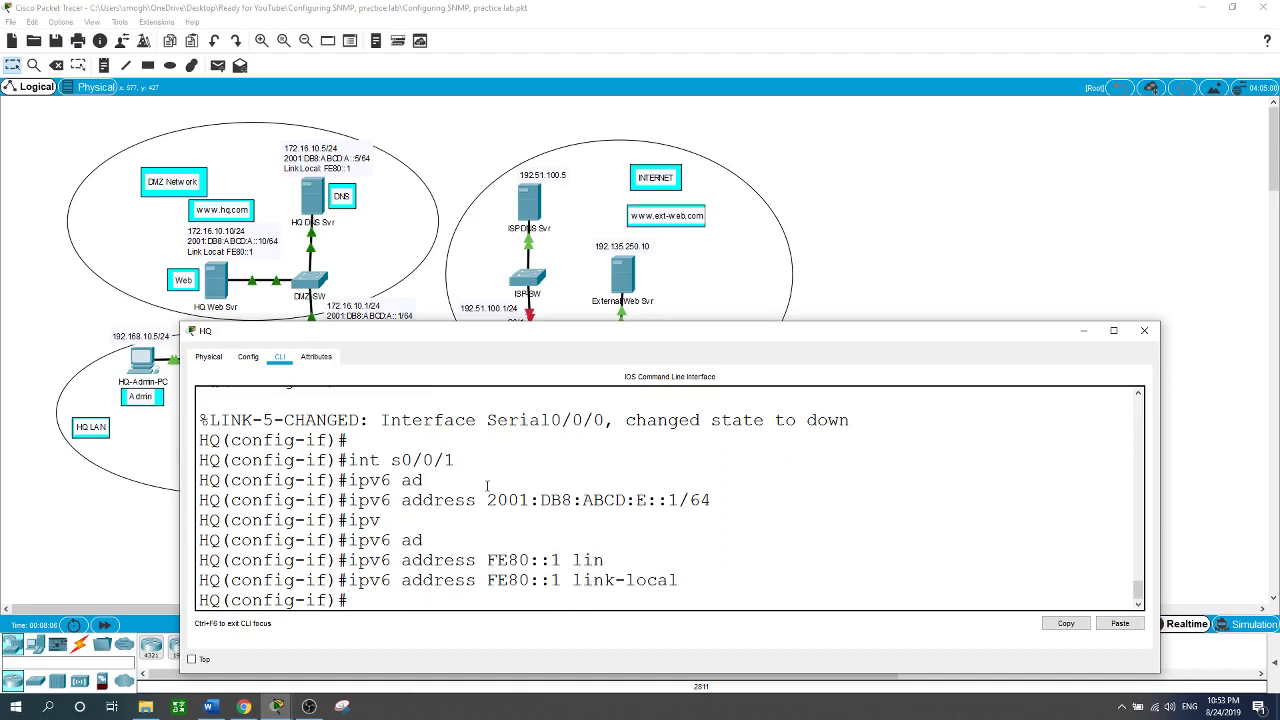
pyautogui.write('no shut')
pyautogui.press('Return')
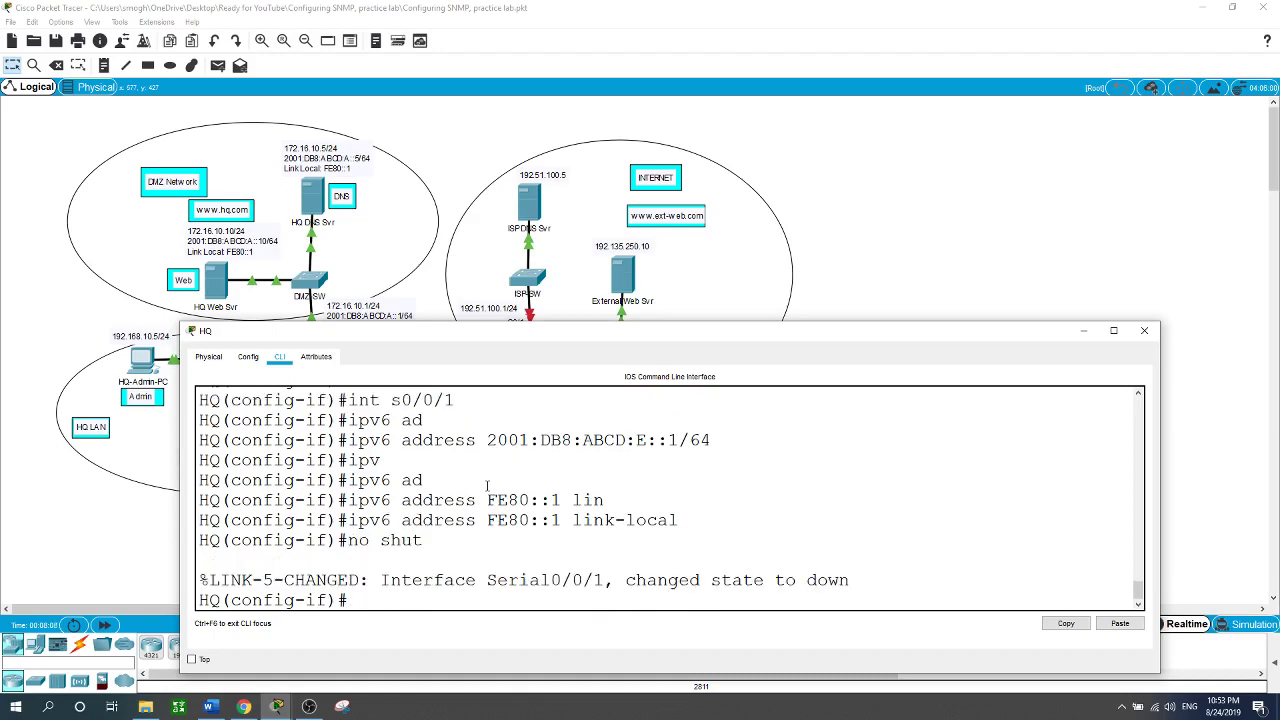
pyautogui.press('Return')
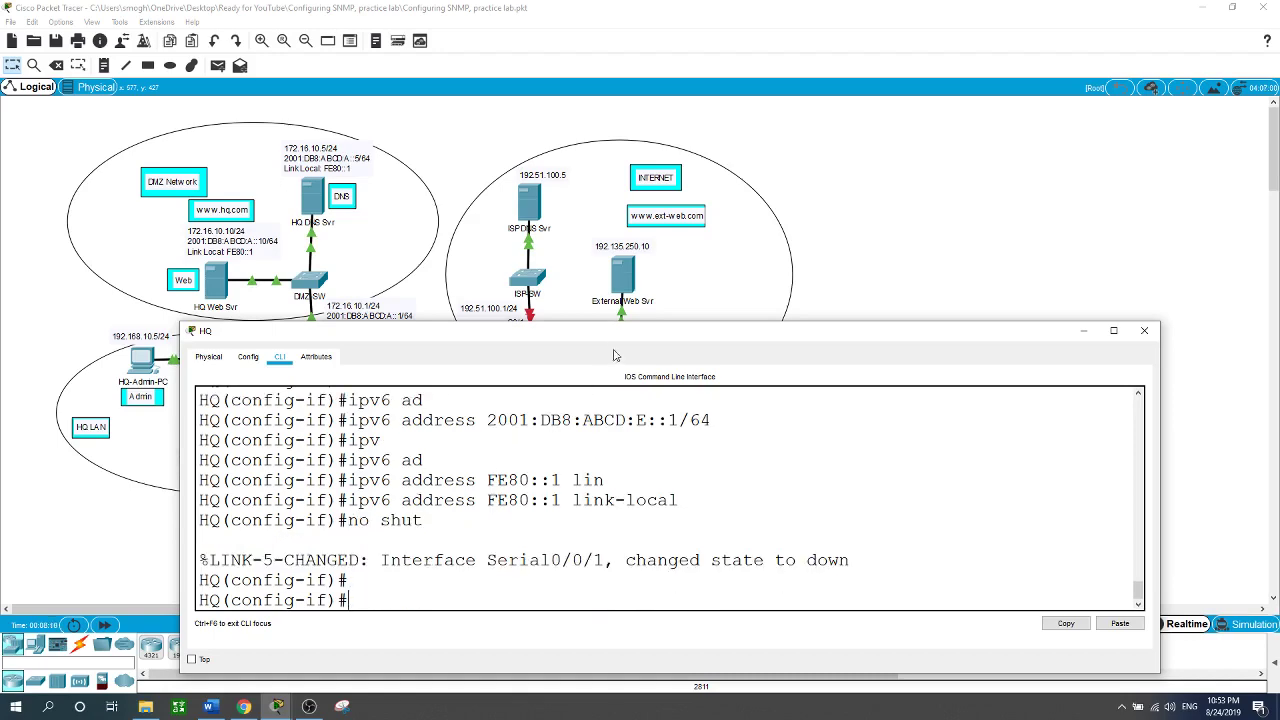
# Step: Exit interface configuration and start entering the default route toward 209.165.200.x
pyautogui.moveTo(615, 335); pyautogui.dragTo(622, 396)
pyautogui.click(838, 293)
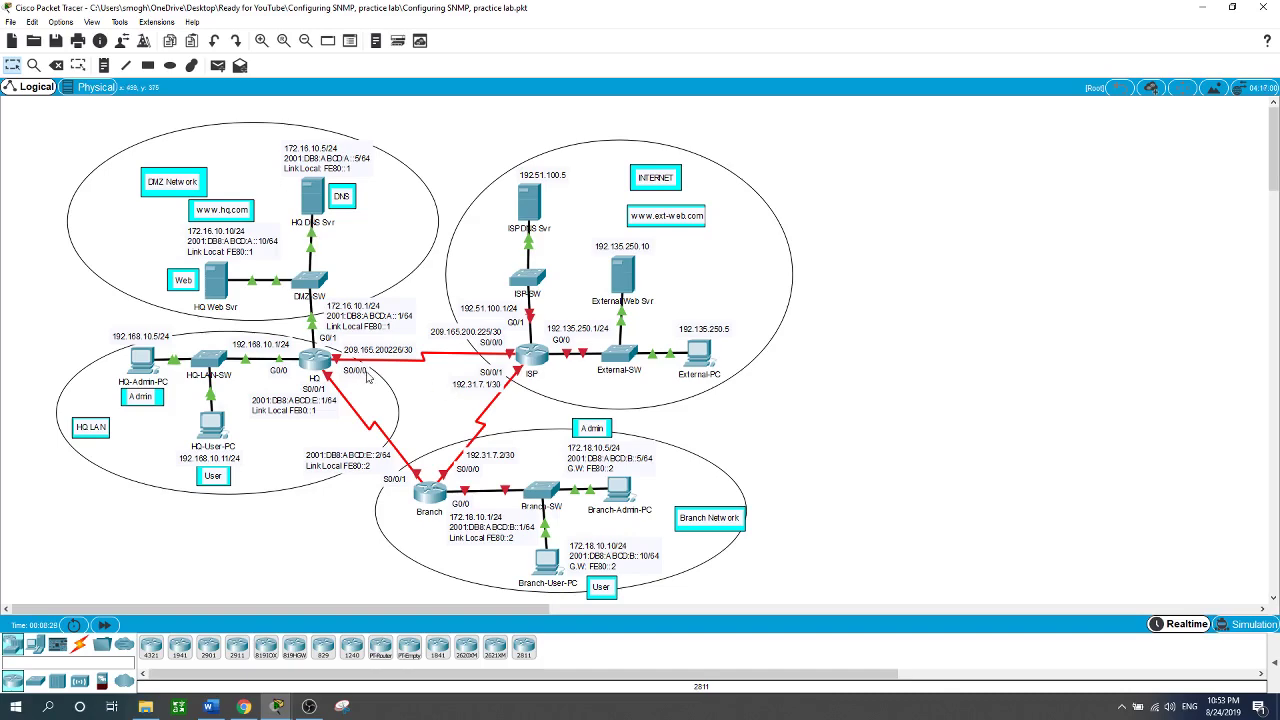
pyautogui.click(318, 360)
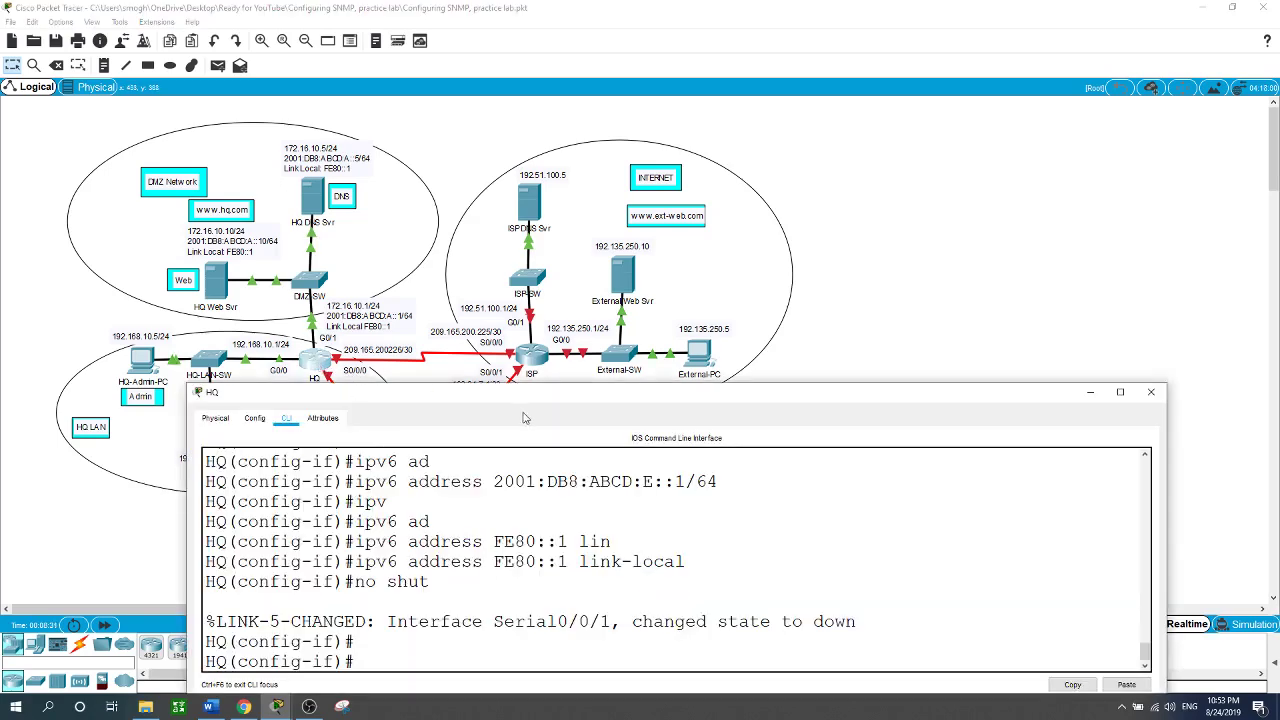
pyautogui.moveTo(521, 396); pyautogui.dragTo(527, 360)
pyautogui.write('exit')
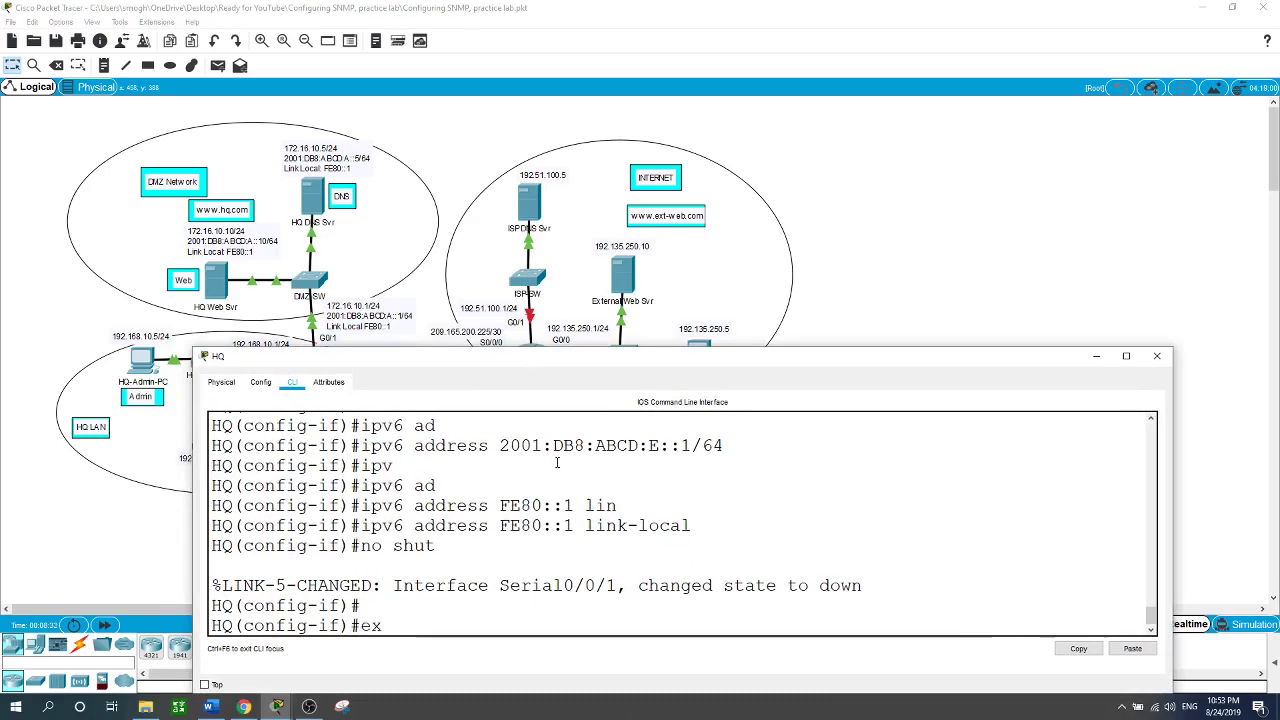
pyautogui.press('Return')
pyautogui.write('i')
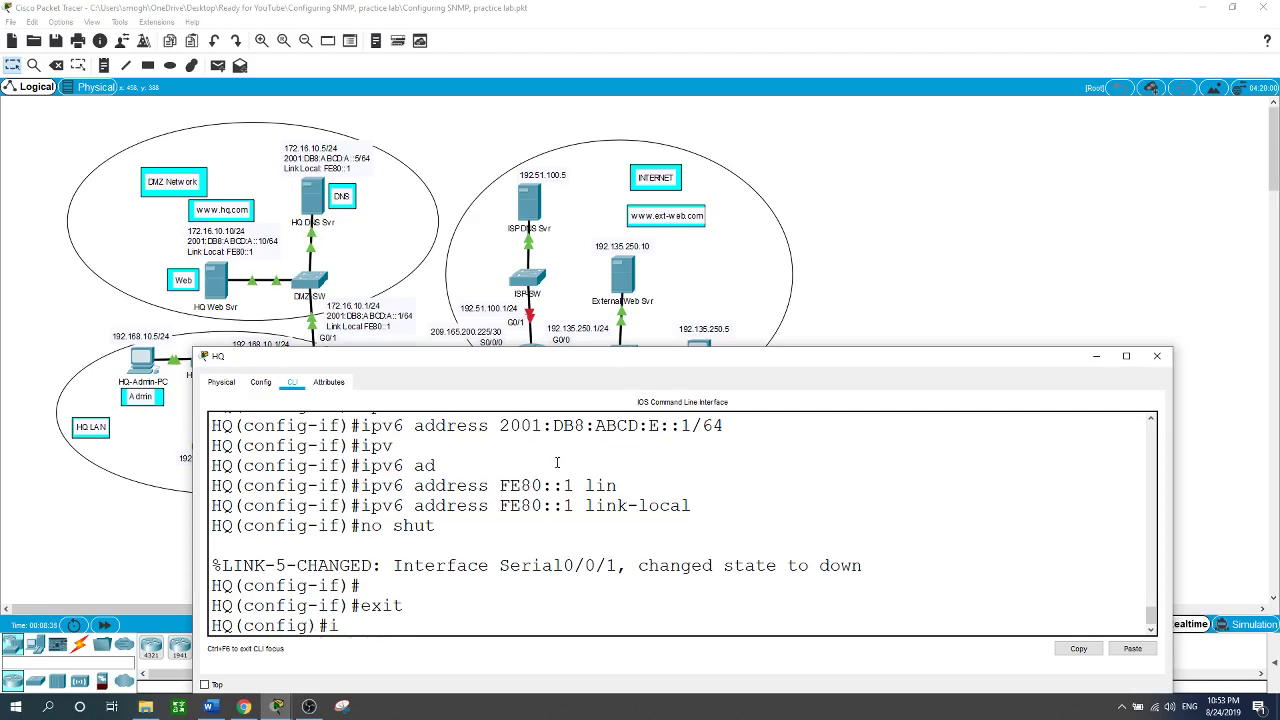
pyautogui.write('p route 0.0.0.0 0.0.0.0 ')
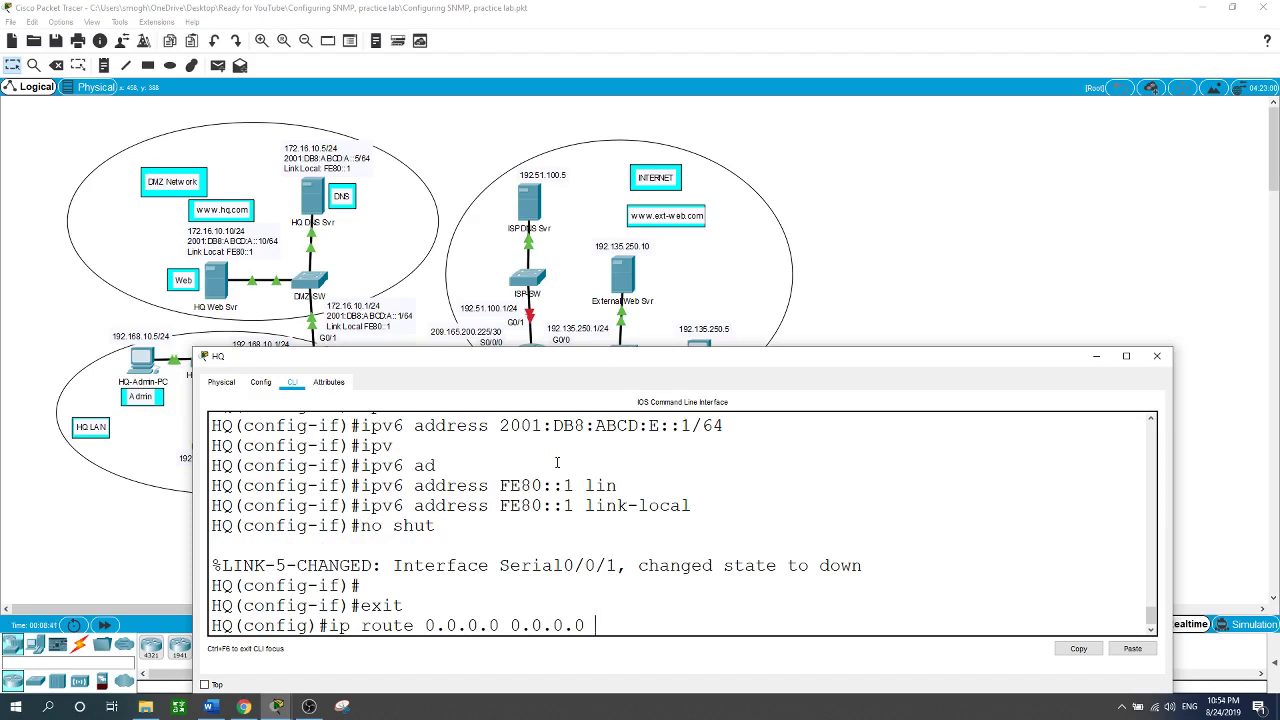
pyautogui.write('209.165.200.')
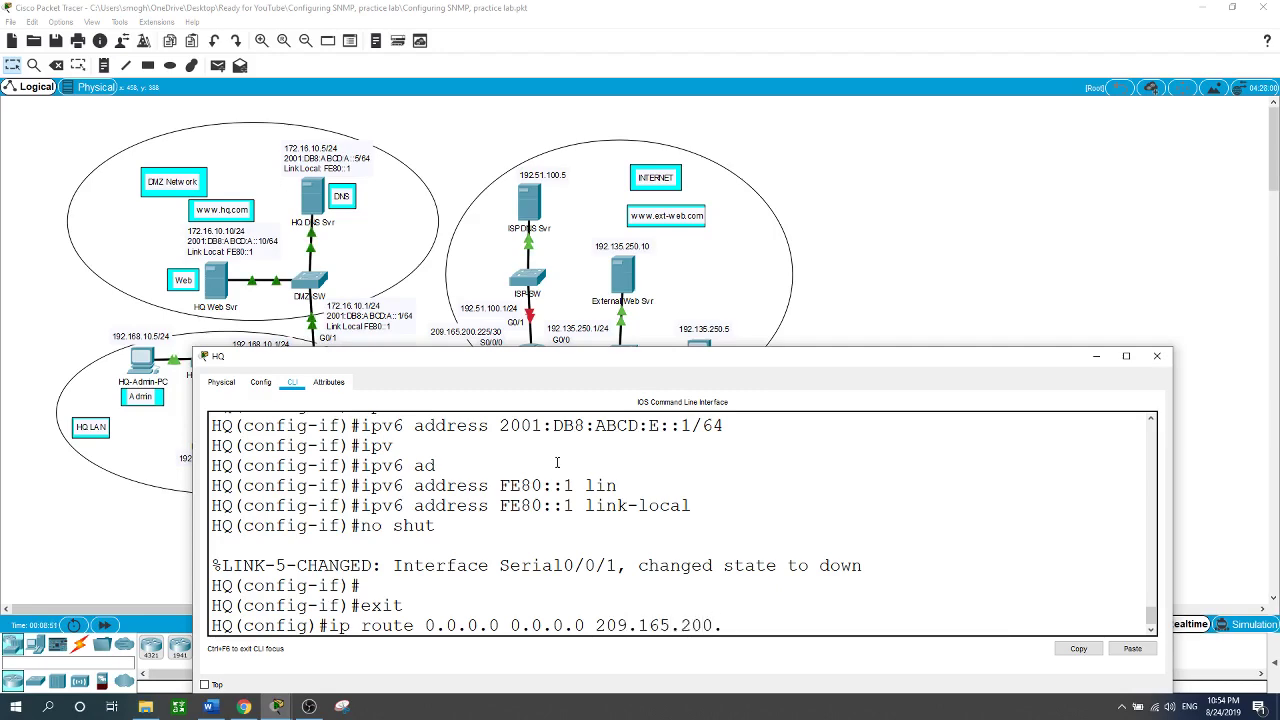
# Step: Complete the default route 0.0.0.0 0.0.0.0 via 209.165.200.225 on HQ
pyautogui.moveTo(607, 365); pyautogui.dragTo(591, 428)
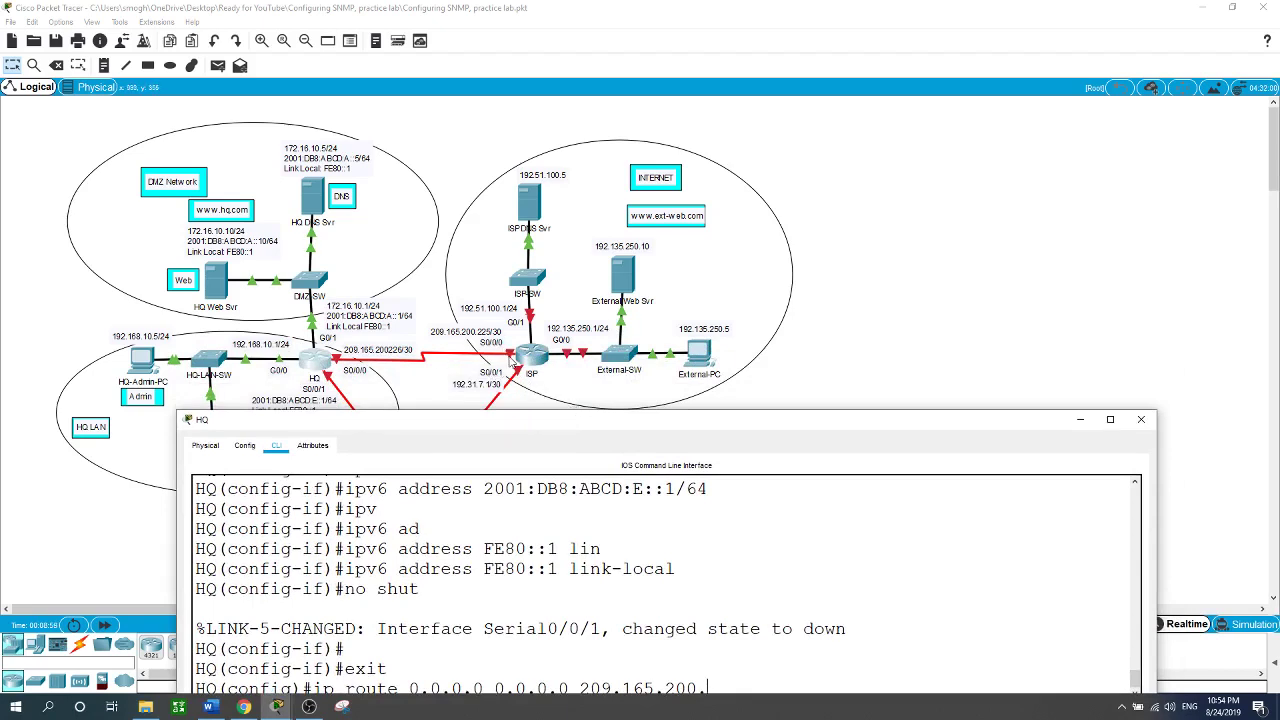
pyautogui.moveTo(587, 427); pyautogui.dragTo(602, 328)
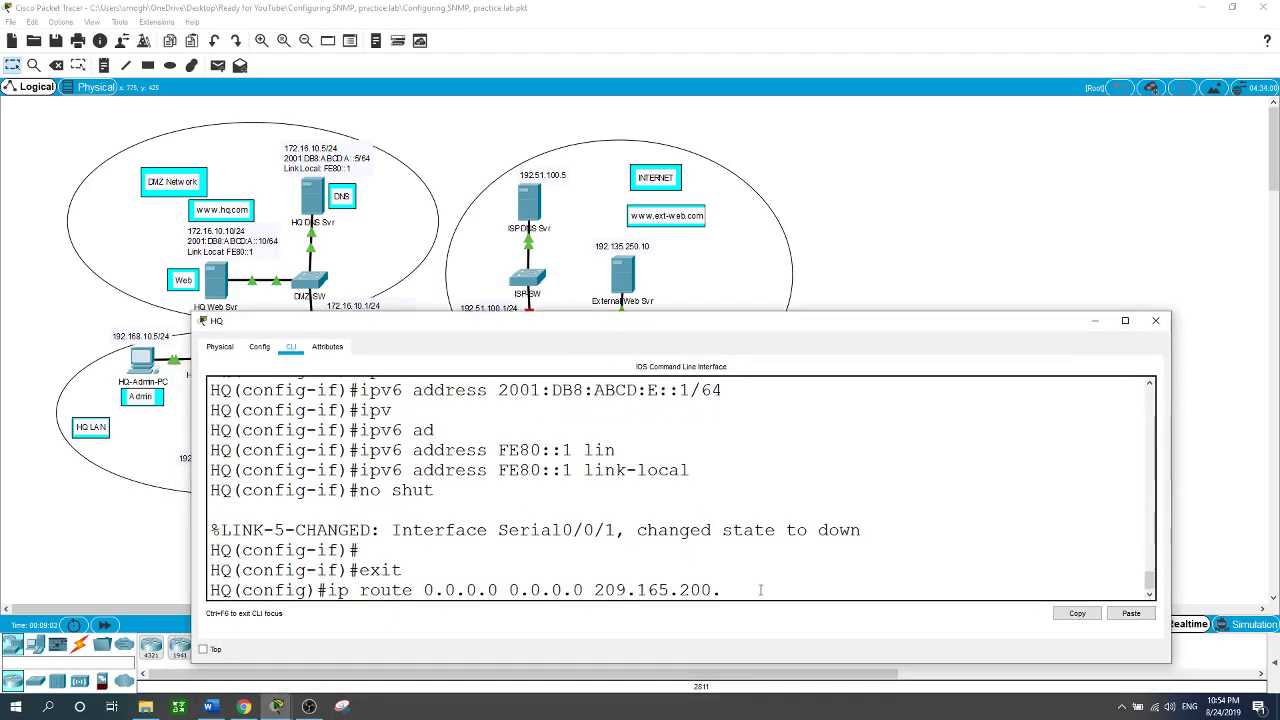
pyautogui.write('225')
pyautogui.press('Return')
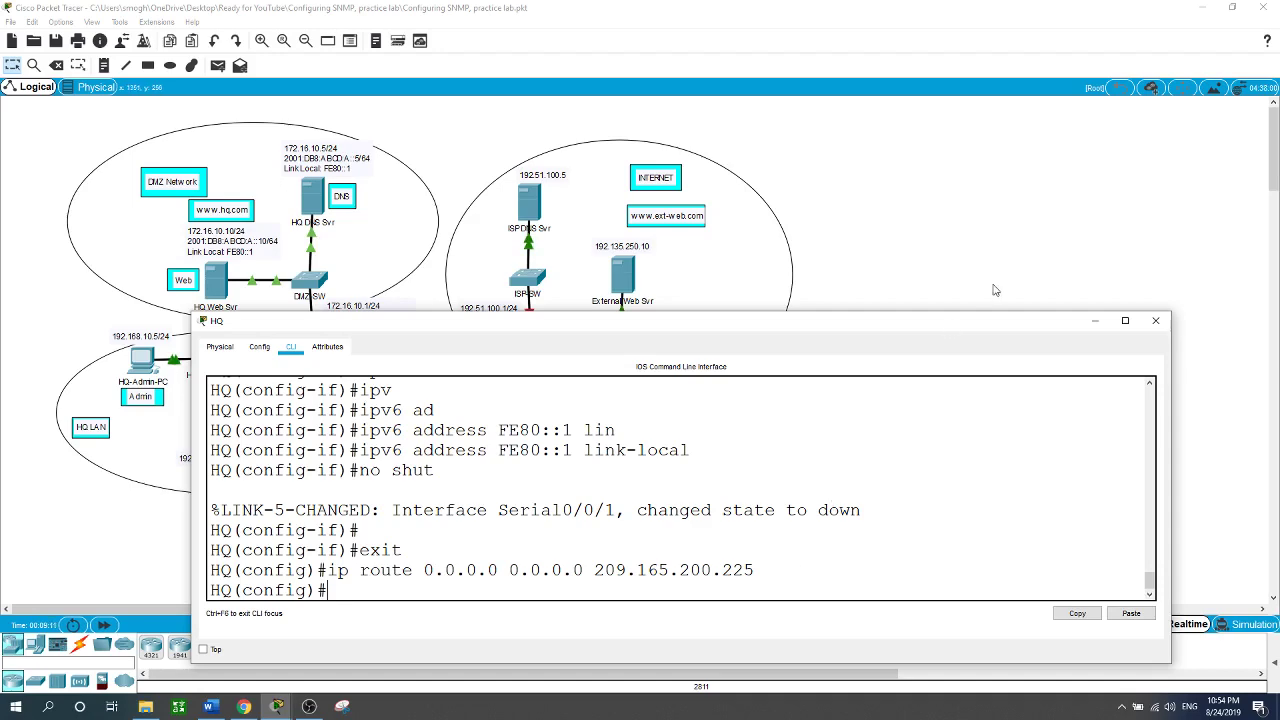
pyautogui.click(1155, 320)
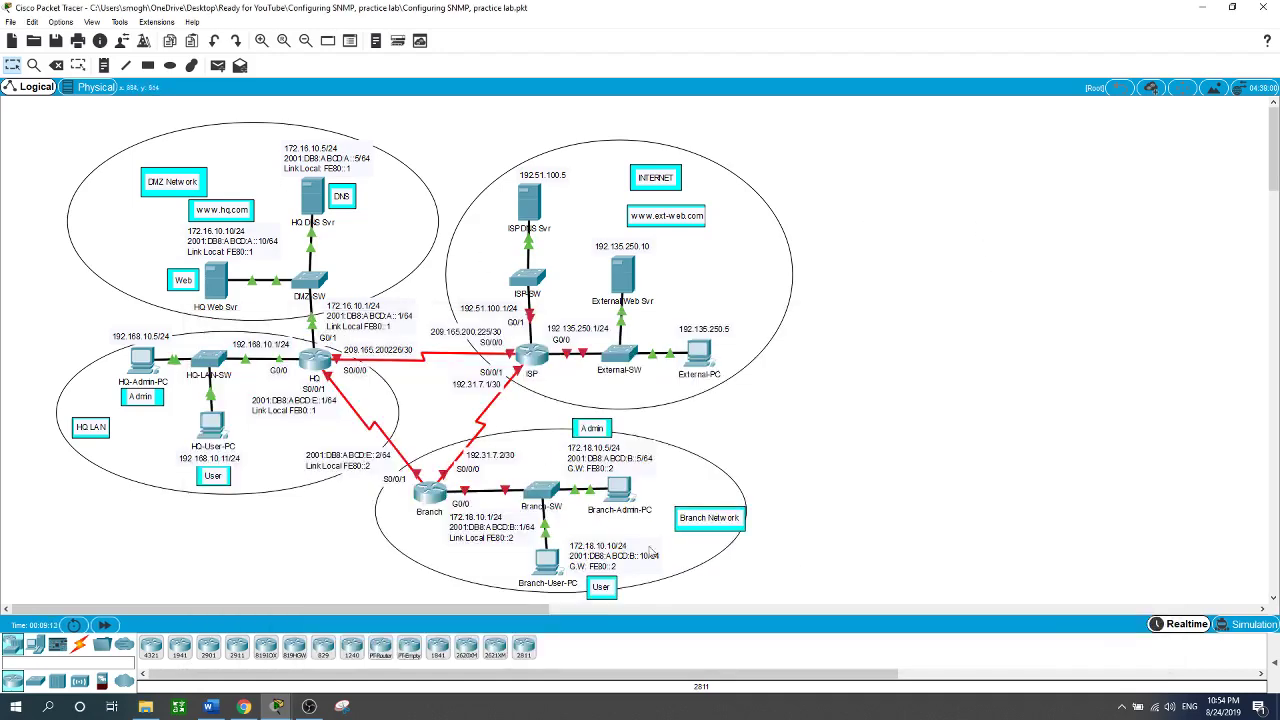
pyautogui.click(318, 365)
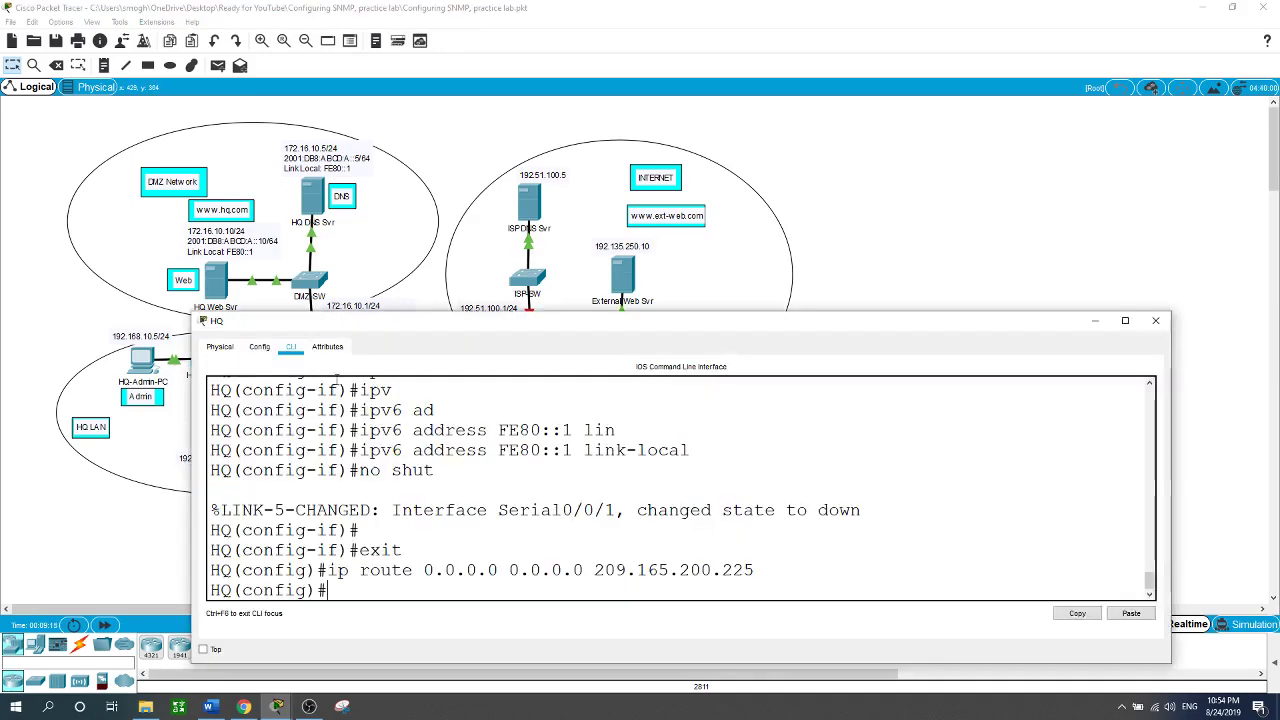
# Step: Add IPv6 route 2001:DB8:ABCD:B::/64 via next hop 2001:DB8:ABCD:E::2 on HQ
pyautogui.write('ipv6')
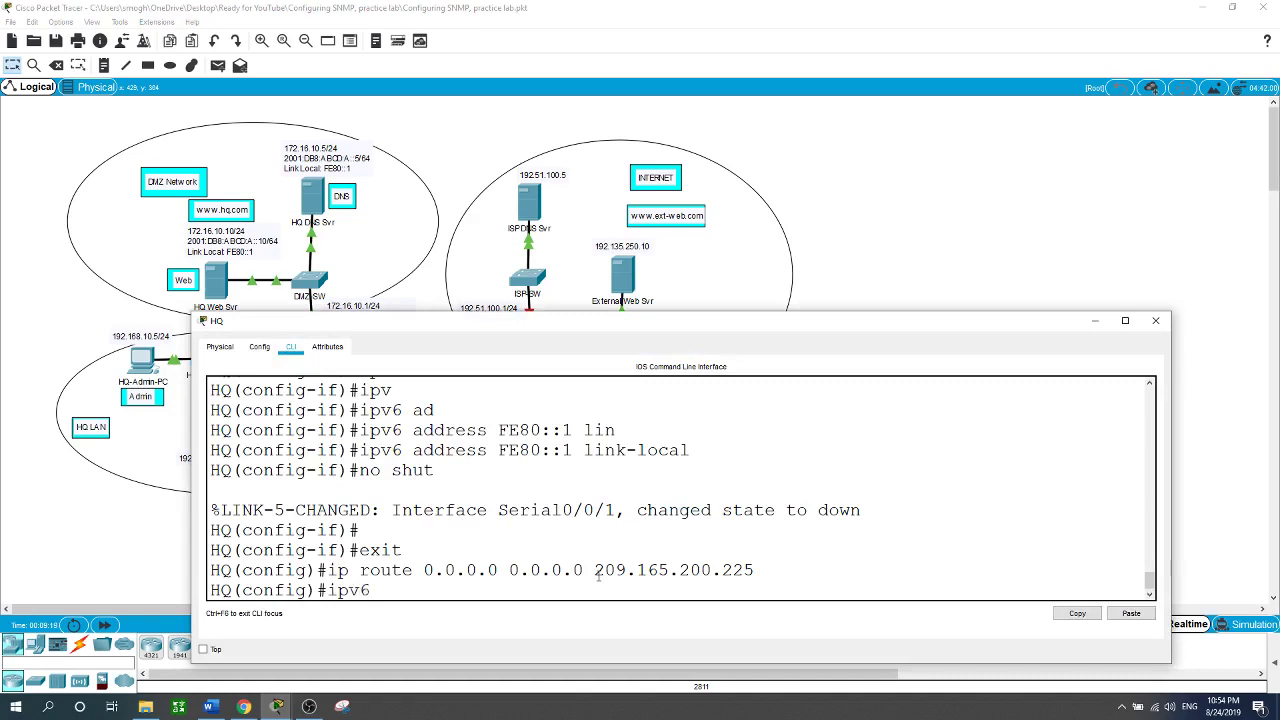
pyautogui.write(' route 2001:DB8:ABCD')
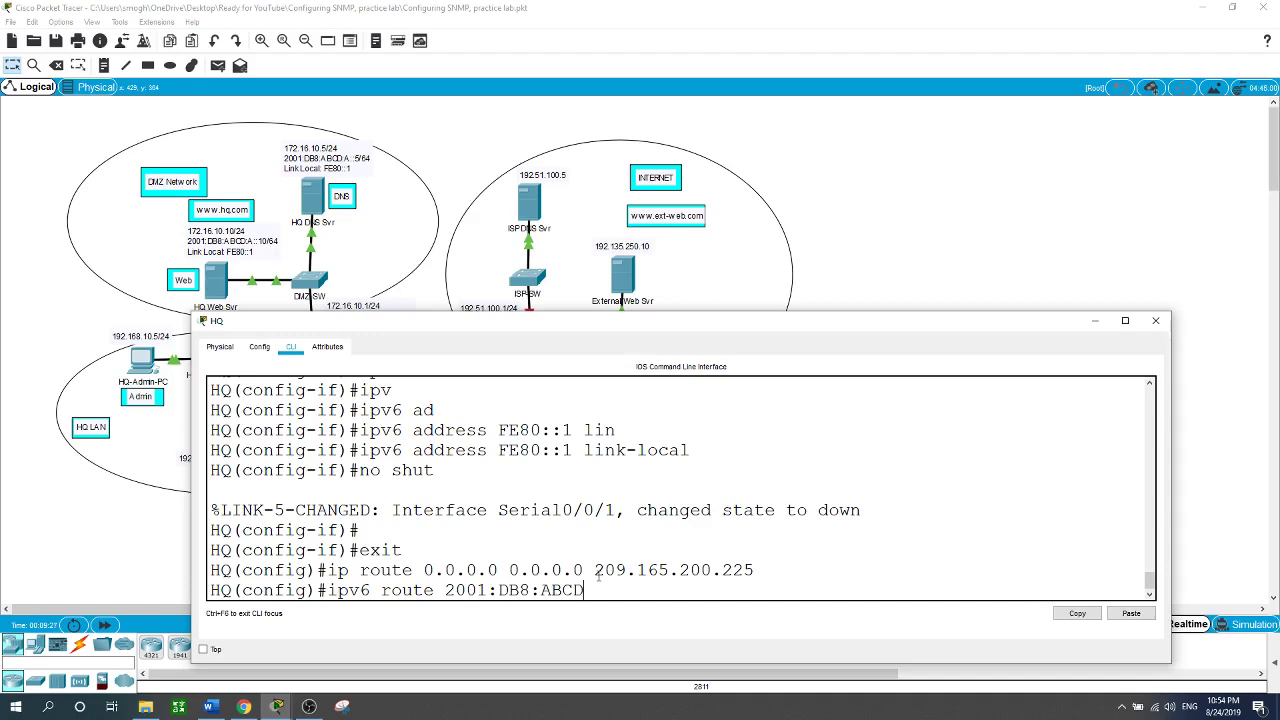
pyautogui.write(':B::/64')
pyautogui.click(967, 218)
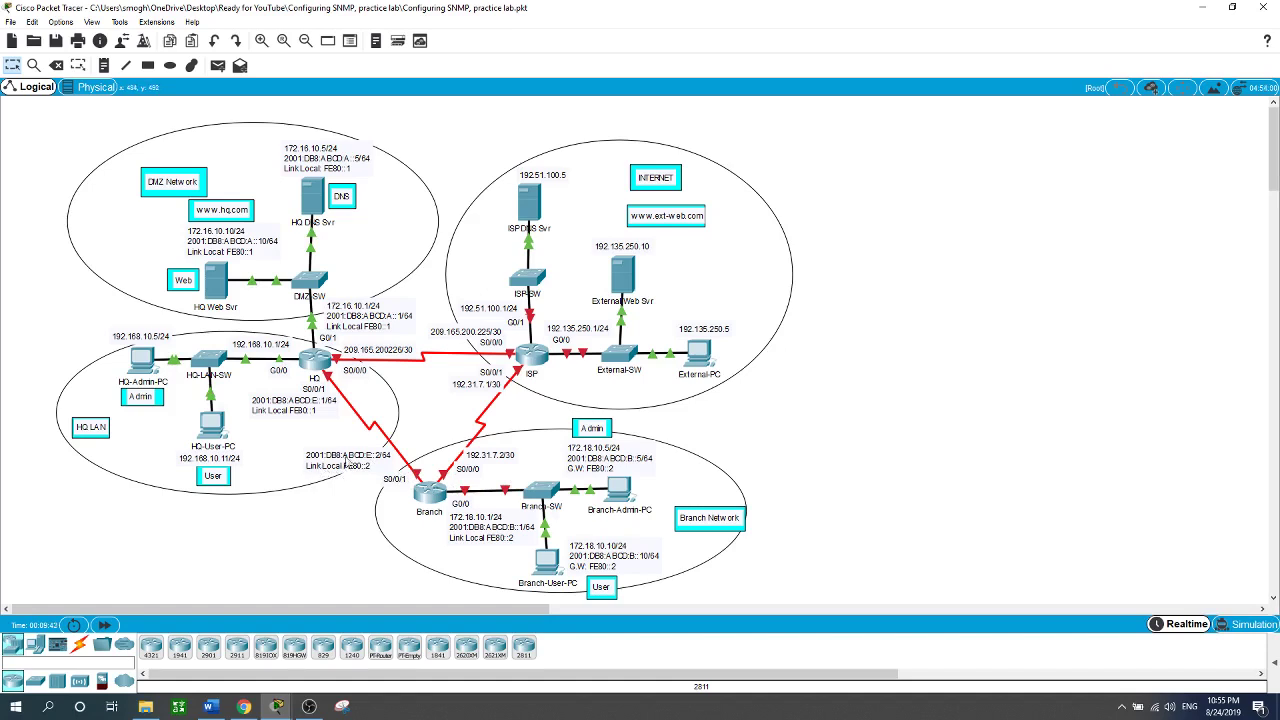
pyautogui.click(320, 362)
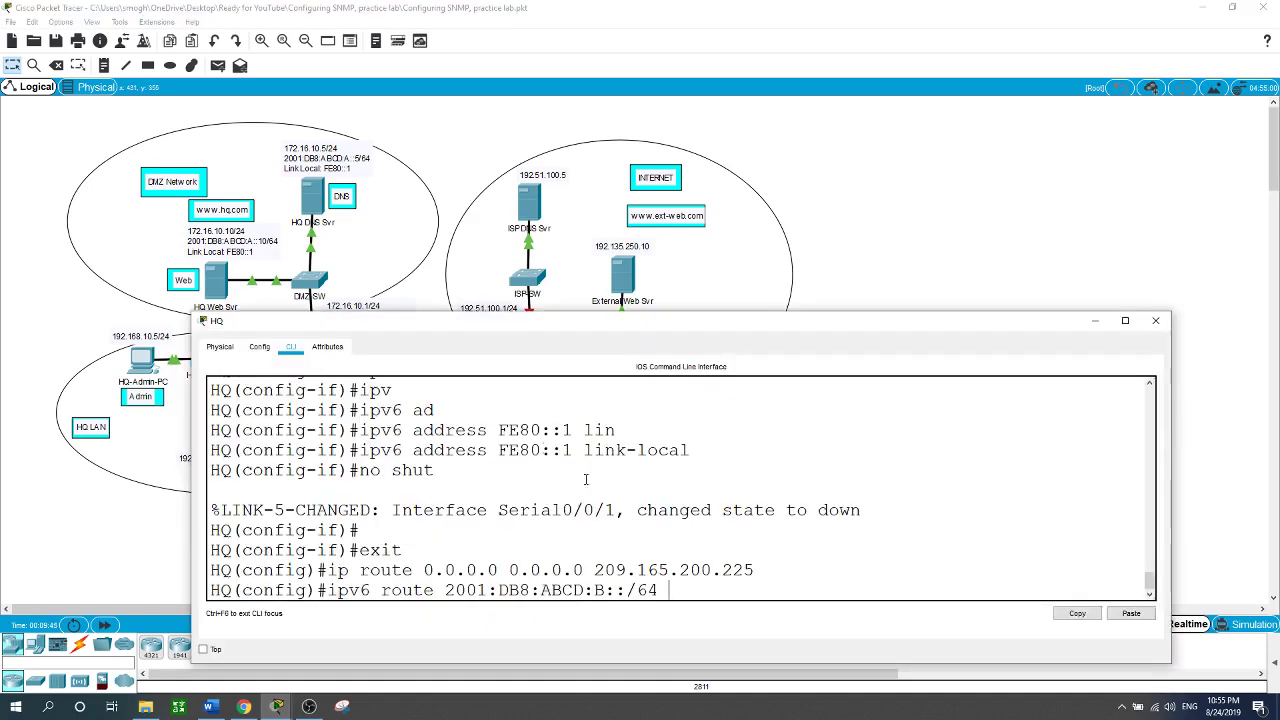
pyautogui.write('2001')
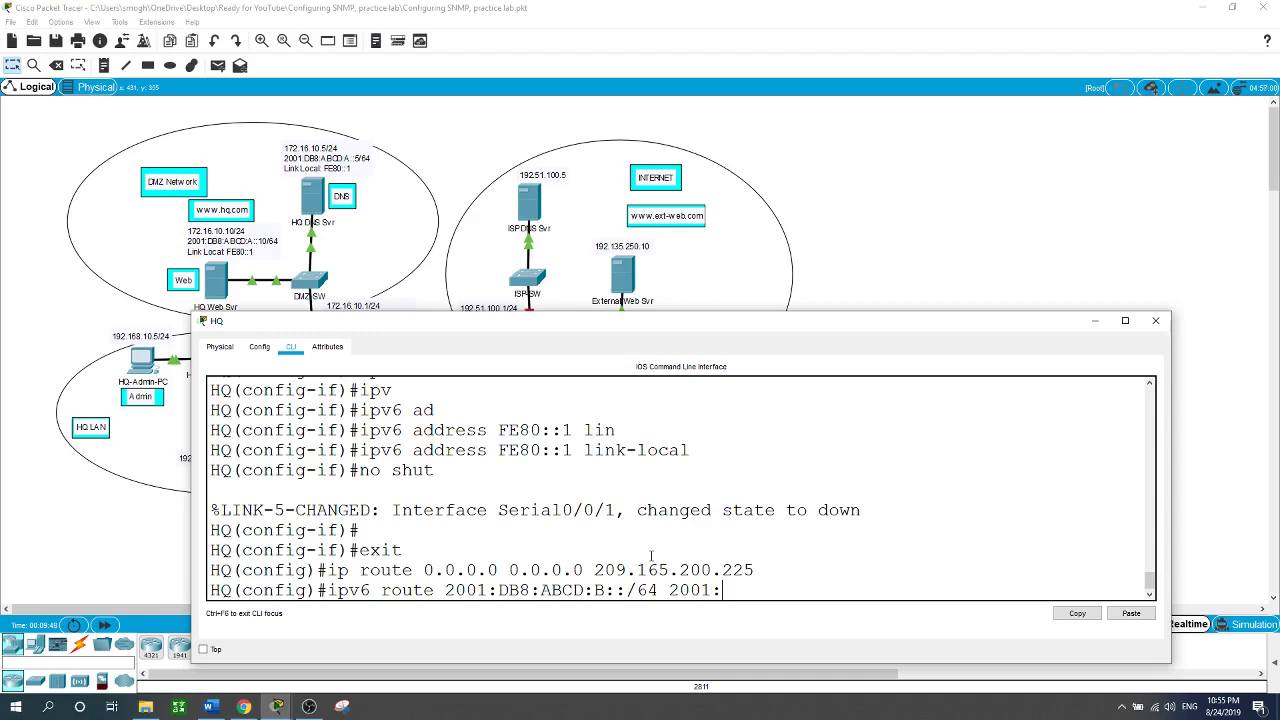
pyautogui.write(':DB8:ABCD:E::2')
pyautogui.press('Return')
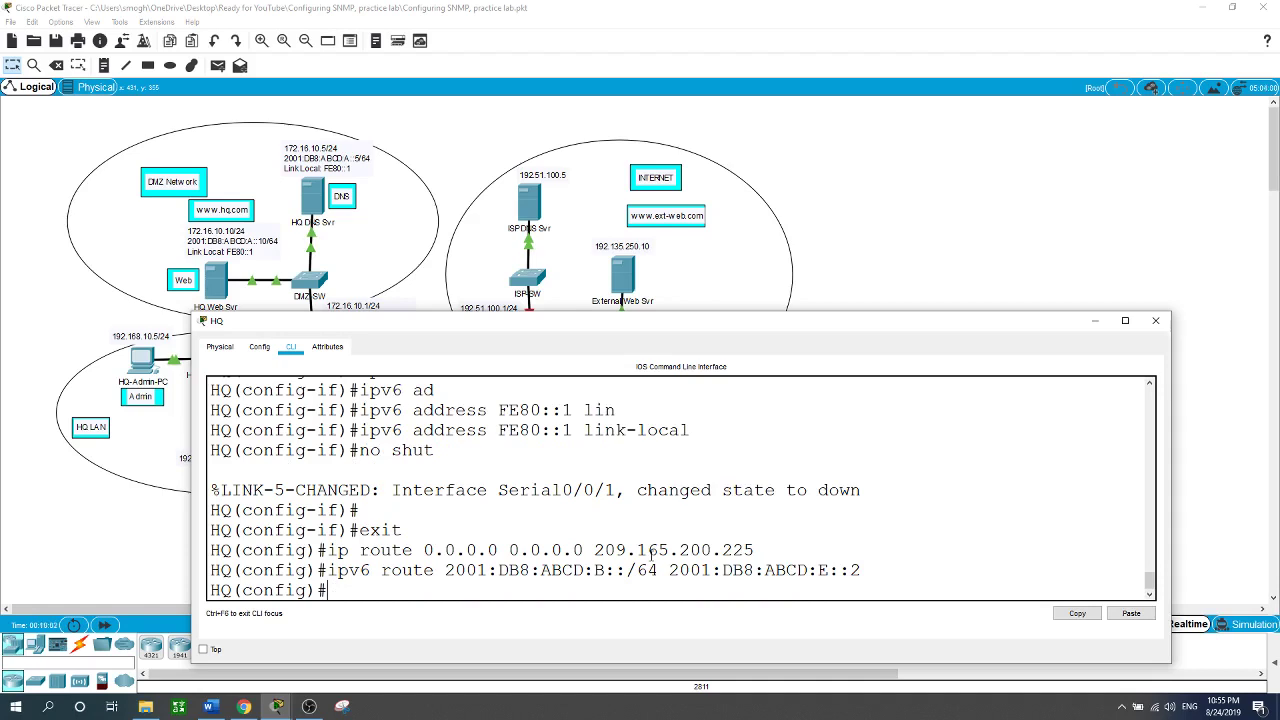
pyautogui.click(1023, 227)
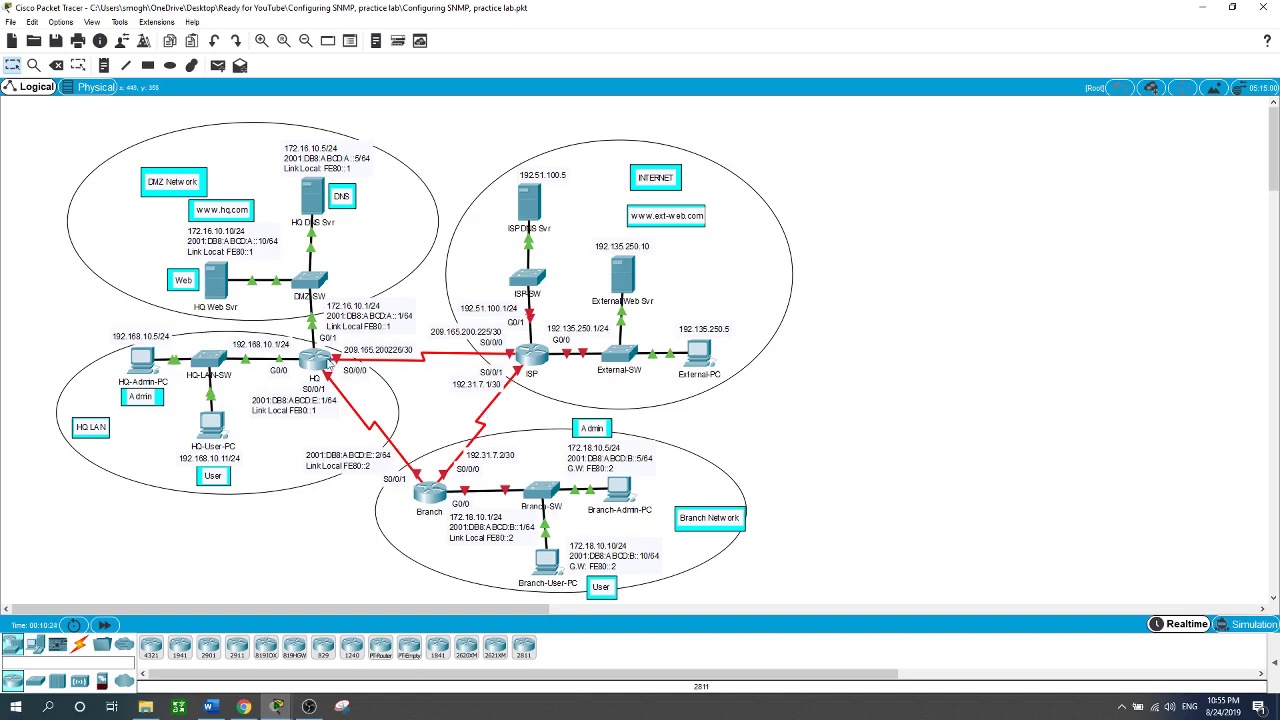
pyautogui.click(318, 360)
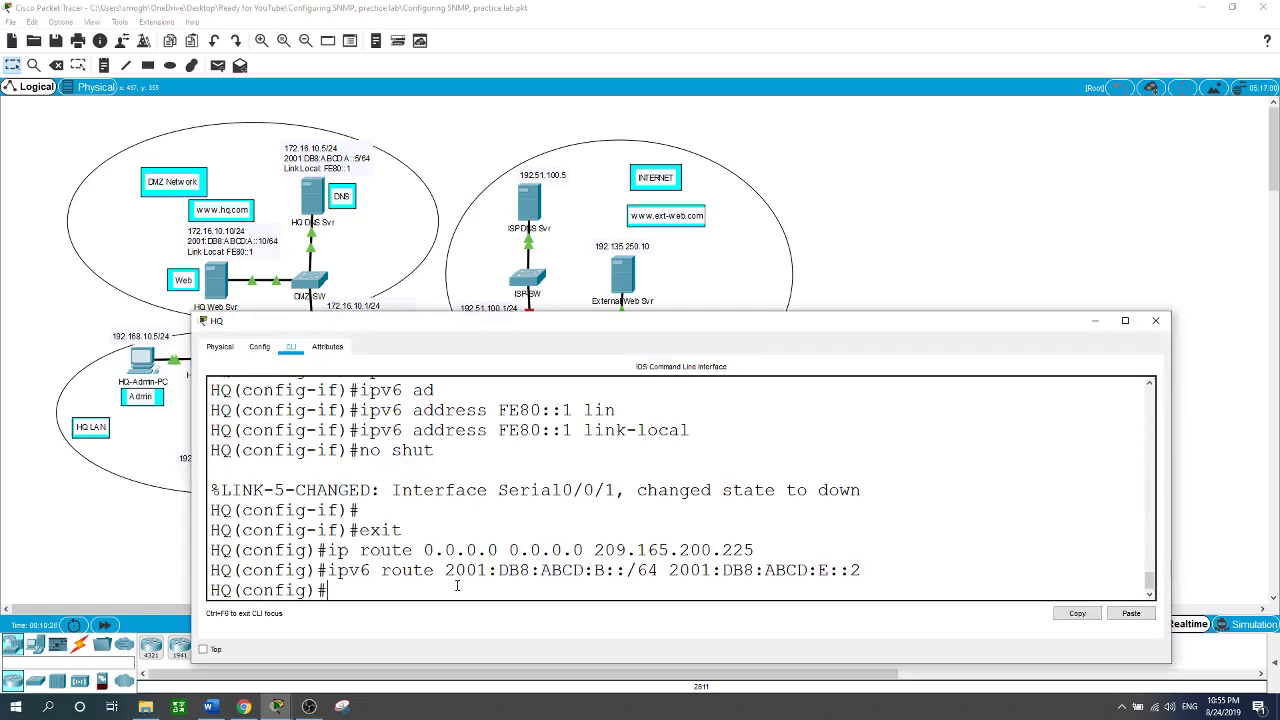
# Step: Create NAT pool HQ_LAN for 209.165.200.228–209.165.200.229 with netmask 255.255.255.224
pyautogui.write('ip nat pool?')
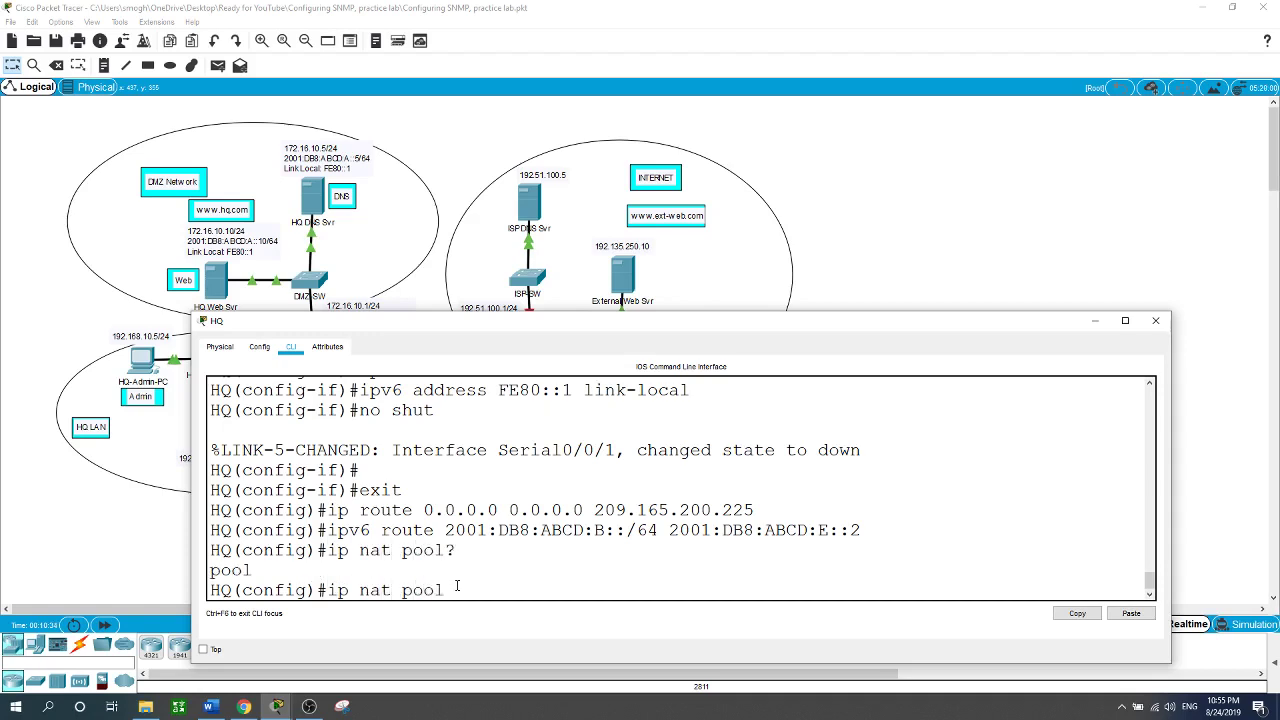
pyautogui.write(' ?')
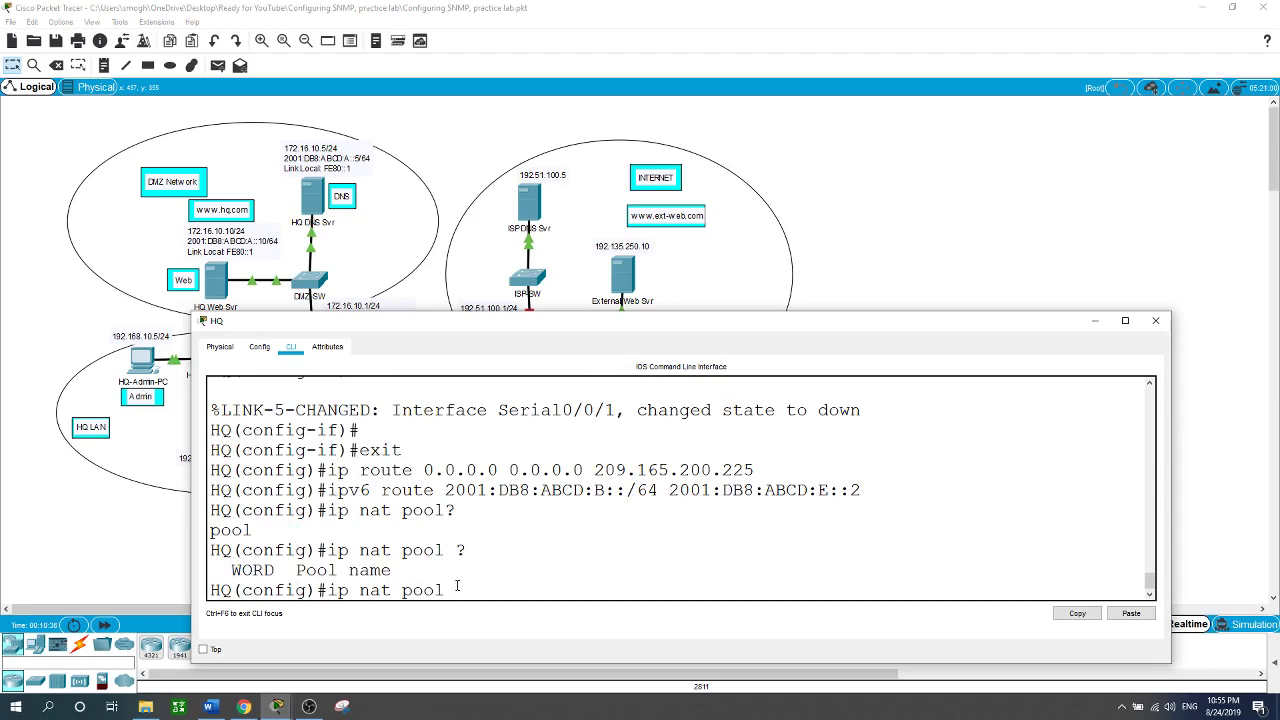
pyautogui.write('HQ_LAN ?')
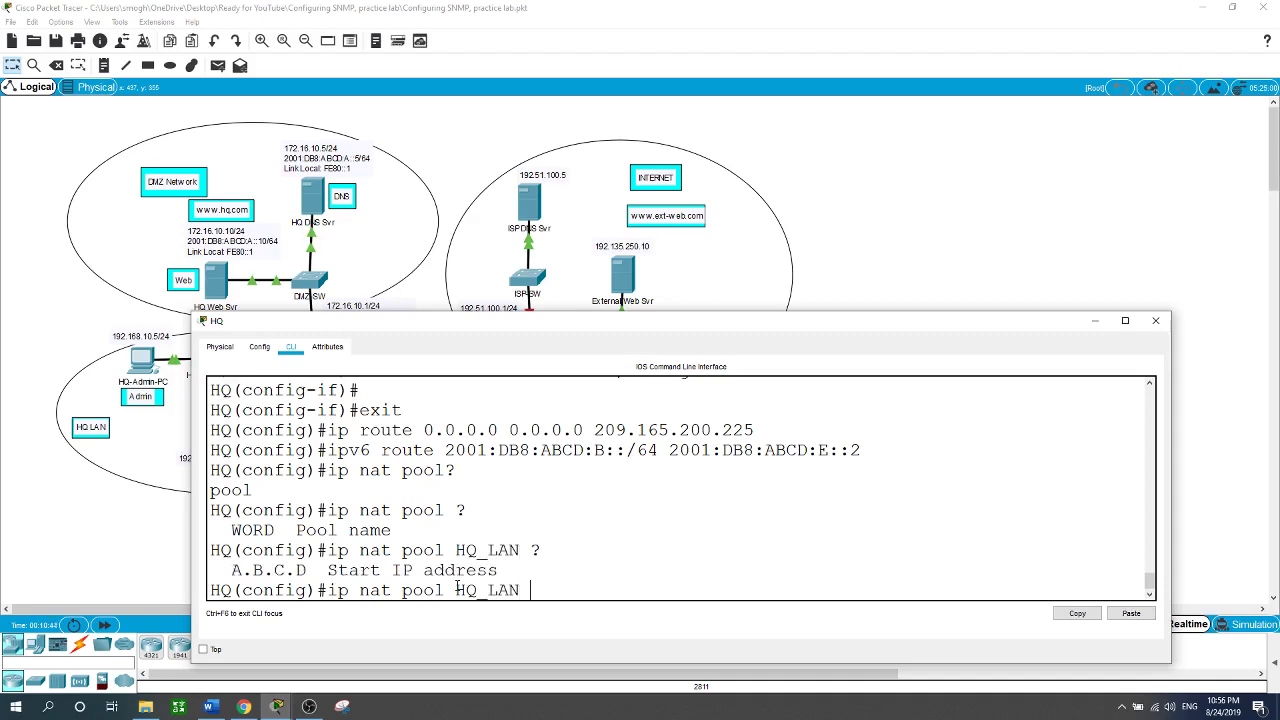
pyautogui.write('209.165.200.228 209.165.')
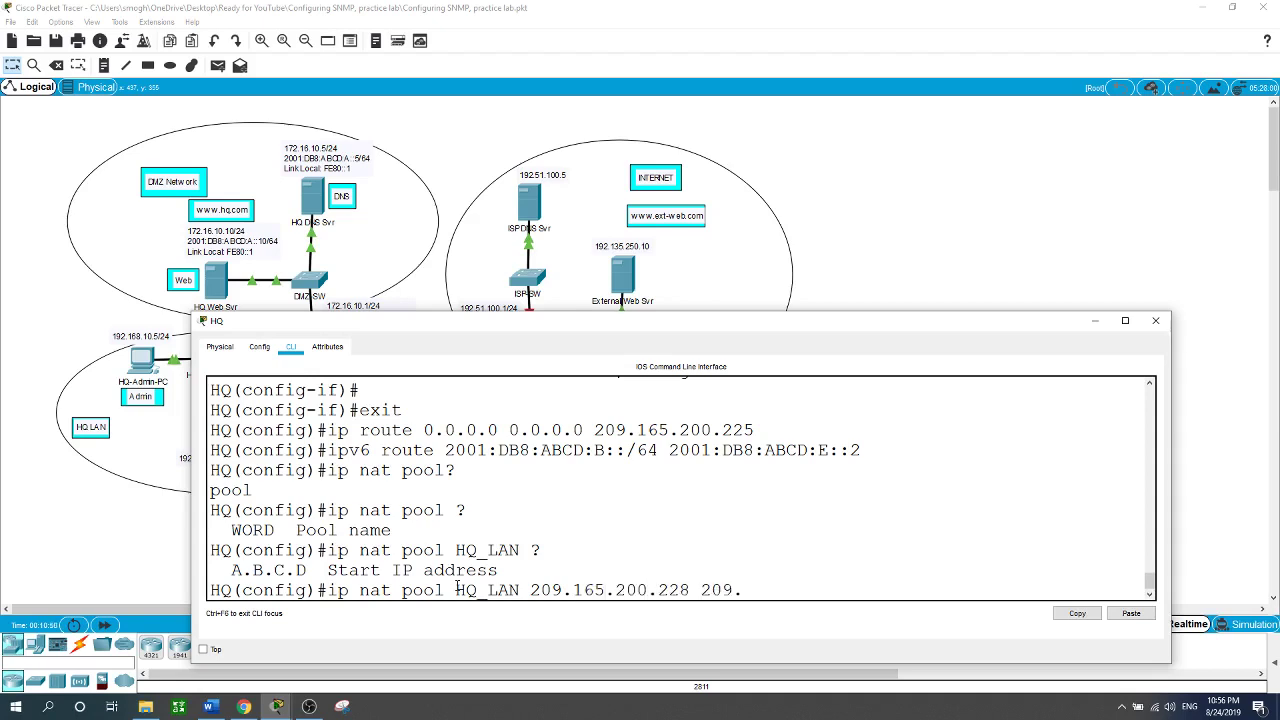
pyautogui.write('200.229 n')
pyautogui.press('Tab')
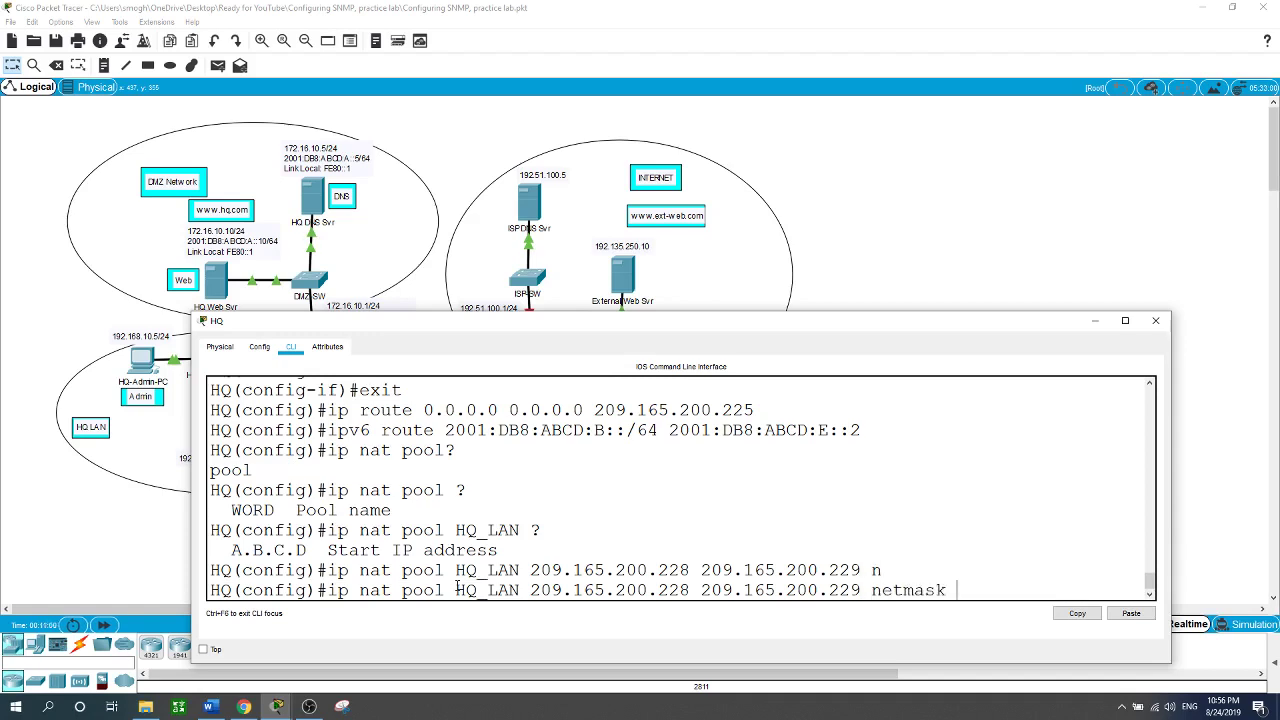
pyautogui.write('255.255.255.224')
pyautogui.press('Return')
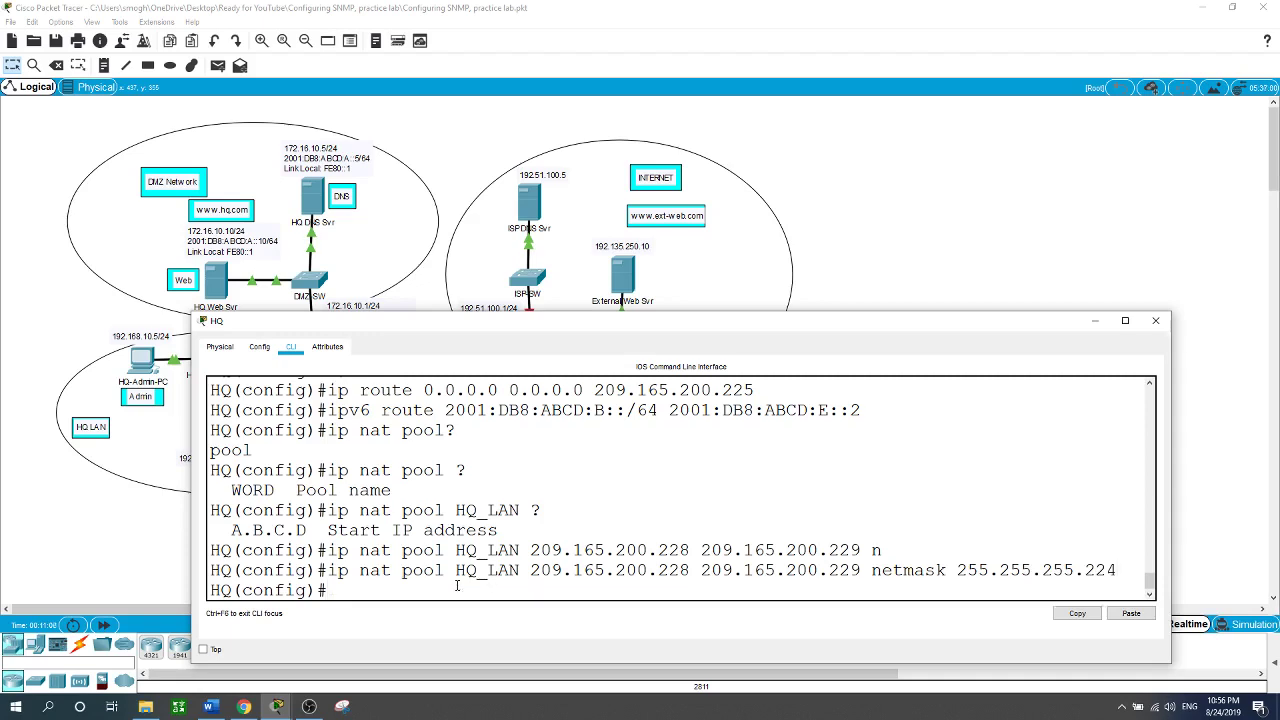
pyautogui.write('ip na')
pyautogui.press('Tab')
# Step: Enter 'ip nat inside source list 1 pool HQ_LAN overload' on HQ
pyautogui.write('t in')
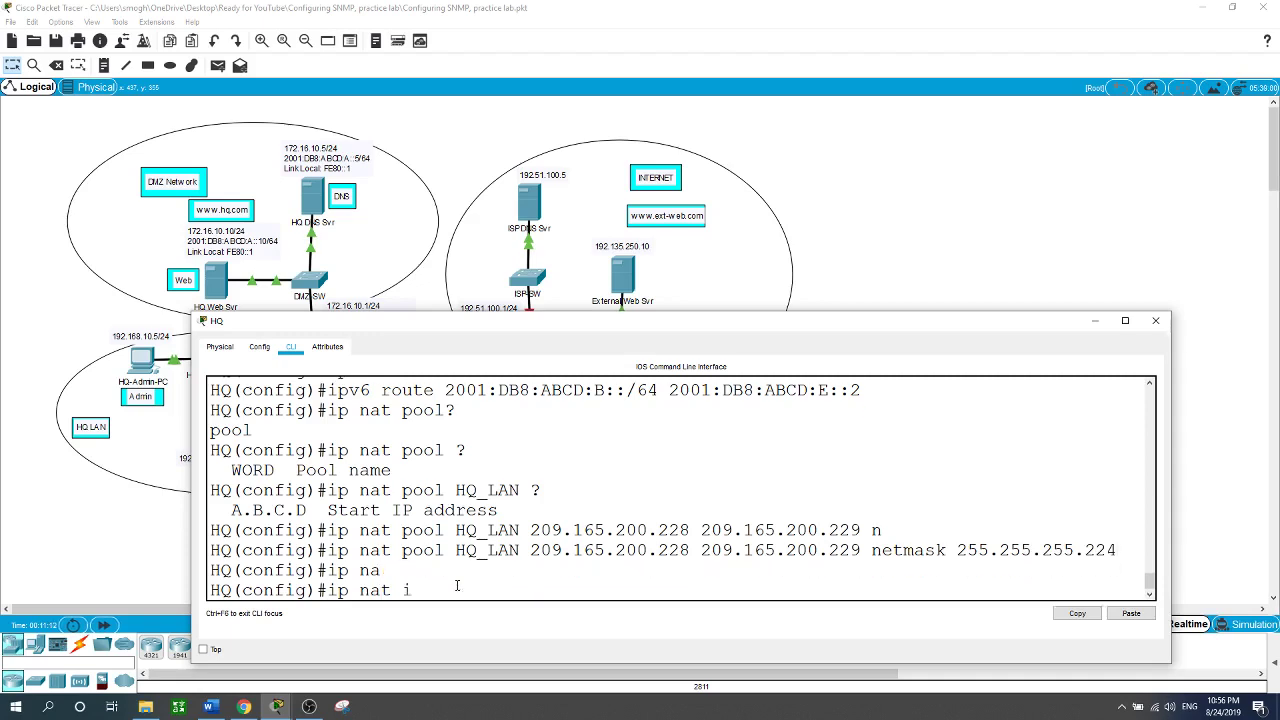
pyautogui.press('Tab')
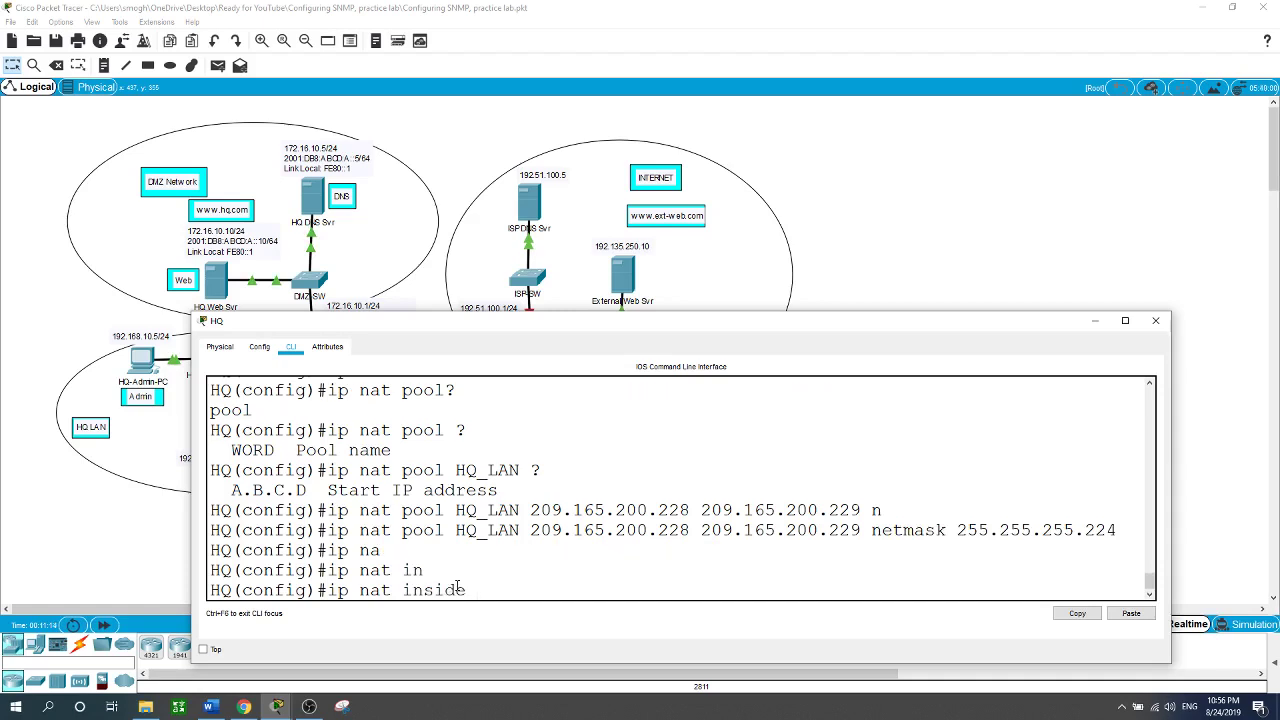
pyautogui.write('?sou')
pyautogui.press('Tab')
pyautogui.write('l')
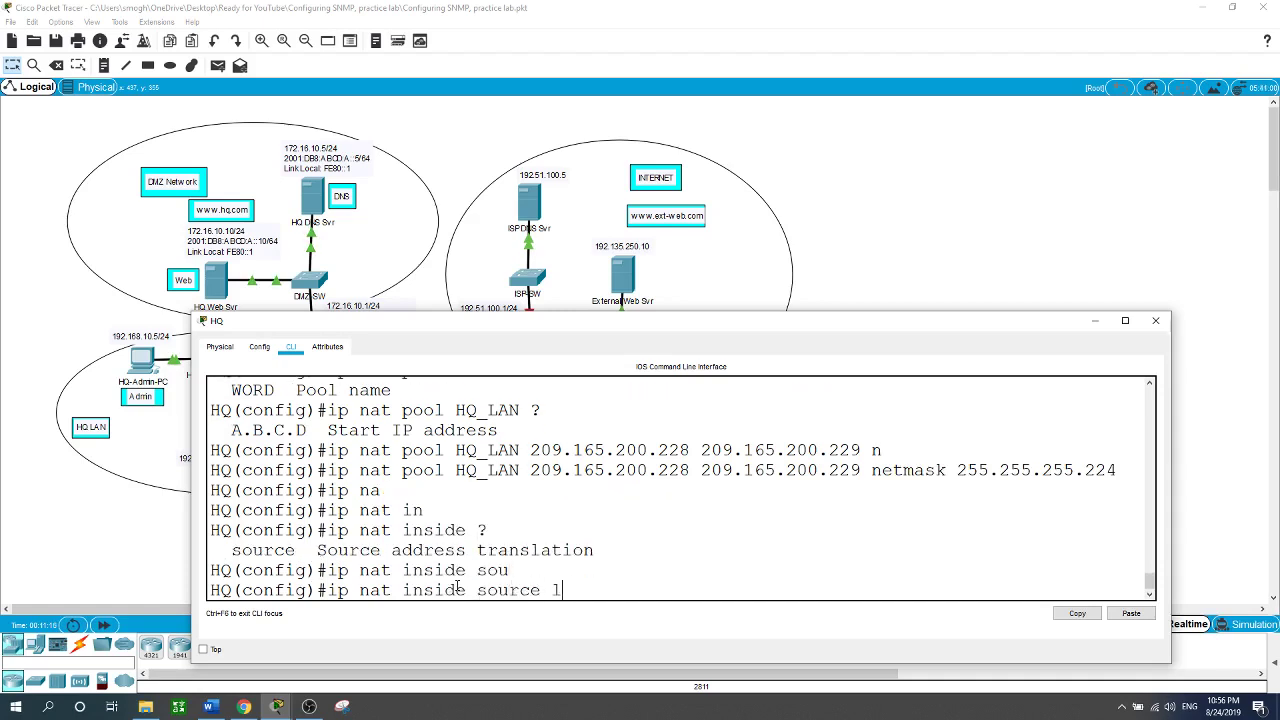
pyautogui.write('i')
pyautogui.press('Tab')
pyautogui.write('1')
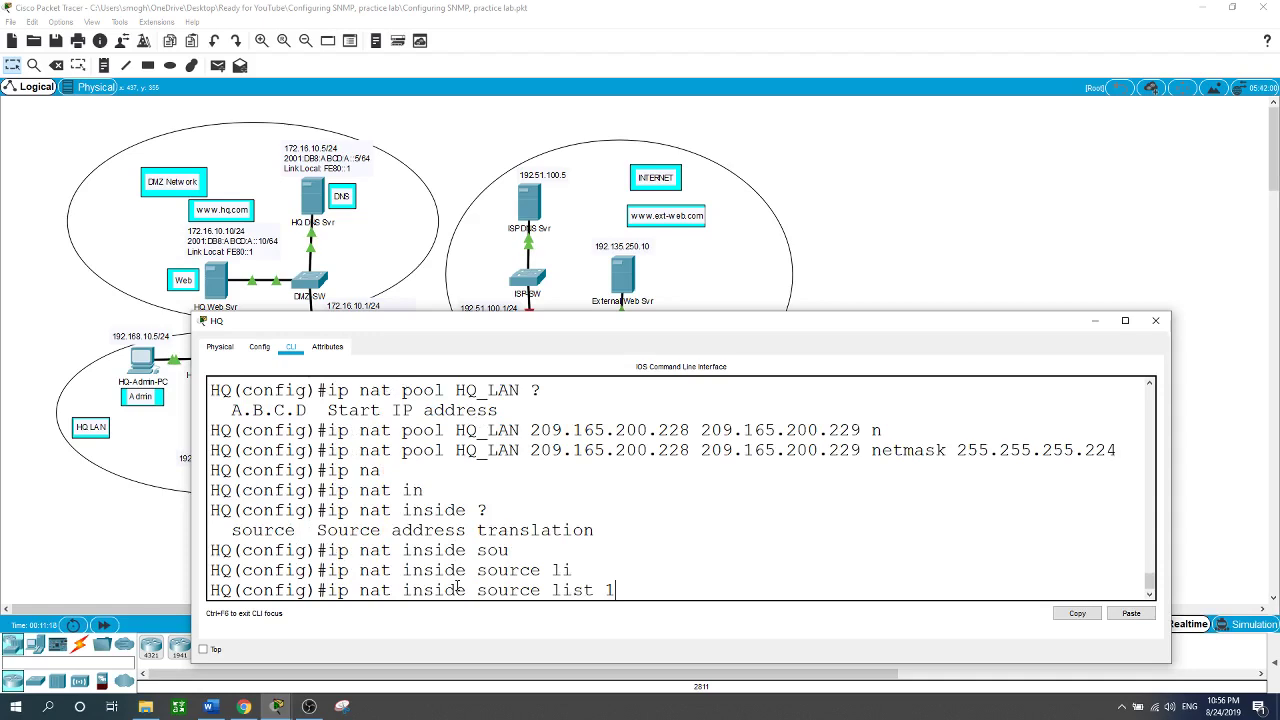
pyautogui.write(' ?poo')
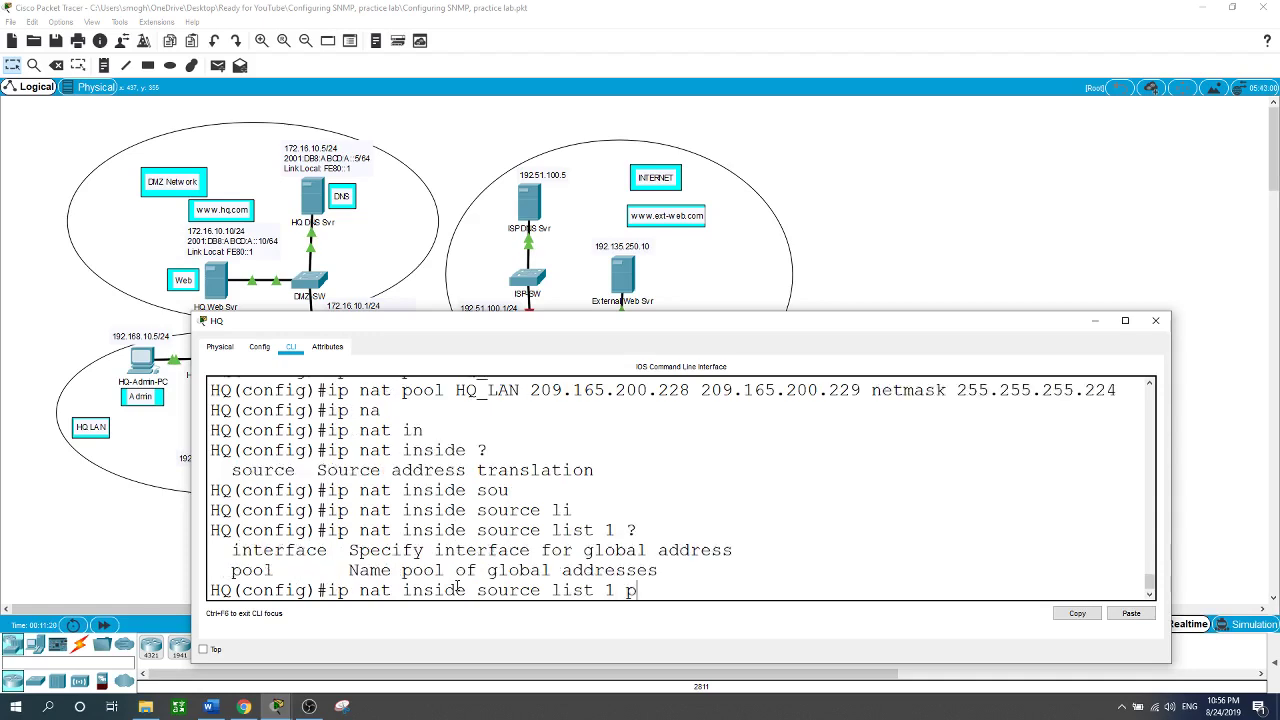
pyautogui.write('l ')
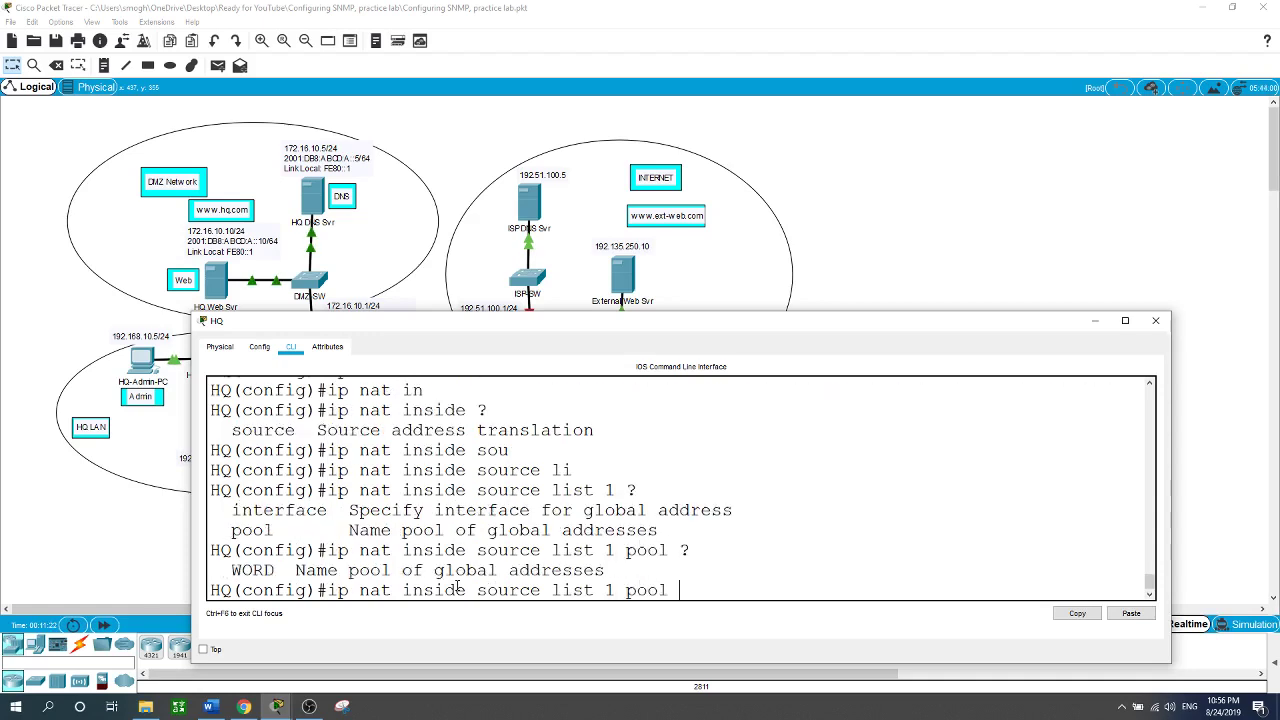
pyautogui.write('?HQ LAN ov')
pyautogui.press('Tab')
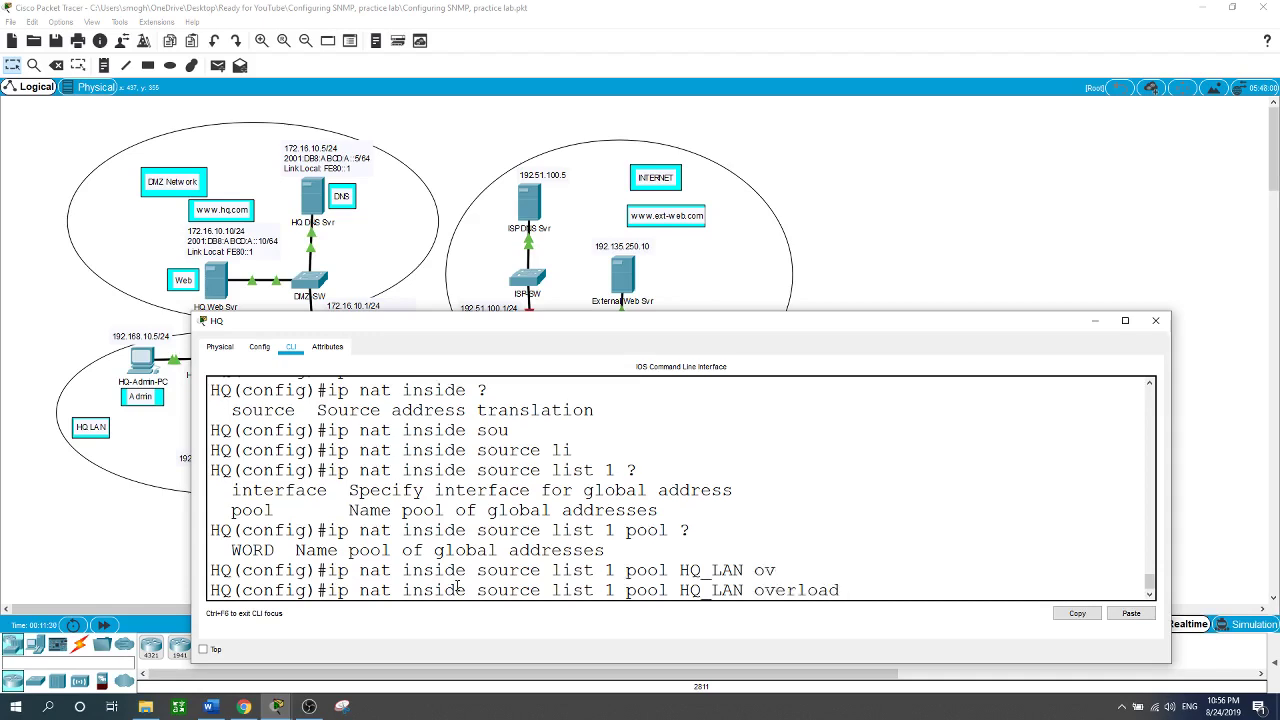
pyautogui.press('Return')
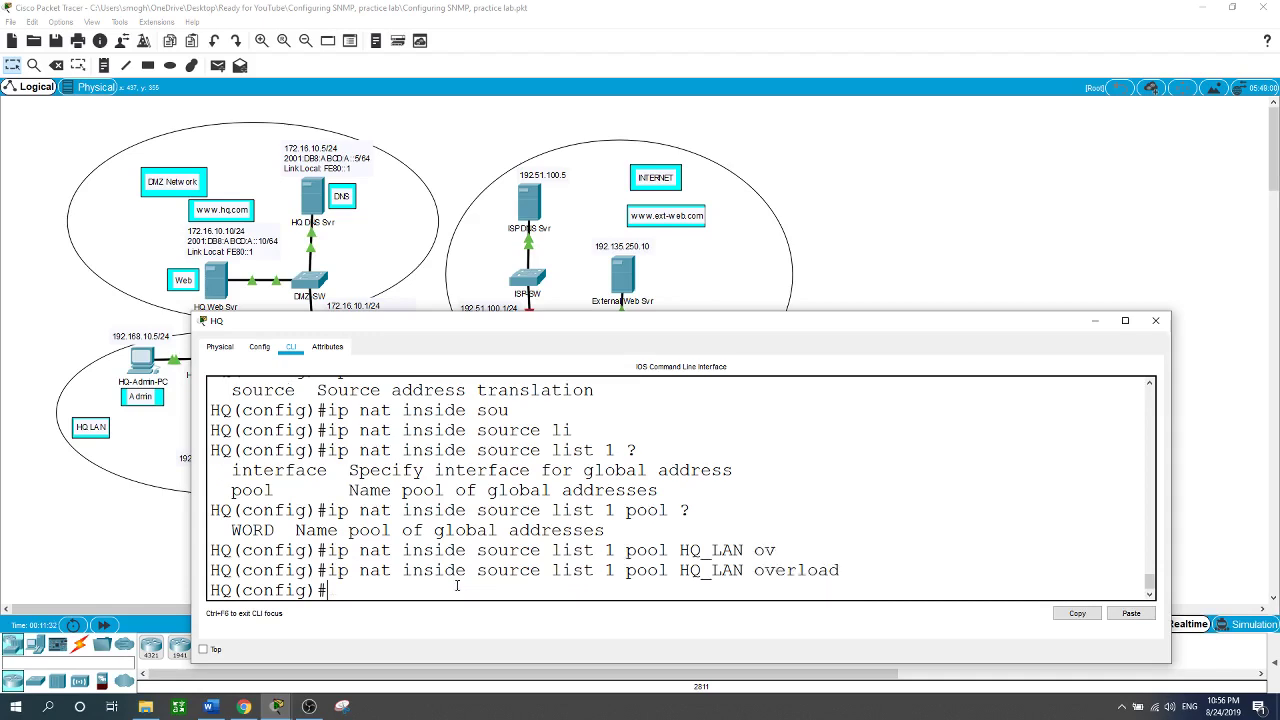
pyautogui.click(823, 236)
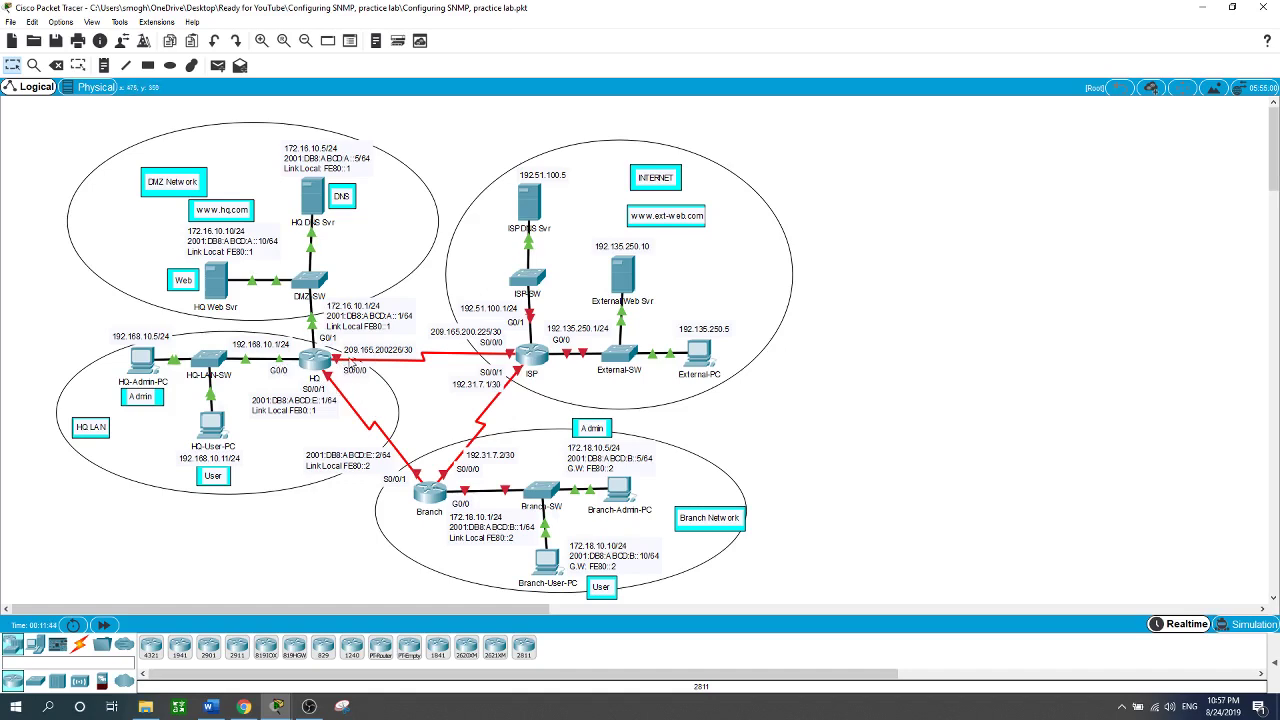
pyautogui.click(318, 362)
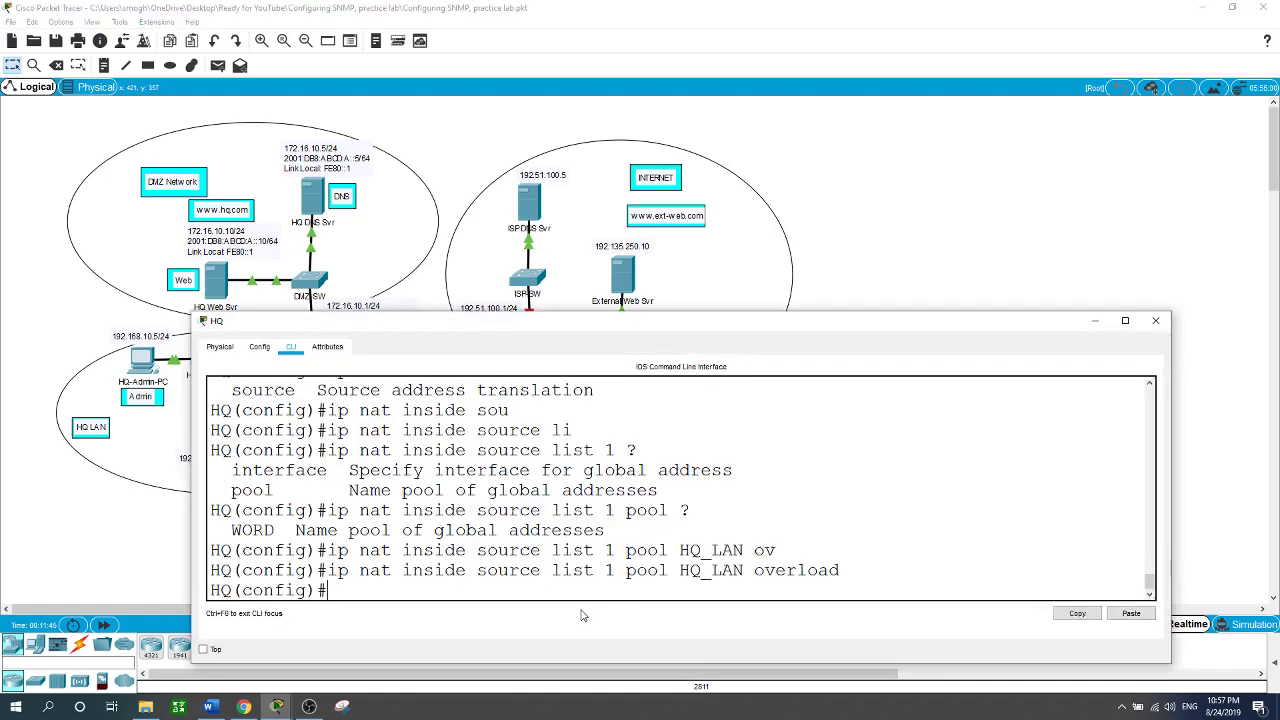
# Step: Mark HQ's G0/0 as the NAT inside interface
pyautogui.write('int g0/0')
pyautogui.press('Return')
pyautogui.write('ip na')
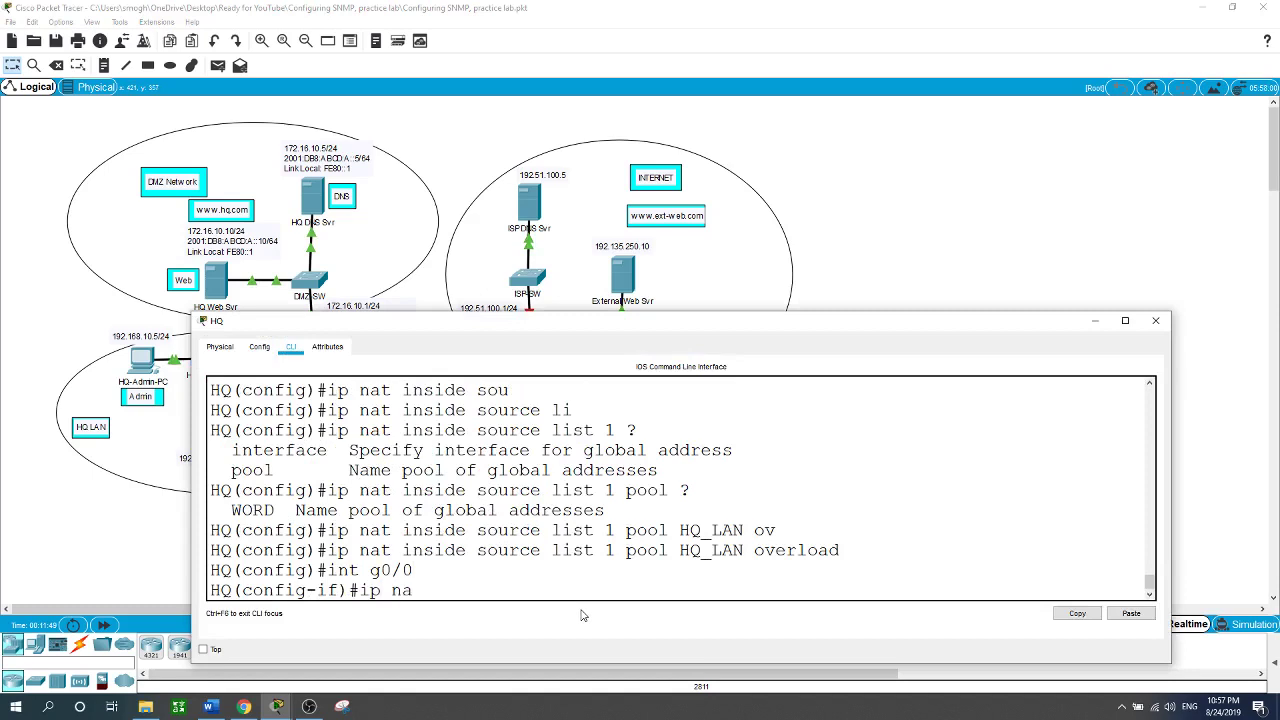
pyautogui.press('Tab')
pyautogui.write('in')
pyautogui.press('Tab')
pyautogui.press('Return')
# Step: Mark S0/0/0 as the NAT outside interface
pyautogui.write('int')
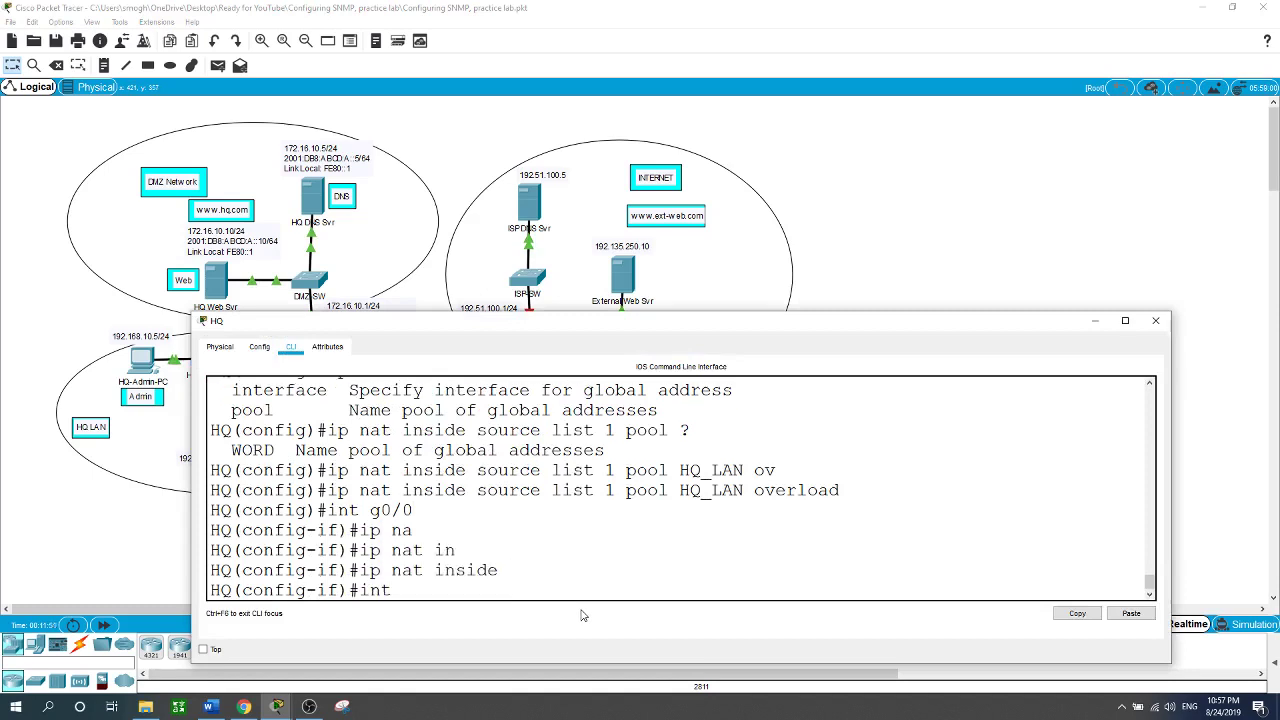
pyautogui.write(' s0/0/0')
pyautogui.press('Return')
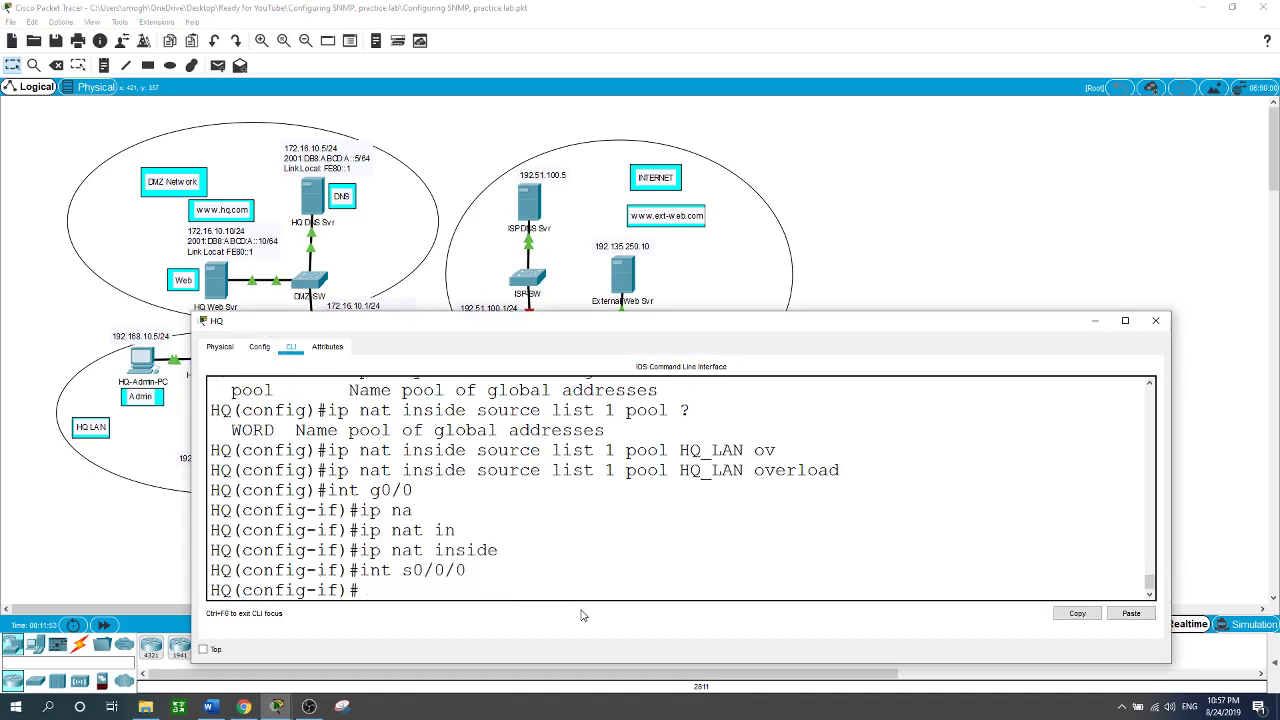
pyautogui.write('ip na')
pyautogui.press('Tab')
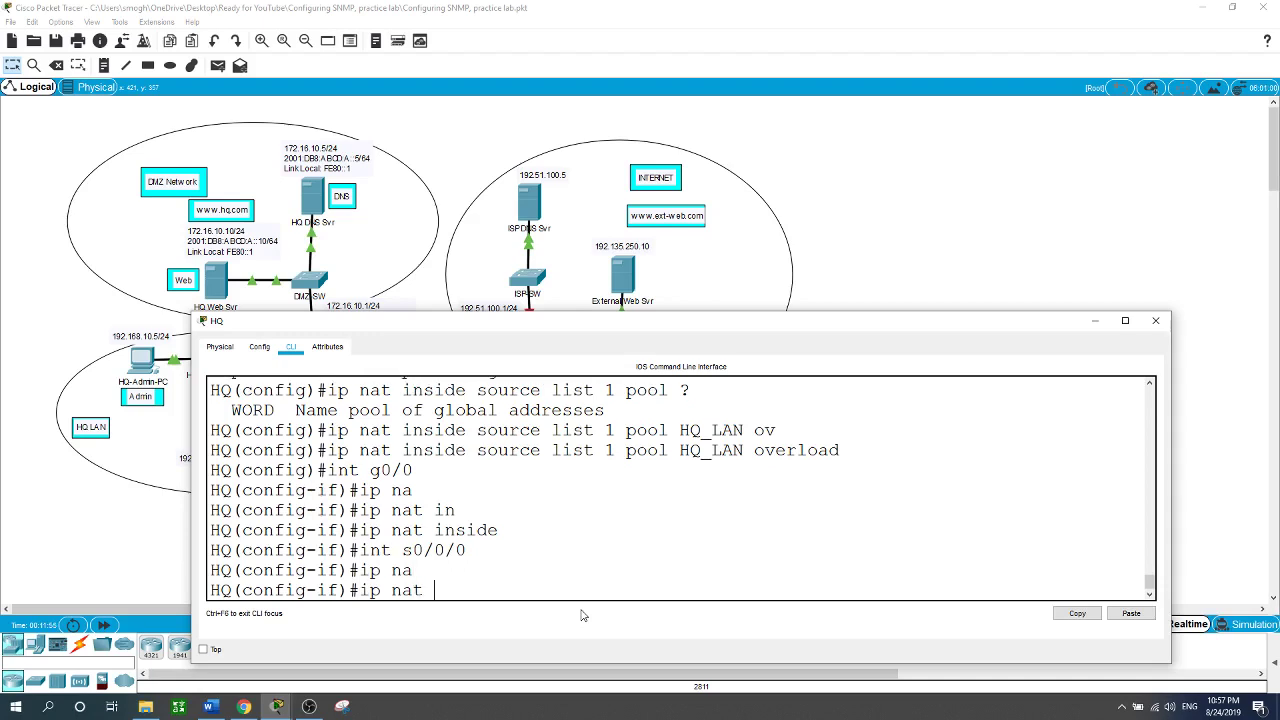
pyautogui.write('out')
pyautogui.press('Tab')
pyautogui.press('Return')
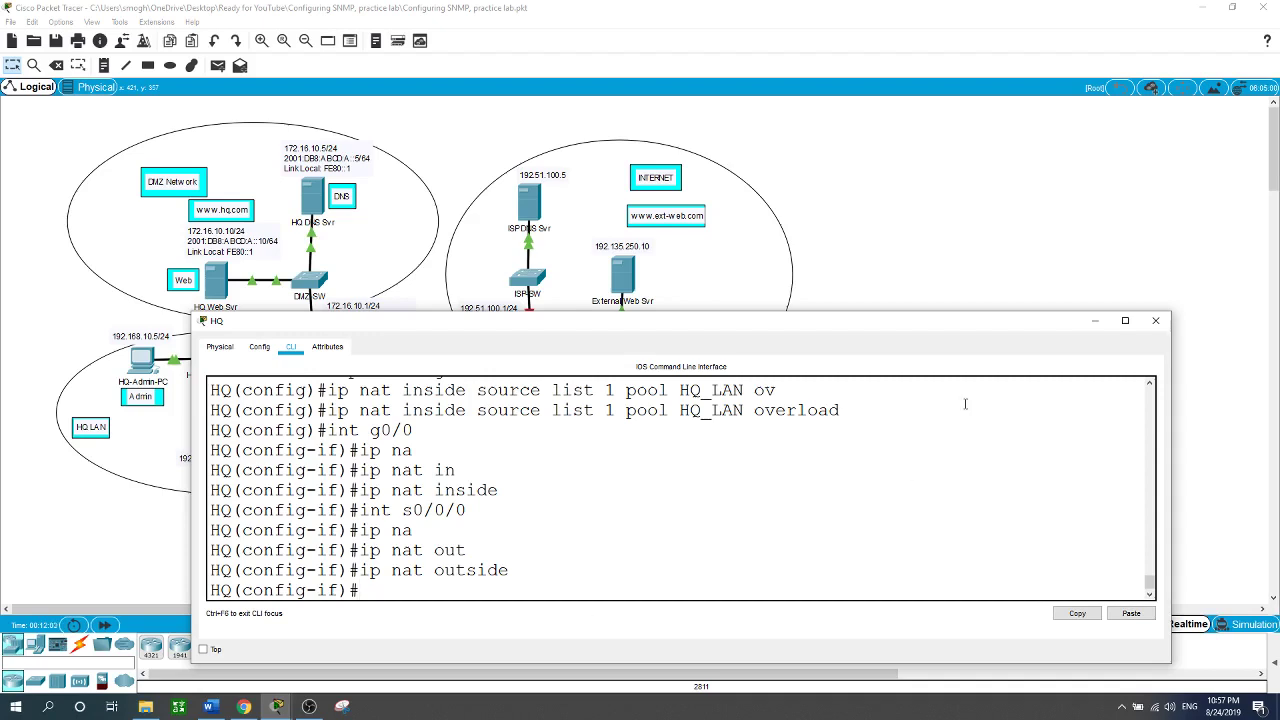
pyautogui.click(949, 228)
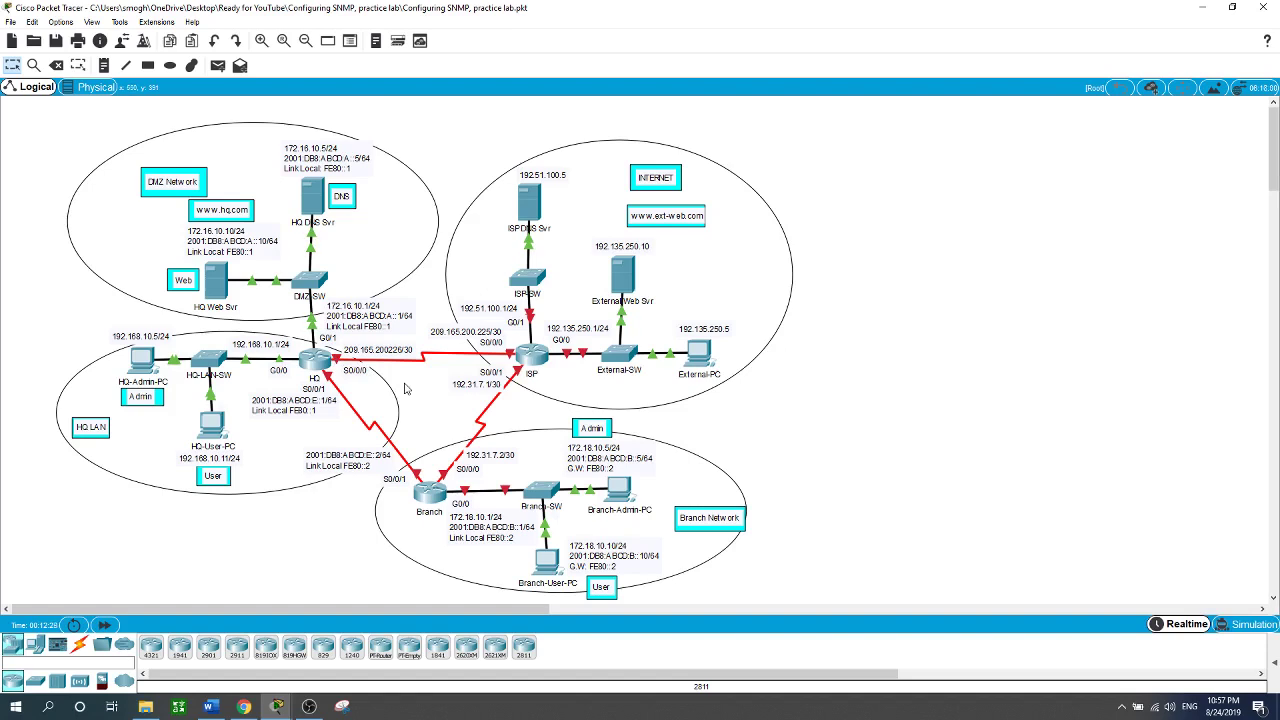
# Step: In the ISP router's CLI, enter global configuration mode and set the hostname to ISP
pyautogui.click(533, 358)
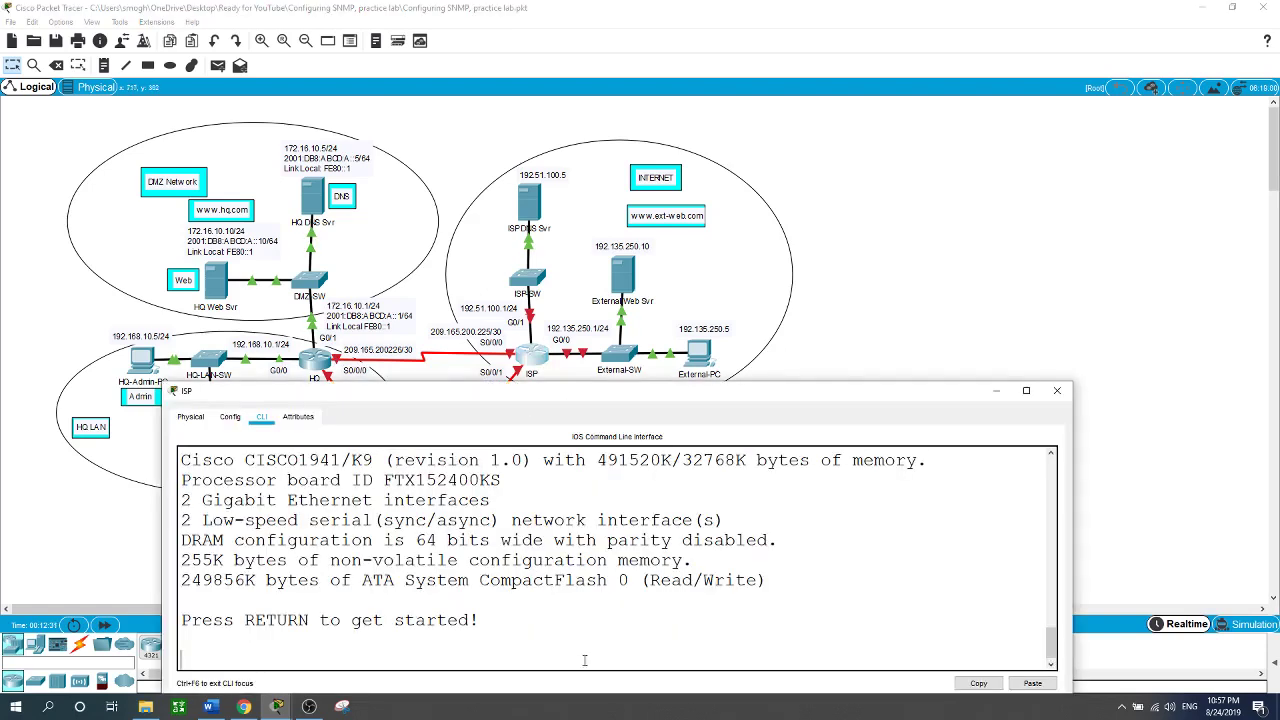
pyautogui.press('Return')
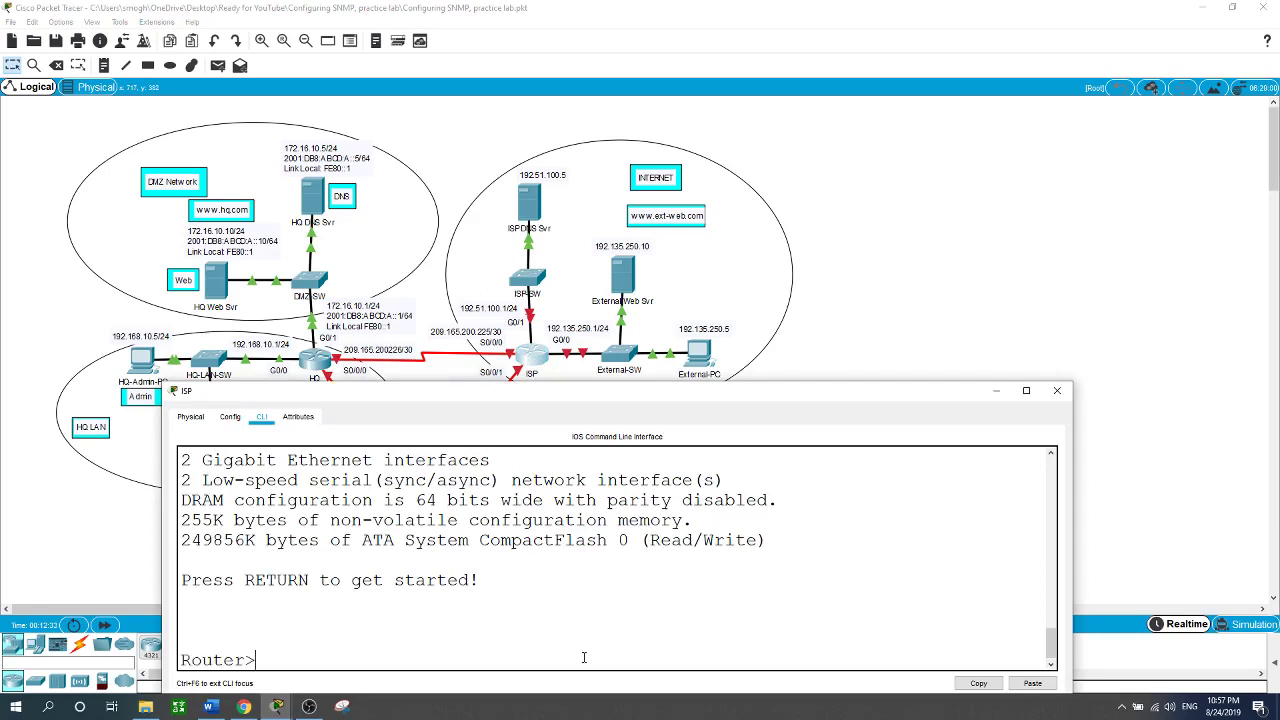
pyautogui.write('en')
pyautogui.press('Return')
pyautogui.write('conf t')
pyautogui.press('Return')
pyautogui.write('ho')
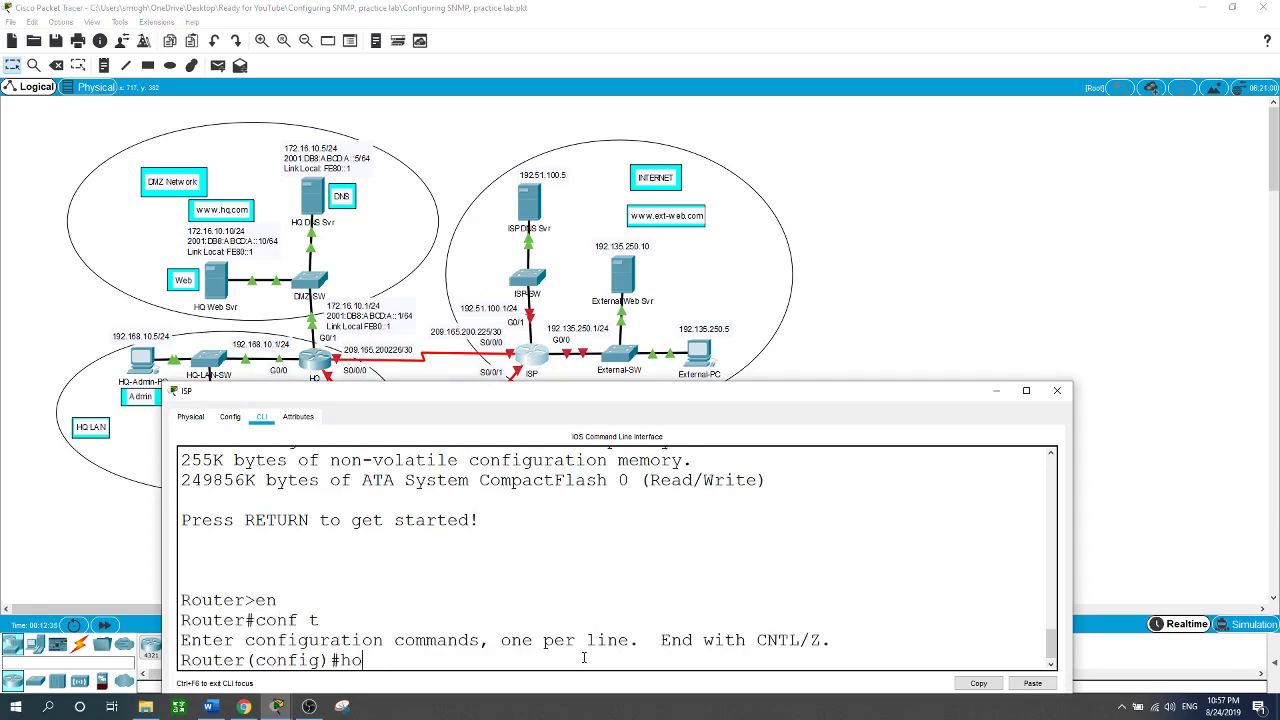
pyautogui.write('stname ISP')
pyautogui.press('Return')
# Step: Give Serial0/0/0 the address 209.165.200.225 255.255.255.252 and bring it up
pyautogui.write('i')
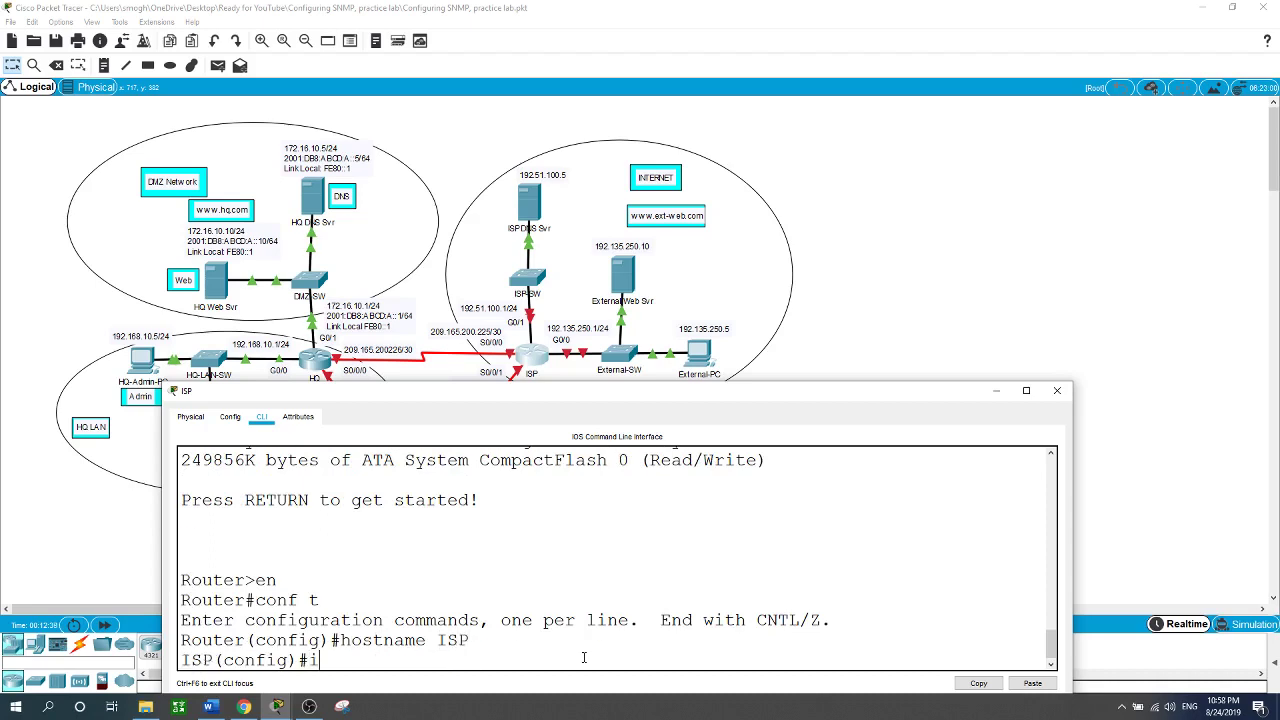
pyautogui.write('nt s0/0/0')
pyautogui.press('Return')
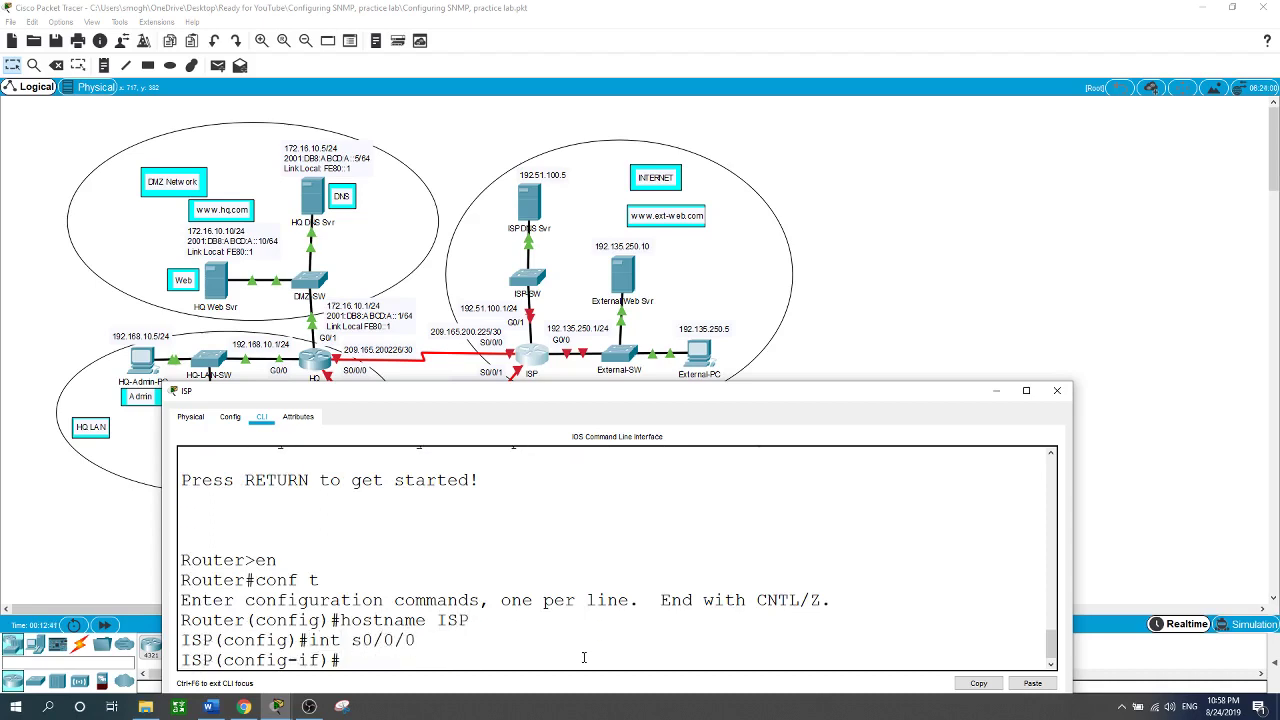
pyautogui.write('ip ad')
pyautogui.press('Tab')
pyautogui.write('209.1')
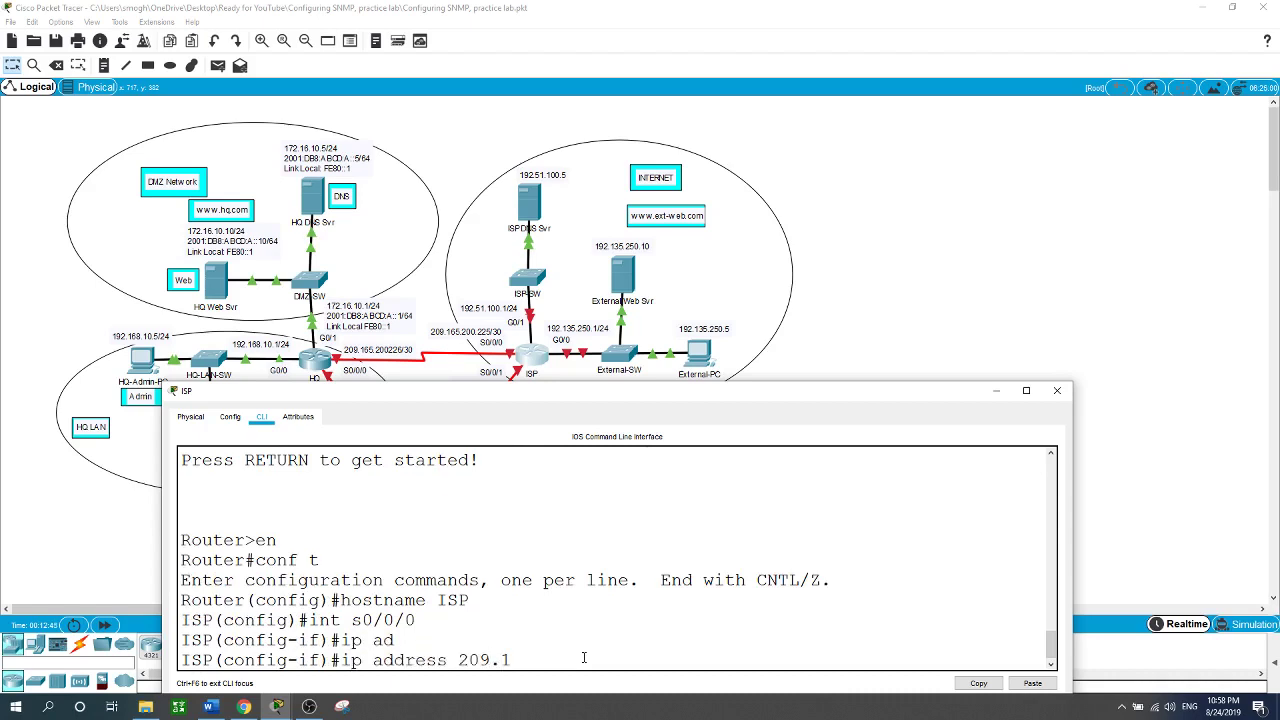
pyautogui.write('65.200.225 255.255.255.252')
pyautogui.press('Return')
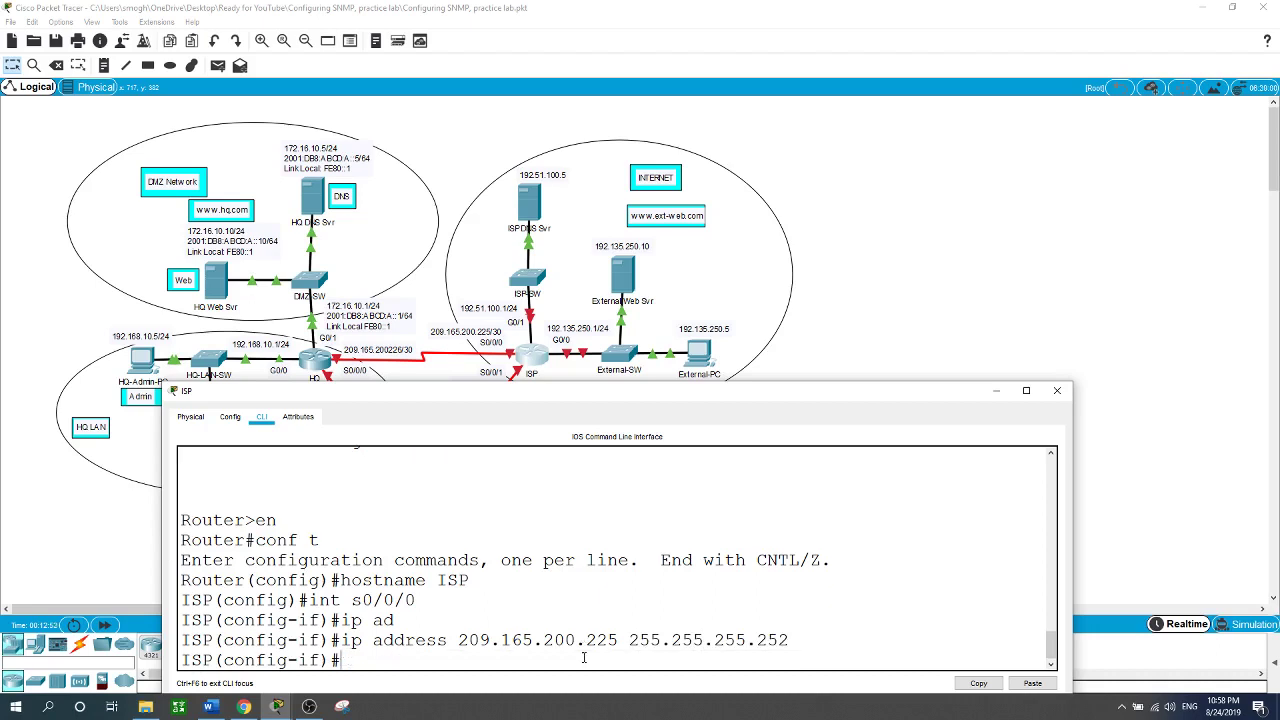
pyautogui.write('no shut')
pyautogui.press('Return')
pyautogui.write('int')
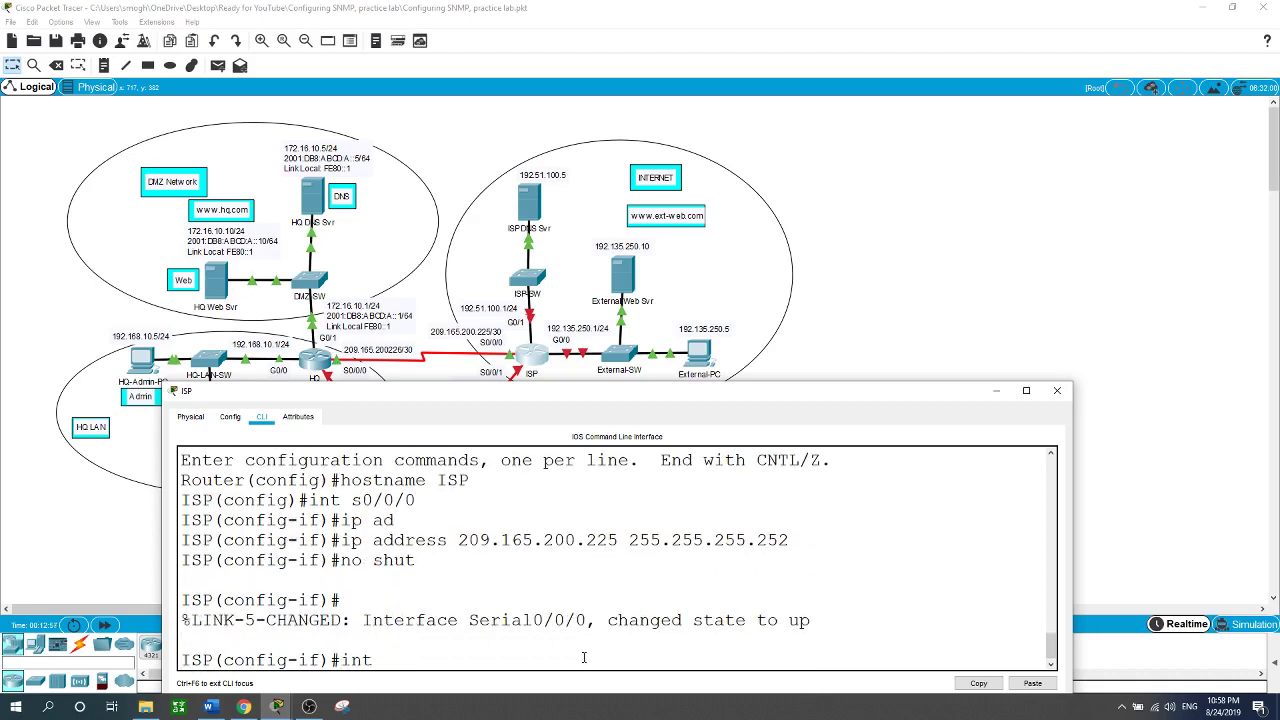
pyautogui.write(' s0/0/1')
# Step: Switch to Serial0/0/1 and start entering its IP address, with incomplete and mistyped attempts
pyautogui.press('Return')
pyautogui.write('ip ad')
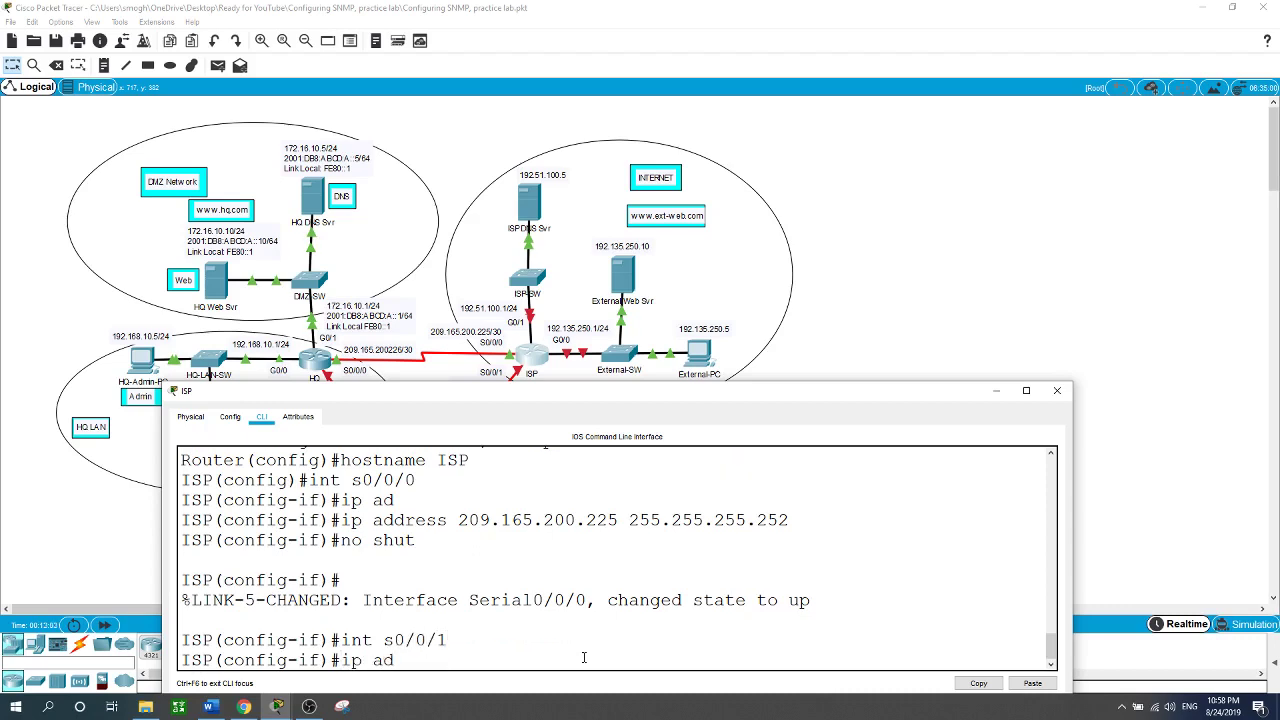
pyautogui.press('Tab')
pyautogui.press('Return')
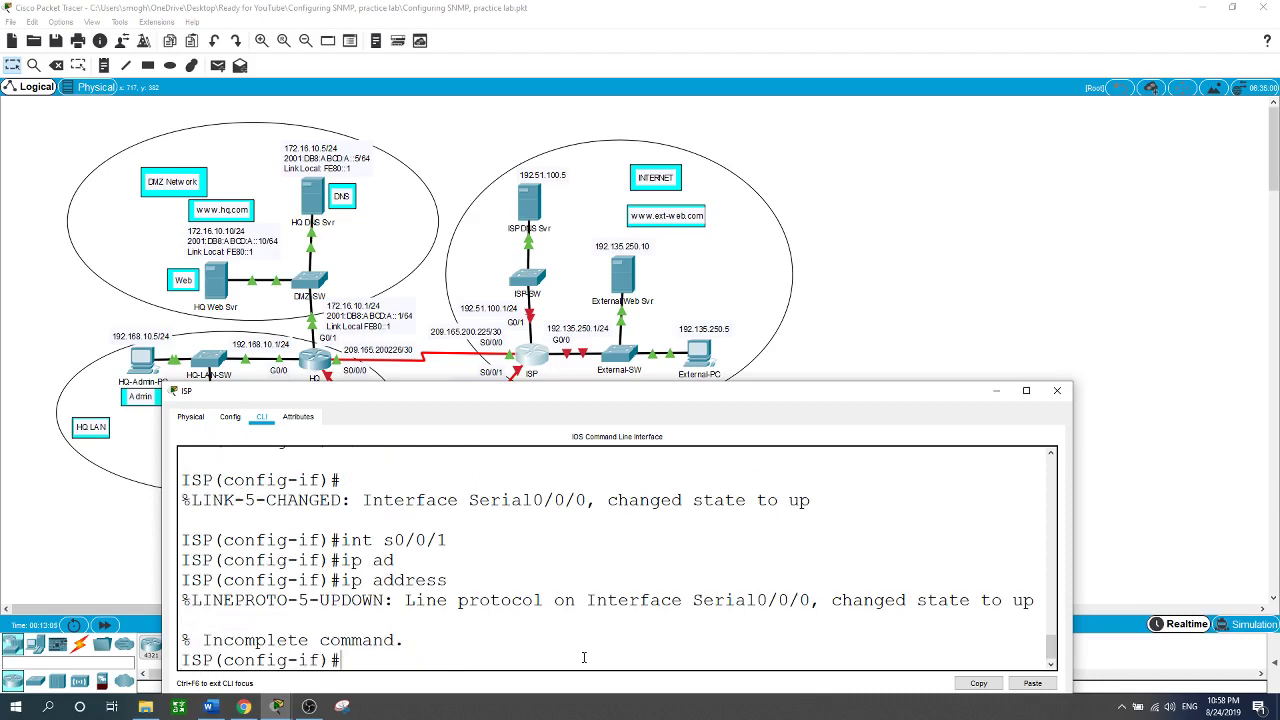
pyautogui.write('ip ad')
pyautogui.press('Tab')
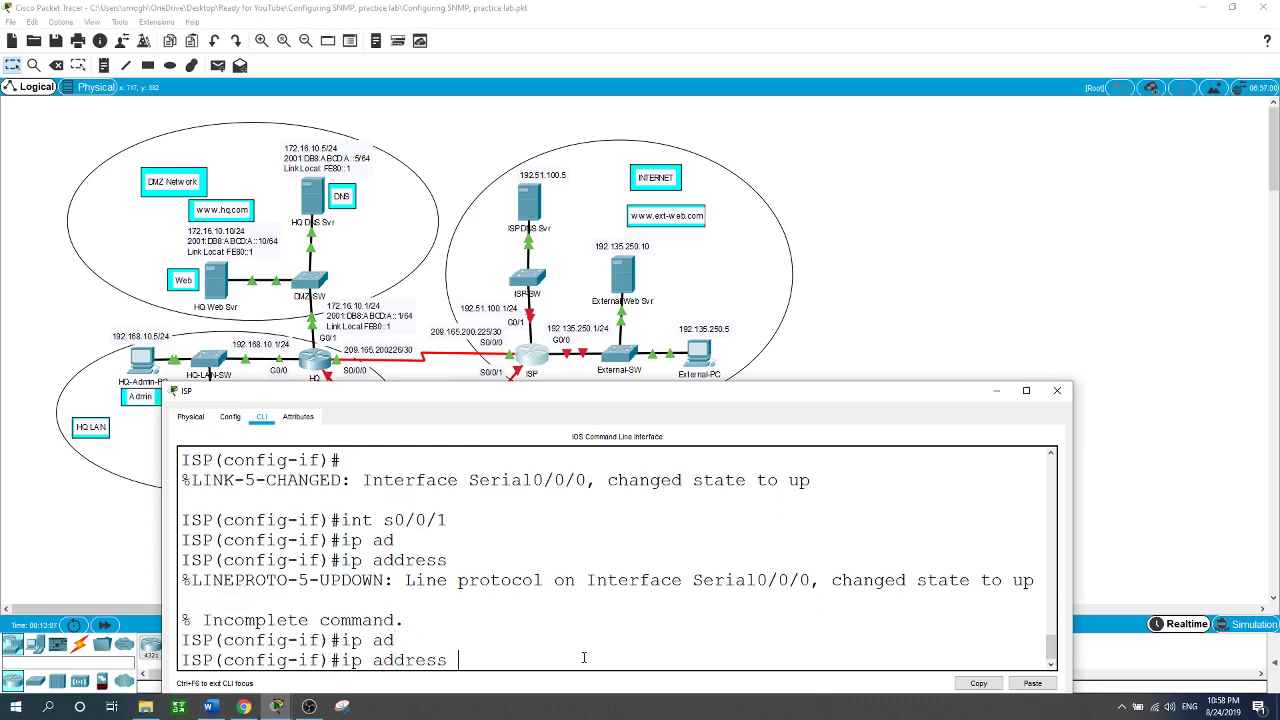
pyautogui.write('192.16')
pyautogui.press('BackSpace')
pyautogui.press('BackSpace')
pyautogui.write('31.')
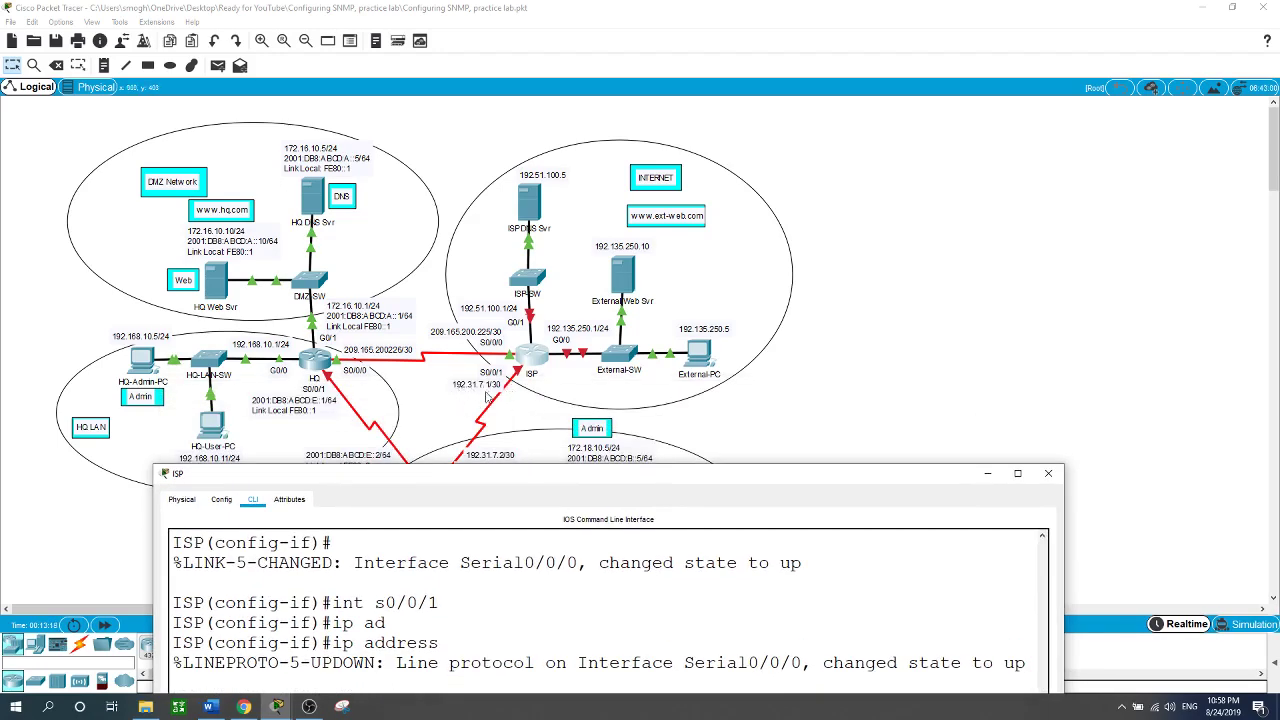
pyautogui.press('Return')
# Step: Assign 192.31.7.1 255.255.255.252 to Serial0/0/1, enable it, and move to GigabitEthernet0/0
pyautogui.write('ip ad')
pyautogui.press('Tab')
pyautogui.write('192.31.')
pyautogui.moveTo(550, 480); pyautogui.dragTo(570, 308)
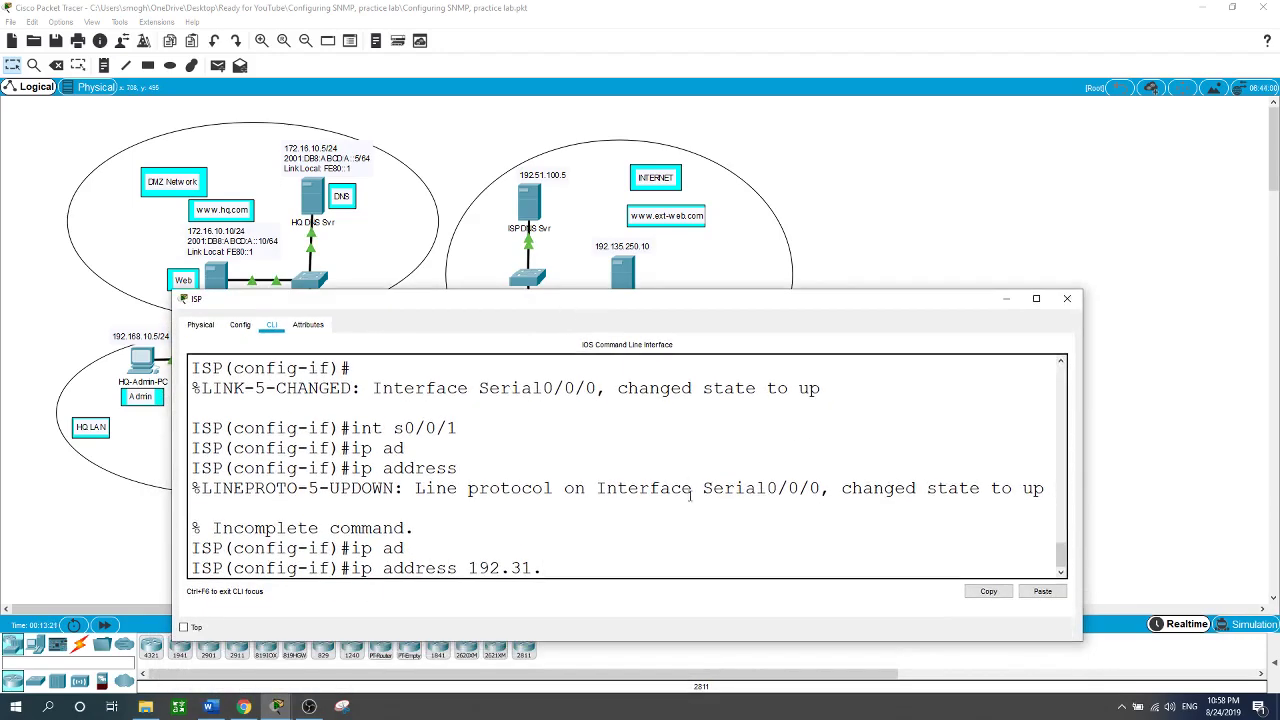
pyautogui.write('7.1 255.255.255.252')
pyautogui.press('Return')
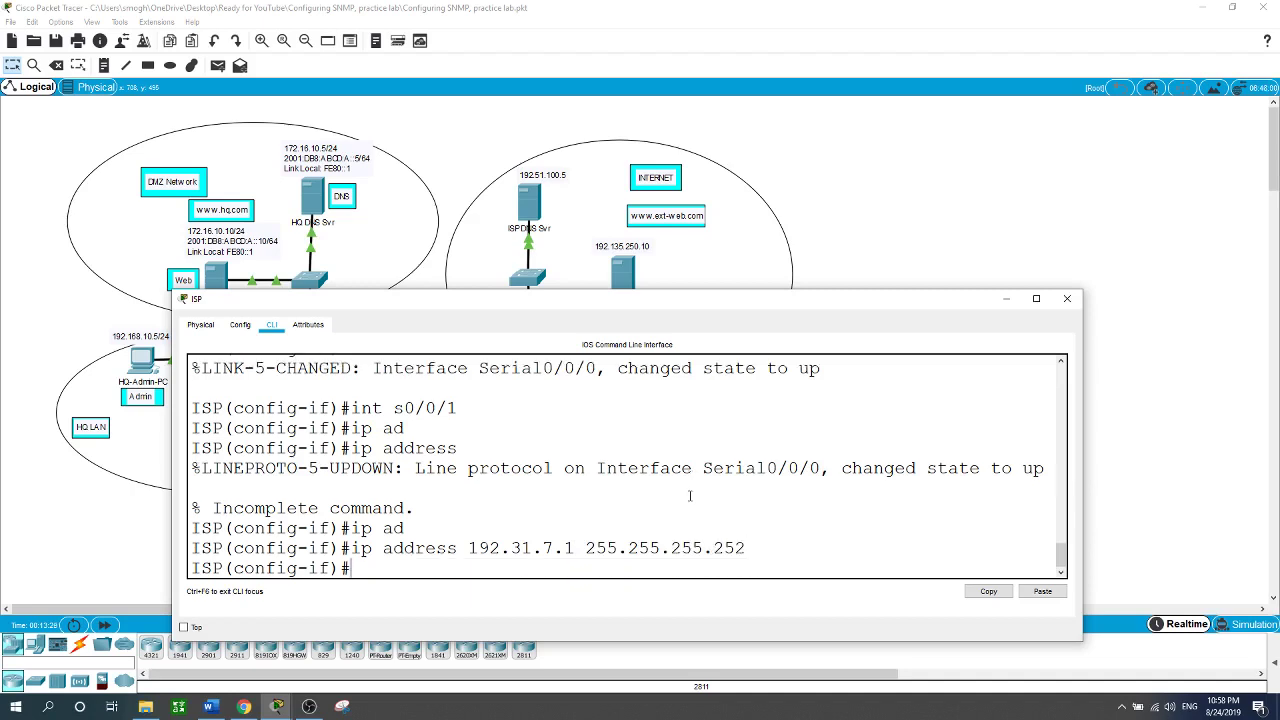
pyautogui.write('no shut')
pyautogui.press('Return')
pyautogui.write('int')
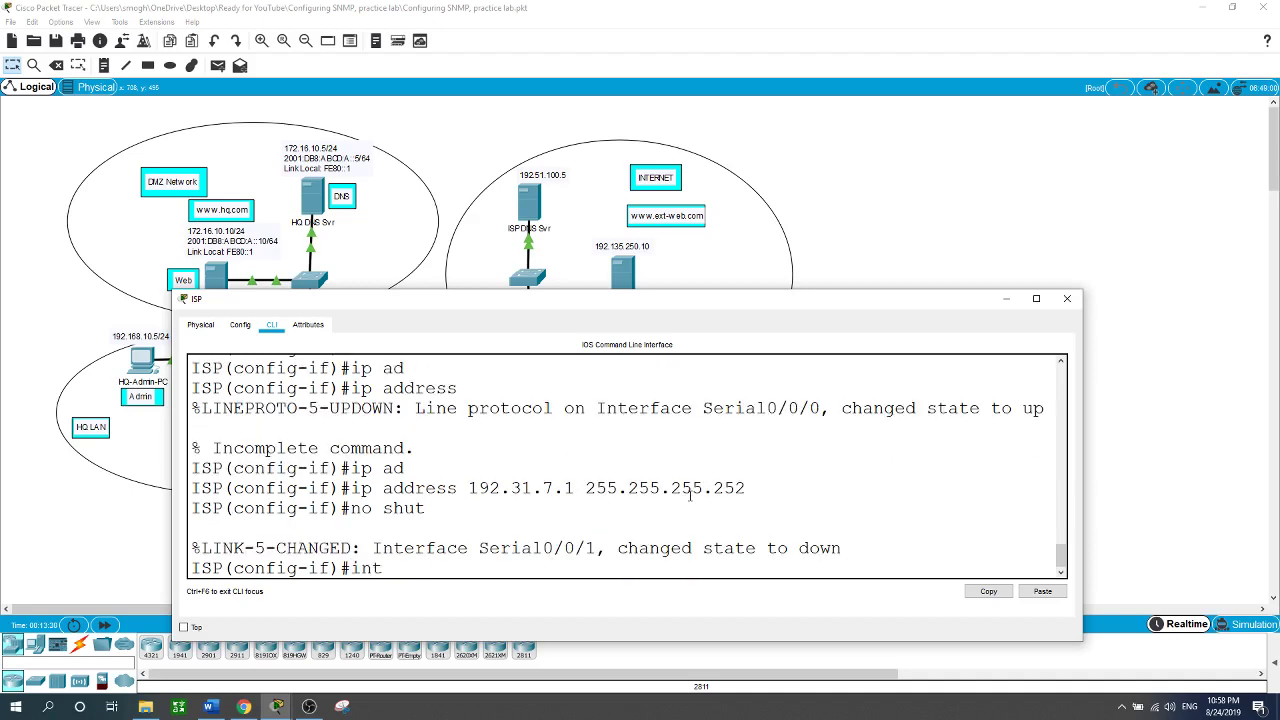
pyautogui.write(' g0/0')
pyautogui.press('Return')
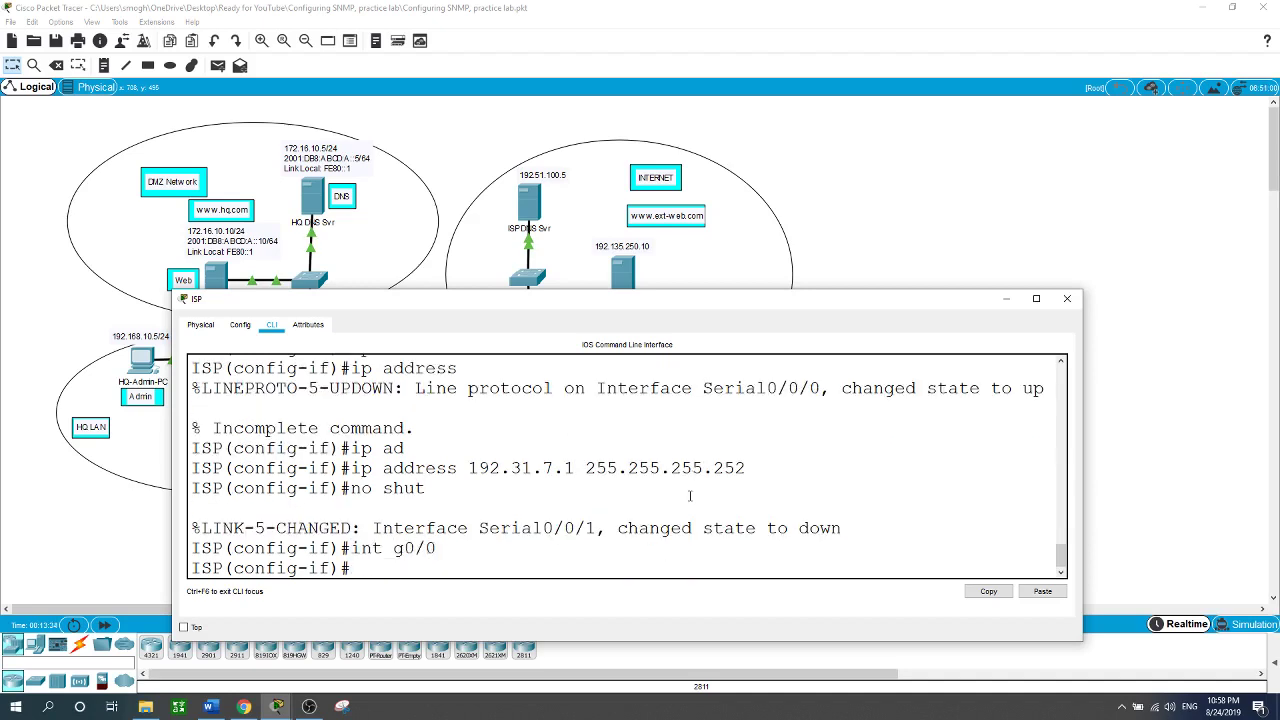
# Step: Address GigabitEthernet0/0 as 192.135.250.1 255.255.255.0 and bring it up
pyautogui.write('ip ad')
pyautogui.press('Tab')
pyautogui.write('192')
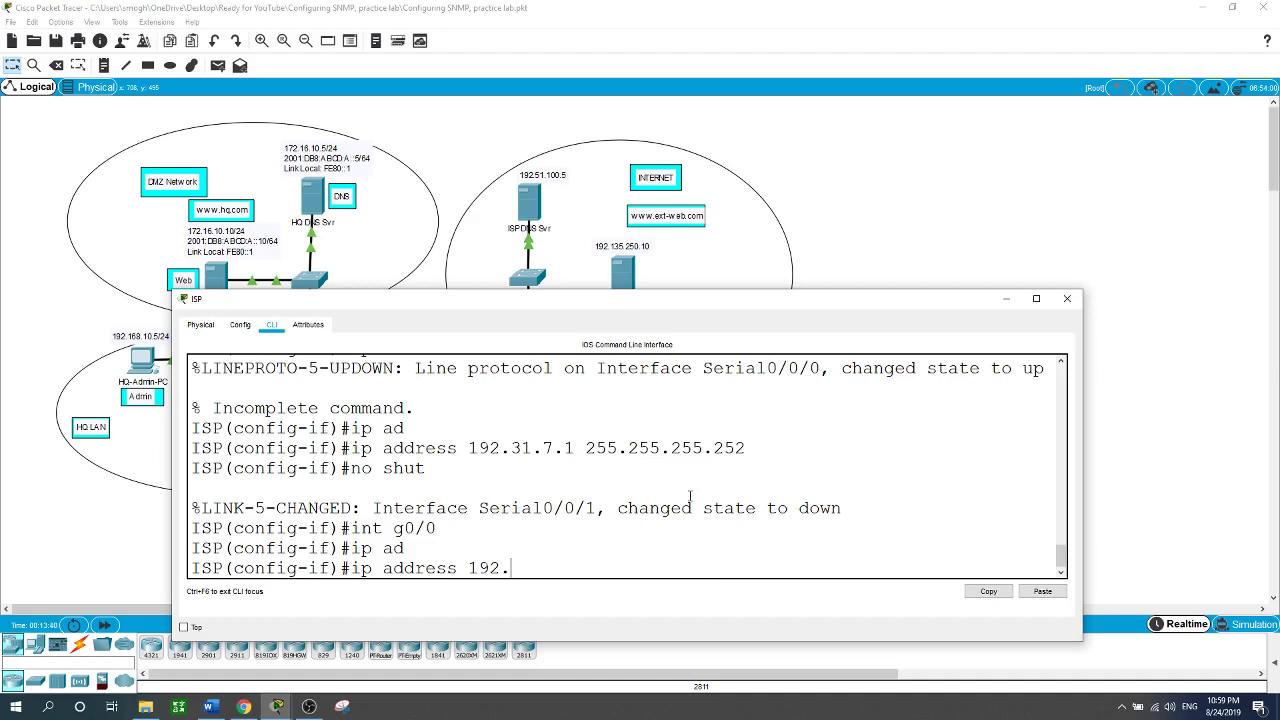
pyautogui.write('.135.250.1 255.255.255.0')
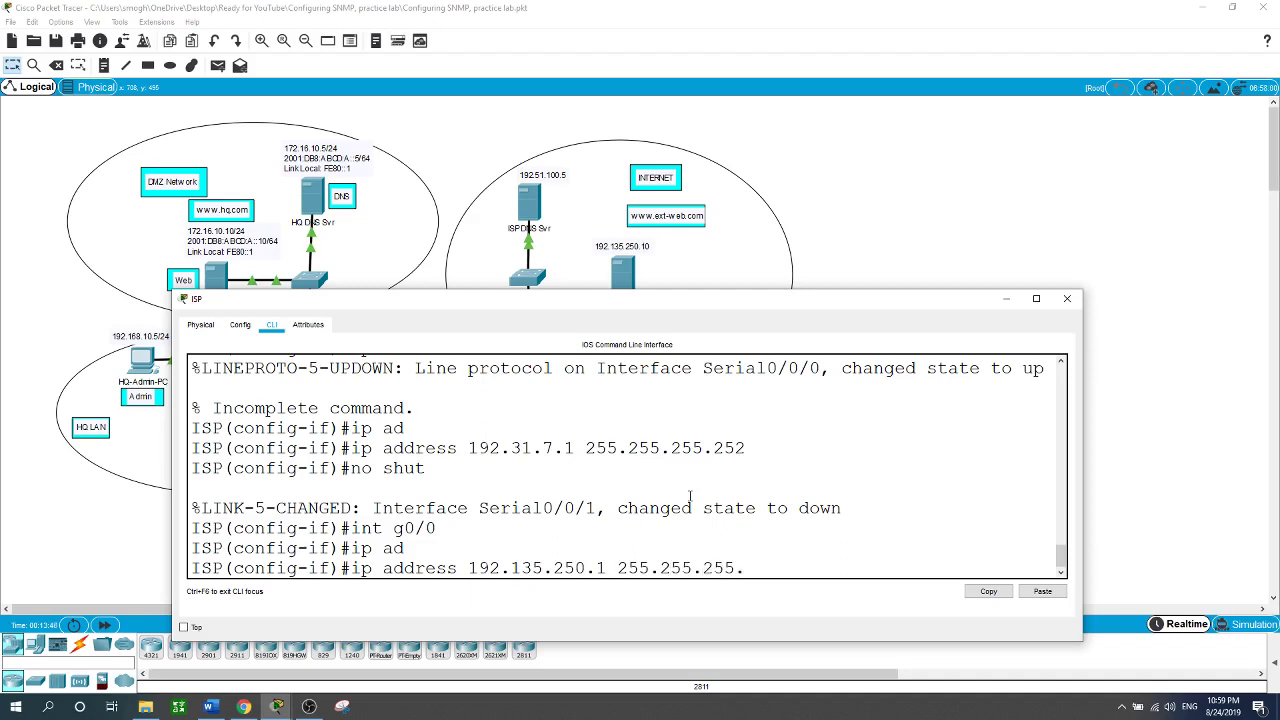
pyautogui.press('Return')
pyautogui.write('no')
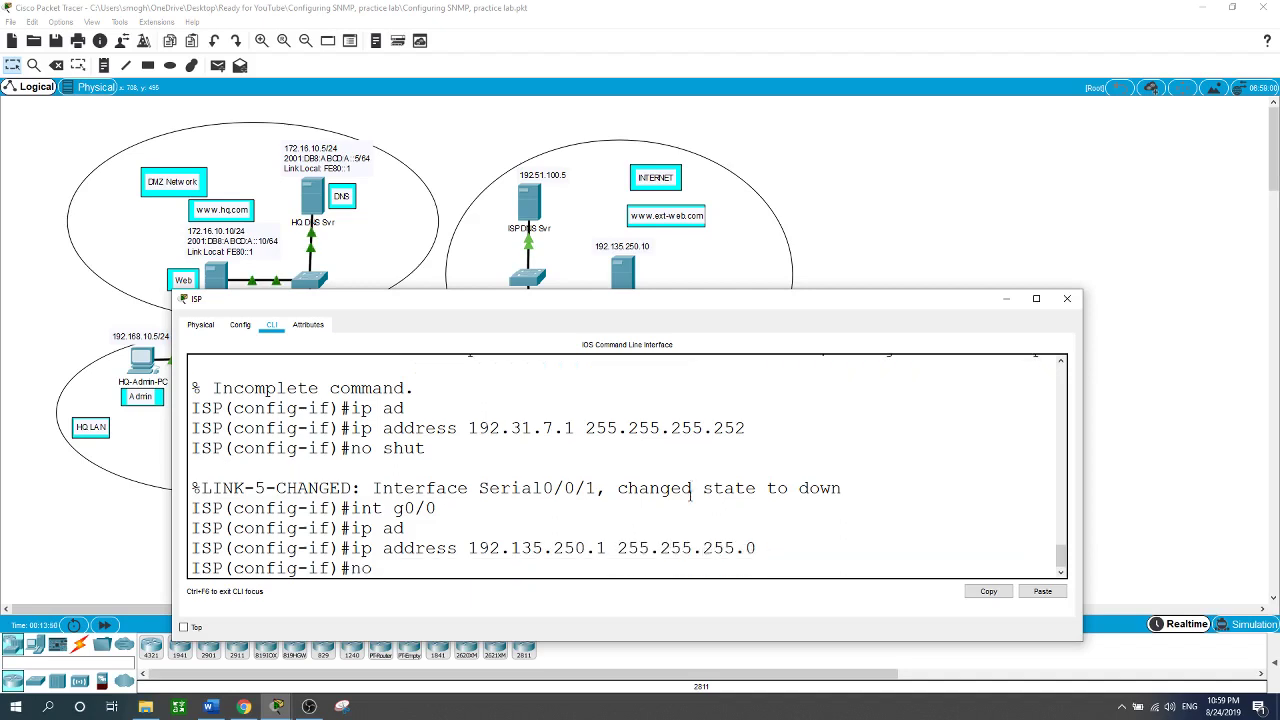
pyautogui.write(' shut')
pyautogui.press('Return')
# Step: Address GigabitEthernet0/1 as 192.151.100.1 255.255.255.0 and bring it up
pyautogui.write('int g0/')
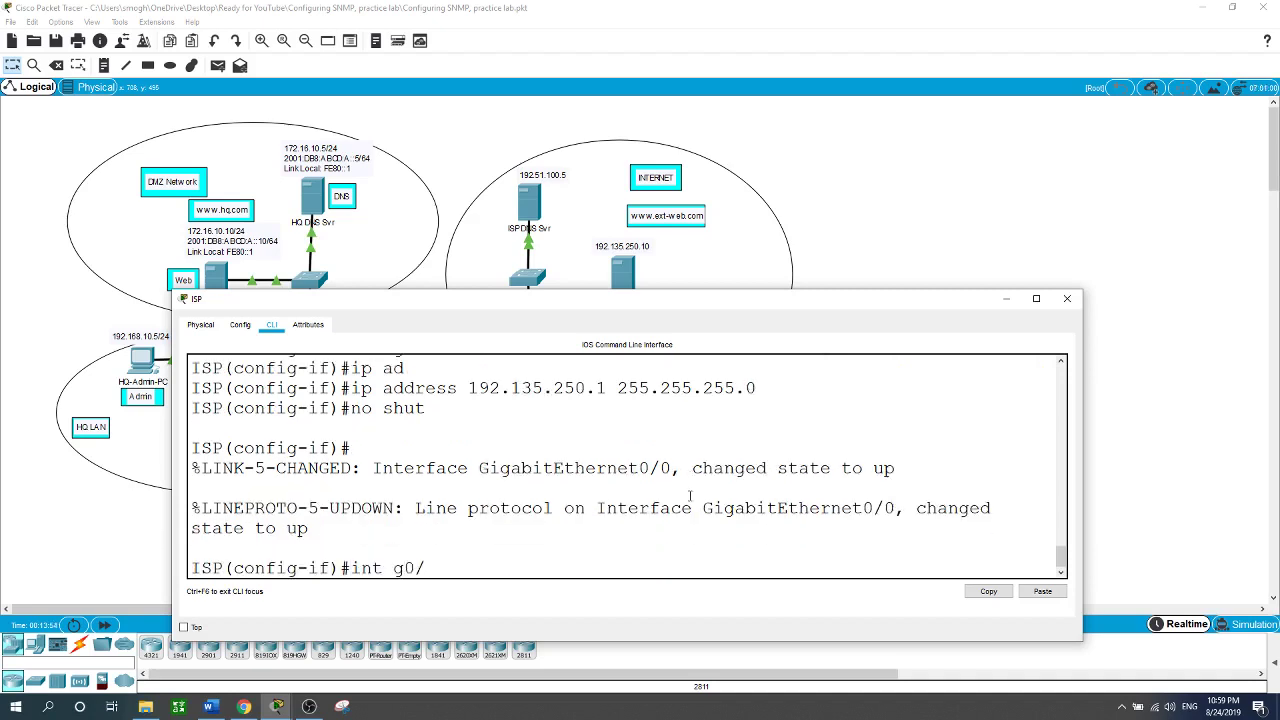
pyautogui.write('1')
pyautogui.press('Return')
pyautogui.write('ip ad')
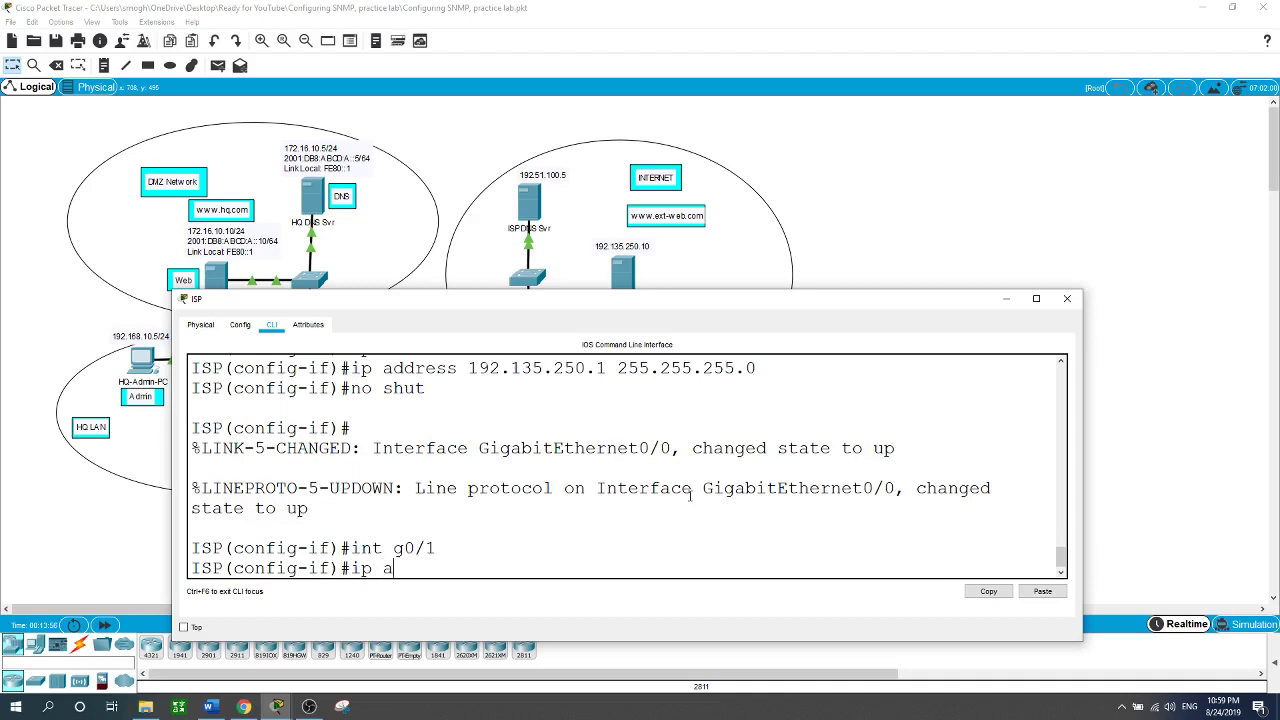
pyautogui.press('Tab')
pyautogui.write('192.151')
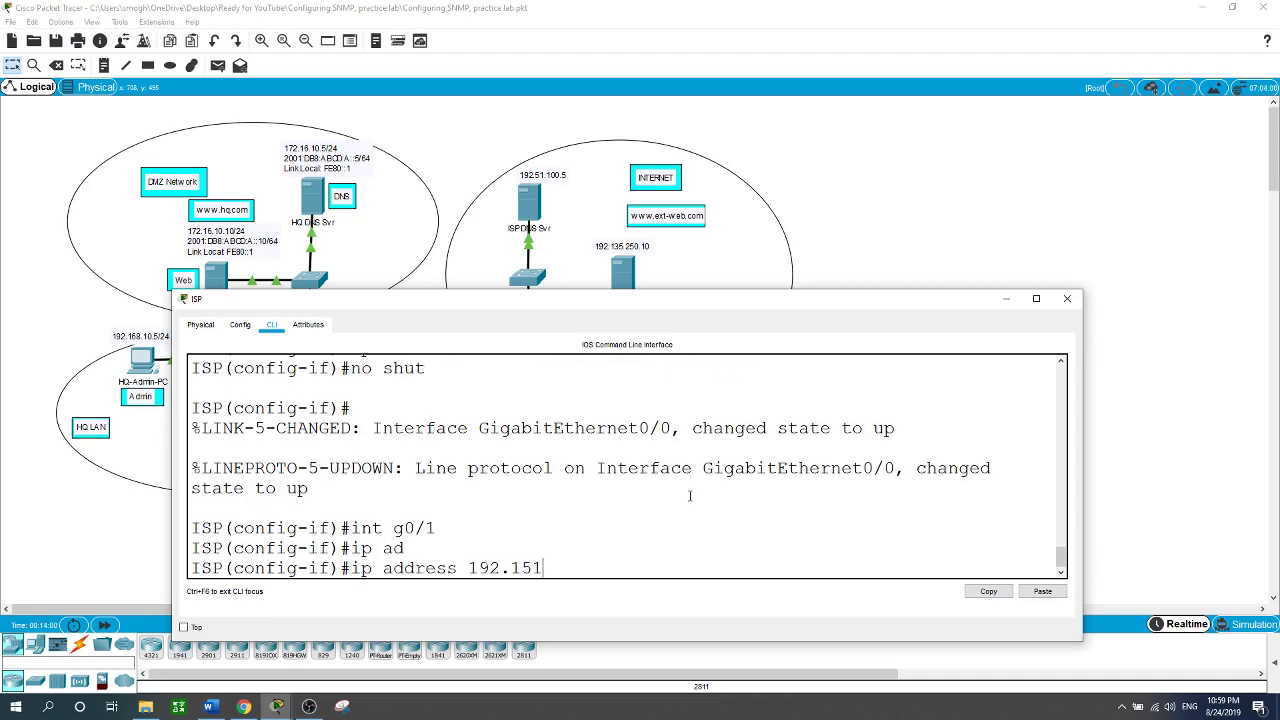
pyautogui.write('.100.1 255.255.255.0')
pyautogui.press('Return')
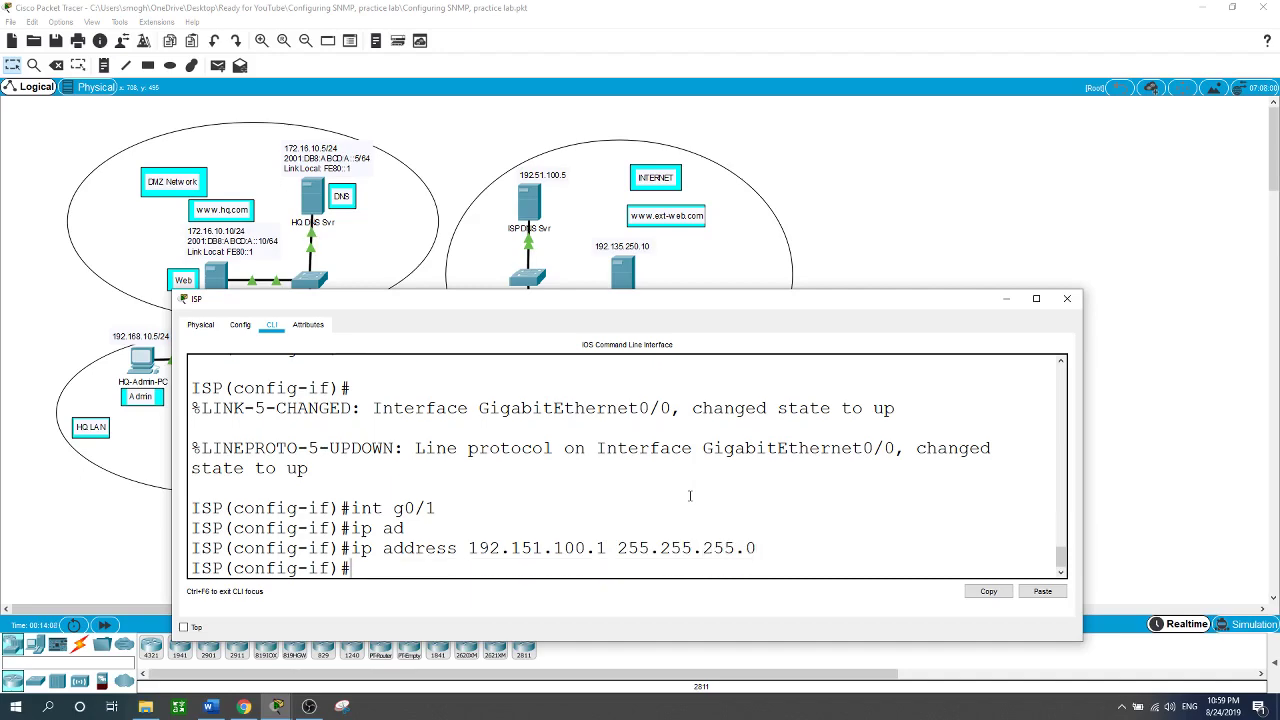
pyautogui.write('no shut')
pyautogui.press('Return')
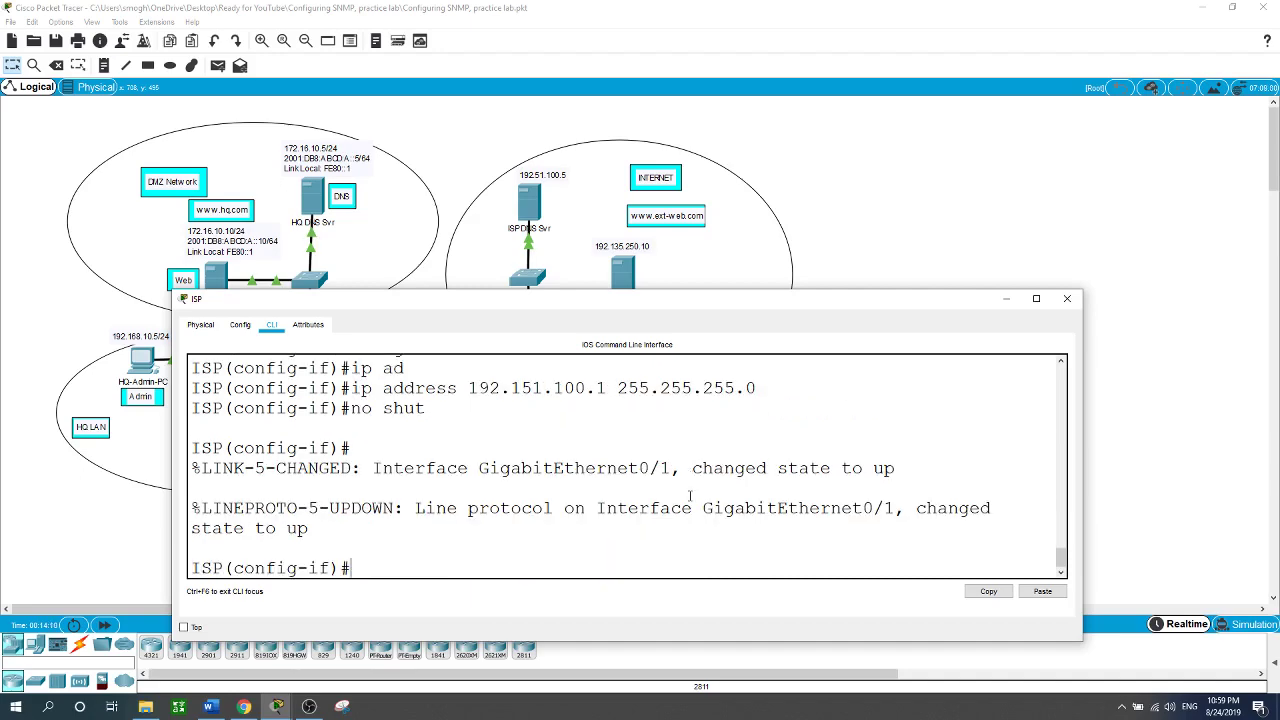
# Step: Add a static route on ISP to 172.16.10.0 255.255.255.0 via next hop 209.165.200.226
pyautogui.click(897, 197)
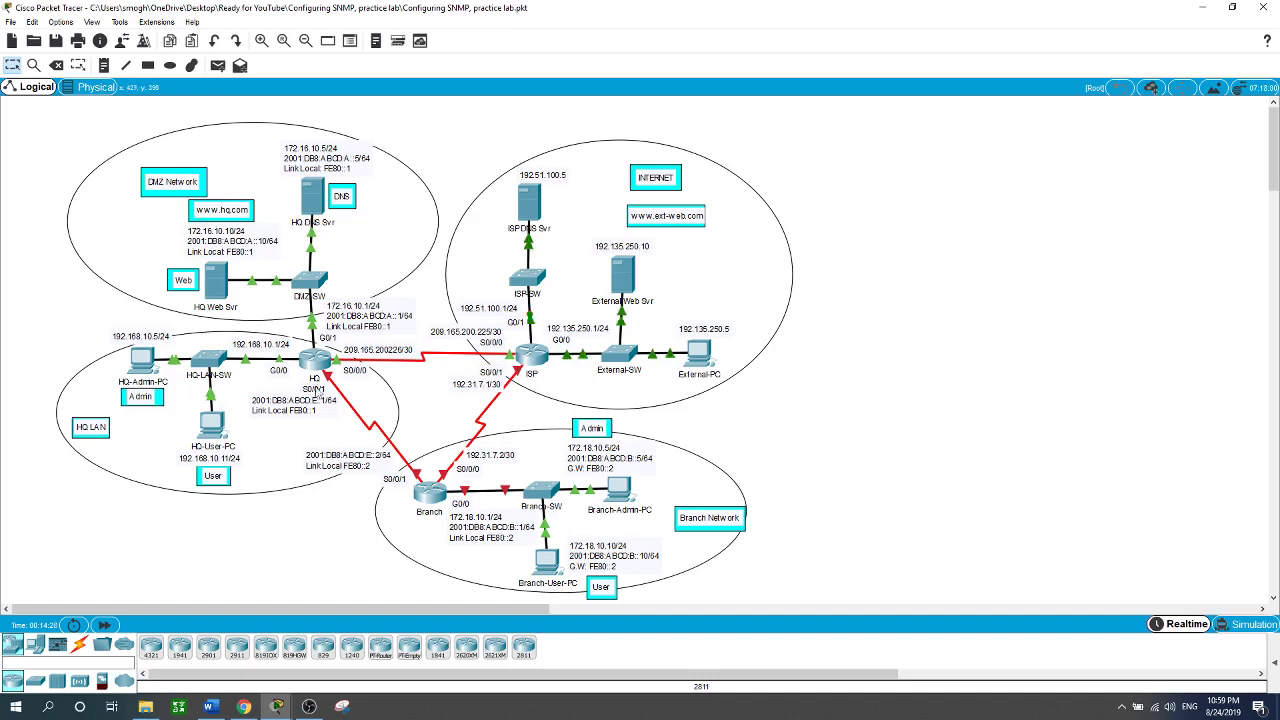
pyautogui.click(531, 373)
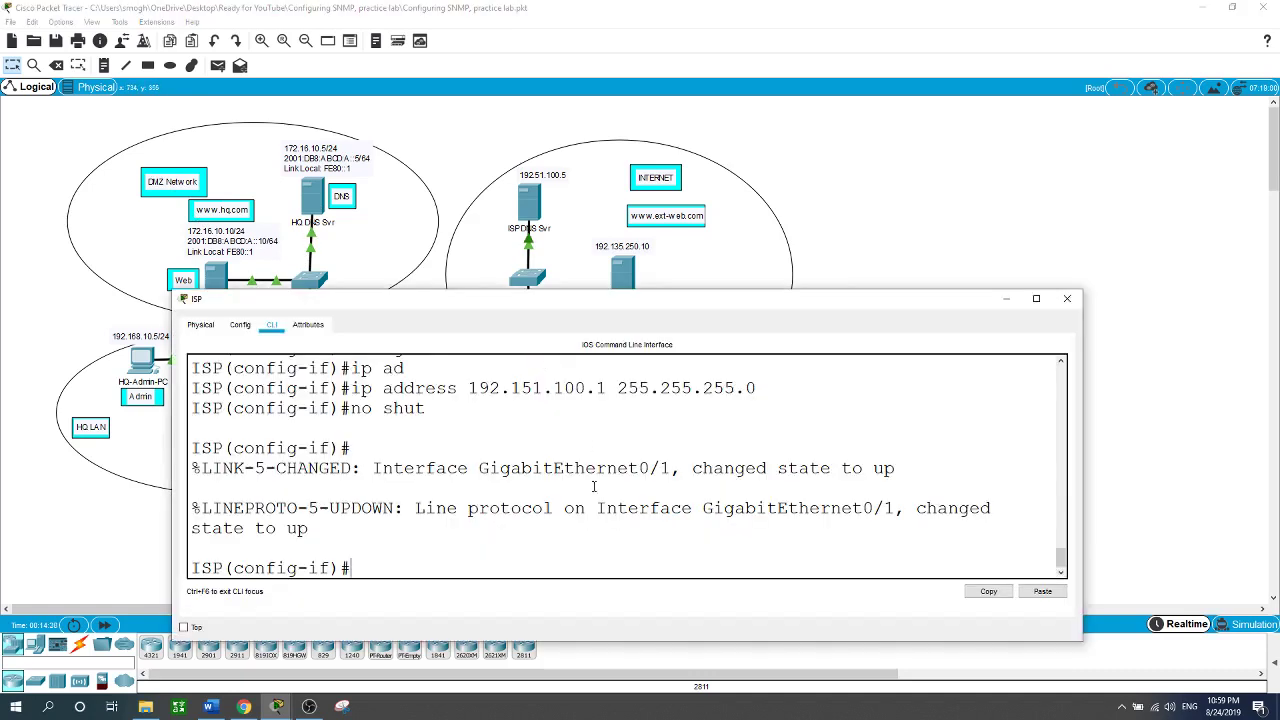
pyautogui.write('exit')
pyautogui.press('Return')
pyautogui.write('ip route ')
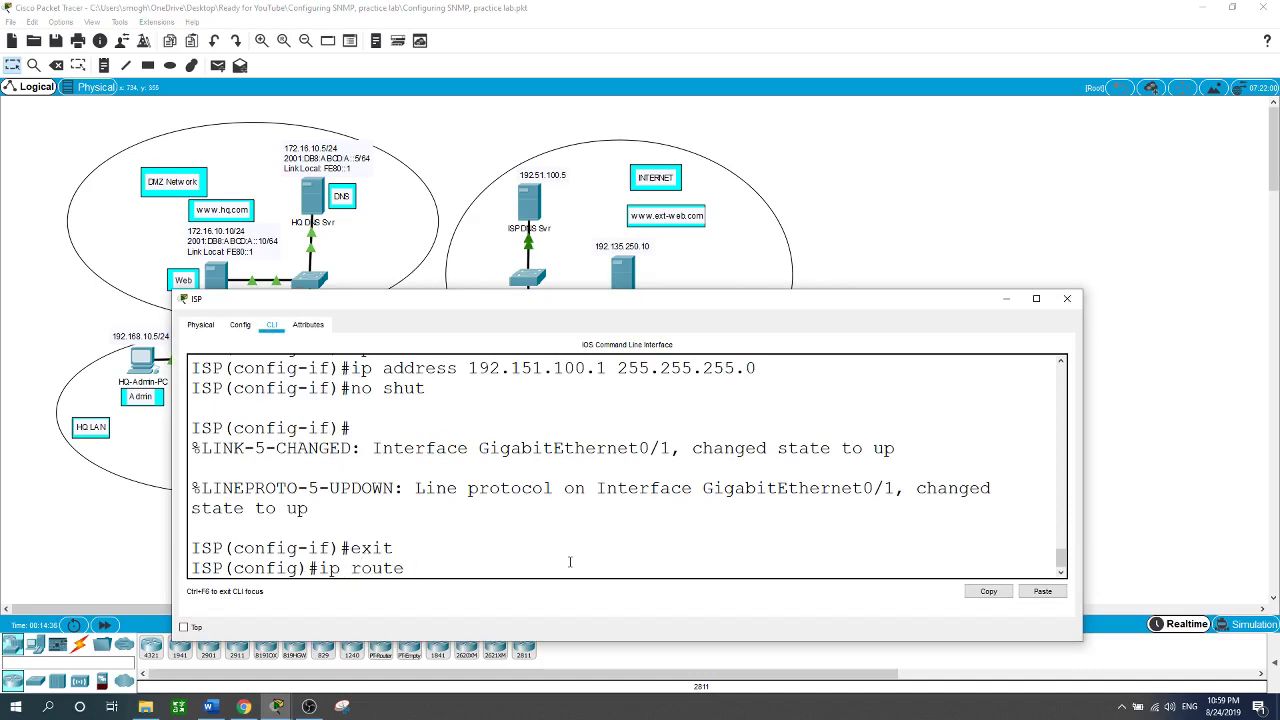
pyautogui.write('172.')
pyautogui.write('16.10.0')
pyautogui.write(' 255.255.2')
pyautogui.write('55.255.0')
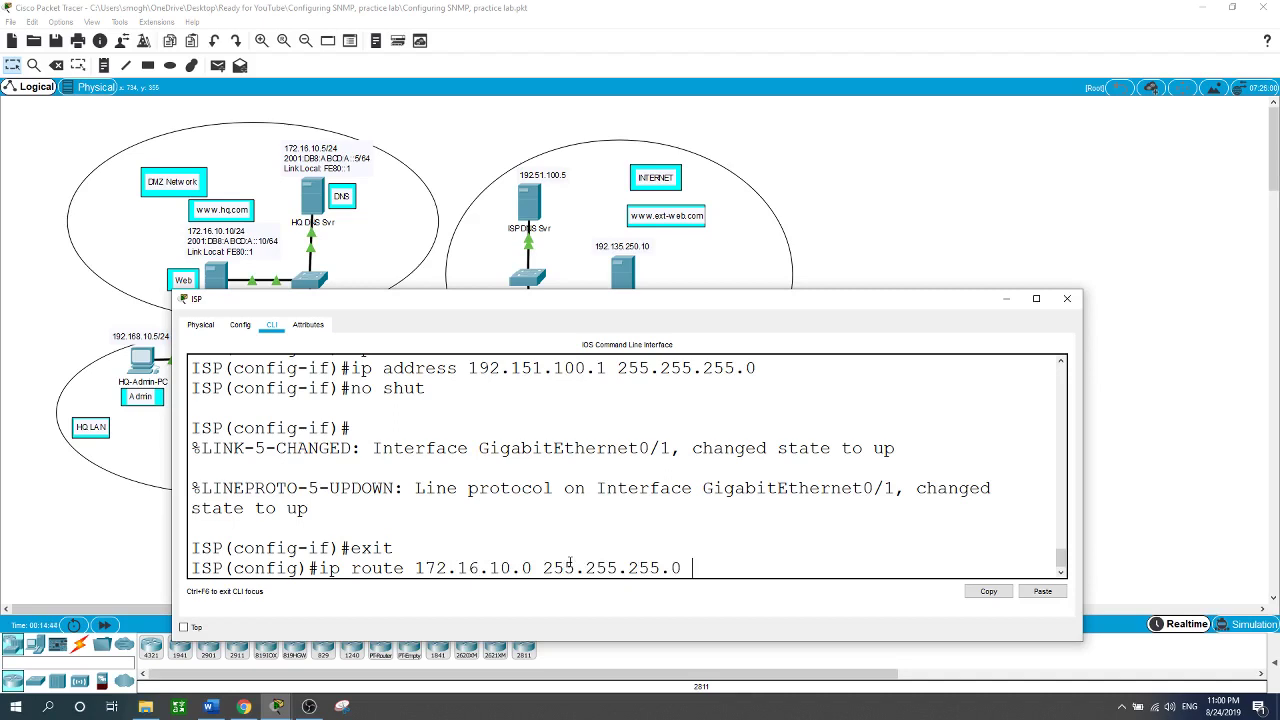
pyautogui.click(918, 165)
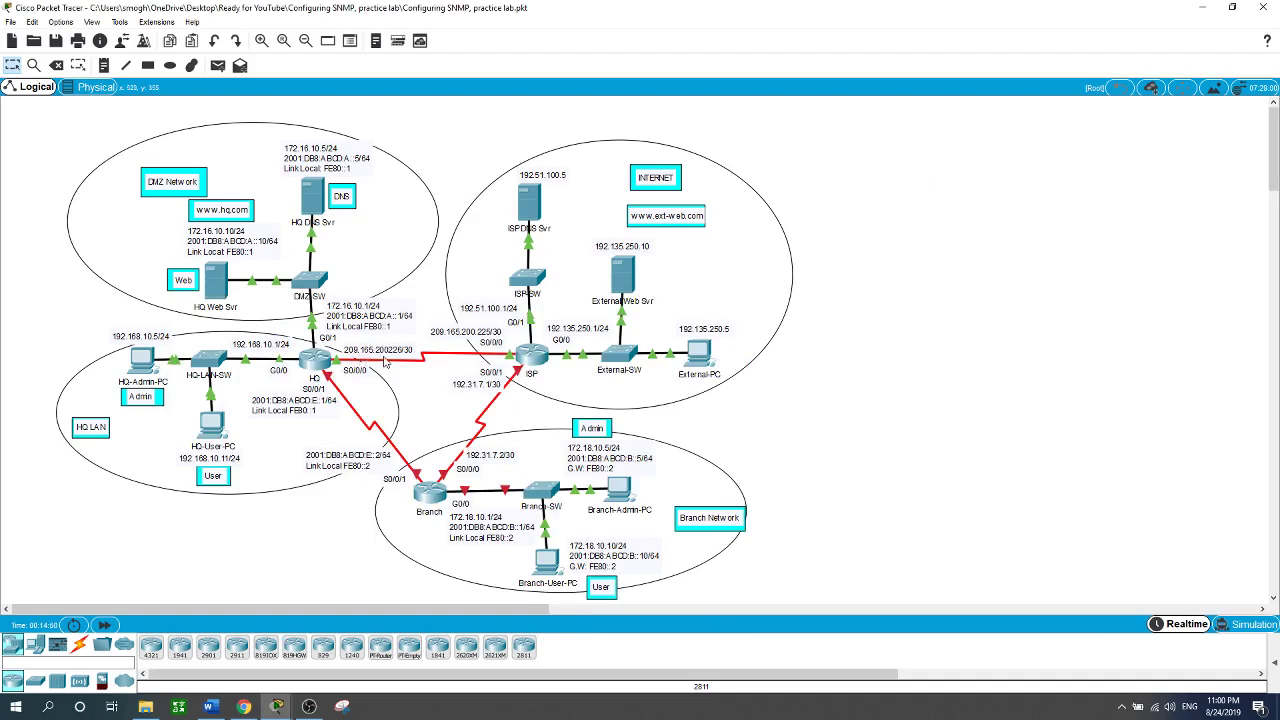
pyautogui.click(531, 356)
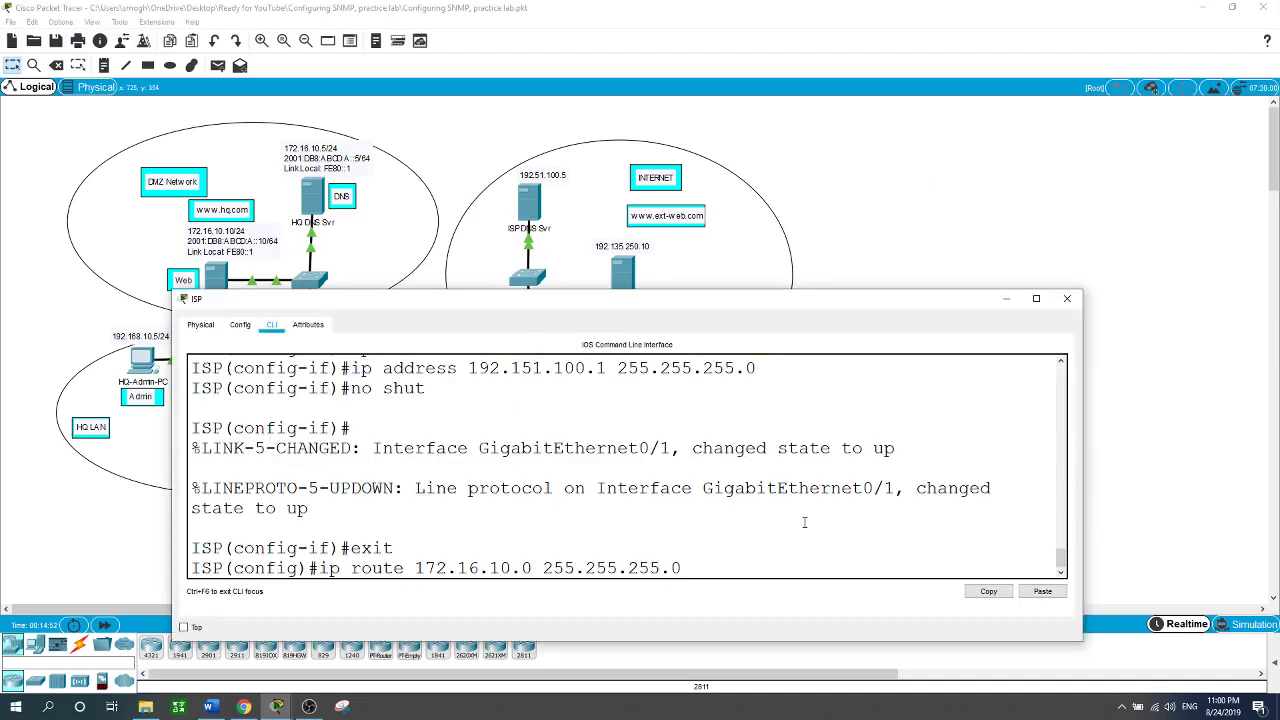
pyautogui.write('209.165.200.226')
pyautogui.press('Return')
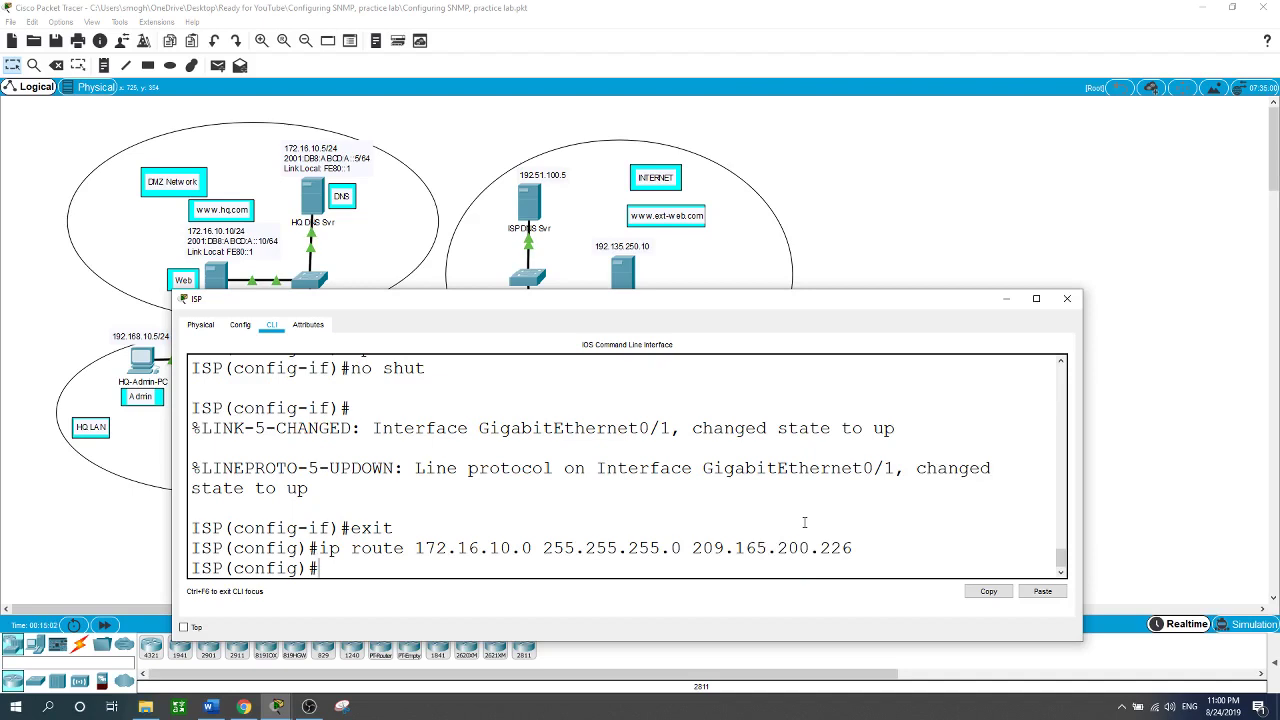
pyautogui.write('ip route 209.165')
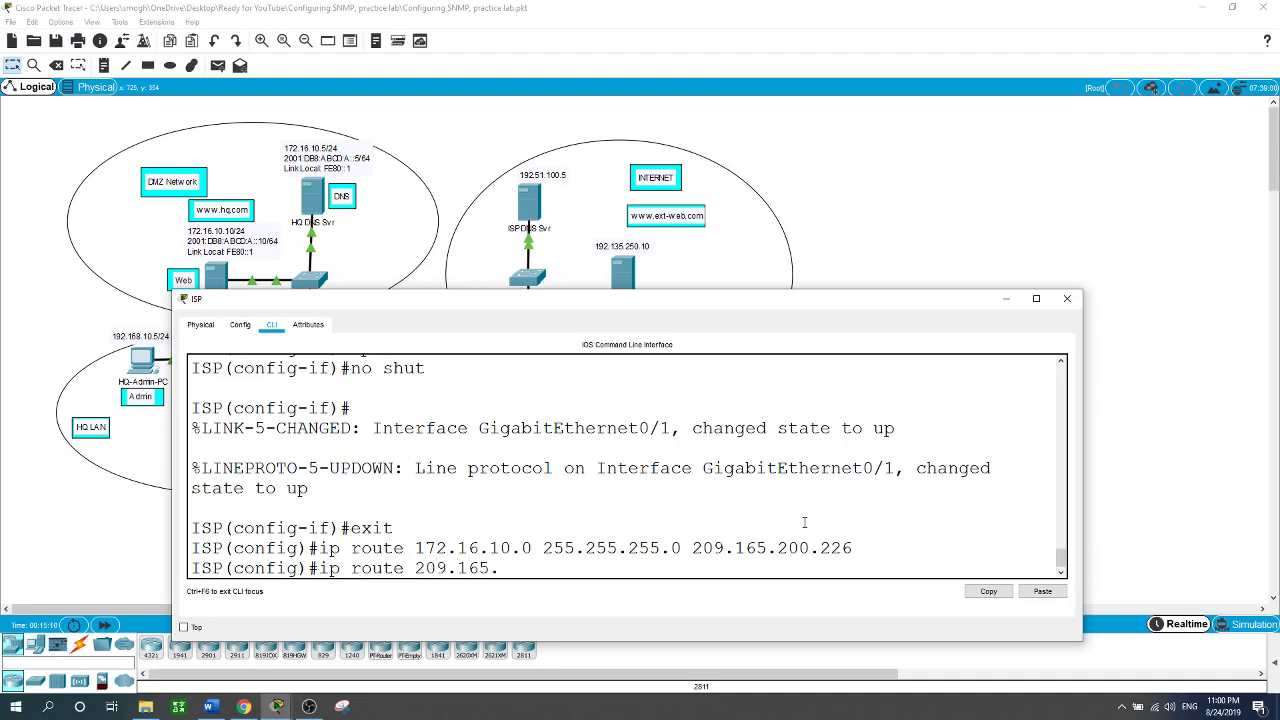
pyautogui.write('.200.224 255.255.255.22')
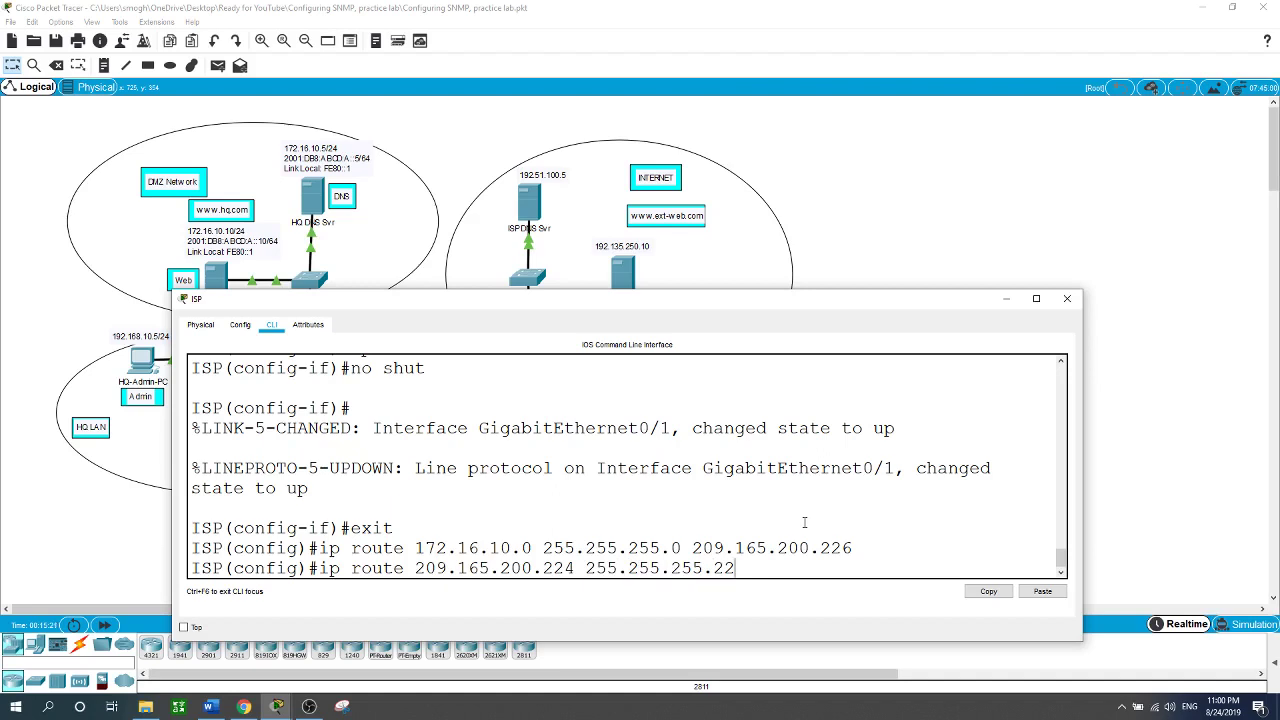
pyautogui.write('4')
# Step: Finish the route to 209.165.200.224 255.255.255.224 out Serial0/0/0
pyautogui.click(920, 208)
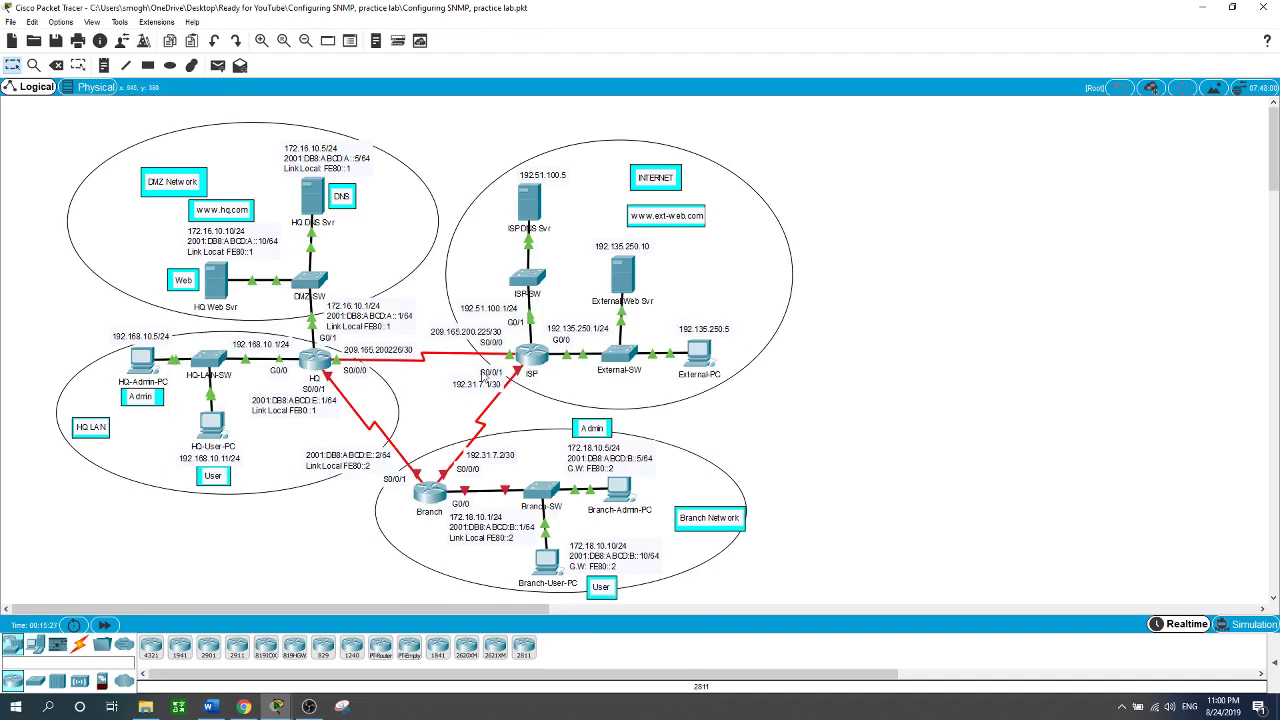
pyautogui.click(531, 355)
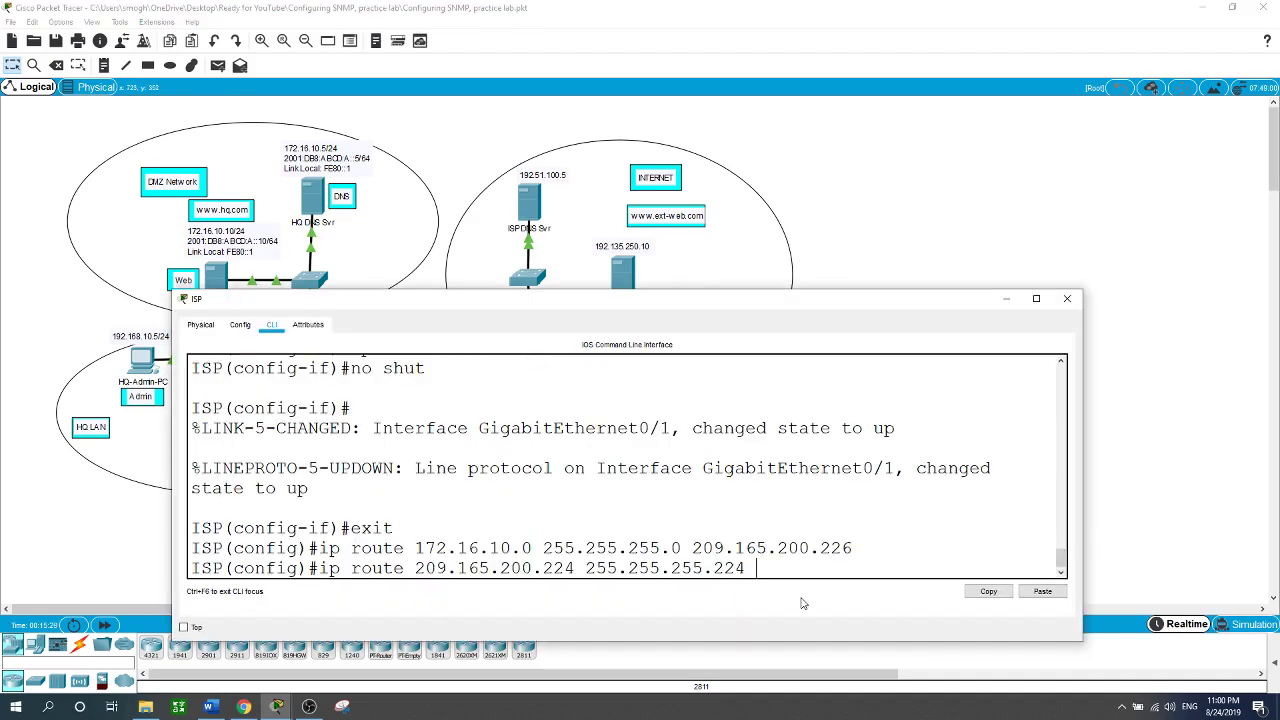
pyautogui.write('s0/0/0')
pyautogui.press('Return')
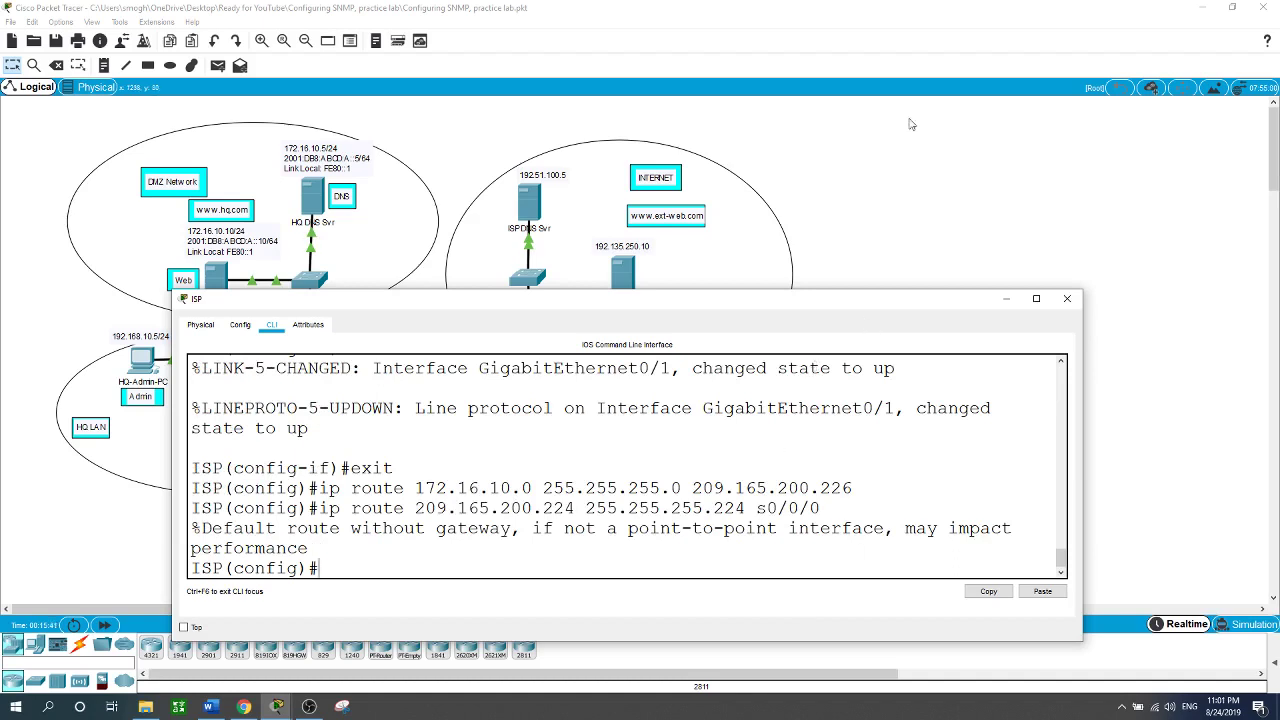
# Step: Add a route to 172.18.10.0 255.255.255.0 via 192.31.7.2 and close the ISP window
pyautogui.click(905, 160)
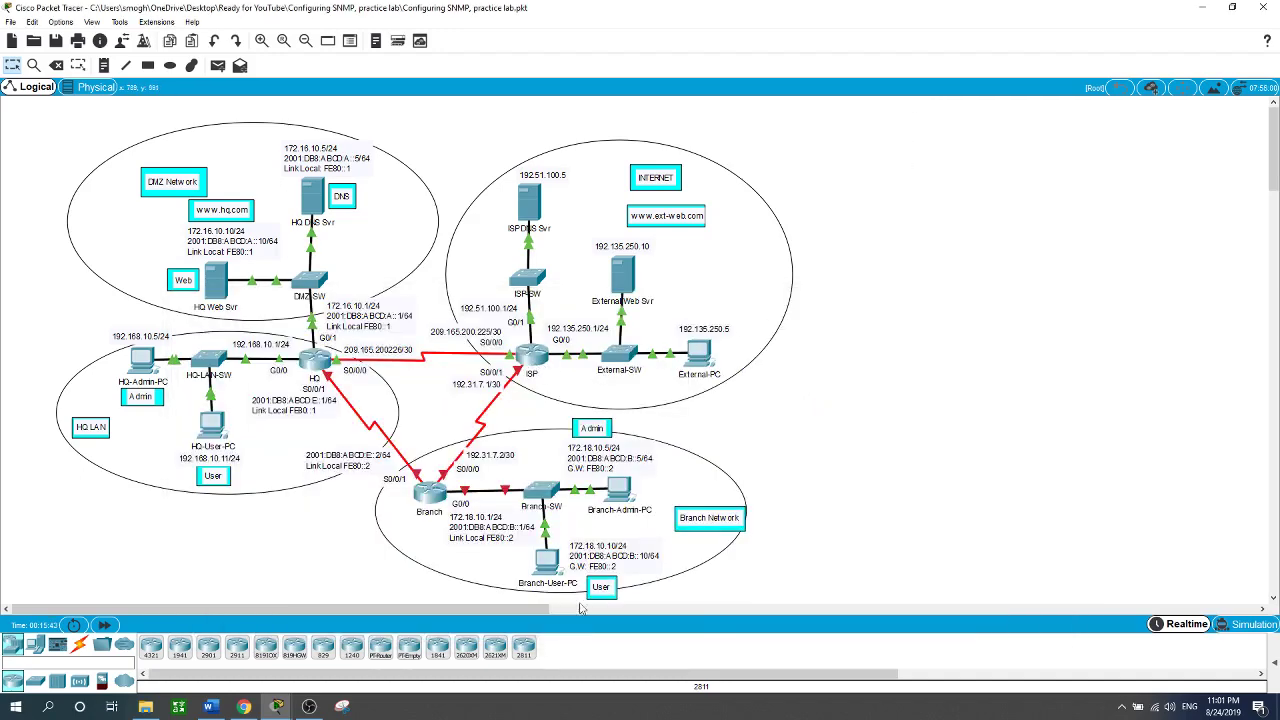
pyautogui.click(530, 357)
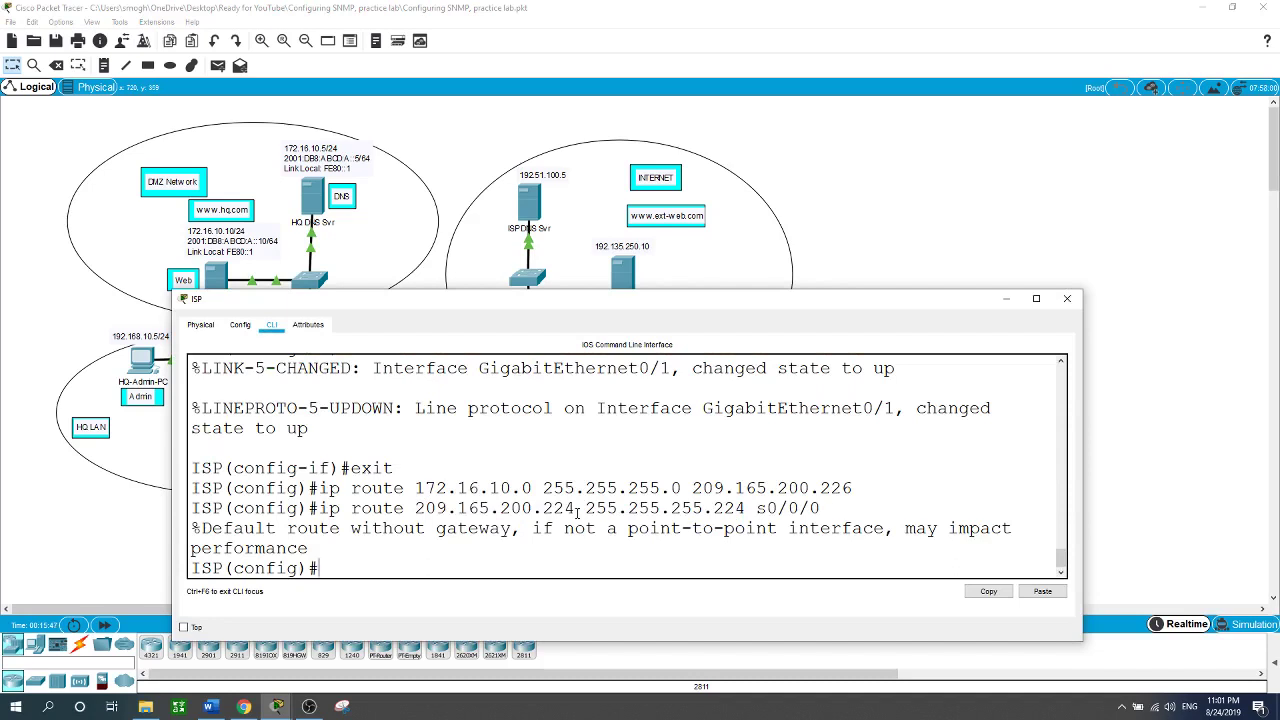
pyautogui.write('ip route 172.18.10.0 255.25')
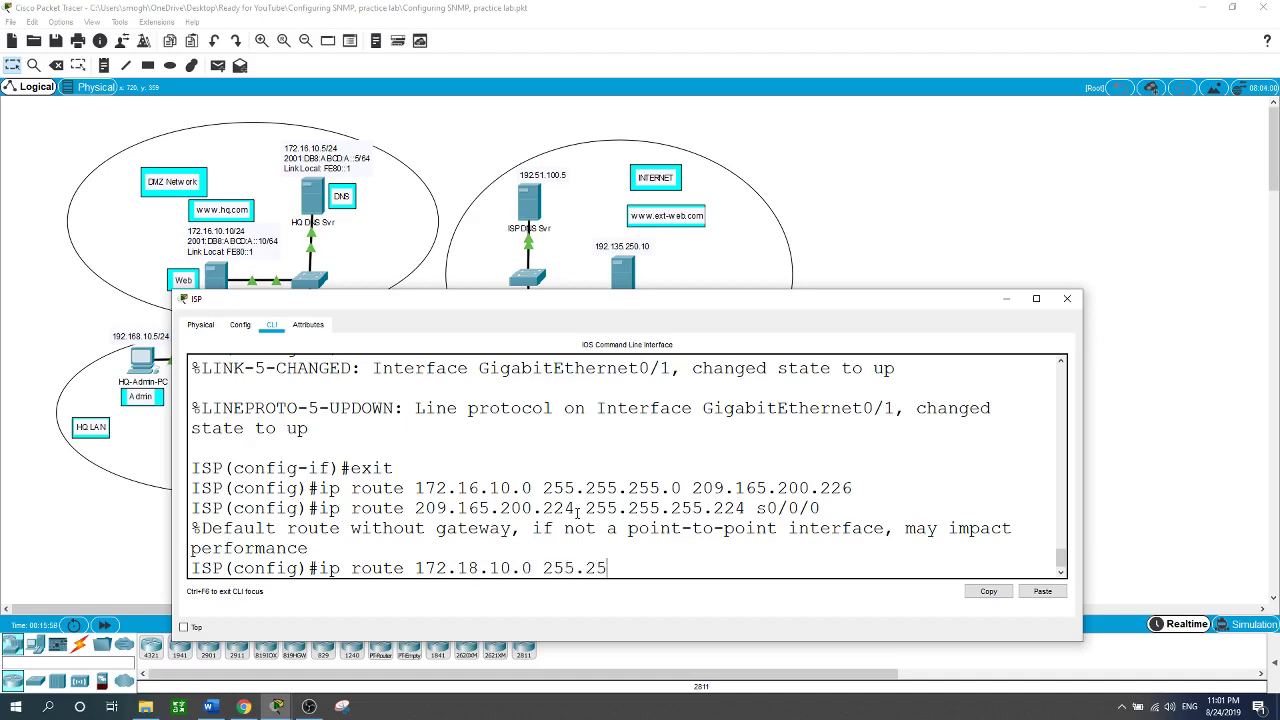
pyautogui.write('5.255.0')
pyautogui.write(' 192.168')
pyautogui.press('BackSpace')
pyautogui.press('BackSpace')
pyautogui.press('BackSpace')
pyautogui.press('BackSpace')
pyautogui.write('31.7.2')
pyautogui.press('Return')
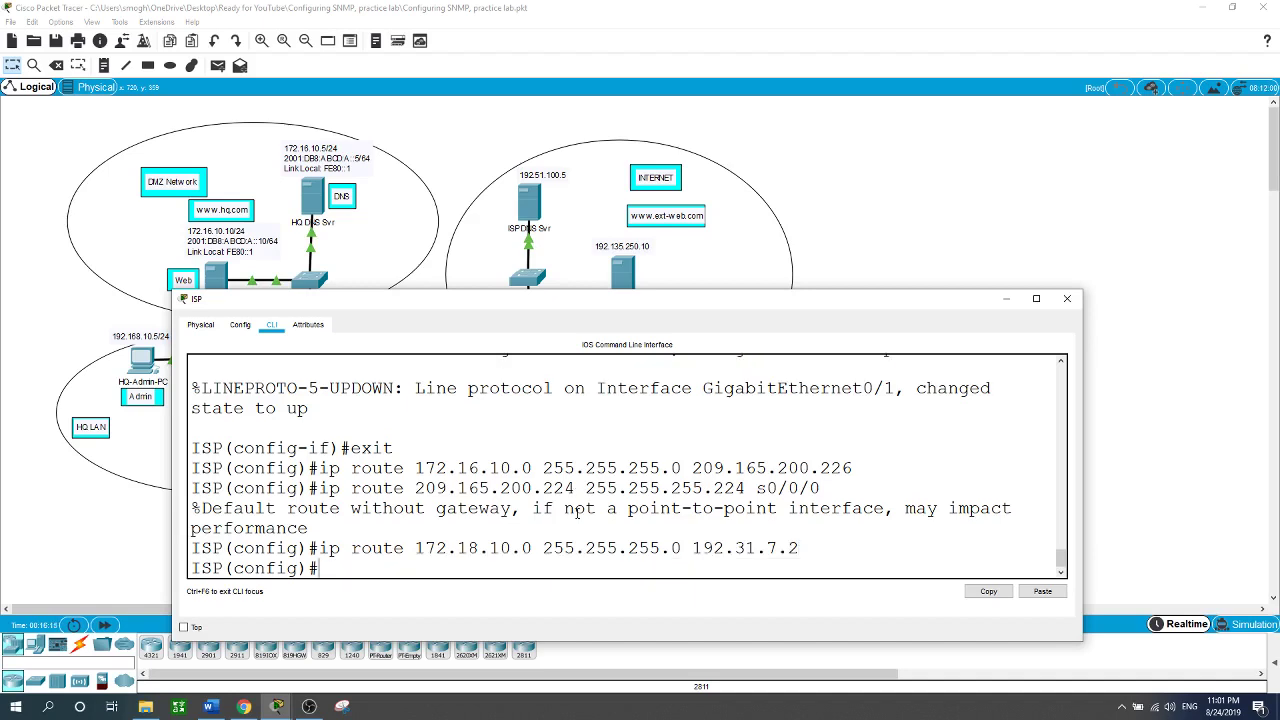
pyautogui.click(1067, 298)
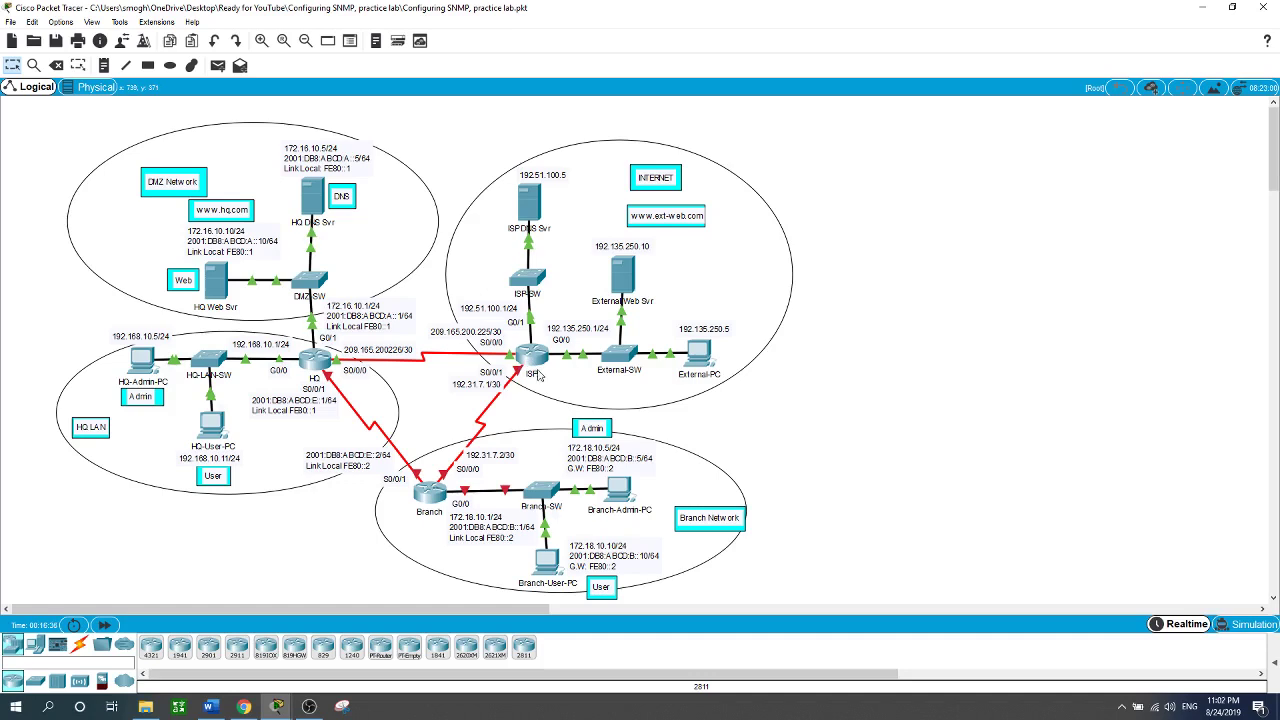
# Step: Open the Branch router's CLI and cancel the mistaken 'end' name lookup
pyautogui.click(438, 497)
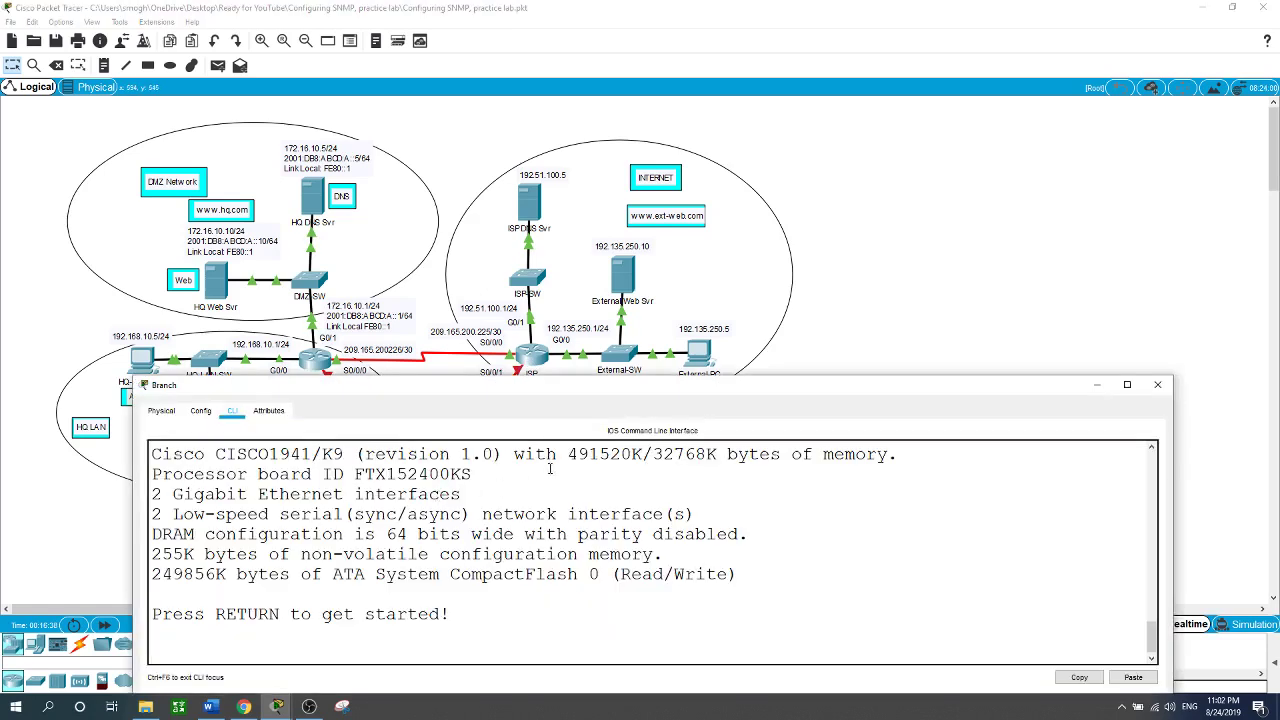
pyautogui.press('Return')
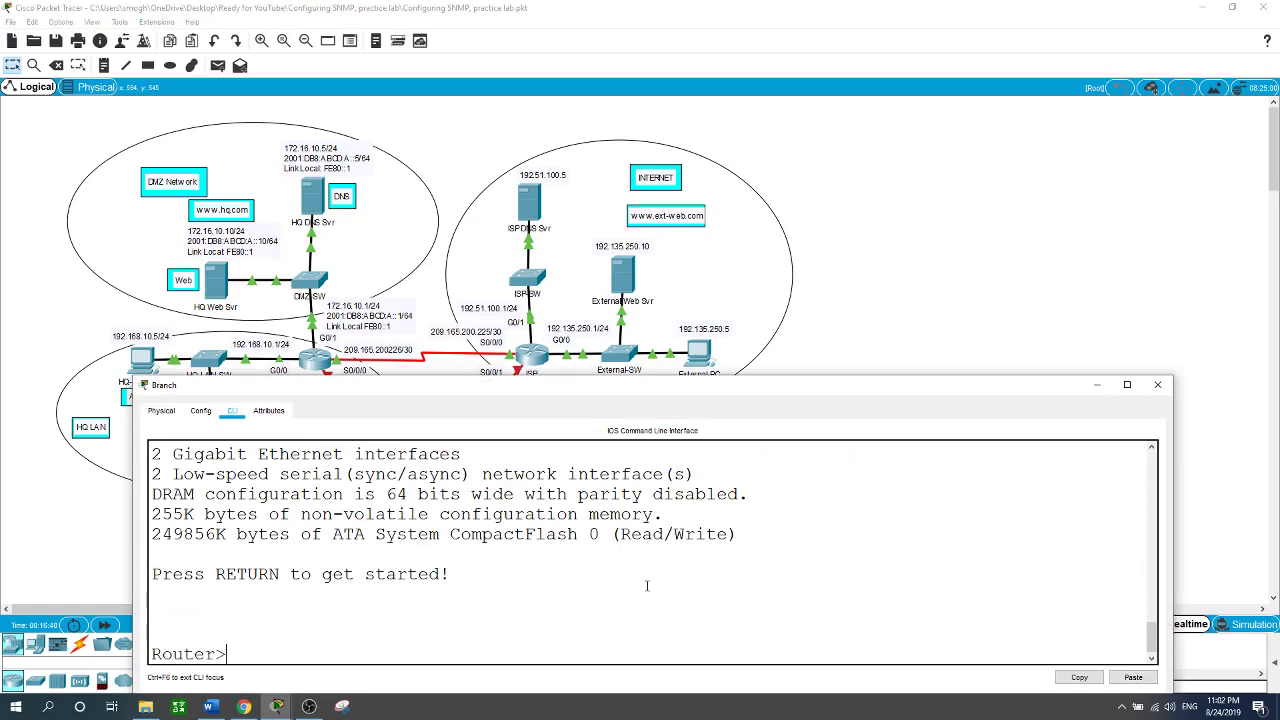
pyautogui.write('end')
pyautogui.press('Return')
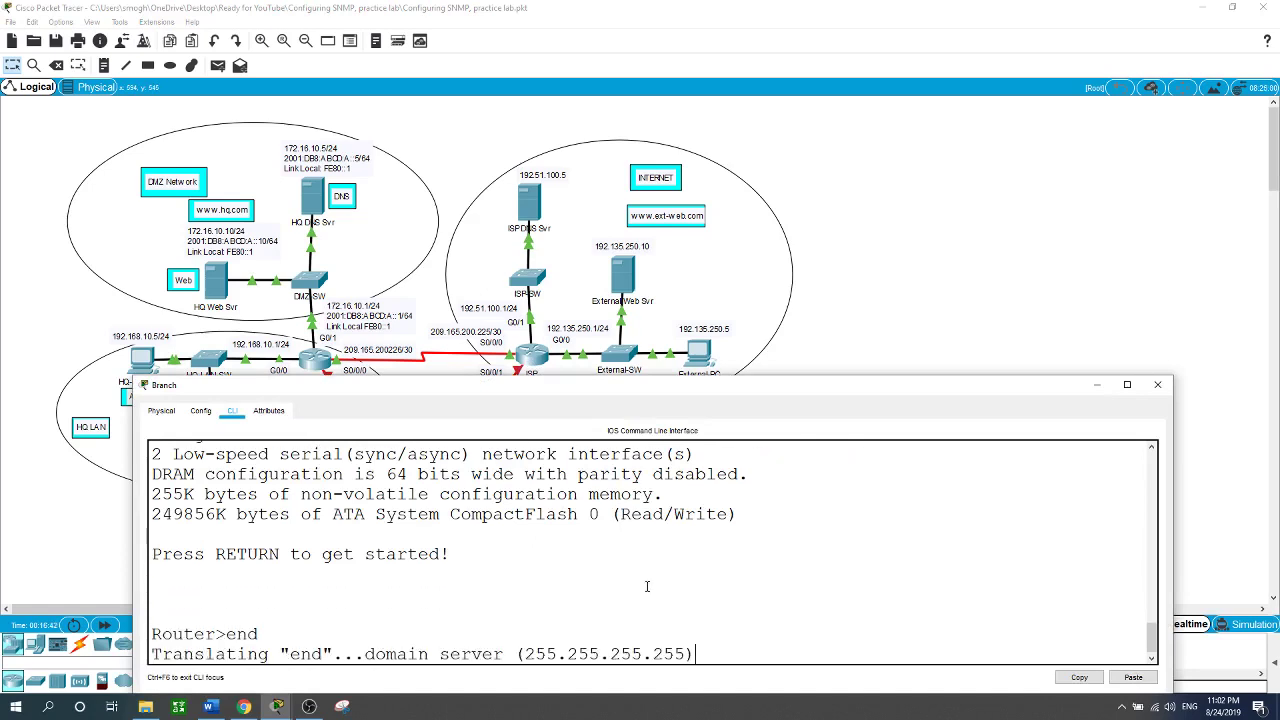
pyautogui.hotkey('ctrl', 'shift', '6')
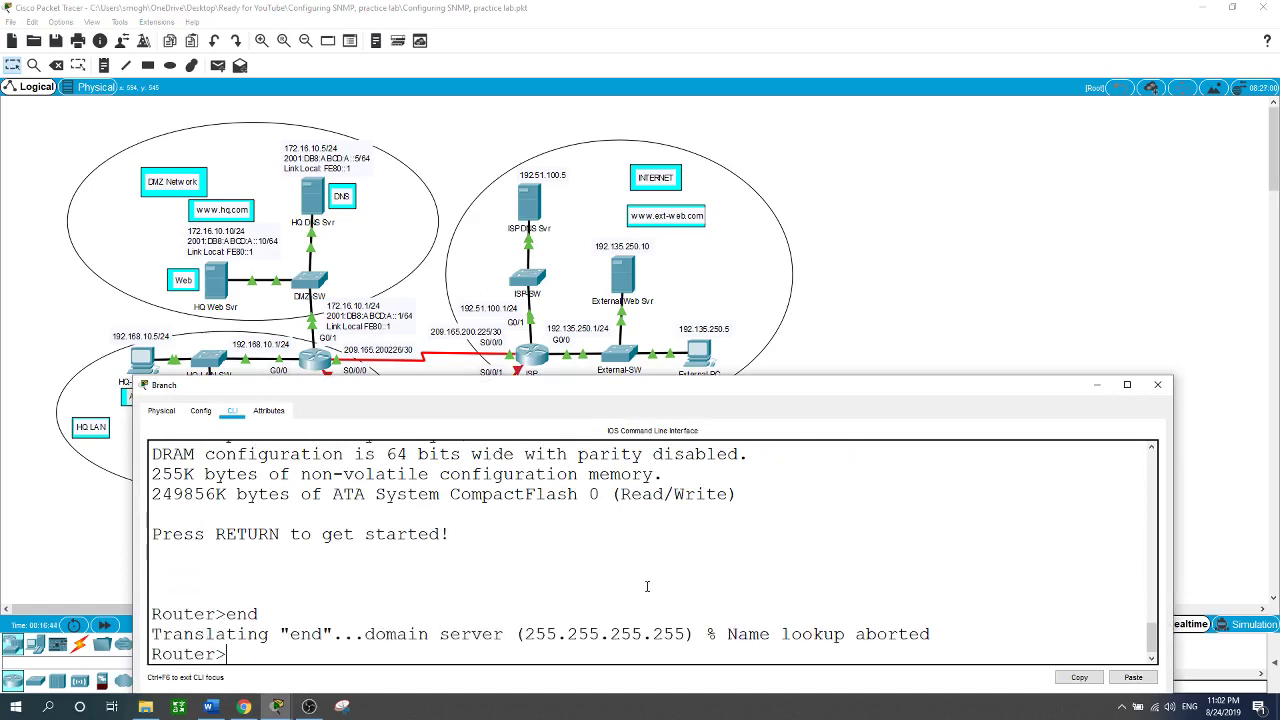
# Step: Enter global configuration mode with en and conf t, and set the hostname to Branch
pyautogui.write('en')
pyautogui.press('Return')
pyautogui.write('c')
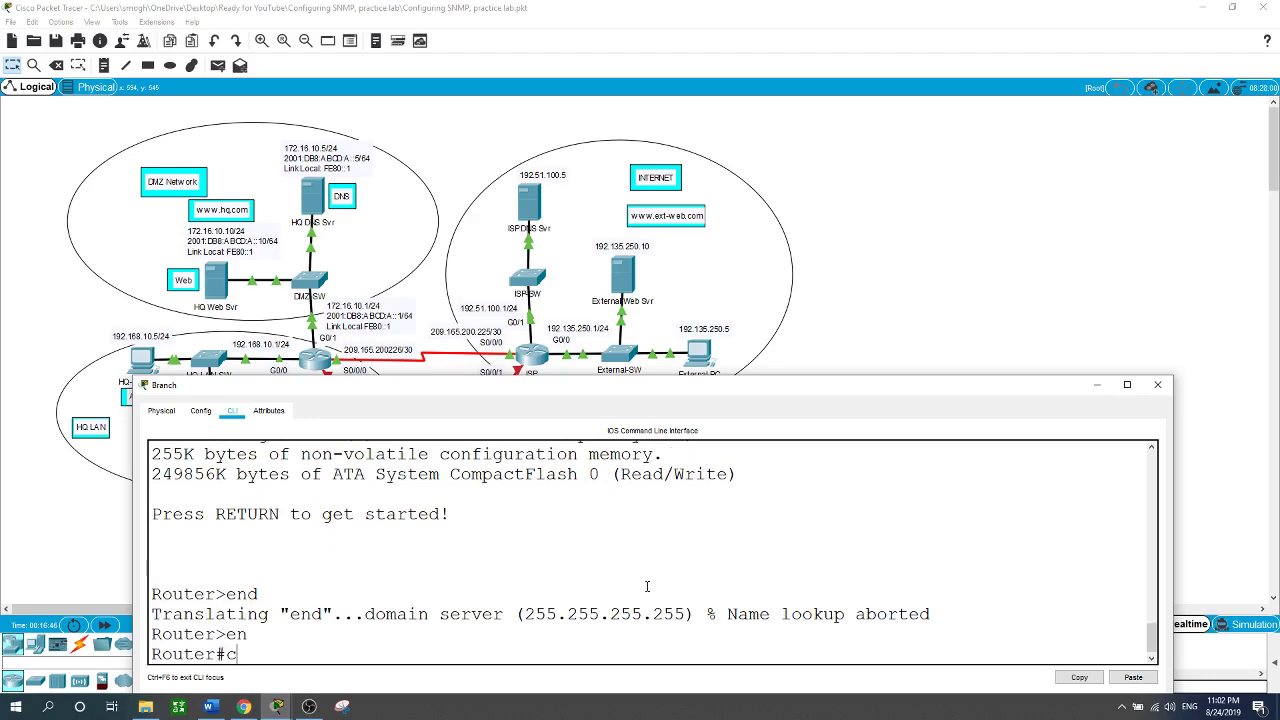
pyautogui.write('onf')
pyautogui.write(' t')
pyautogui.press('Return')
pyautogui.write('hosta')
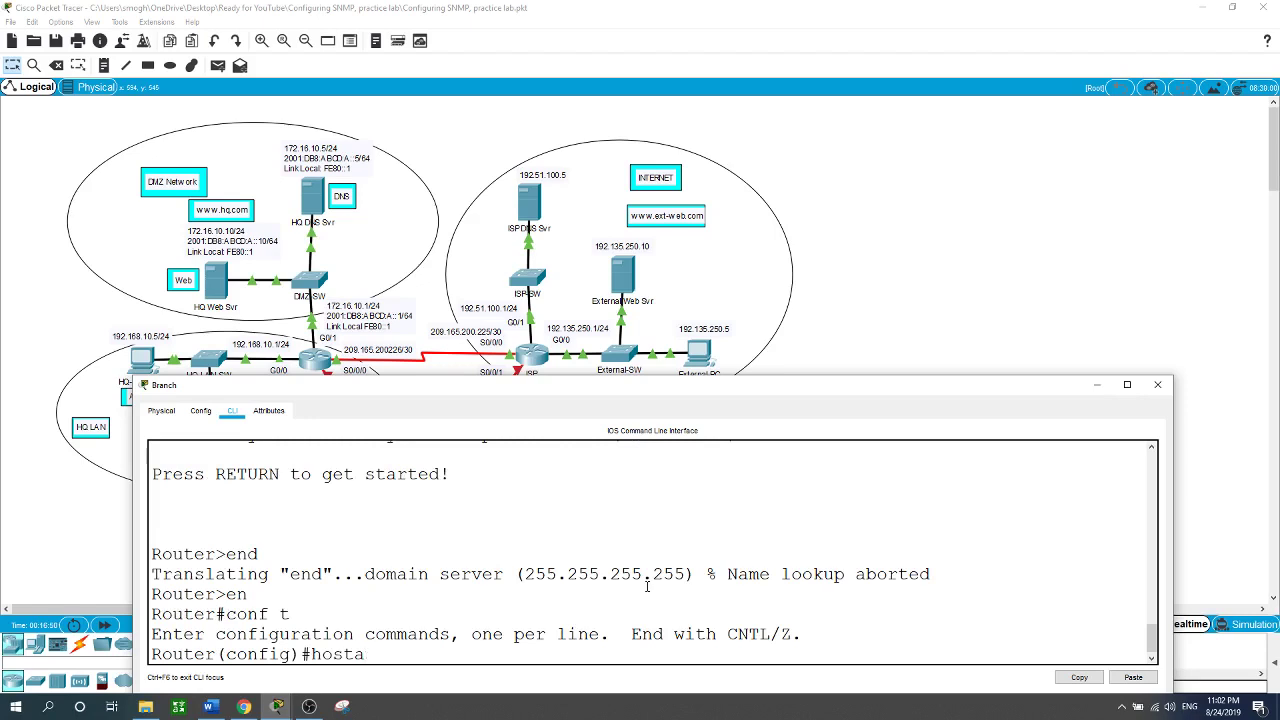
pyautogui.press('BackSpace')
pyautogui.write('name Branch')
pyautogui.press('Return')
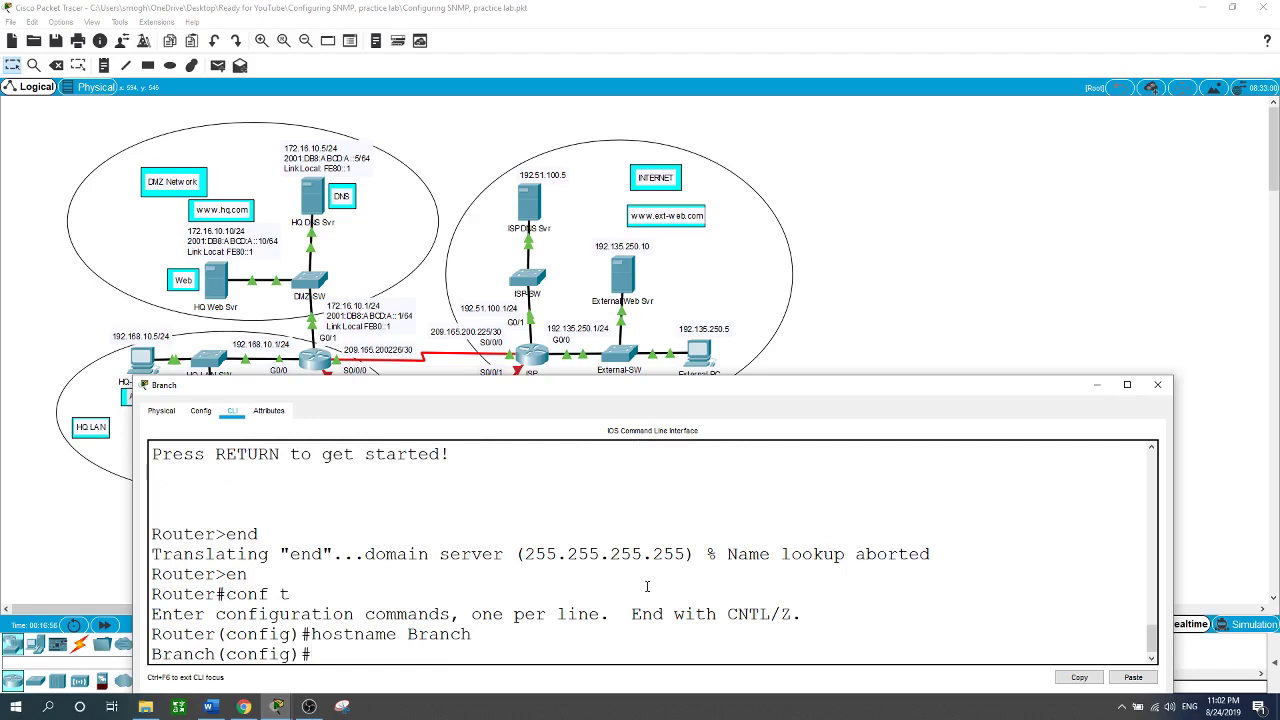
# Step: Close and reopen the Branch router window, moving it up slightly
pyautogui.click(1053, 269)
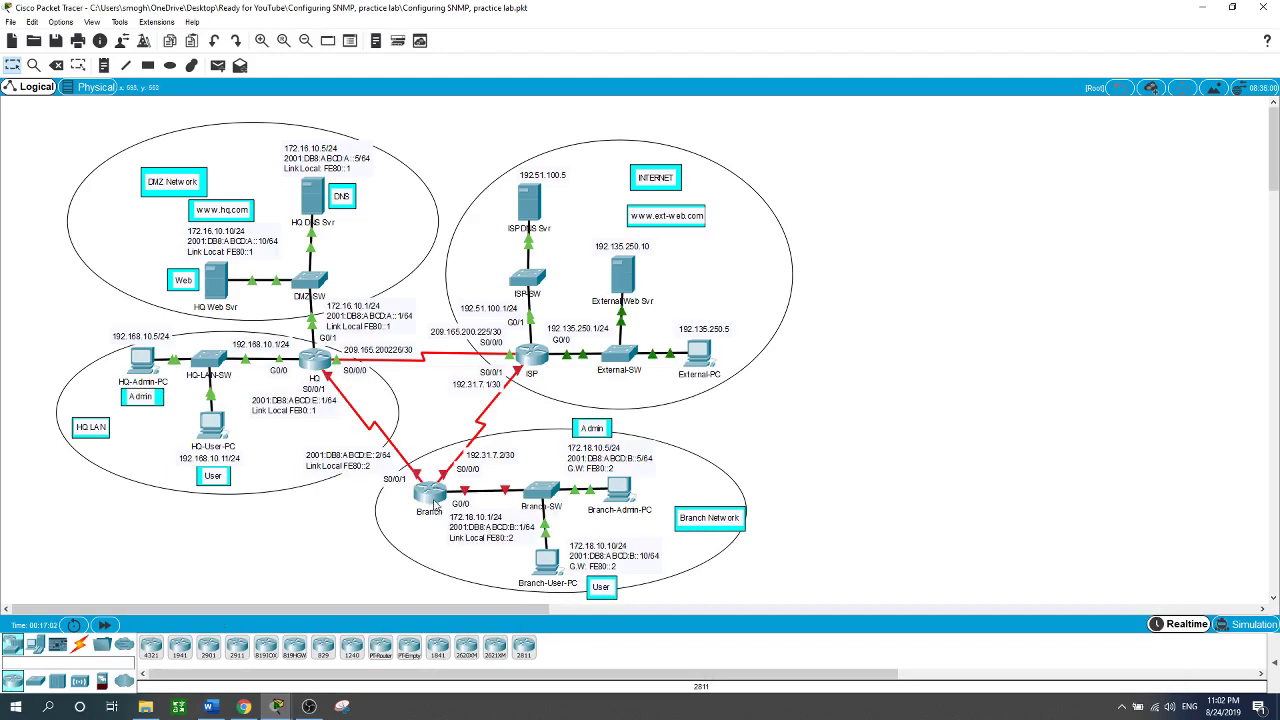
pyautogui.click(432, 502)
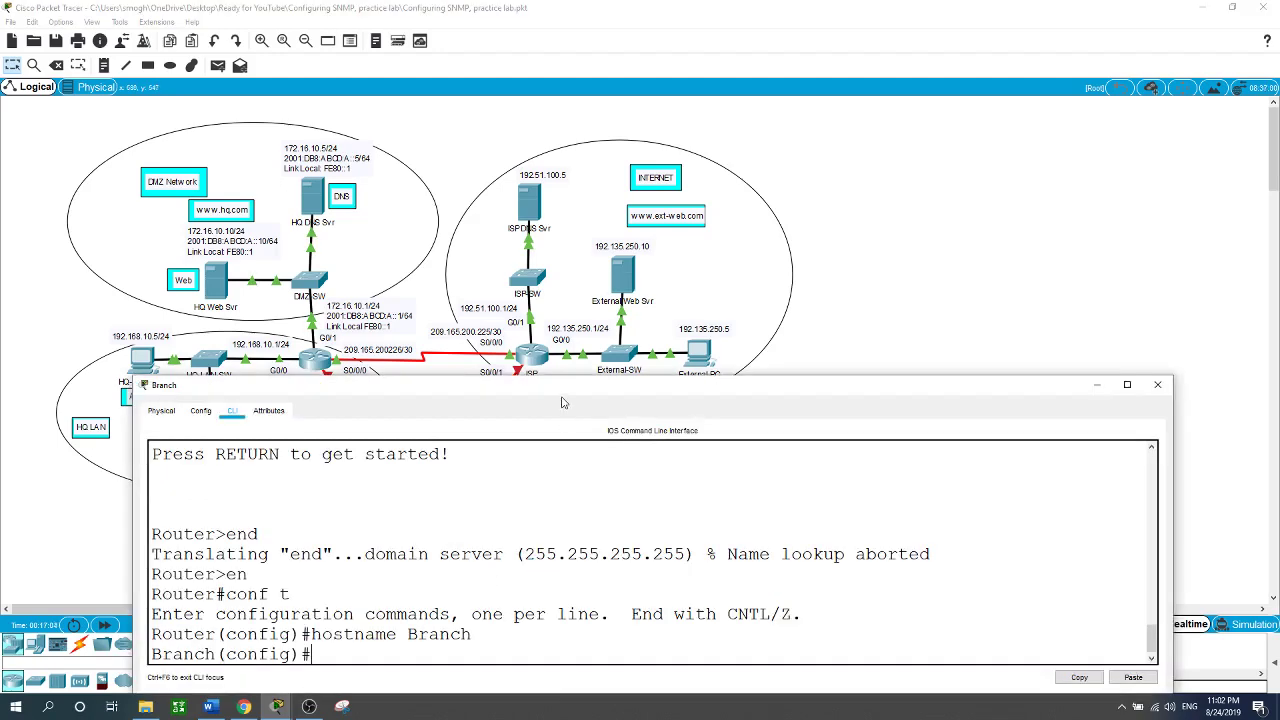
pyautogui.moveTo(564, 388); pyautogui.dragTo(566, 368)
# Step: Enable IPv6 unicast routing on Branch
pyautogui.write('i')
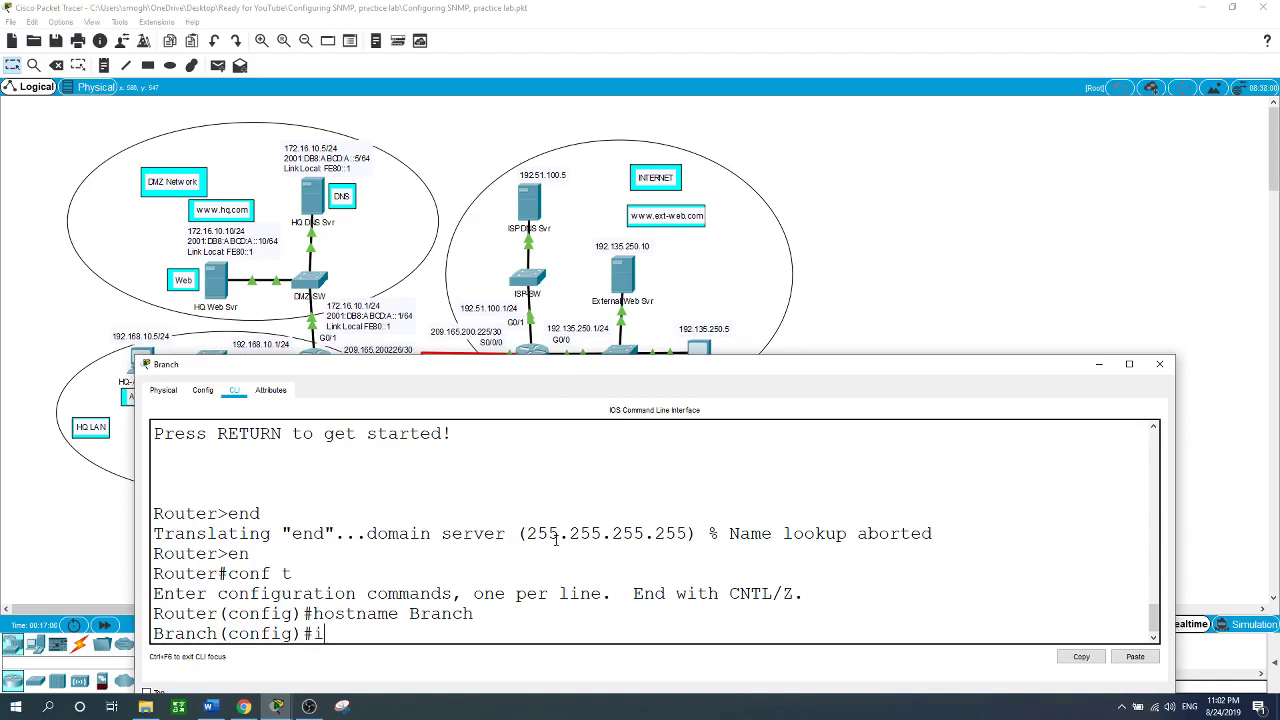
pyautogui.write('pv6 uni')
pyautogui.press('Tab')
pyautogui.press('Return')
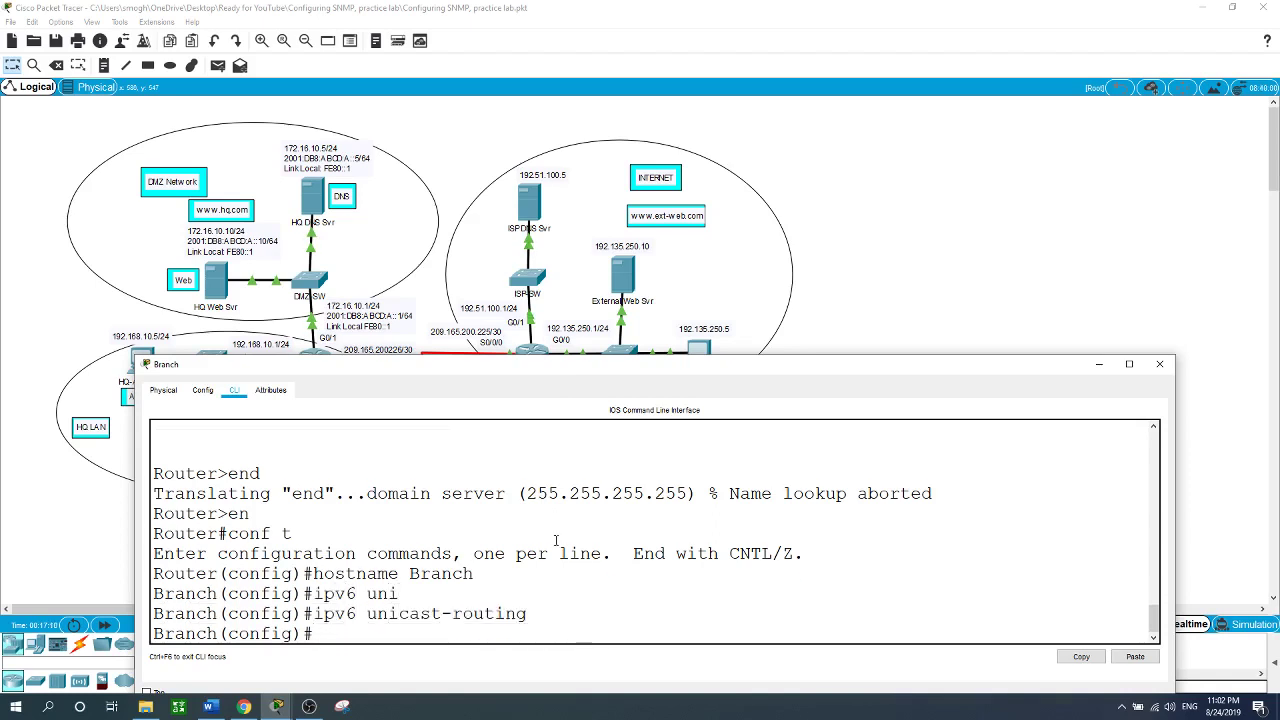
# Step: Address G0/0 as 172.18.10.1 255.255.255.0, bring it up, and close the window
pyautogui.write('int g0/0')
pyautogui.press('Return')
pyautogui.write('ip ad')
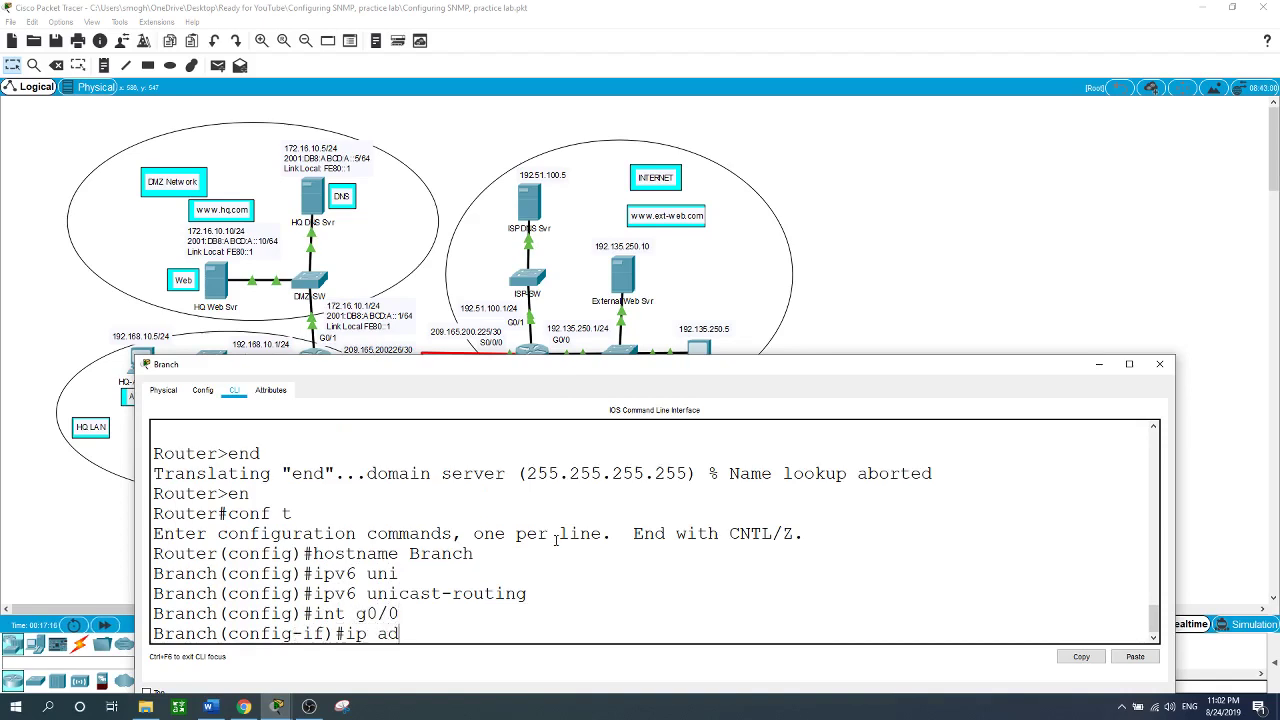
pyautogui.press('Tab')
pyautogui.write('172')
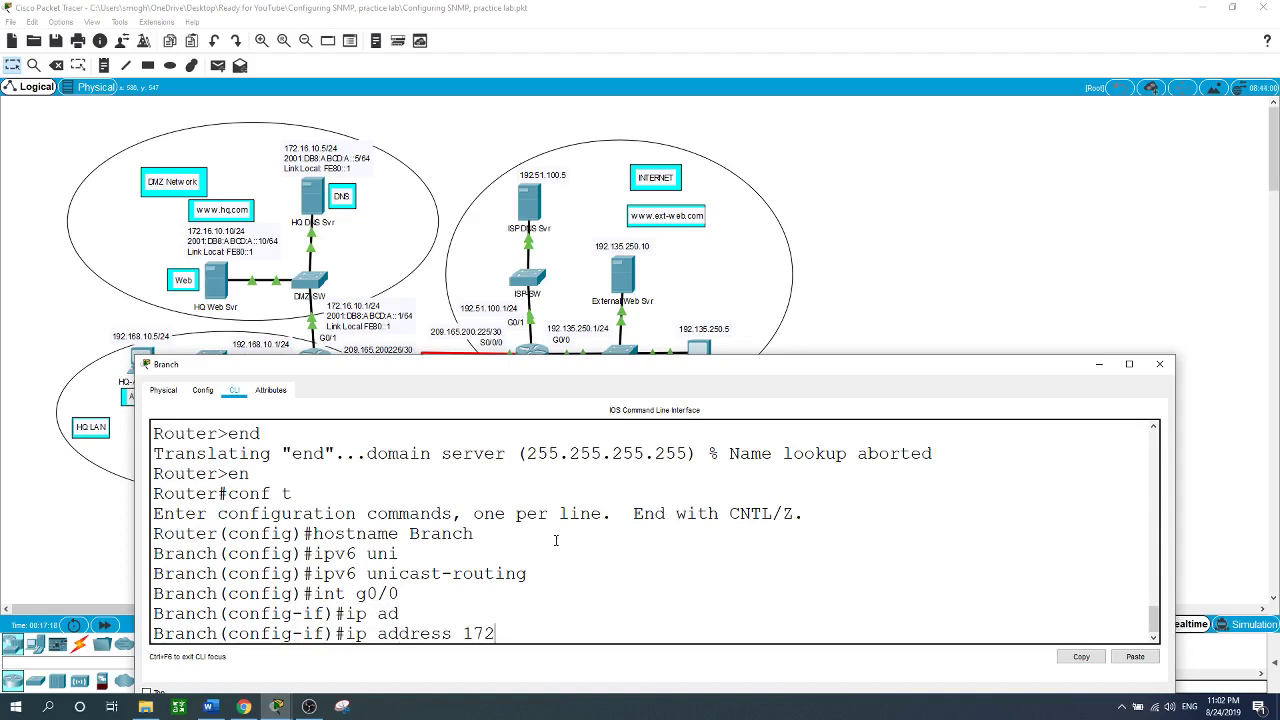
pyautogui.write('.18.10')
pyautogui.write('.1')
pyautogui.write(' 255.255.2')
pyautogui.write('55.255.0')
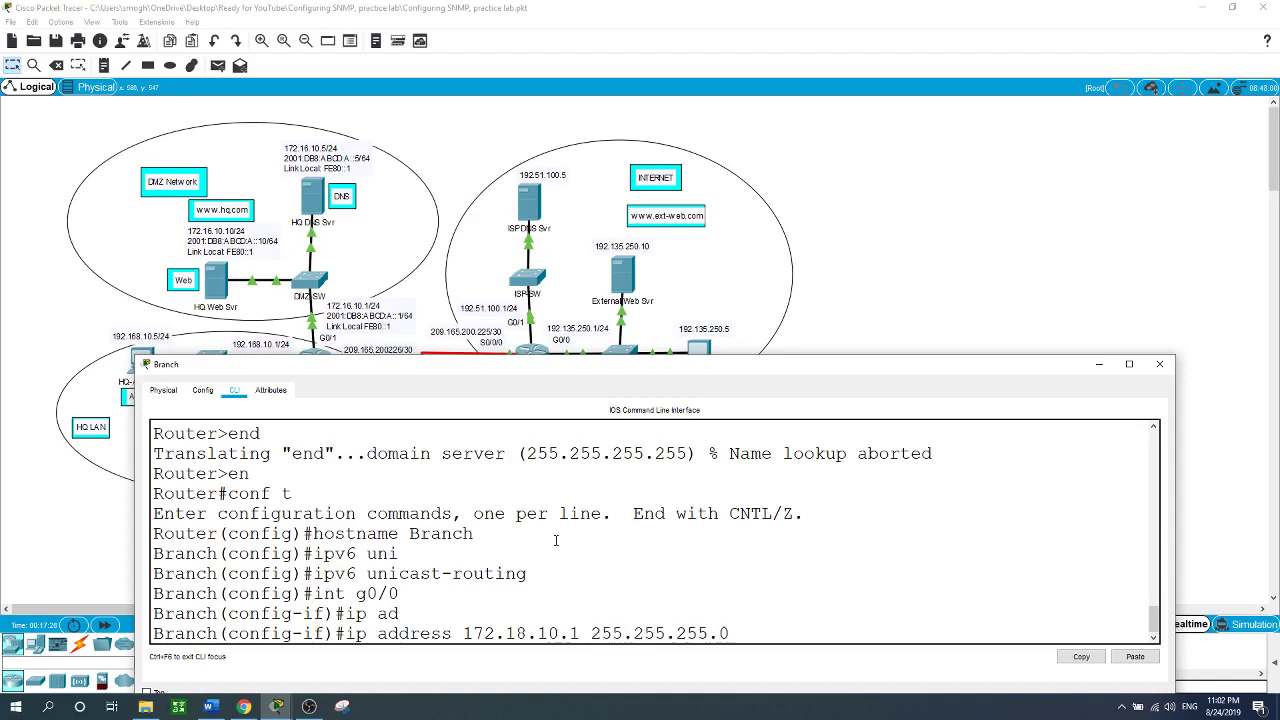
pyautogui.press('Return')
pyautogui.write('no shut')
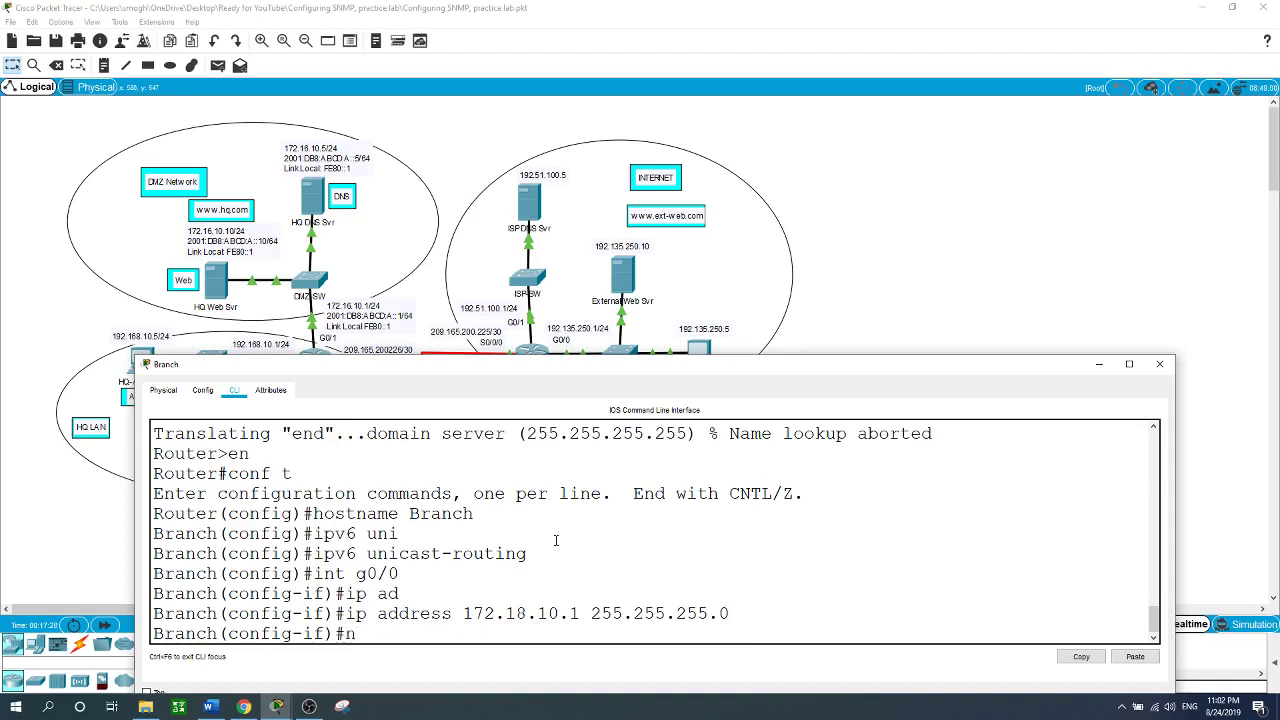
pyautogui.press('Return')
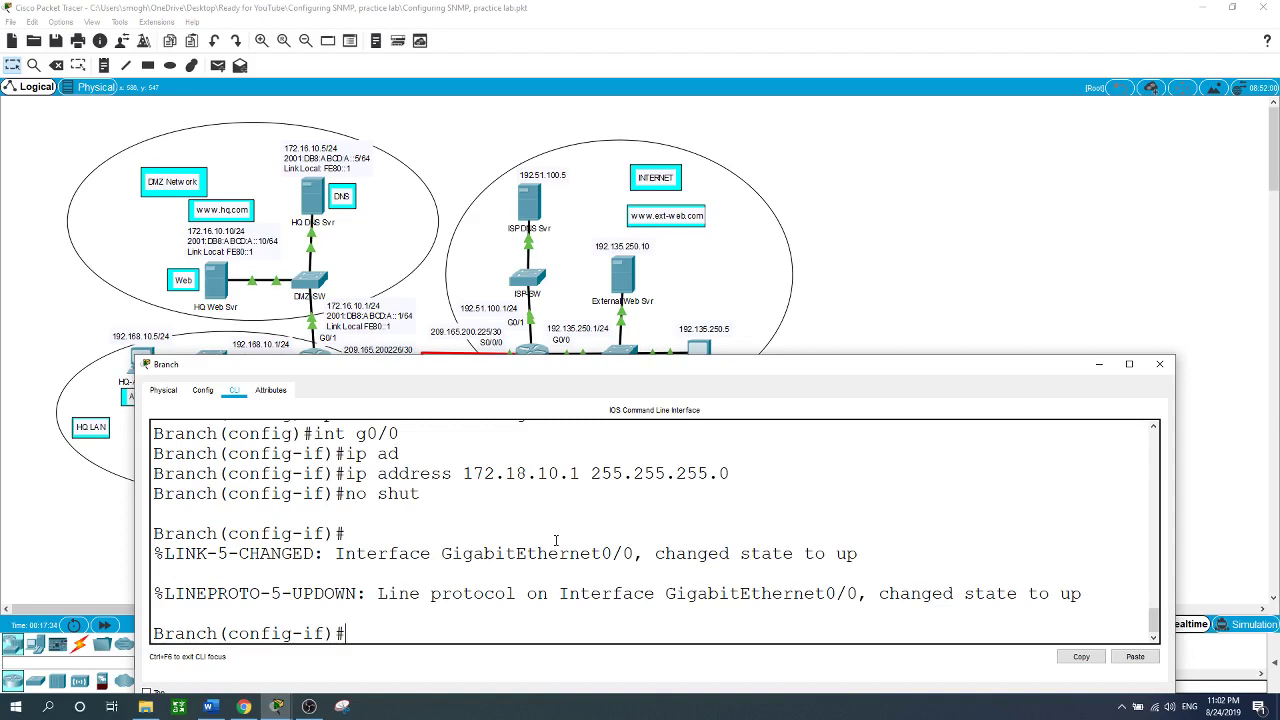
pyautogui.click(1159, 363)
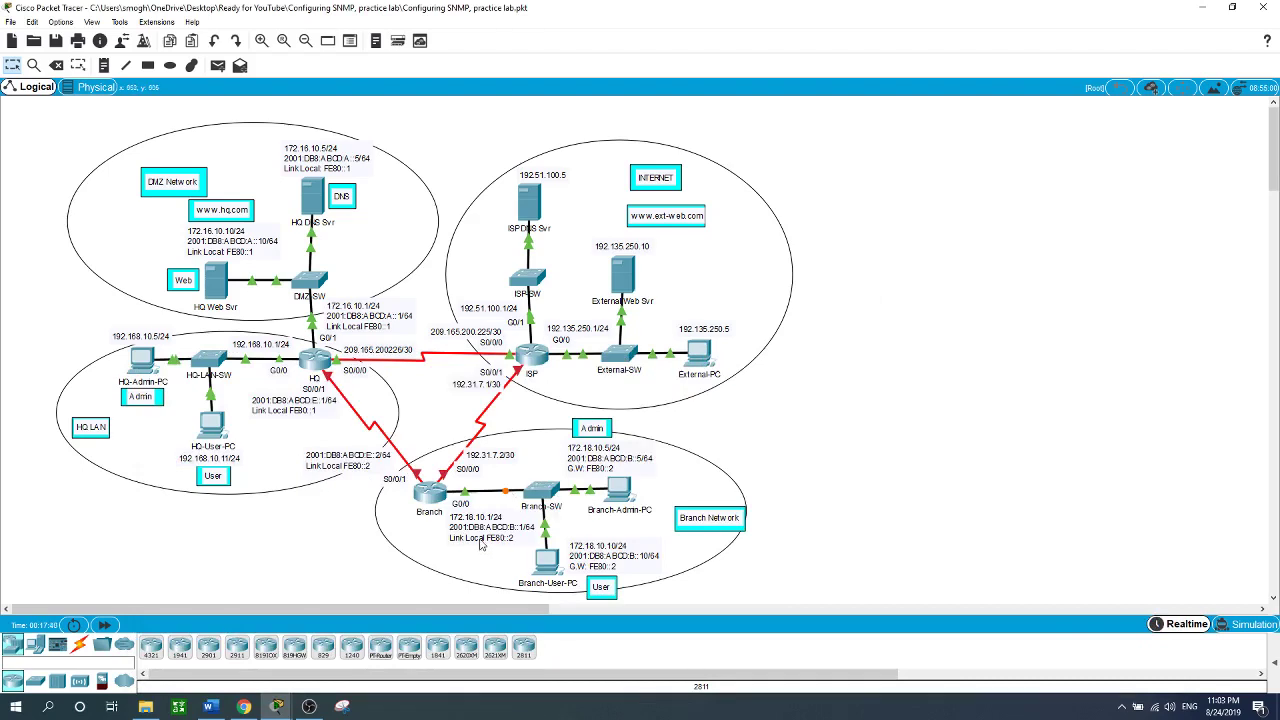
# Step: Give Branch's G0/0 the IPv6 address 2001:DB8:ABCD:B::1/64
pyautogui.click(429, 492)
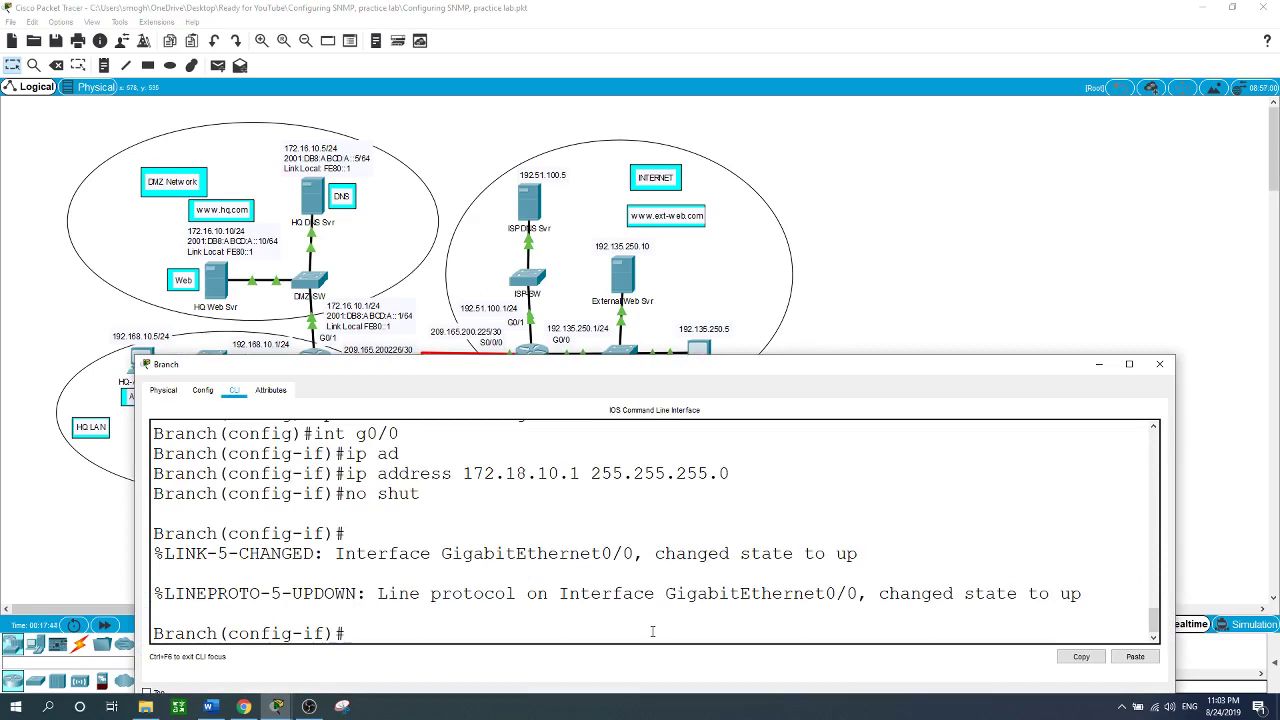
pyautogui.write('ipv6 ad')
pyautogui.press('Tab')
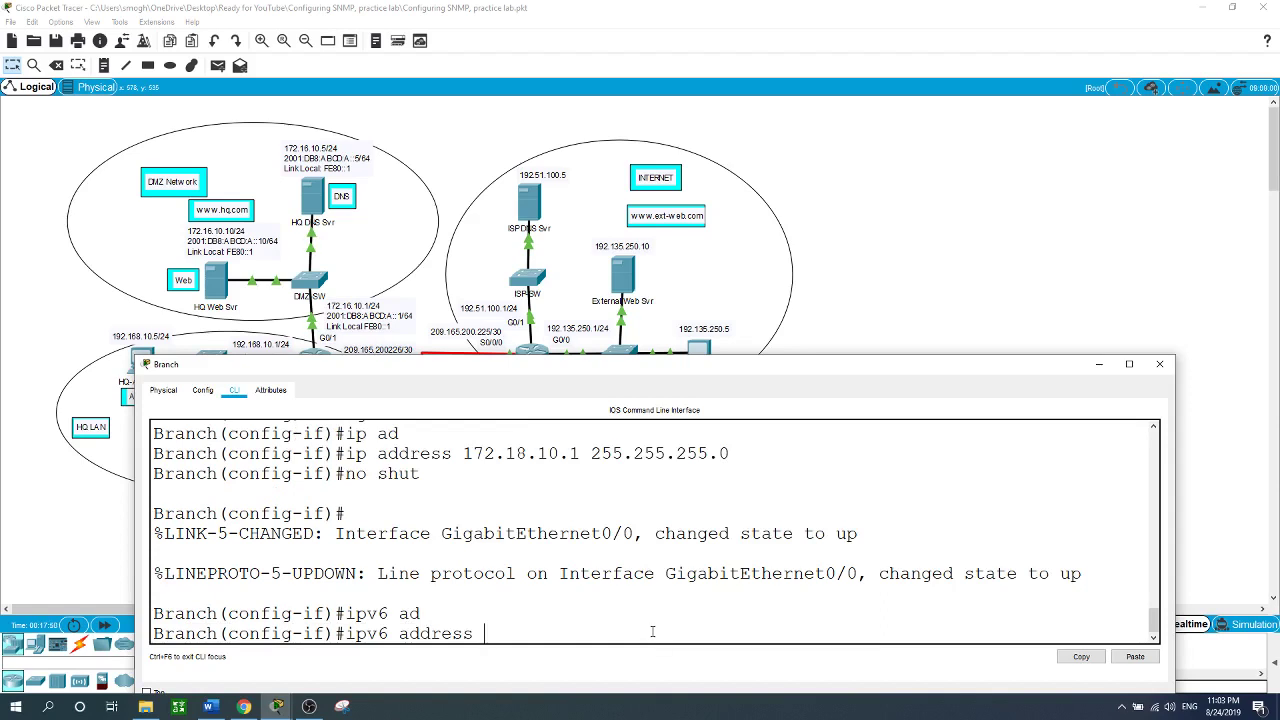
pyautogui.write('2001:DB8:ABCD:B::1/64')
pyautogui.press('Return')
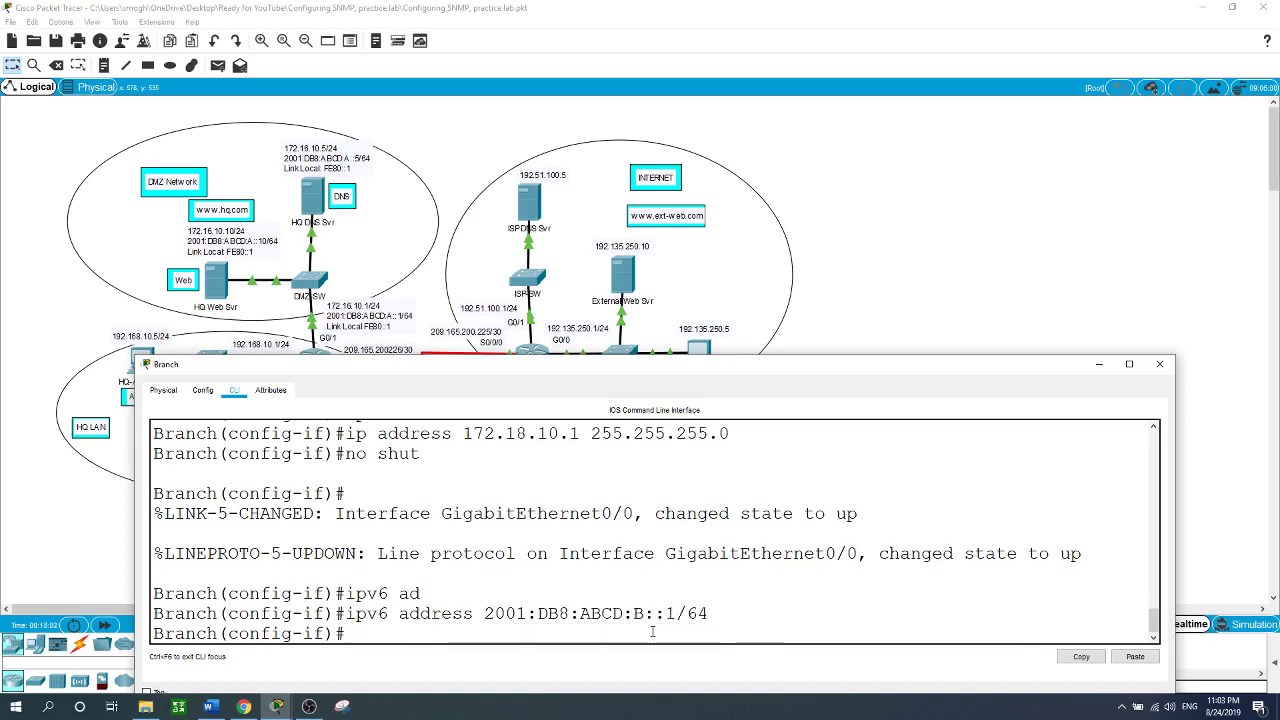
# Step: Add link-local FE80::2 to G0/0, re-enable it, and move to interface S0/0/0
pyautogui.write('ipv')
pyautogui.press('Tab')
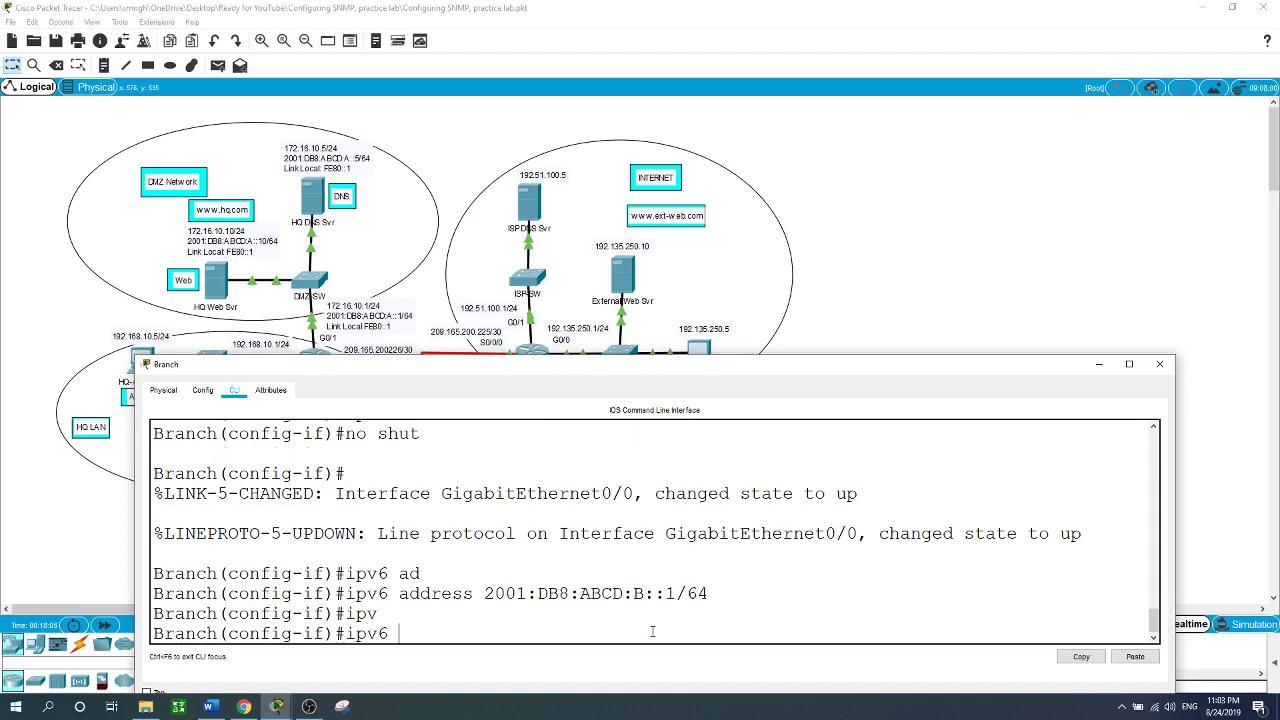
pyautogui.write('ad')
pyautogui.press('Tab')
pyautogui.write('FE8')
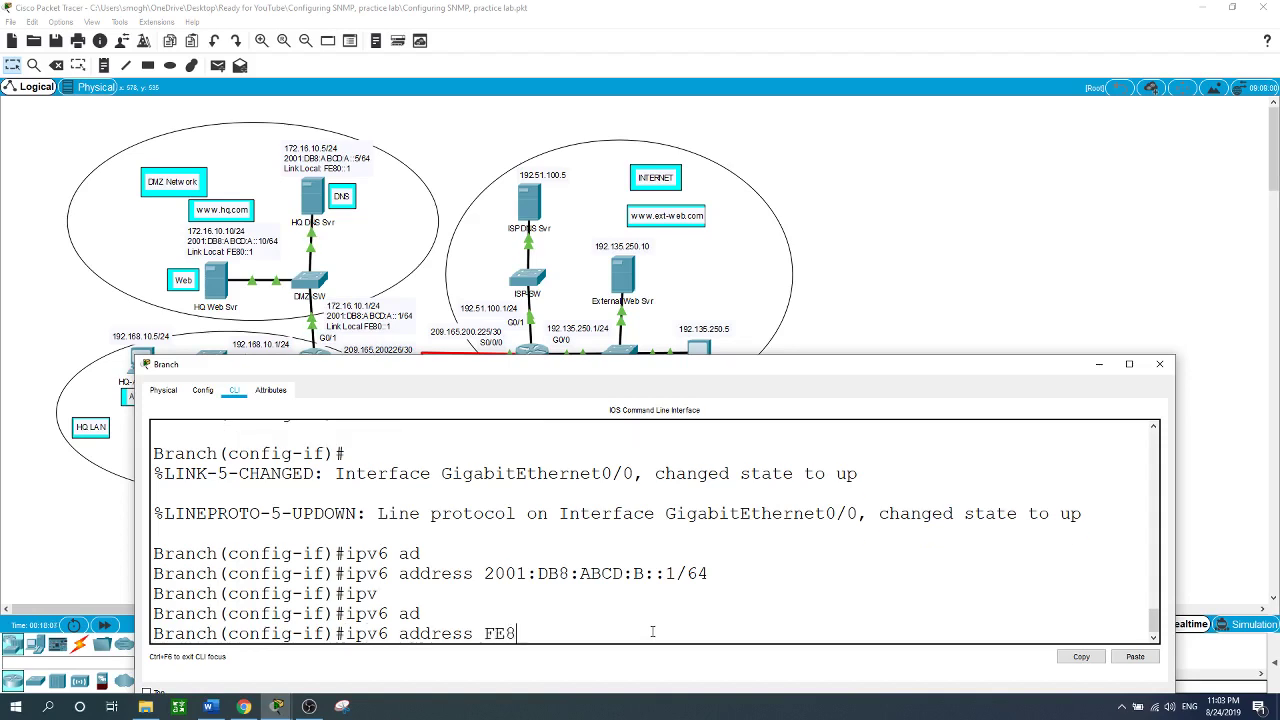
pyautogui.write('0::2 lin')
pyautogui.press('Tab')
pyautogui.press('Return')
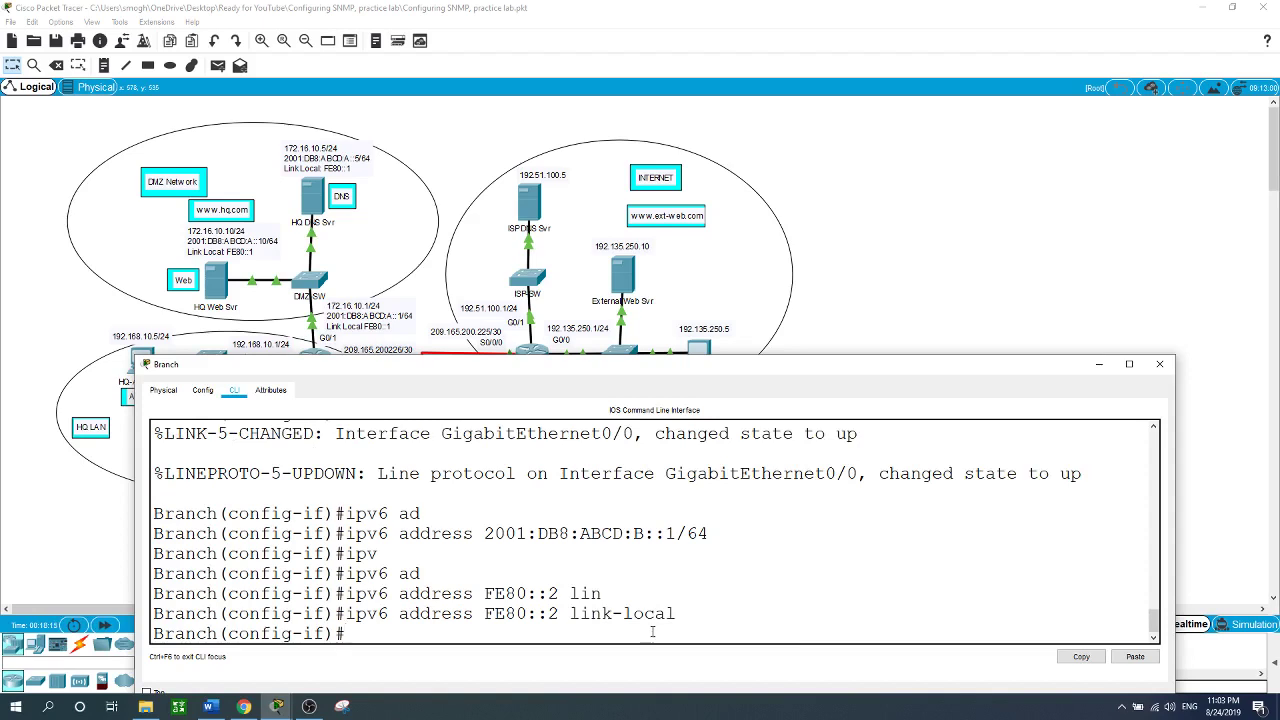
pyautogui.write('no shut')
pyautogui.press('Return')
pyautogui.press('Return')
pyautogui.write('int')
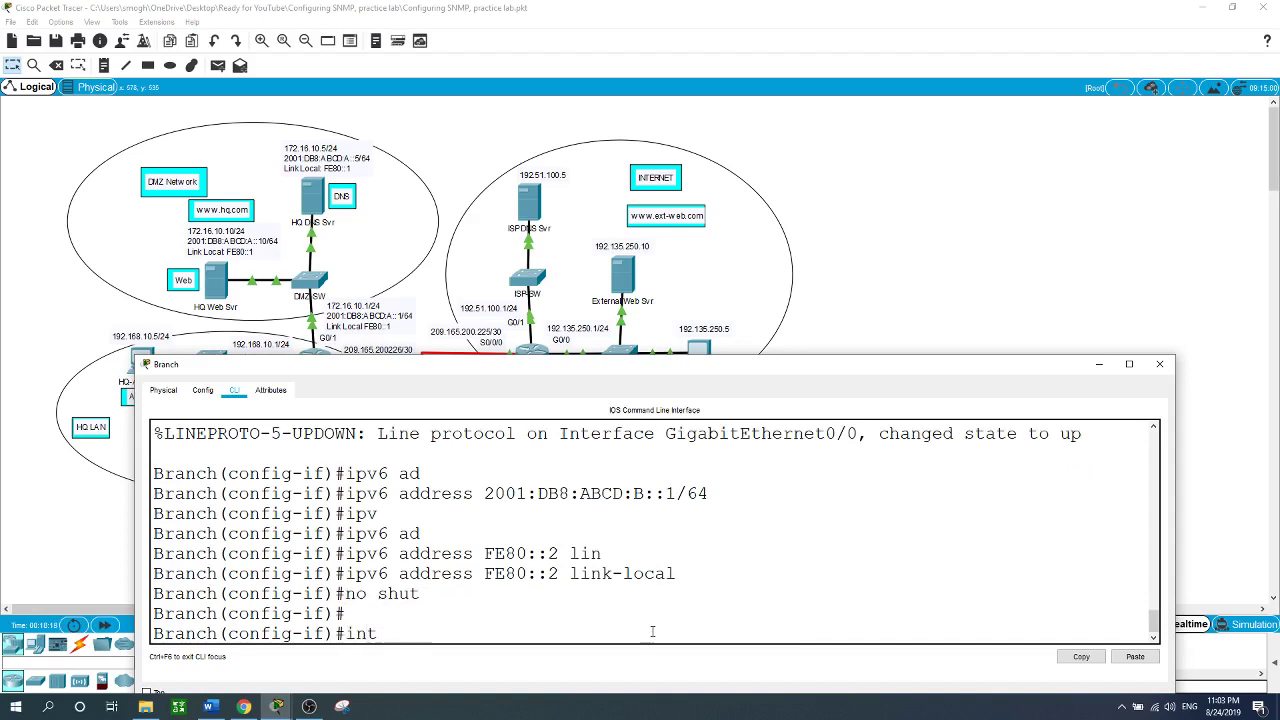
pyautogui.write(' s0/0/0')
pyautogui.press('Return')
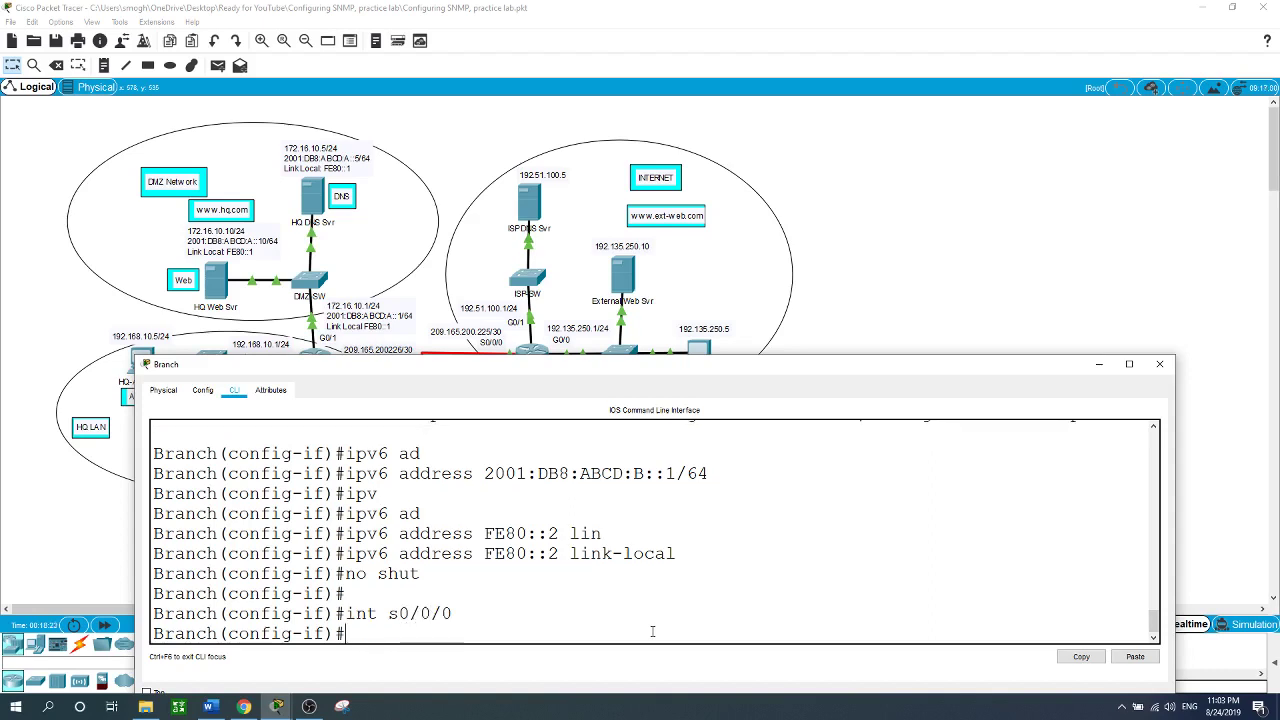
# Step: Address Serial0/0/0 as 192.31.7.2 255.255.255.252 and bring it up
pyautogui.write('ip ad')
pyautogui.press('Tab')
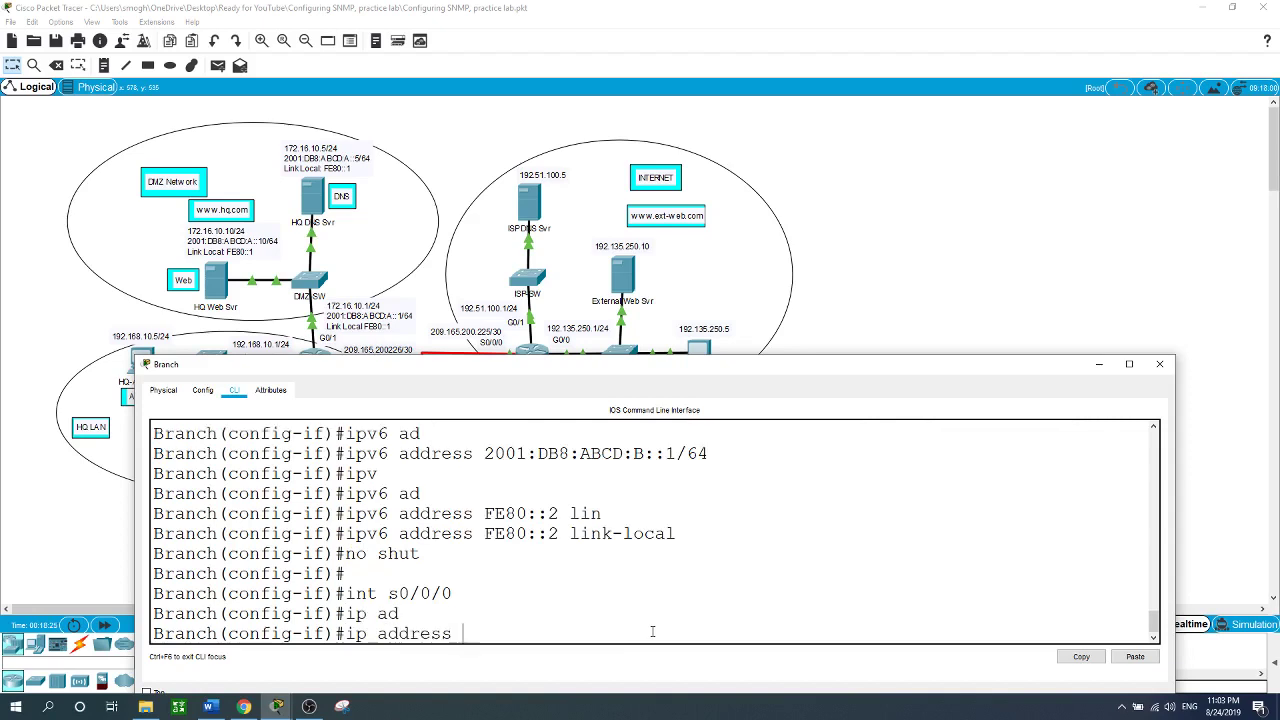
pyautogui.write('192.31.7.2 255.255.2')
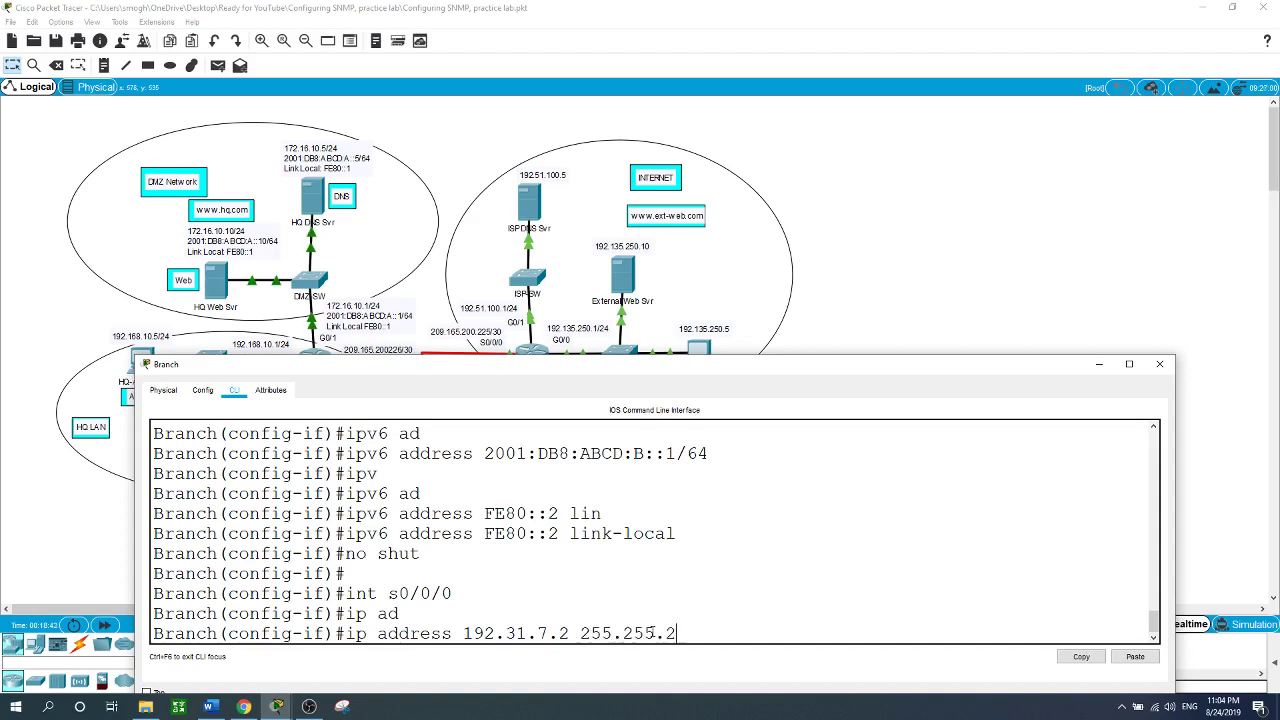
pyautogui.write('55.252')
pyautogui.press('Return')
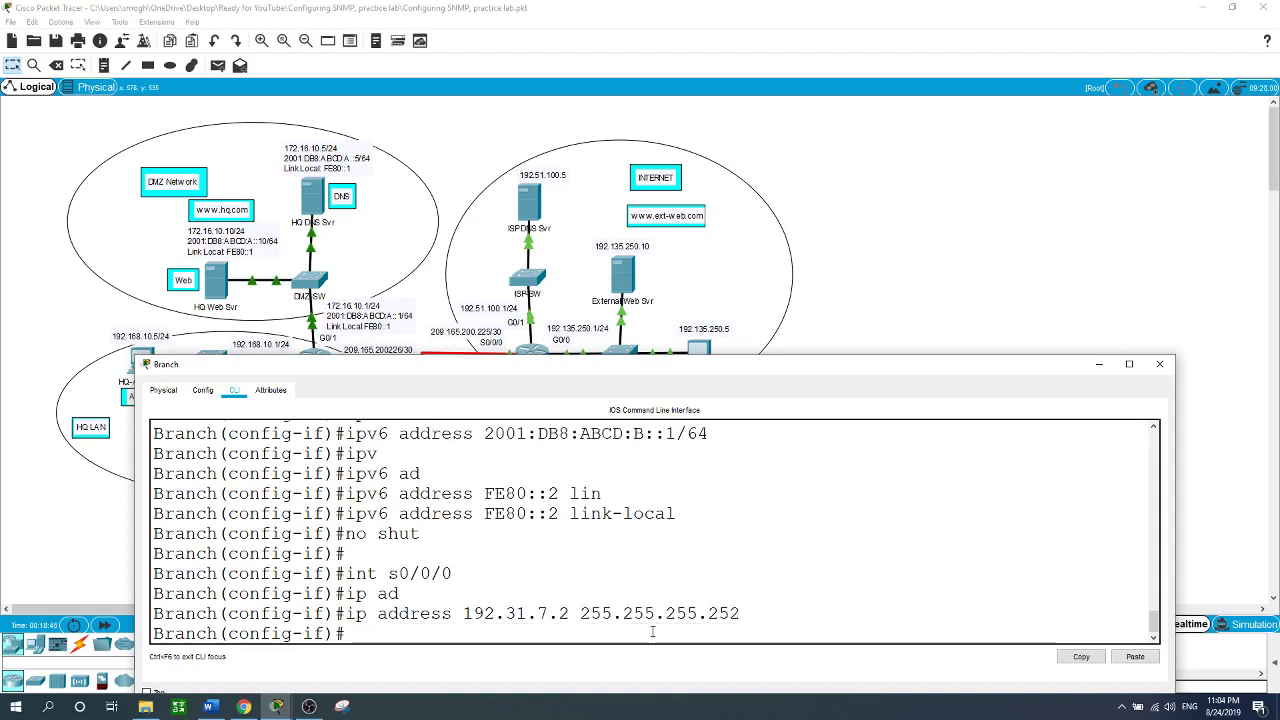
pyautogui.write('no shut')
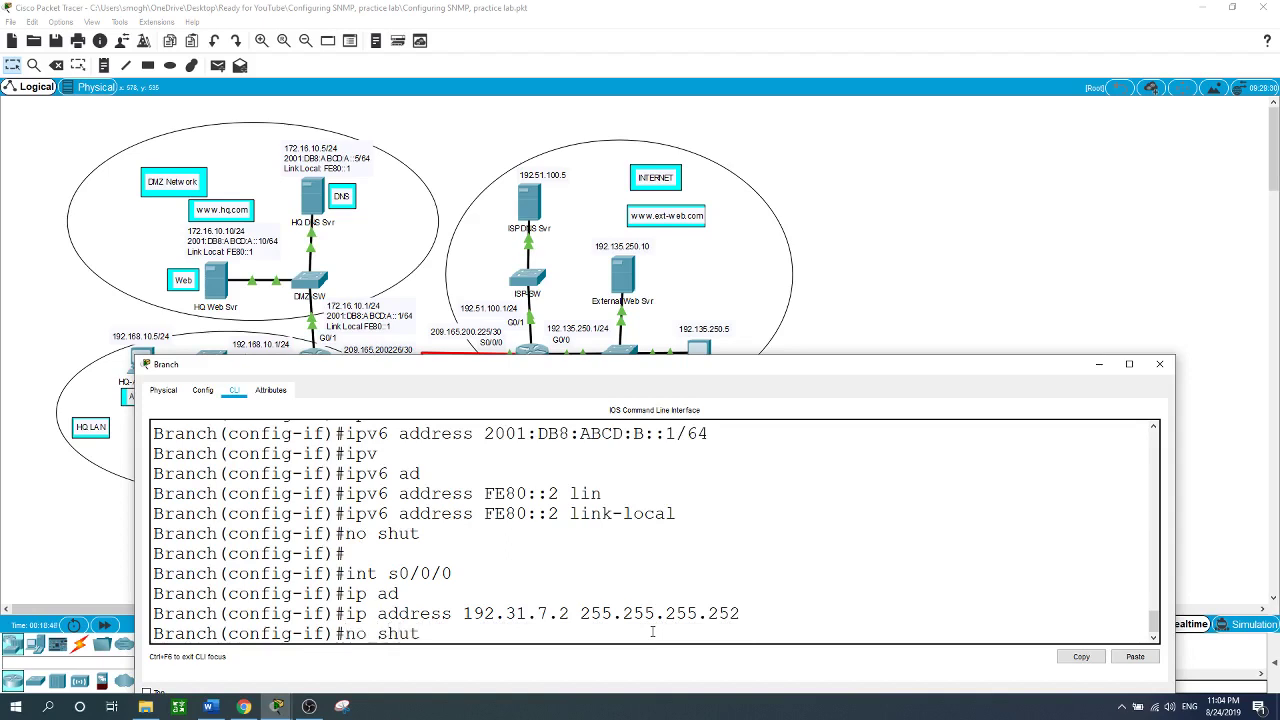
pyautogui.press('Return')
# Step: Give Serial0/0/1 the IPv6 address 2001:DB8:ABCD:E::2/64
pyautogui.press('Return')
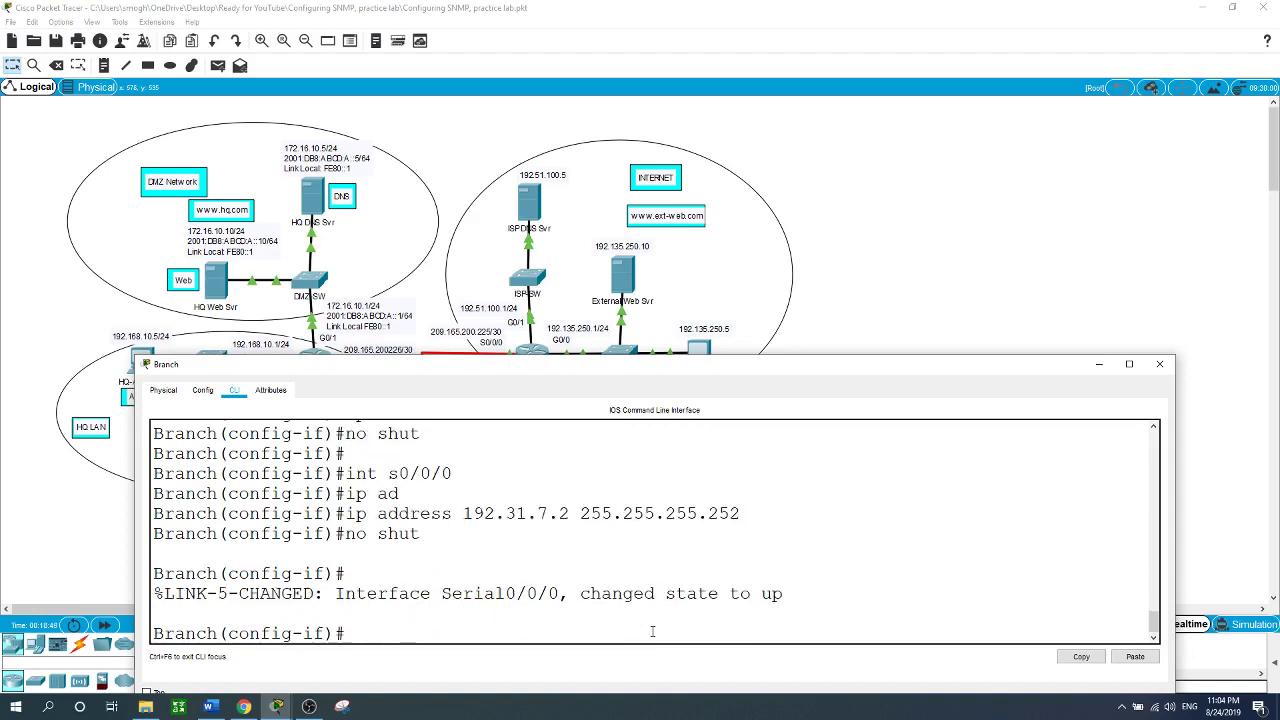
pyautogui.write('int s0/0/1')
pyautogui.press('Return')
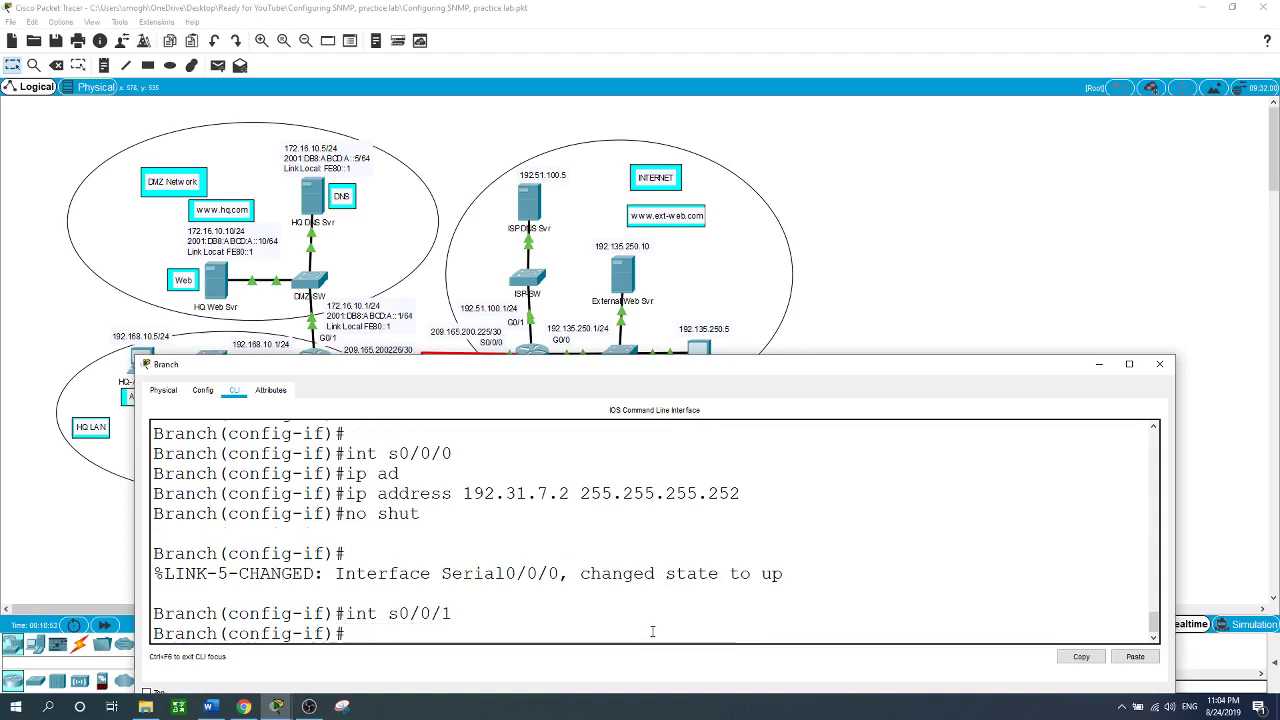
pyautogui.write('ipv6')
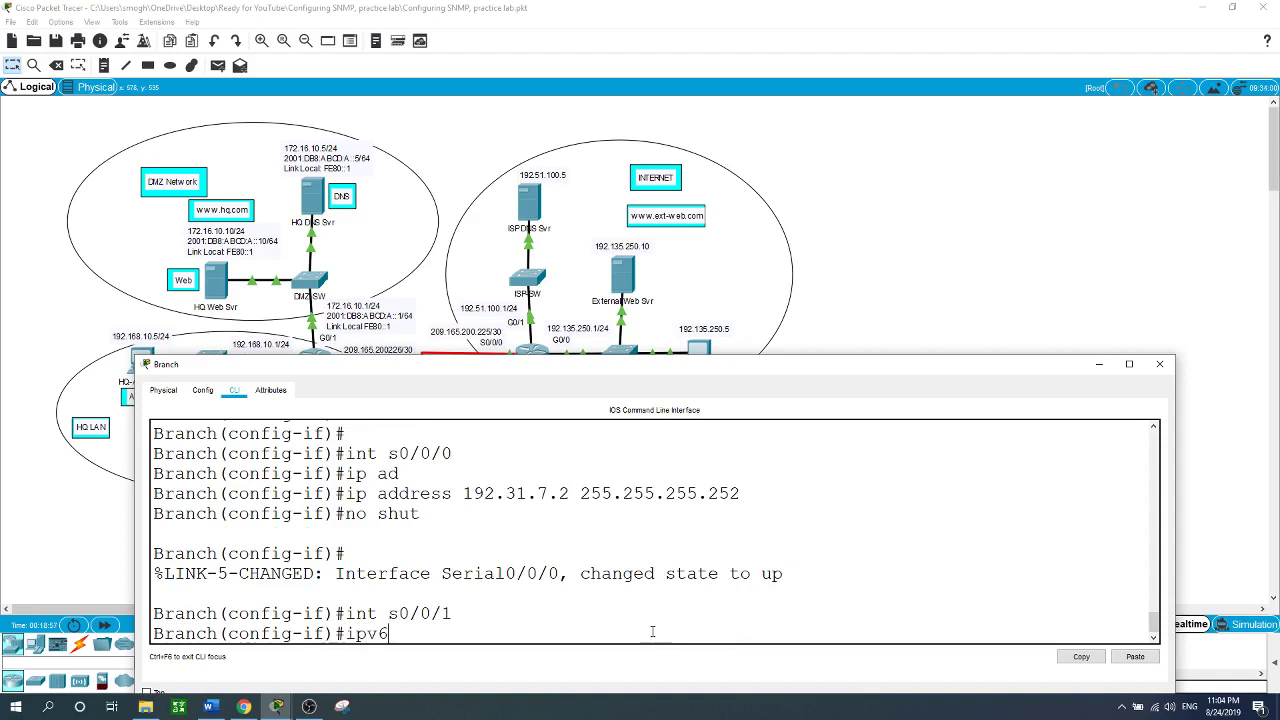
pyautogui.write(' ad')
pyautogui.press('Tab')
pyautogui.write('2')
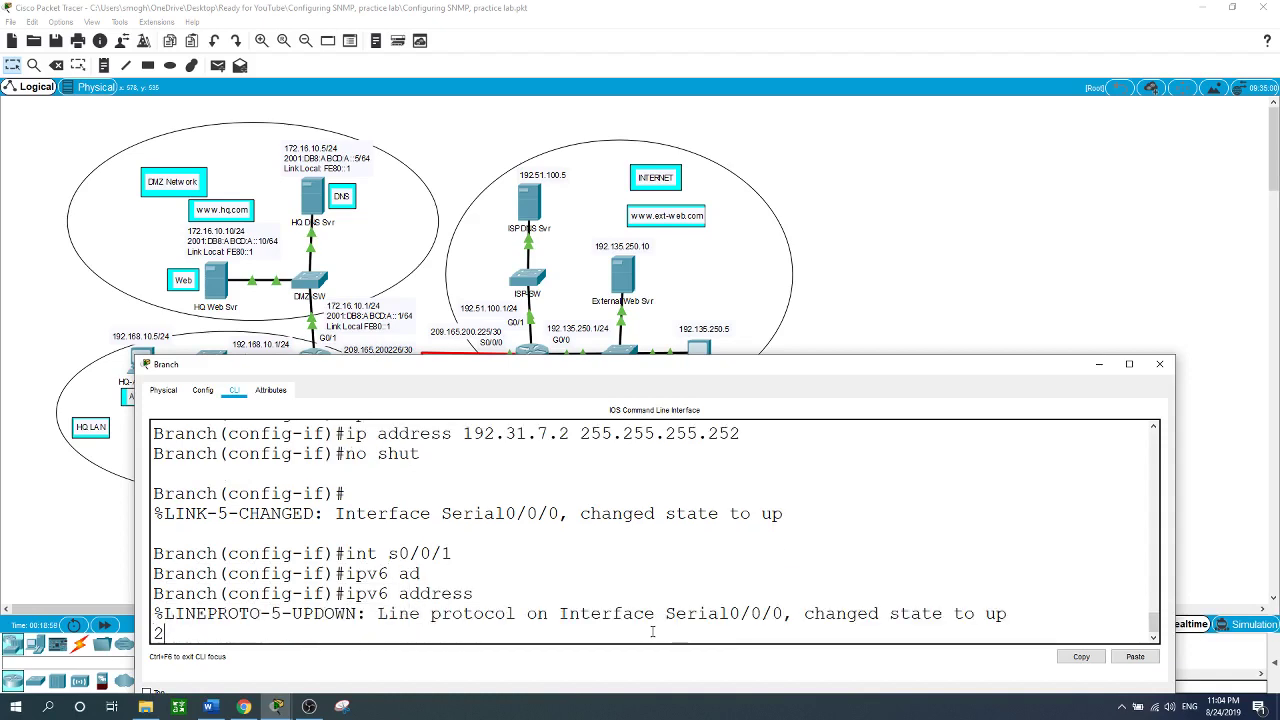
pyautogui.write('001:DB8:ABCD:E::2')
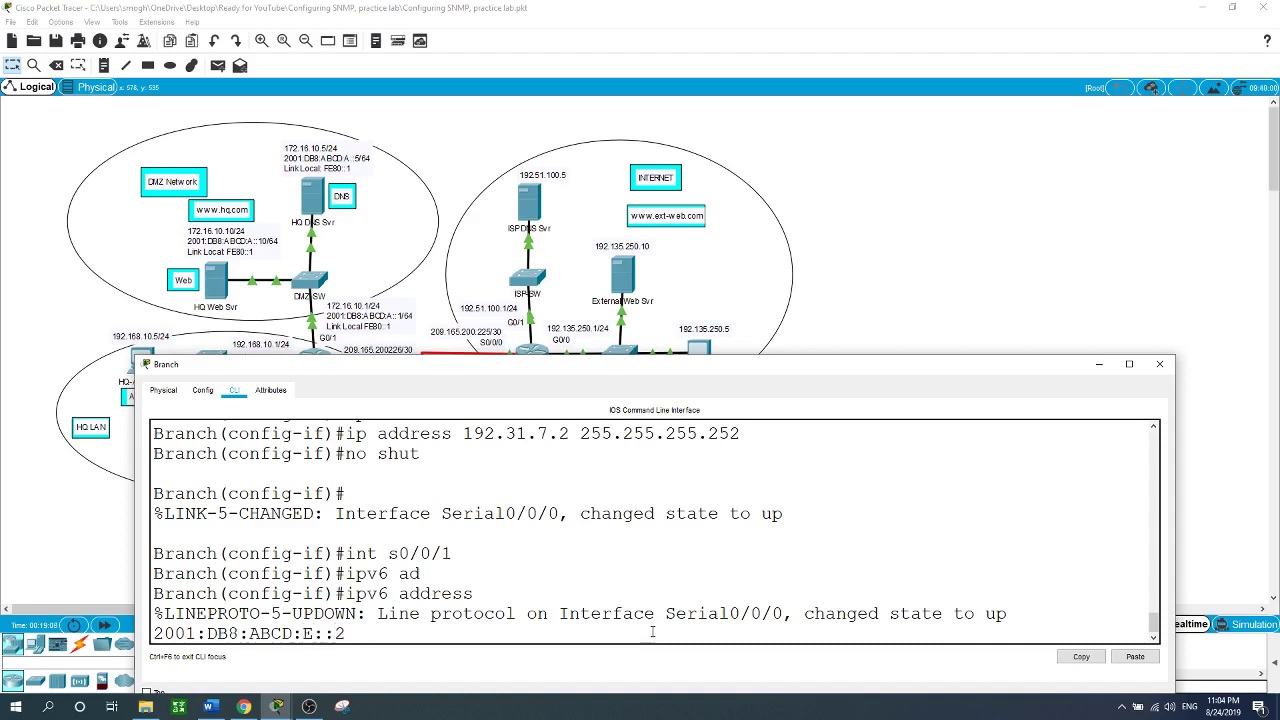
pyautogui.write('/64')
pyautogui.press('Return')
# Step: Add link-local FE80::2 to Serial0/0/1 and exit configuration mode
pyautogui.write('ipv6 ad')
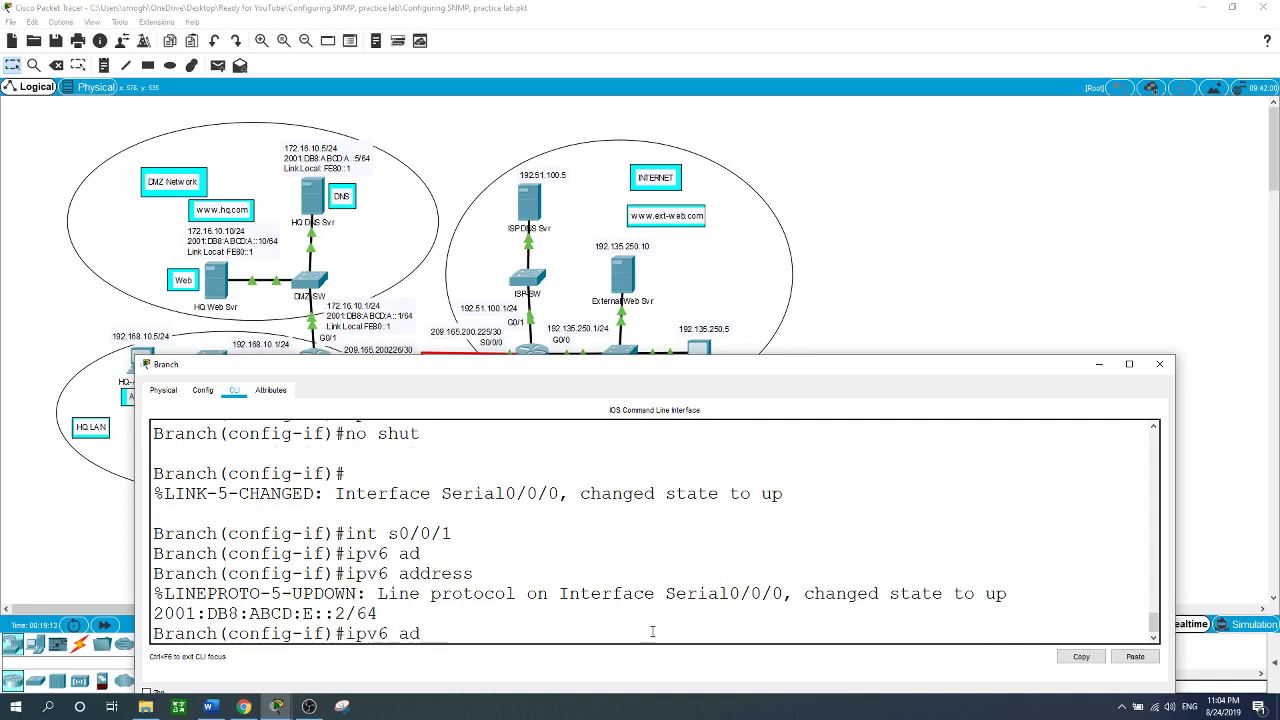
pyautogui.press('Tab')
pyautogui.write('FE')
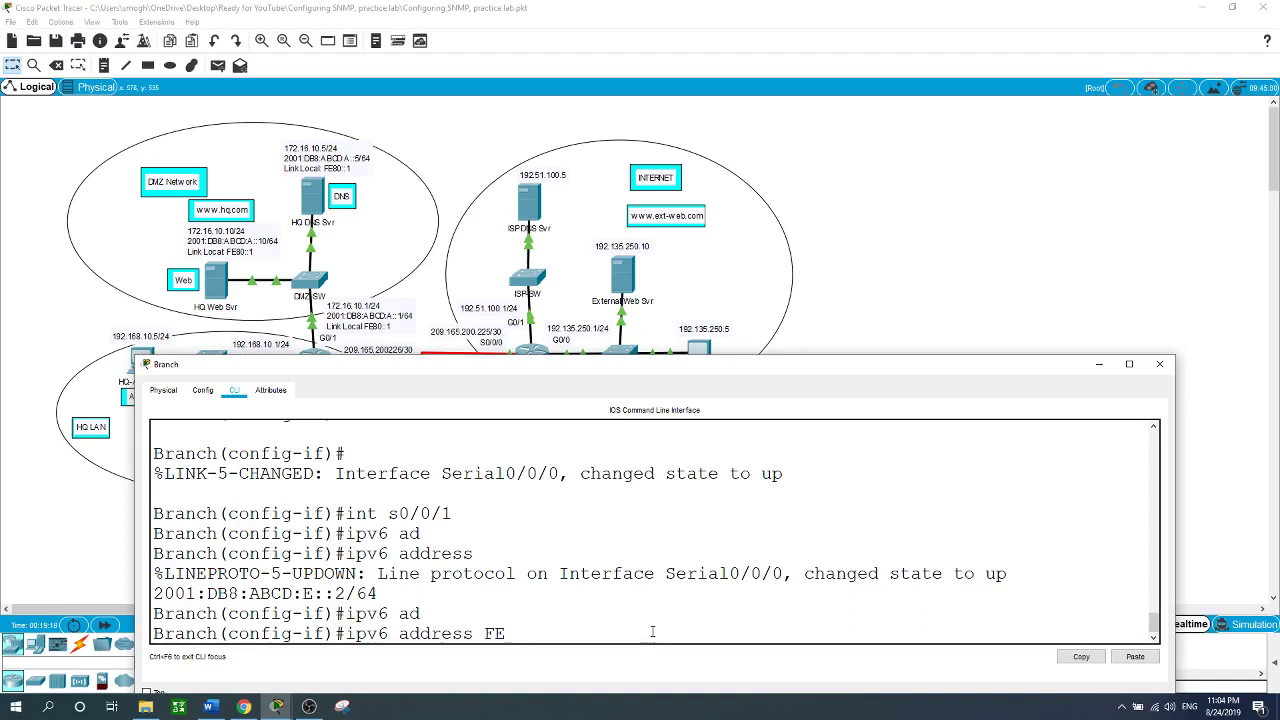
pyautogui.write('80::2 lin')
pyautogui.press('Tab')
pyautogui.press('Return')
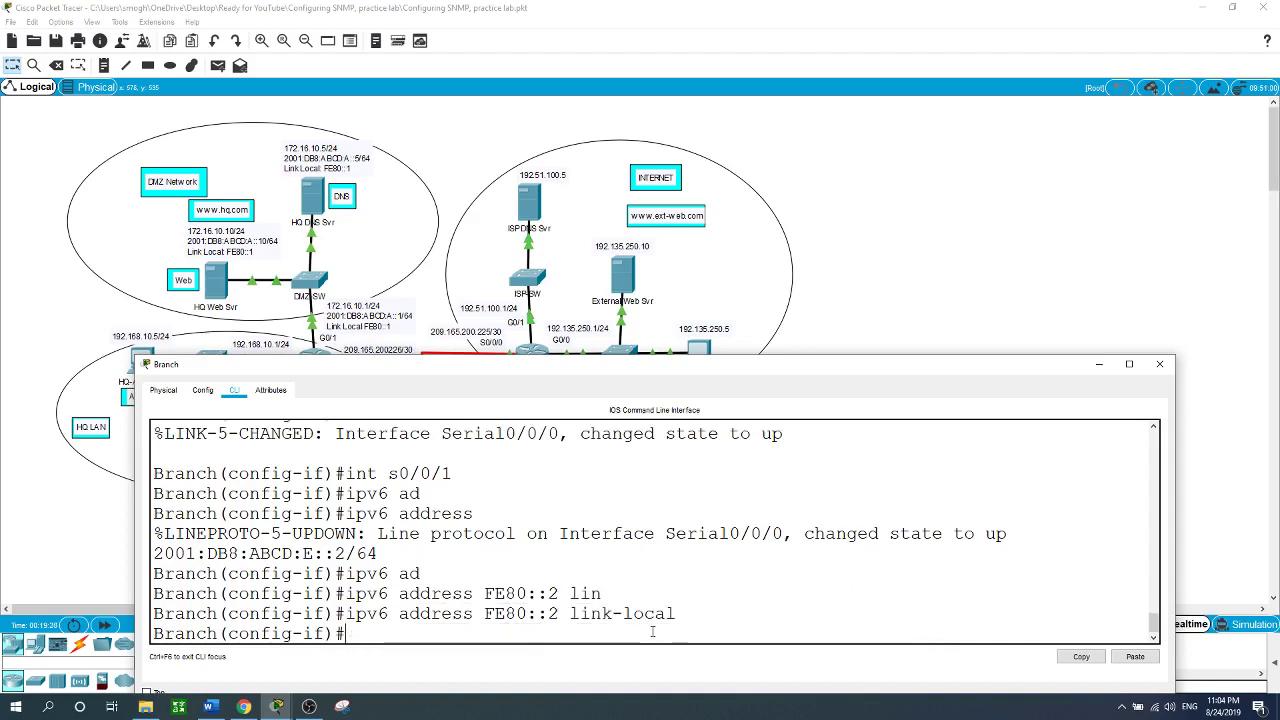
pyautogui.write('end')
pyautogui.press('Return')
# Step: Run show ip int brief and show run, scrolling through Branch's configuration to check addresses
pyautogui.write('show ip ')
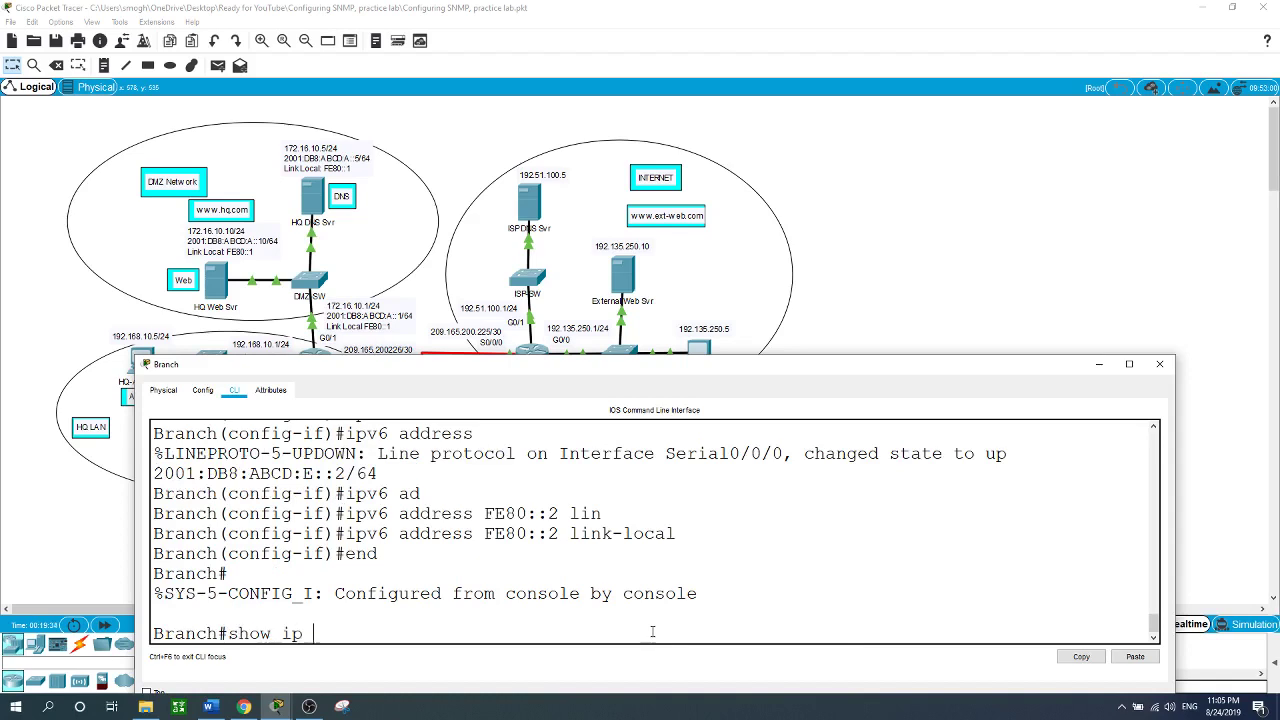
pyautogui.write('int brief')
pyautogui.press('Return')
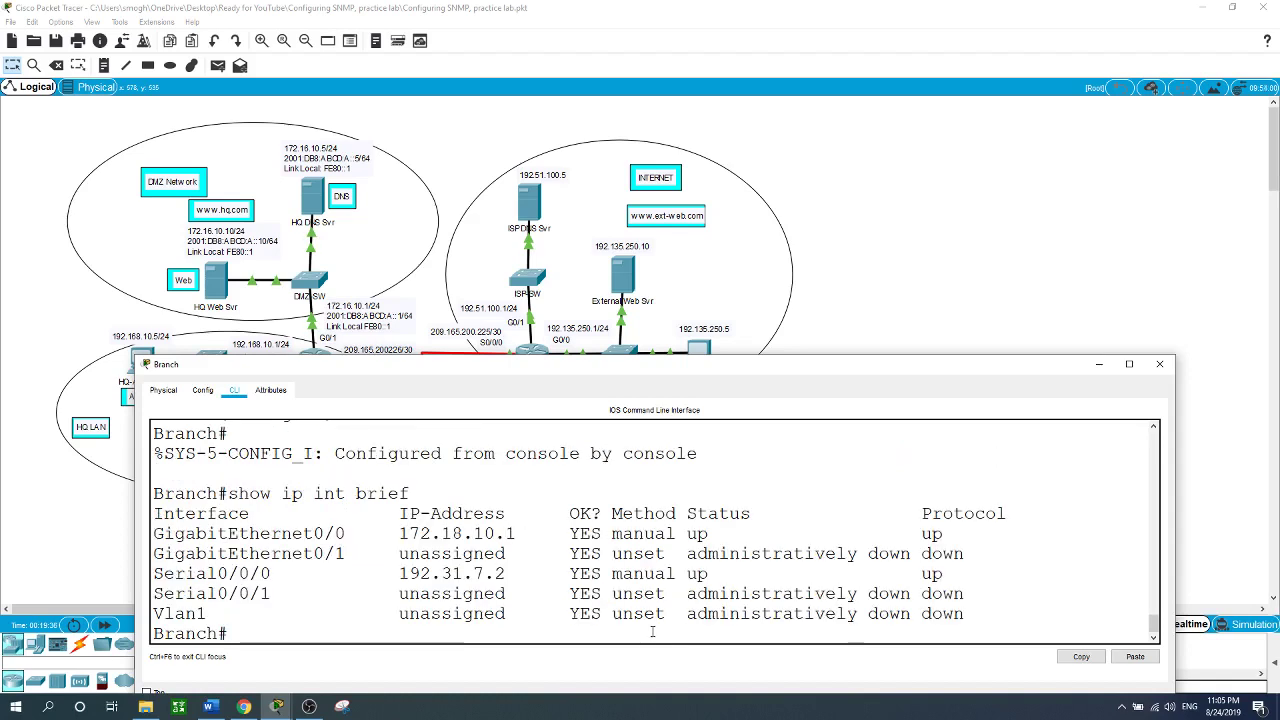
pyautogui.write('show run')
pyautogui.press('Return')
pyautogui.press('space')
pyautogui.press('space')
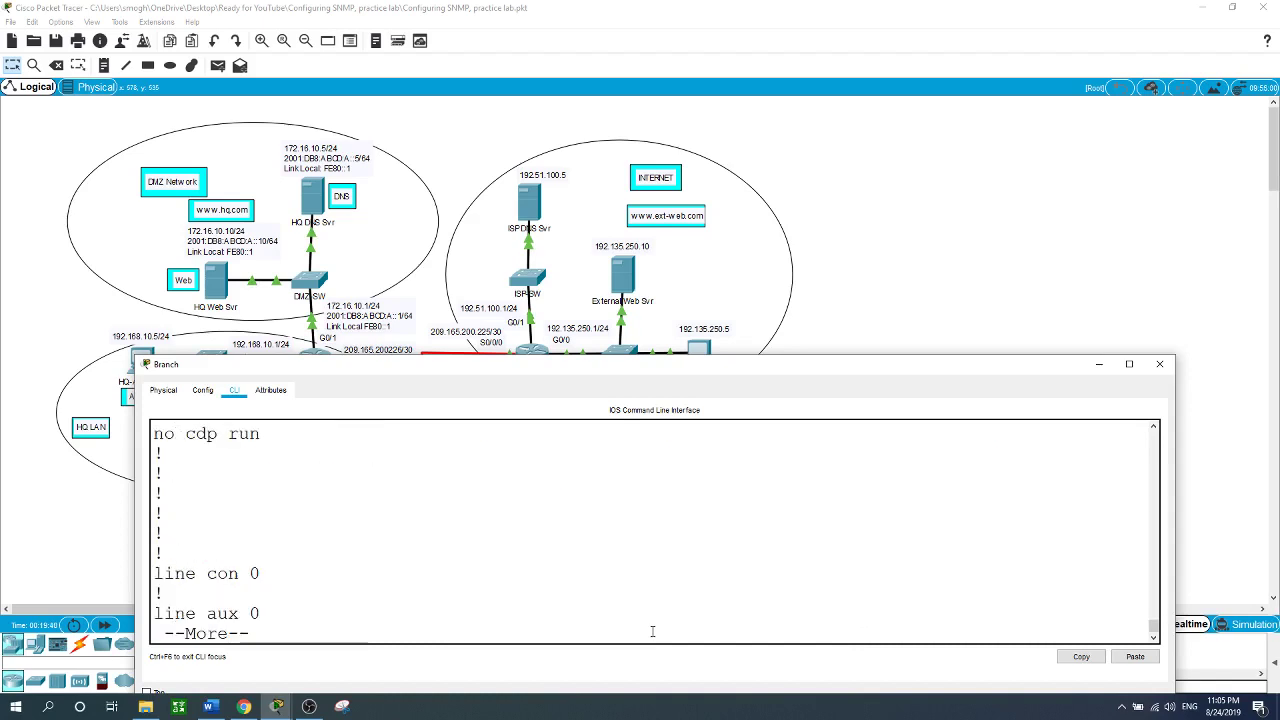
pyautogui.press('space')
pyautogui.scroll(5, 624, 611)
pyautogui.scroll(3, 624, 611)
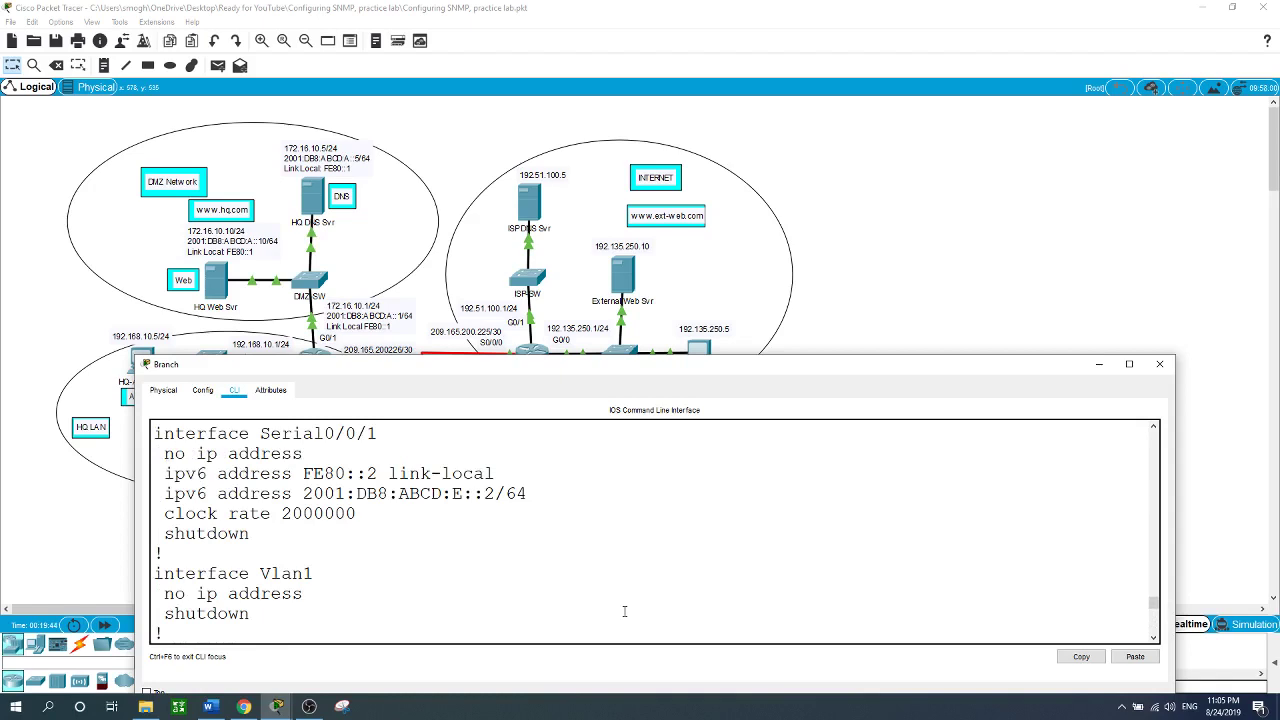
pyautogui.scroll(5, 624, 611)
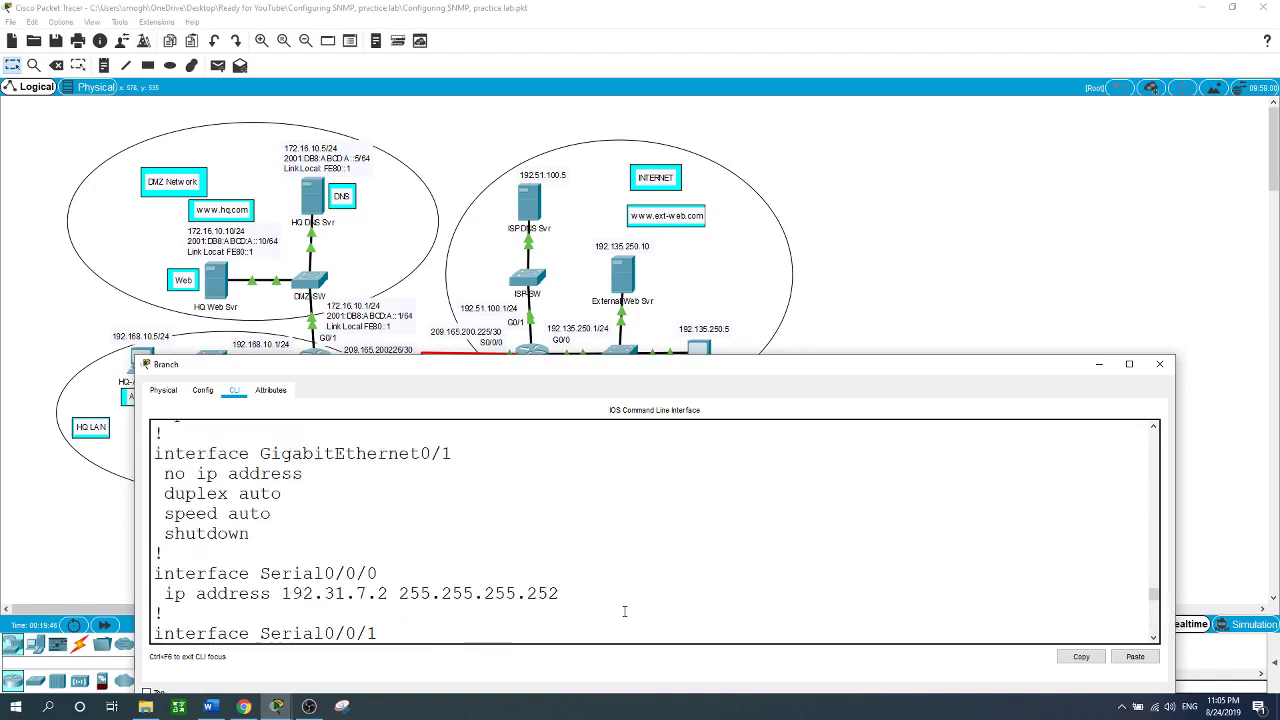
pyautogui.scroll(-3, 624, 611)
pyautogui.scroll(3, 624, 611)
pyautogui.scroll(-15, 624, 611)
pyautogui.scroll(-1, 624, 611)
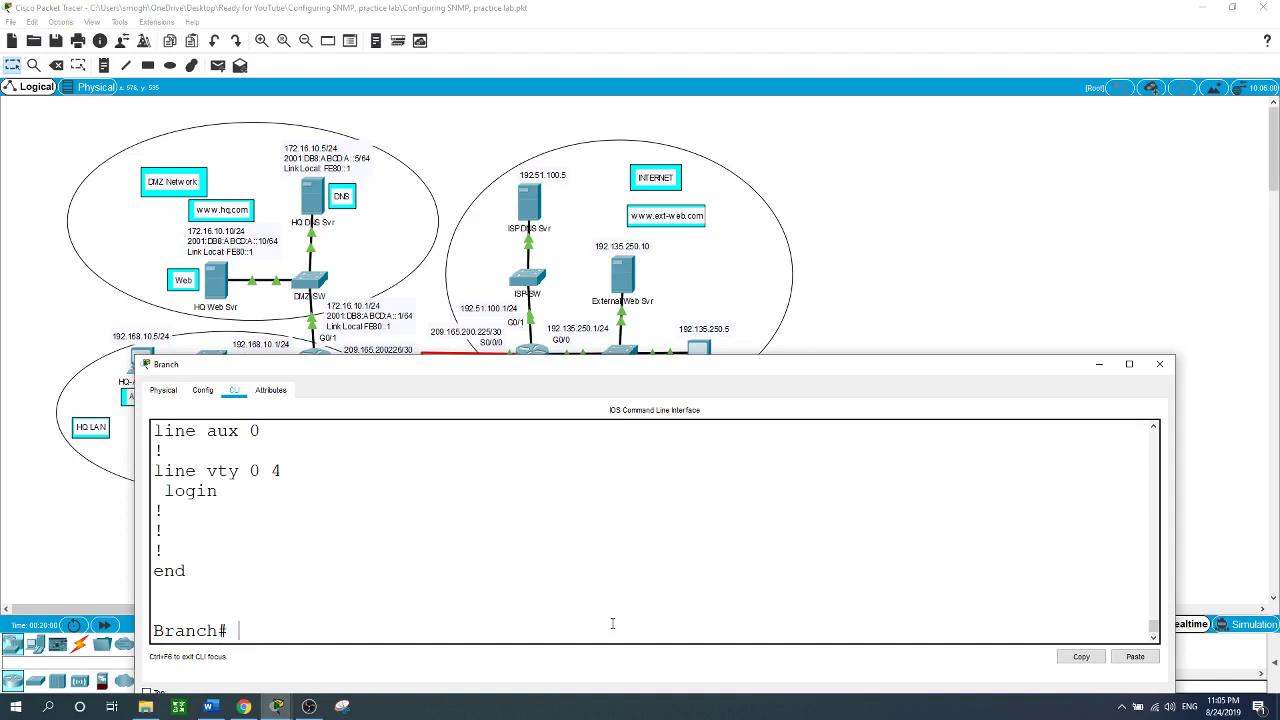
# Step: Add Branch's default route 0.0.0.0 0.0.0.0 via next hop 192.31.7.1
pyautogui.write('conf t')
pyautogui.press('Return')
pyautogui.write('ip route ')
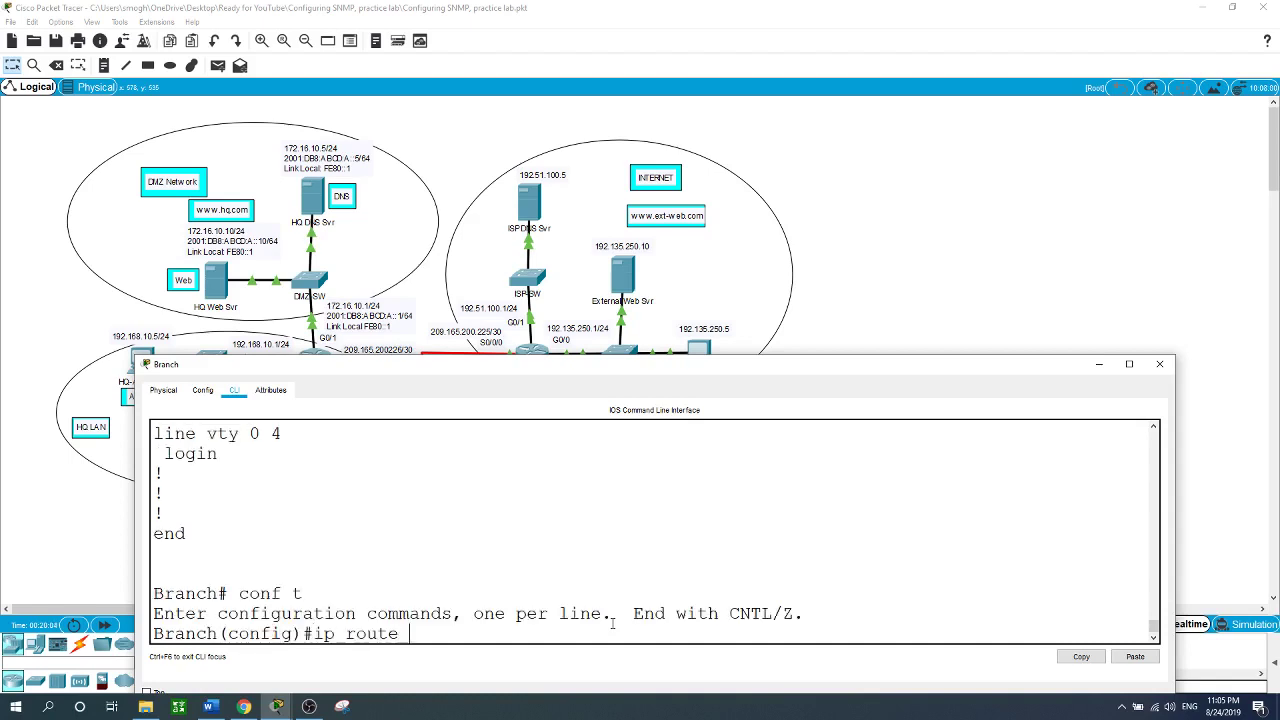
pyautogui.write('0.0.0.0 0.0.0.0')
pyautogui.click(1041, 207)
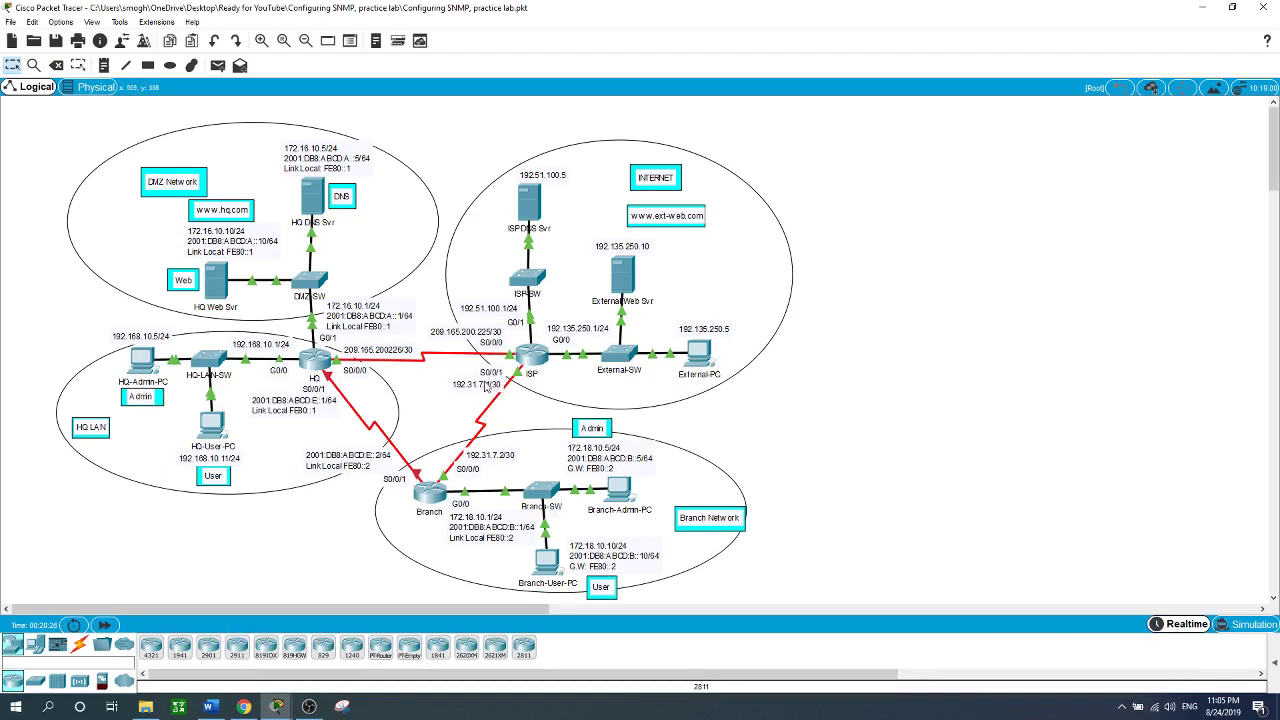
pyautogui.click(428, 490)
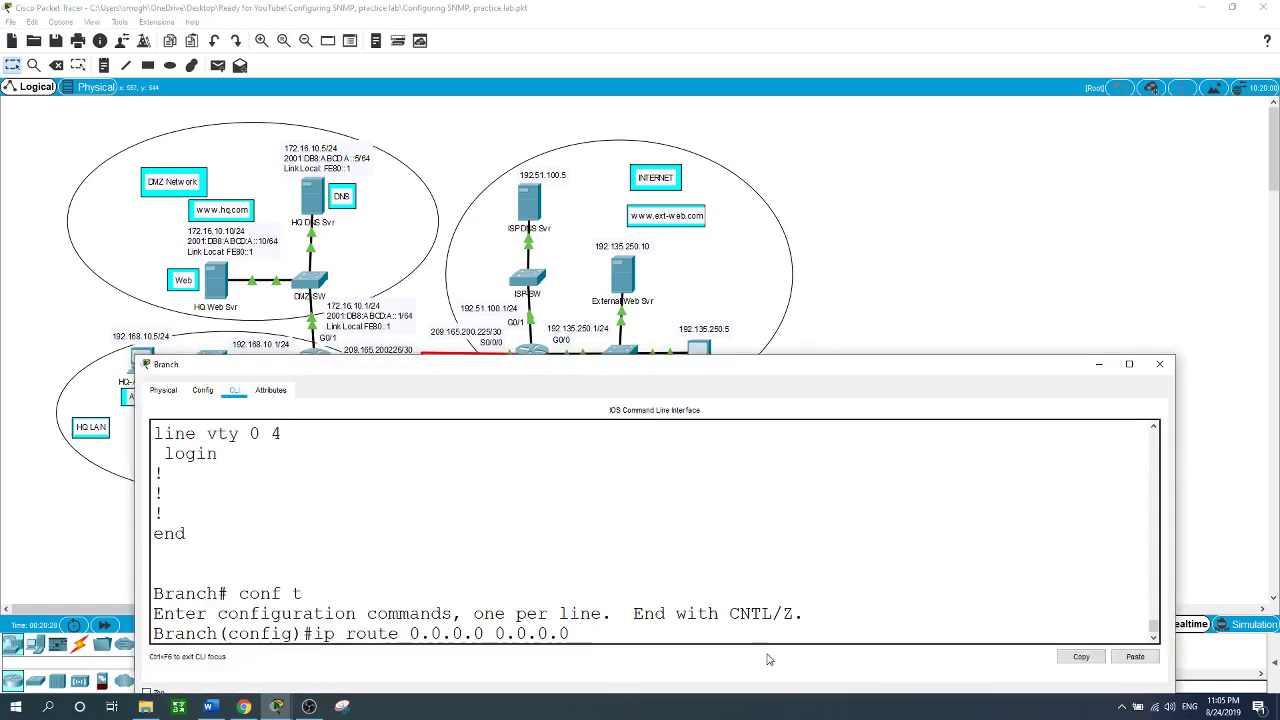
pyautogui.write('192.31.7.1')
pyautogui.press('Return')
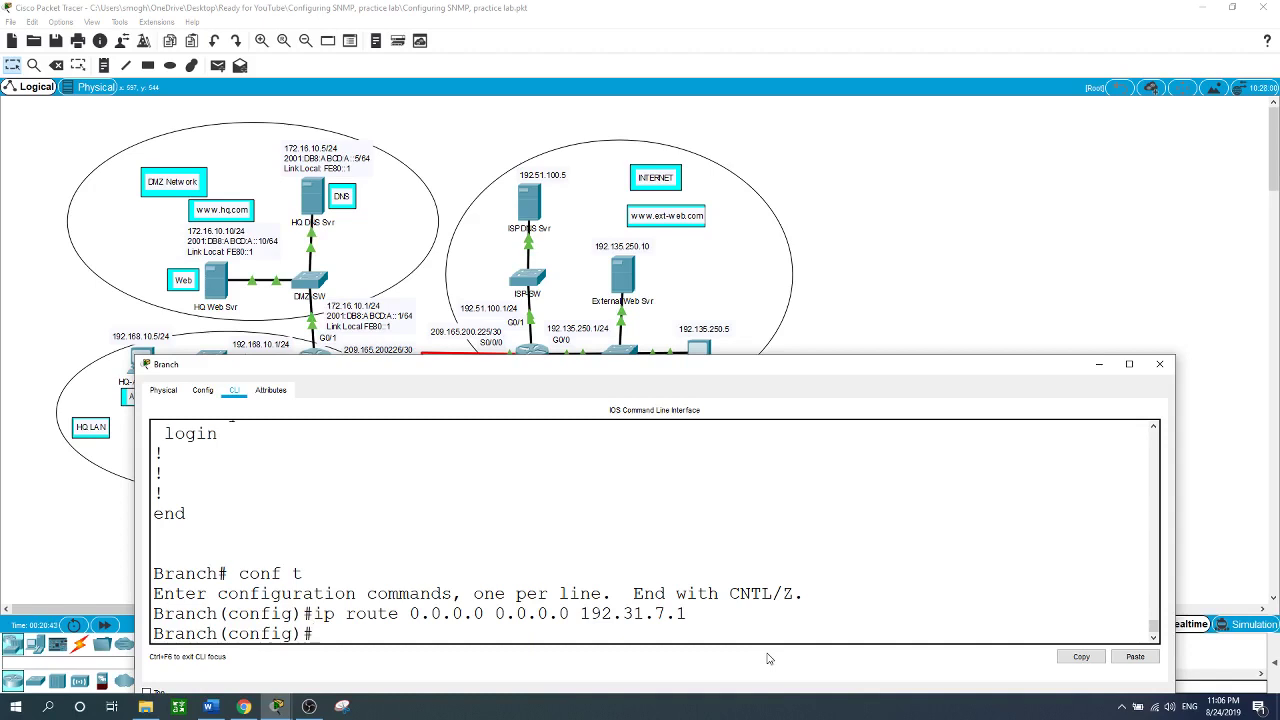
pyautogui.click(1042, 252)
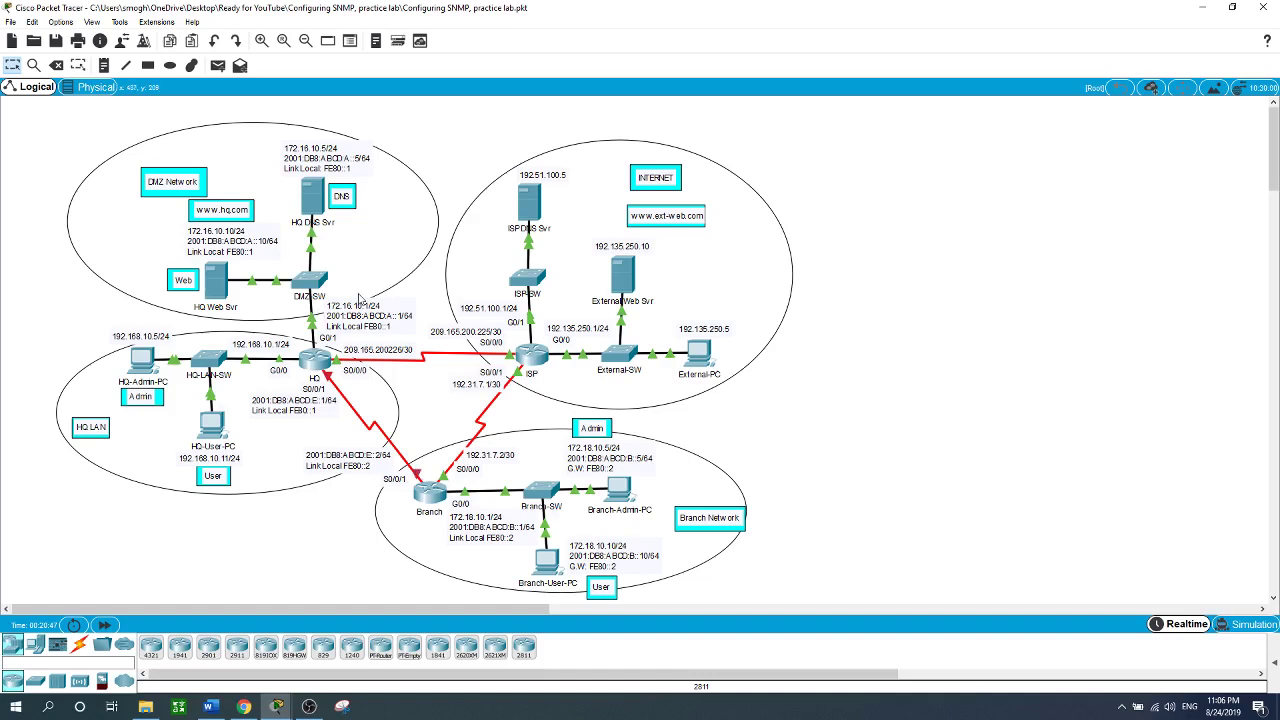
pyautogui.click(425, 499)
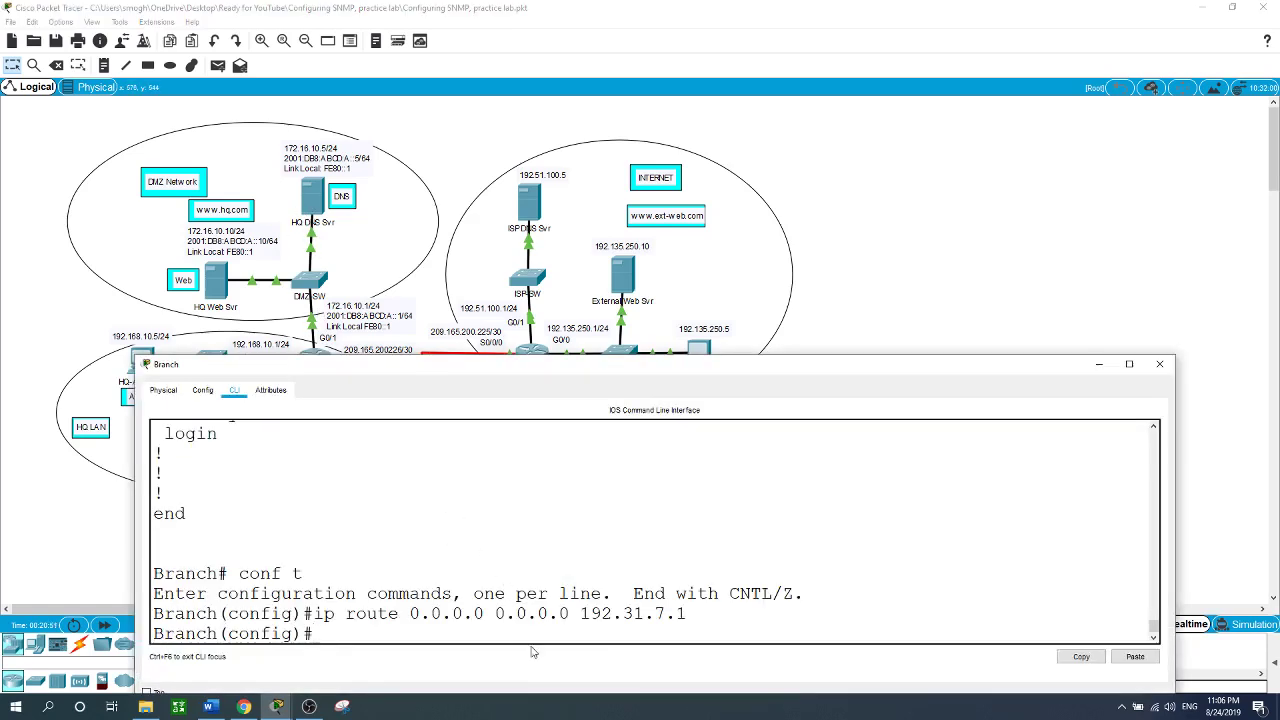
# Step: Add the IPv6 route 2001:DB8:ABCD:A::/64 via 2001:DB8:ABCD:E::1 and close Branch's window
pyautogui.write('ipv6 route 2001')
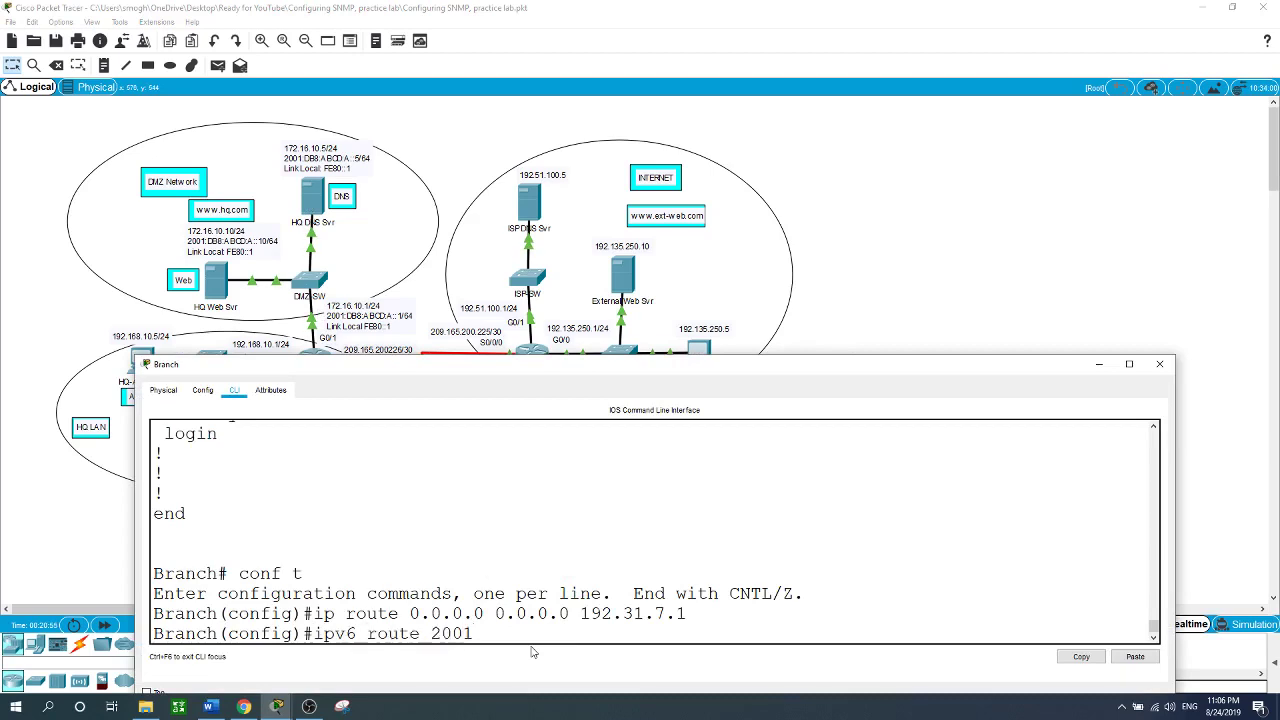
pyautogui.write(':DB8:ABCD:A::/64')
pyautogui.write('2001:DB8:ABCD')
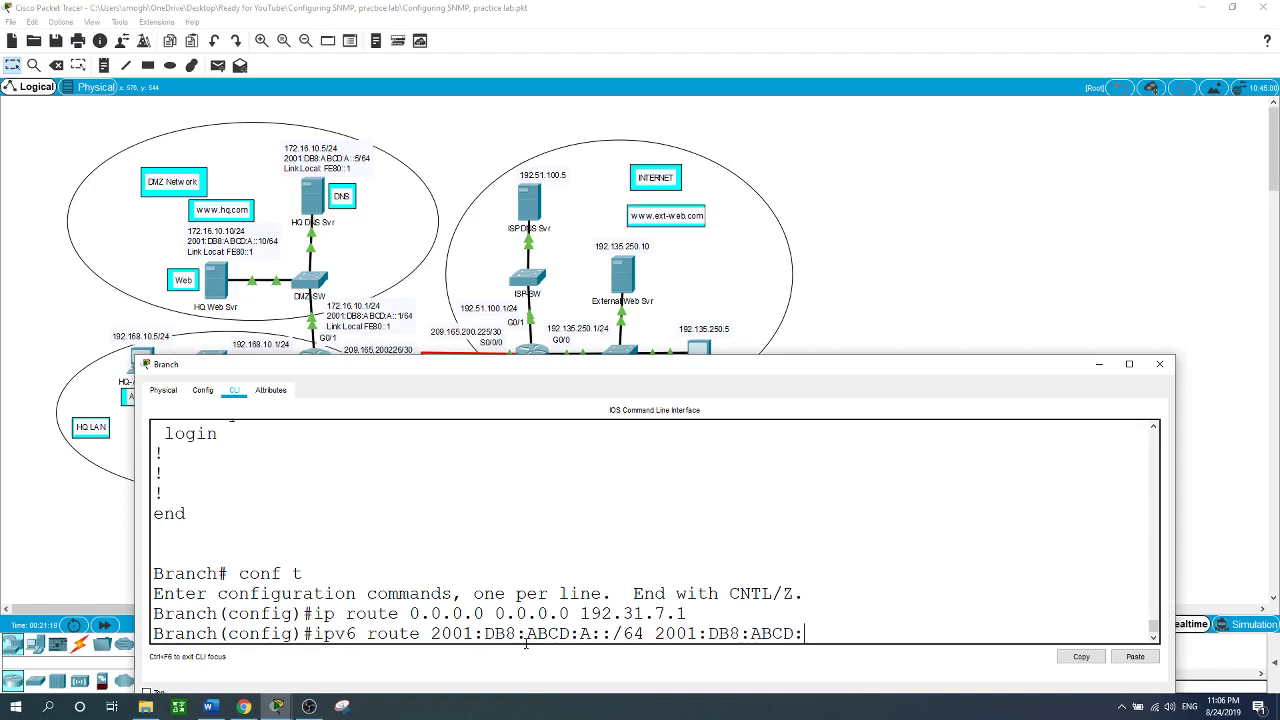
pyautogui.write(':E::1')
pyautogui.moveTo(719, 365); pyautogui.dragTo(734, 478)
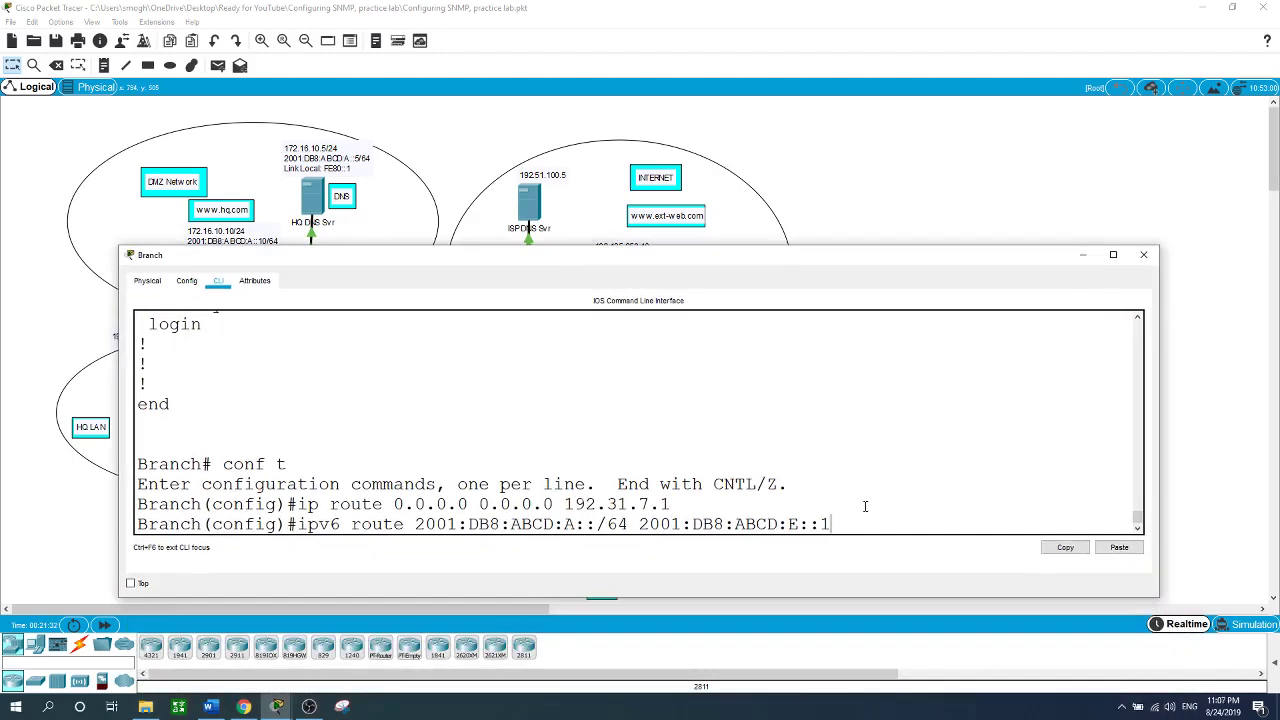
pyautogui.press('Return')
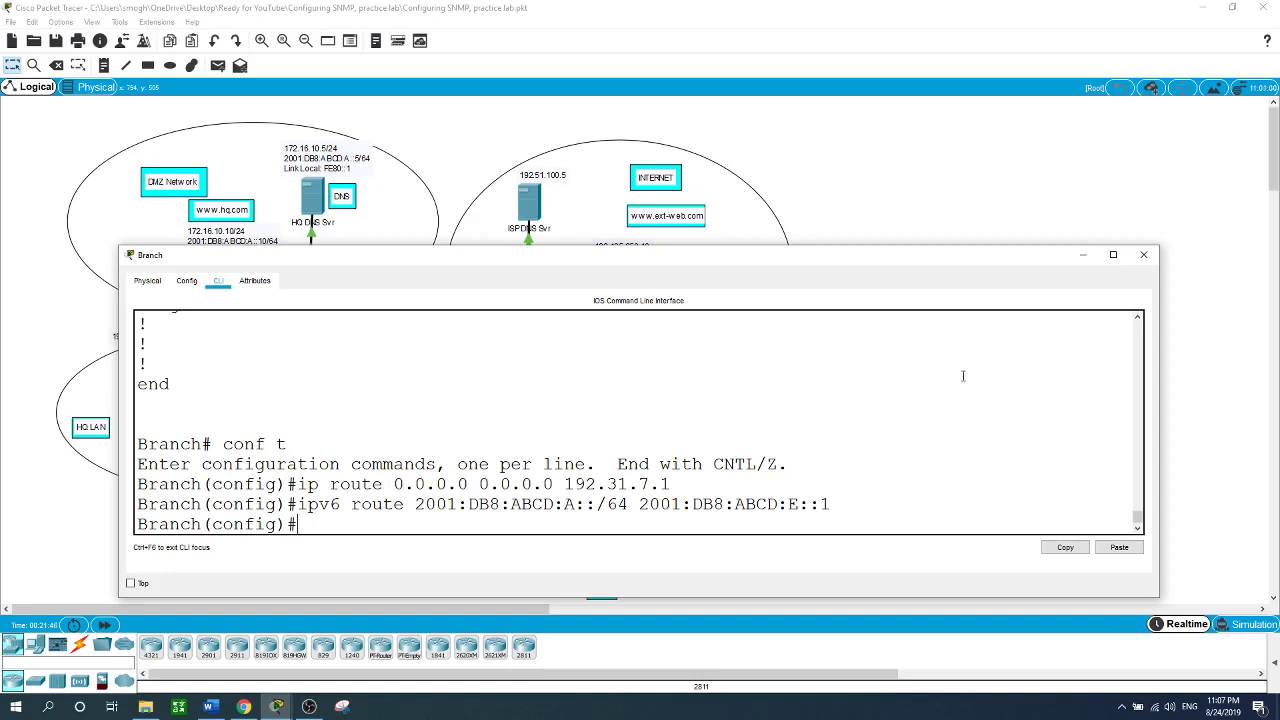
pyautogui.hotkey('alt', 'F4')
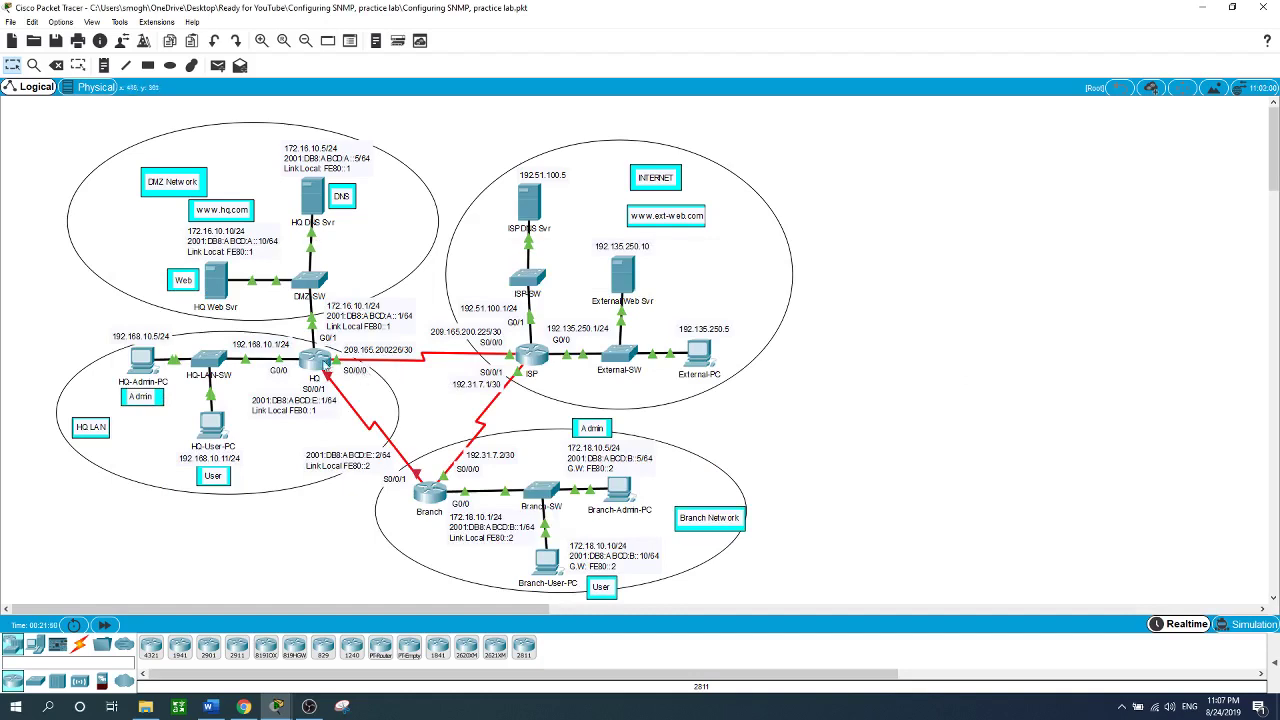
# Step: On HQ's CLI, leave interface mode and create the read-only (RO) SNMP community
pyautogui.click(322, 364)
pyautogui.press('Return')
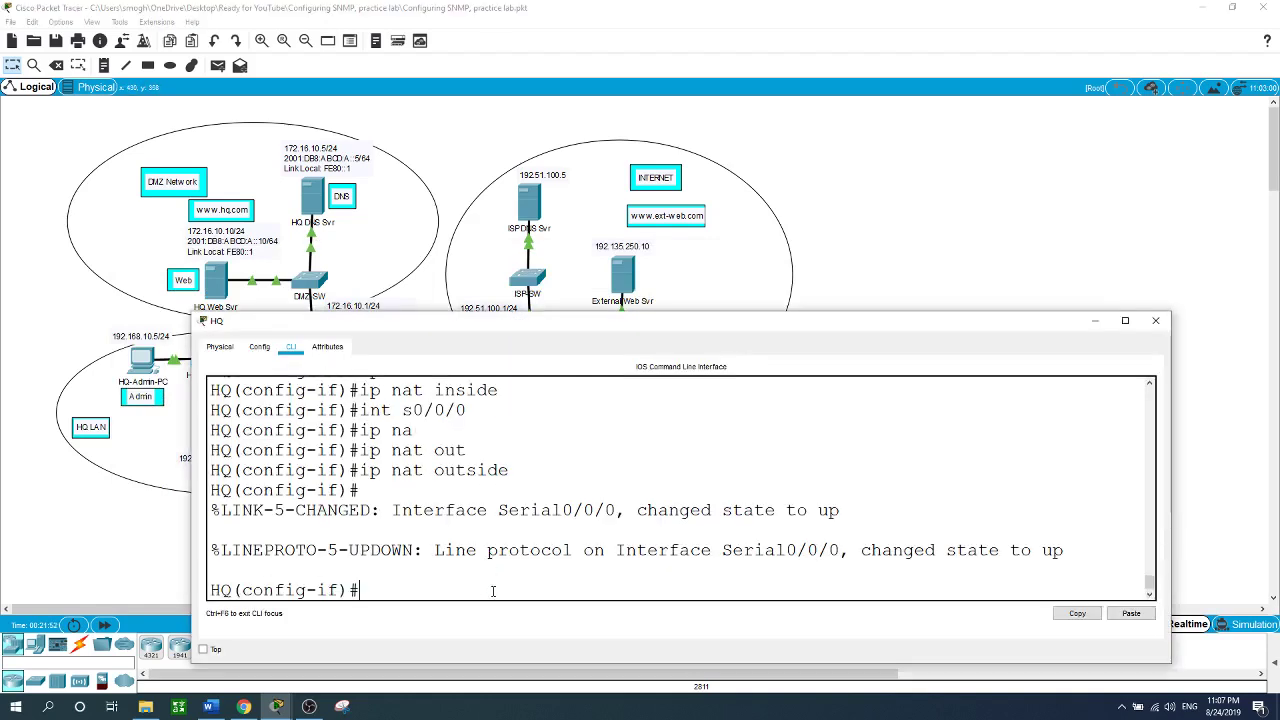
pyautogui.write('exit')
pyautogui.press('Return')
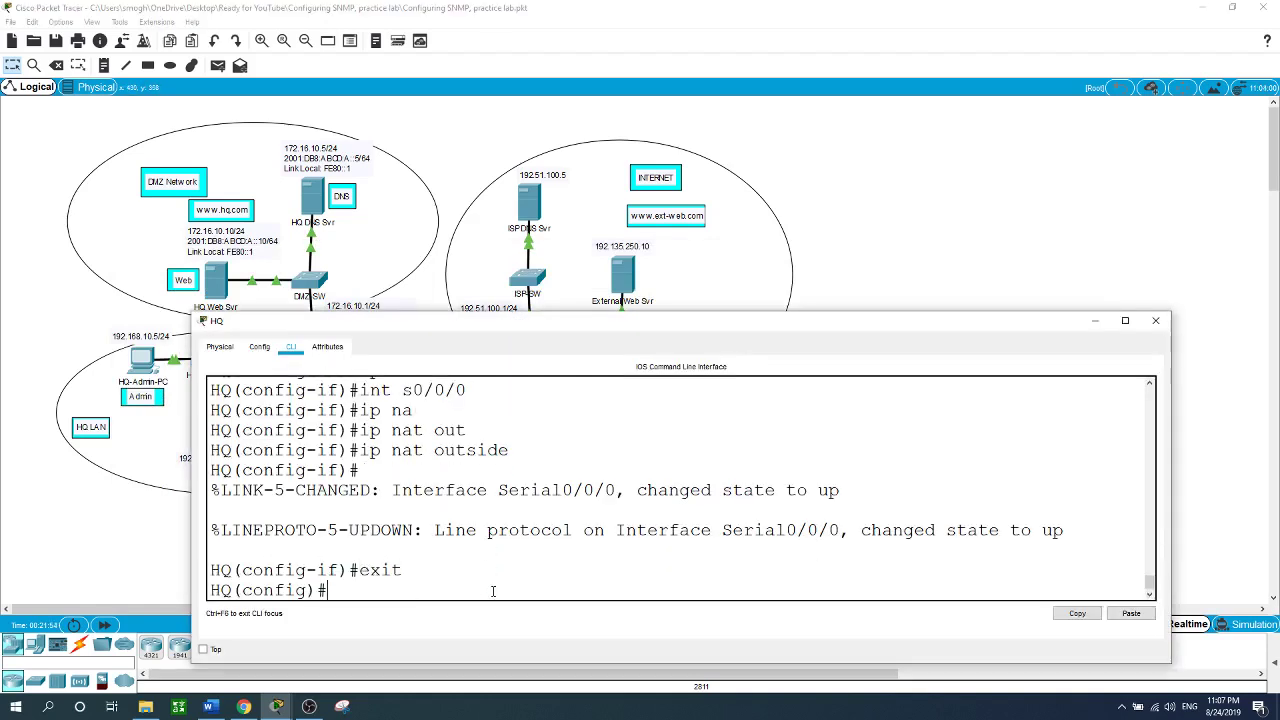
pyautogui.write('snm')
pyautogui.press('Tab')
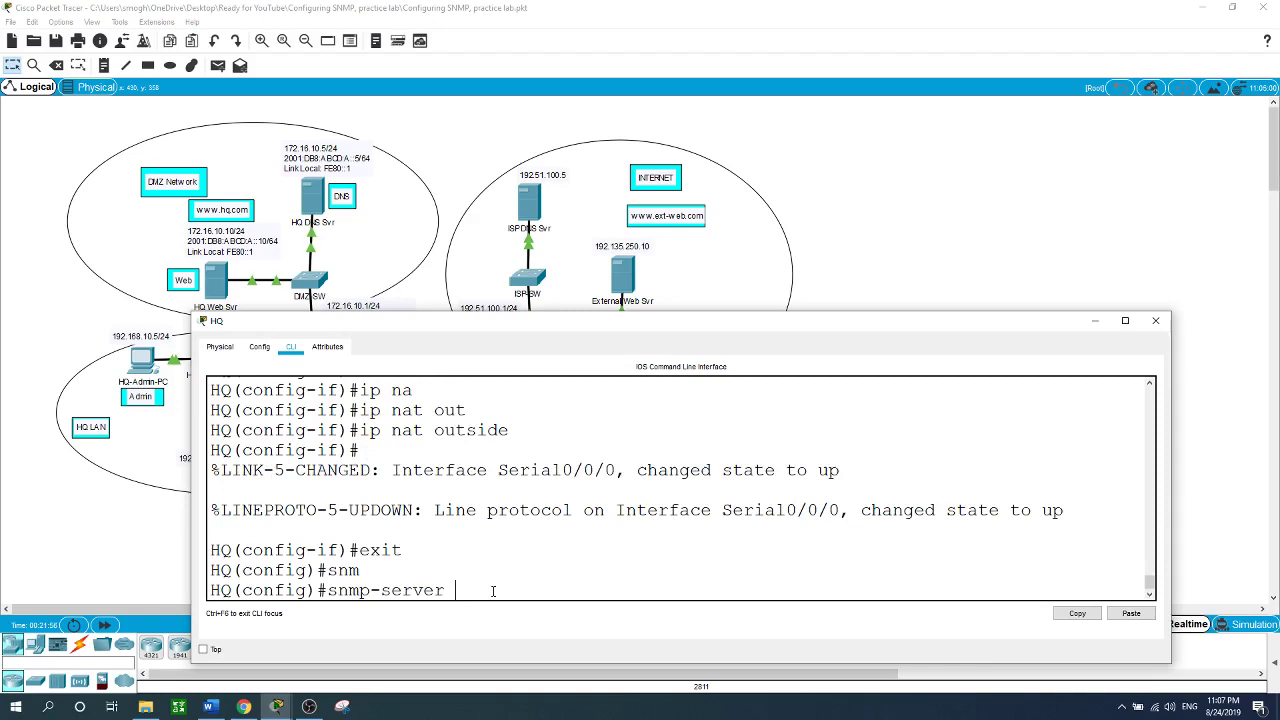
pyautogui.write('com')
pyautogui.press('Tab')
pyautogui.write('hq')
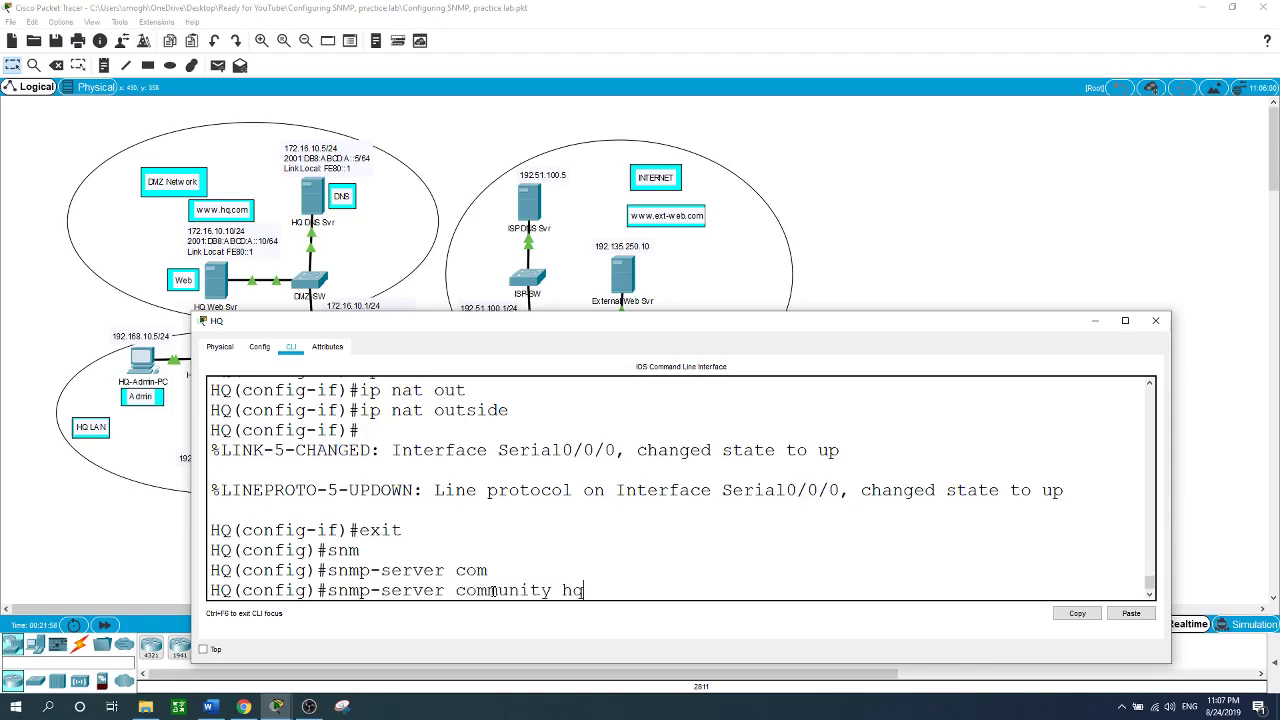
pyautogui.write('-monitor RO')
pyautogui.press('Return')
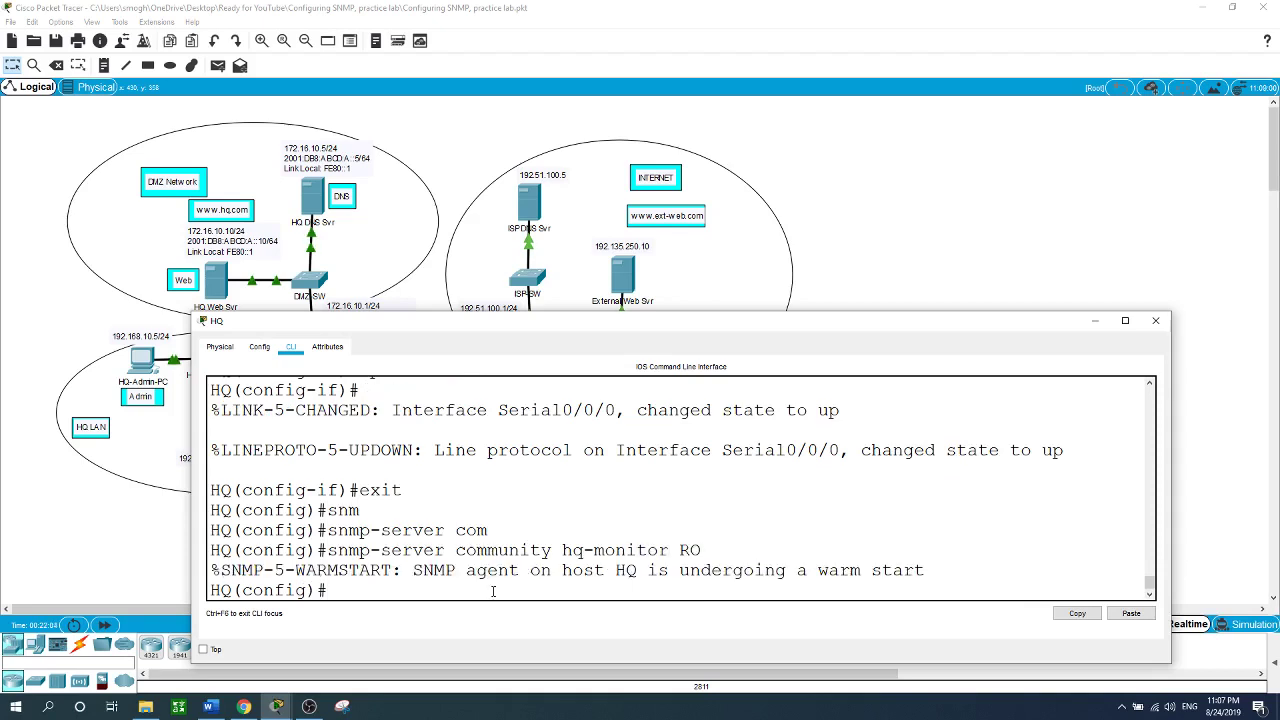
# Step: Create the read-write (rw) SNMP community, then return to HQ's command line
pyautogui.write('snm')
pyautogui.press('Tab')
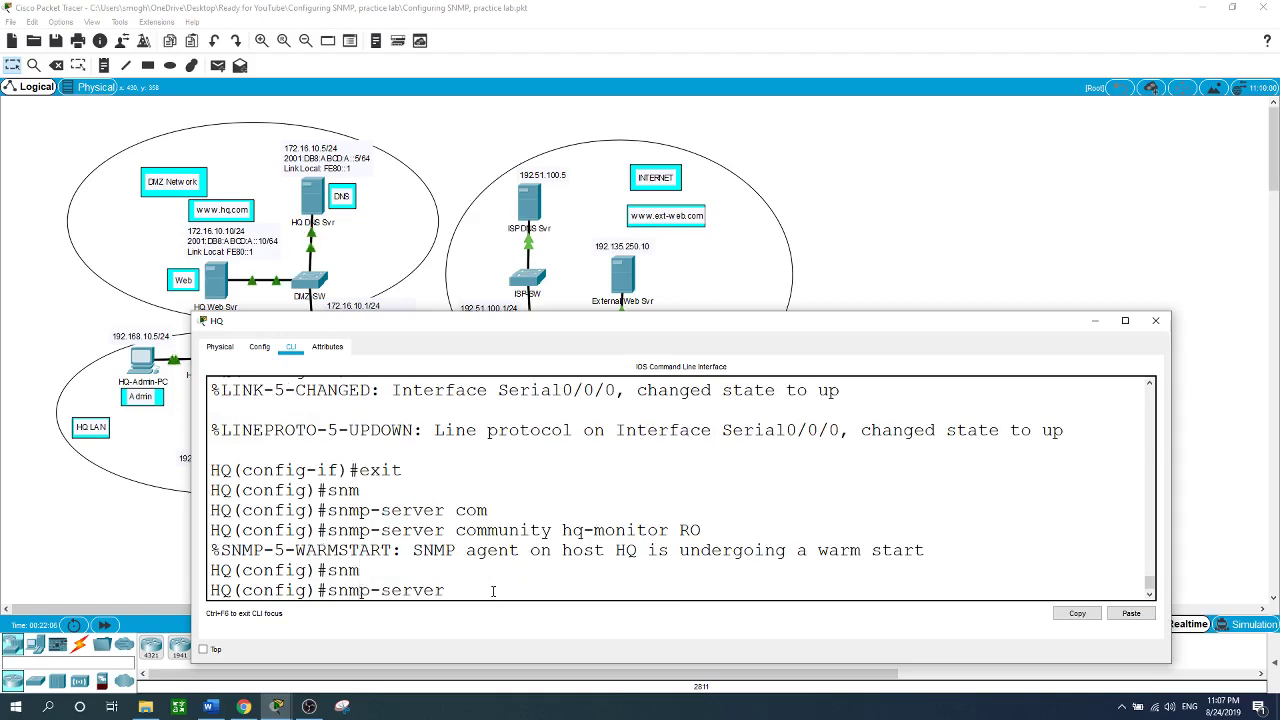
pyautogui.write('com')
pyautogui.press('Tab')
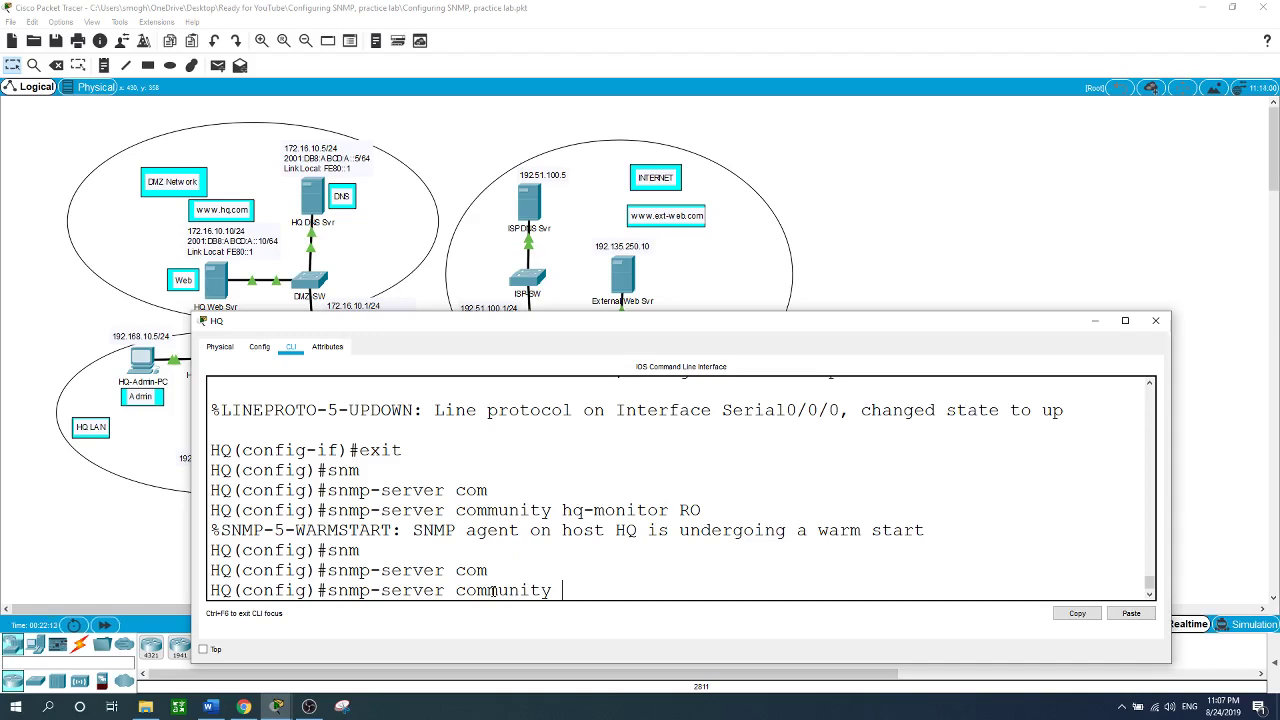
pyautogui.write('hq-inside rw')
pyautogui.press('Return')
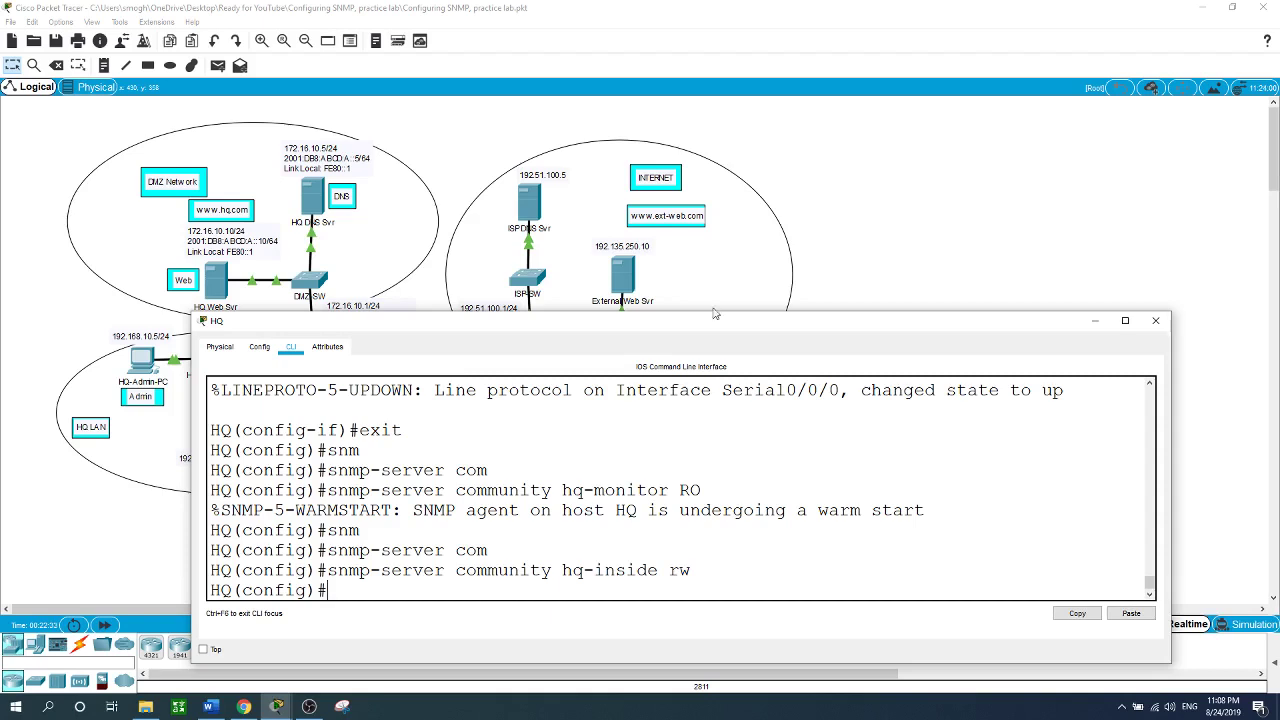
pyautogui.click(926, 201)
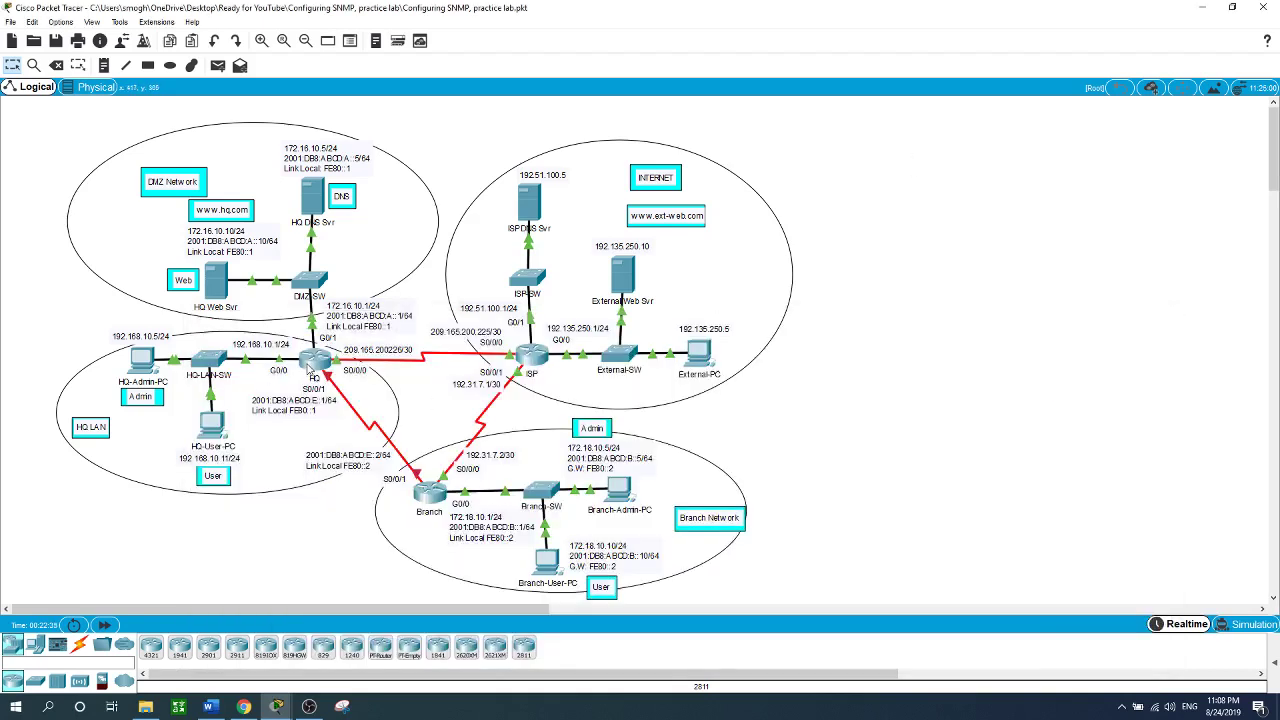
pyautogui.moveTo(313, 368)
pyautogui.click(315, 360)
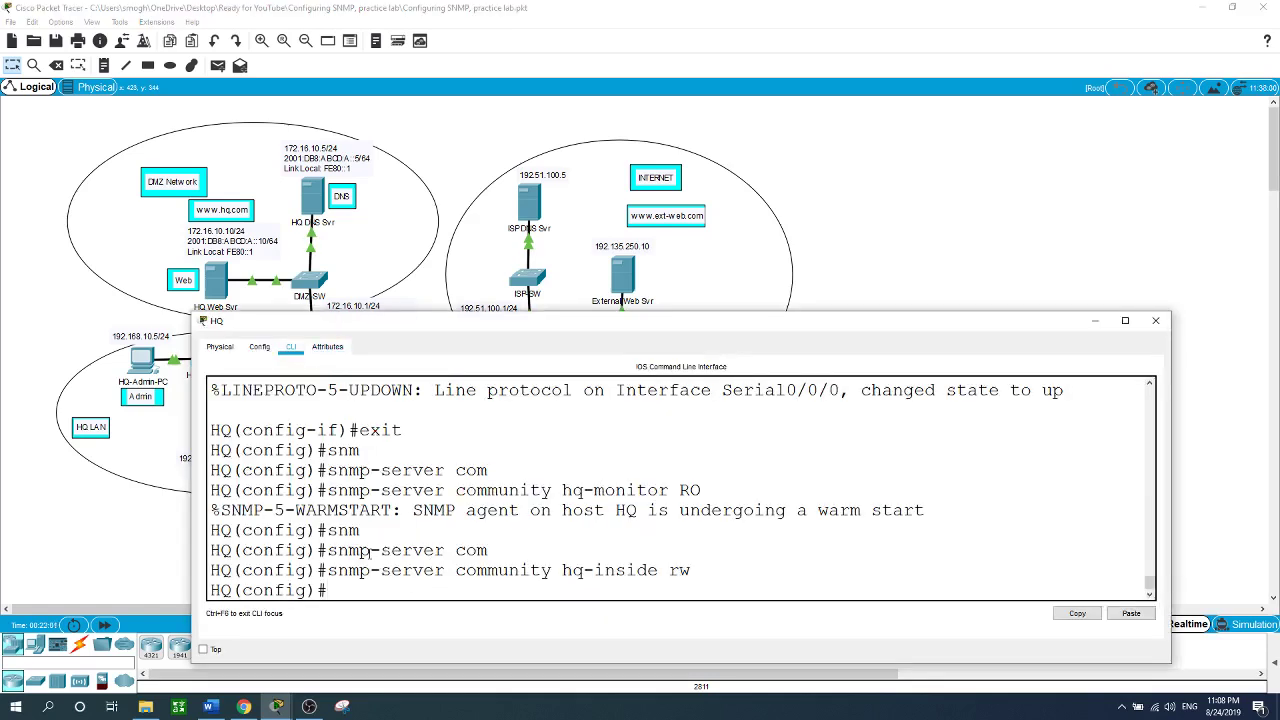
# Step: Create access list 1 permitting 192.168.10.0 0.0.0.255 on HQ
pyautogui.write('acc')
pyautogui.press('Tab')
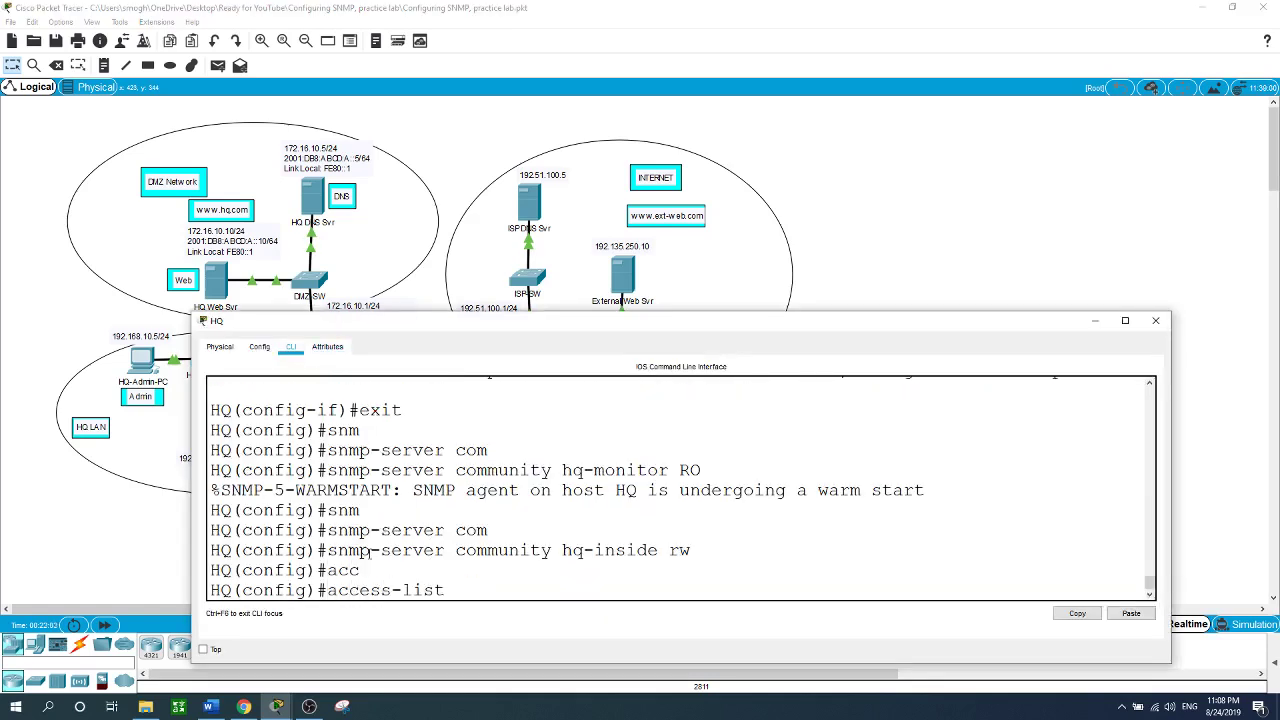
pyautogui.write('1 pe')
pyautogui.press('Tab')
pyautogui.write('192.16')
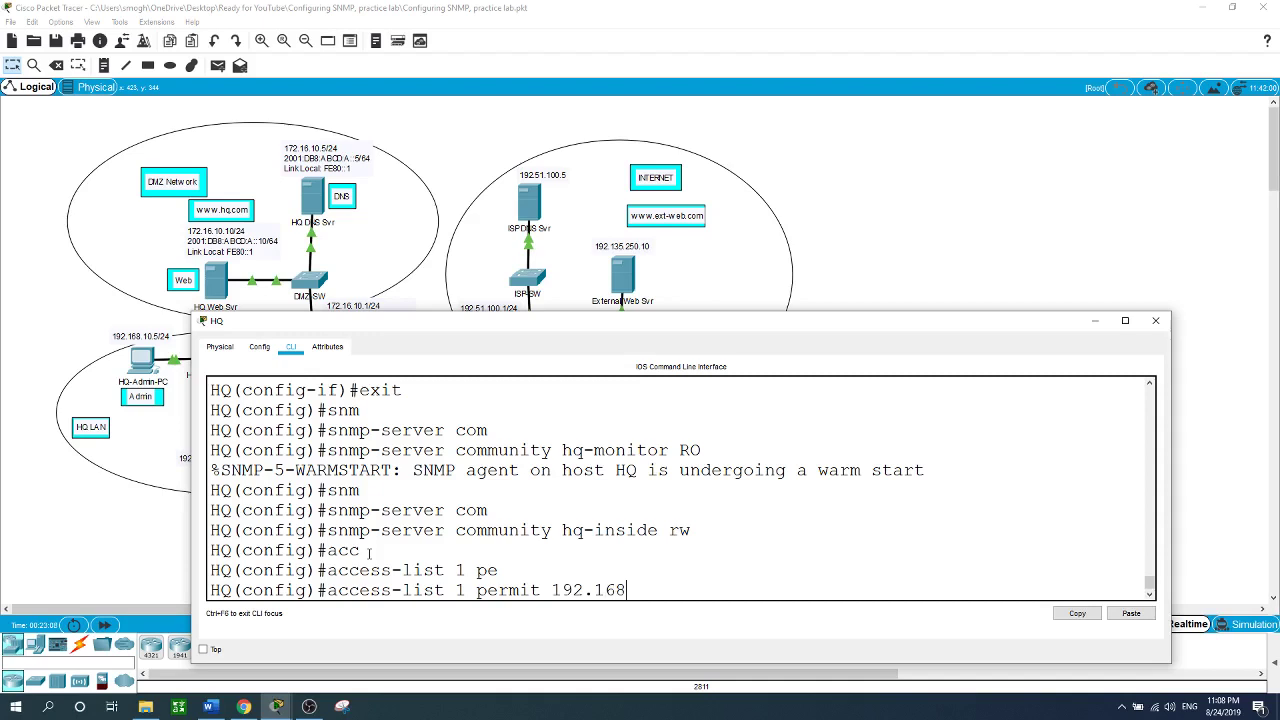
pyautogui.write('.10.0 0.0.0.255')
pyautogui.press('Return')
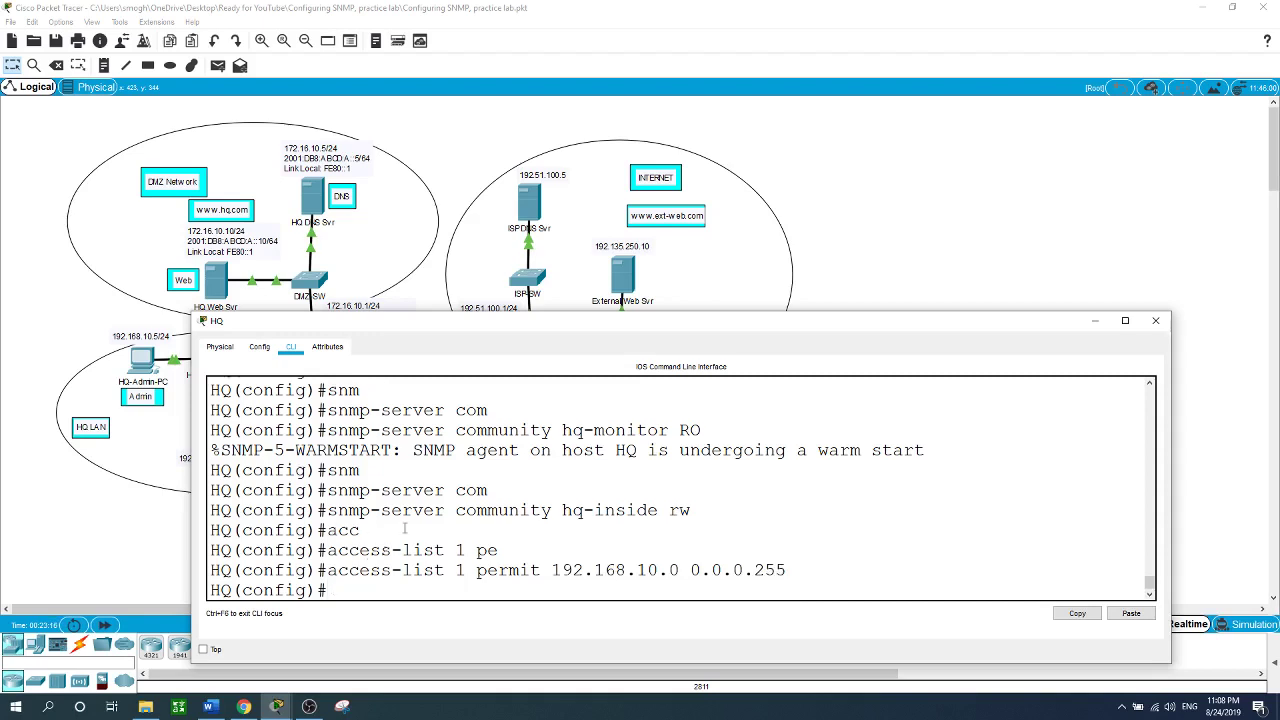
# Step: View the topology, then close and reopen the HQ router's command line
pyautogui.click(920, 231)
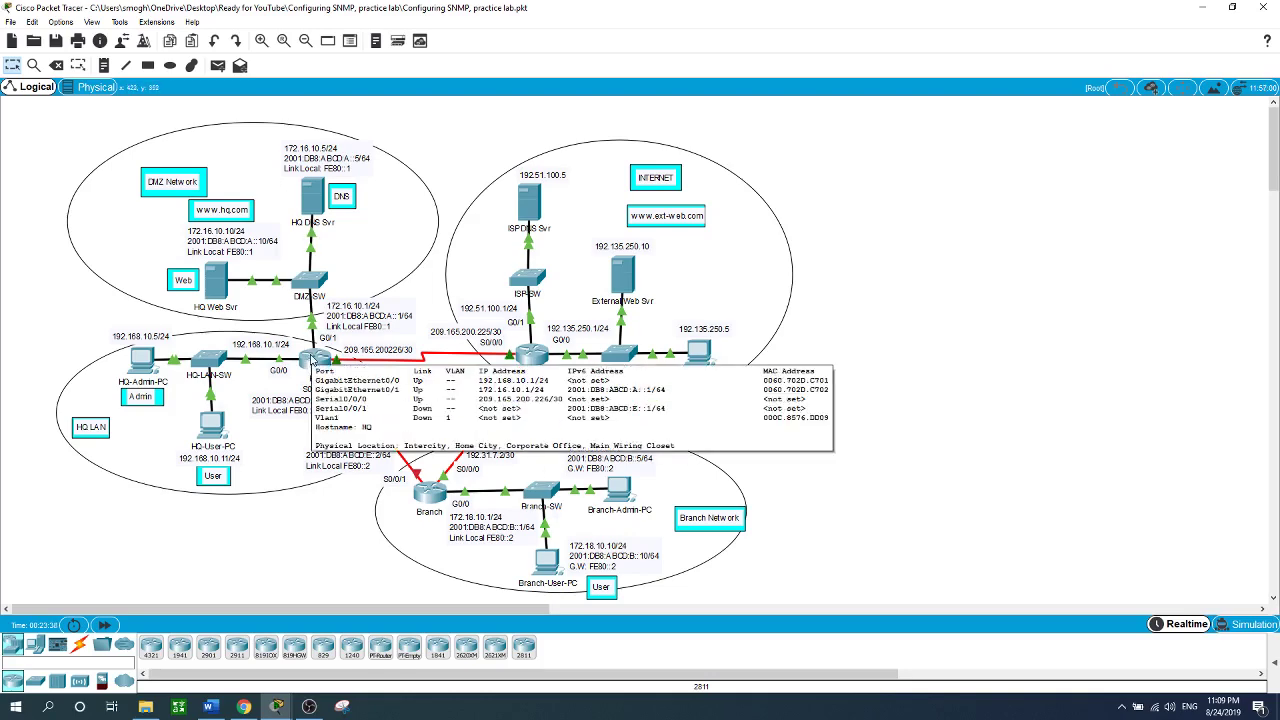
pyautogui.click(313, 358)
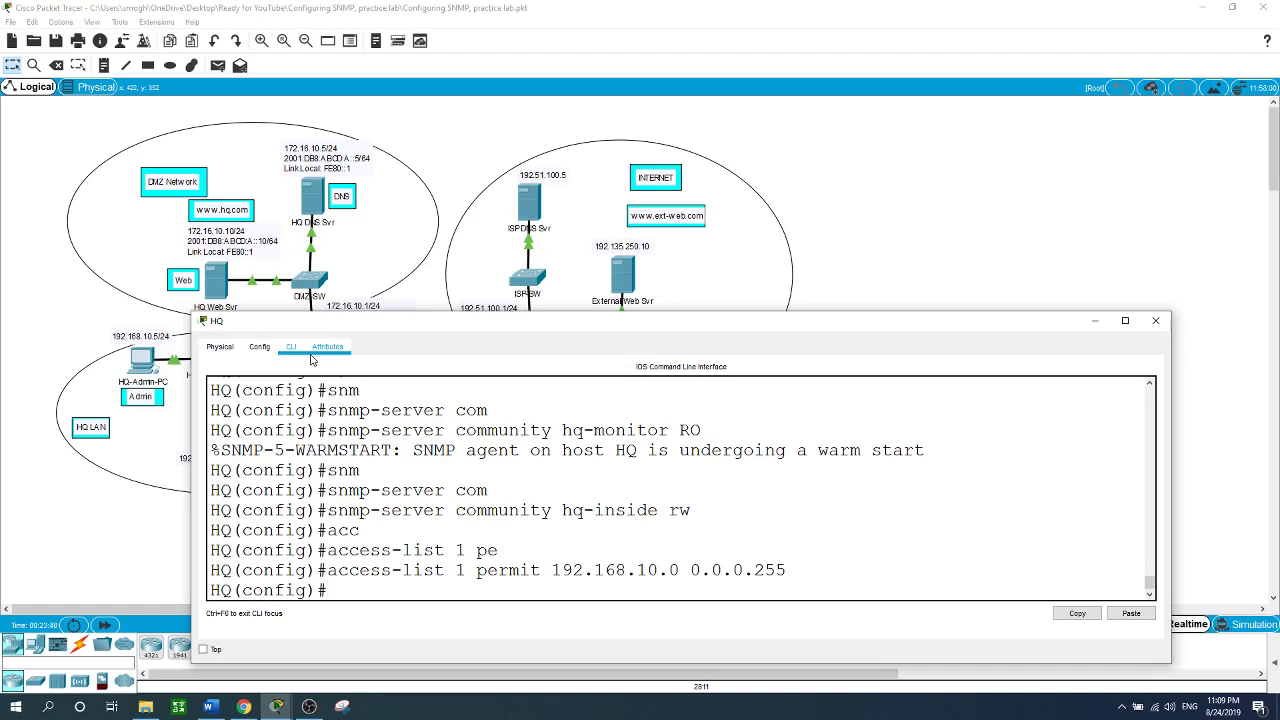
pyautogui.hotkey('alt', 'F4')
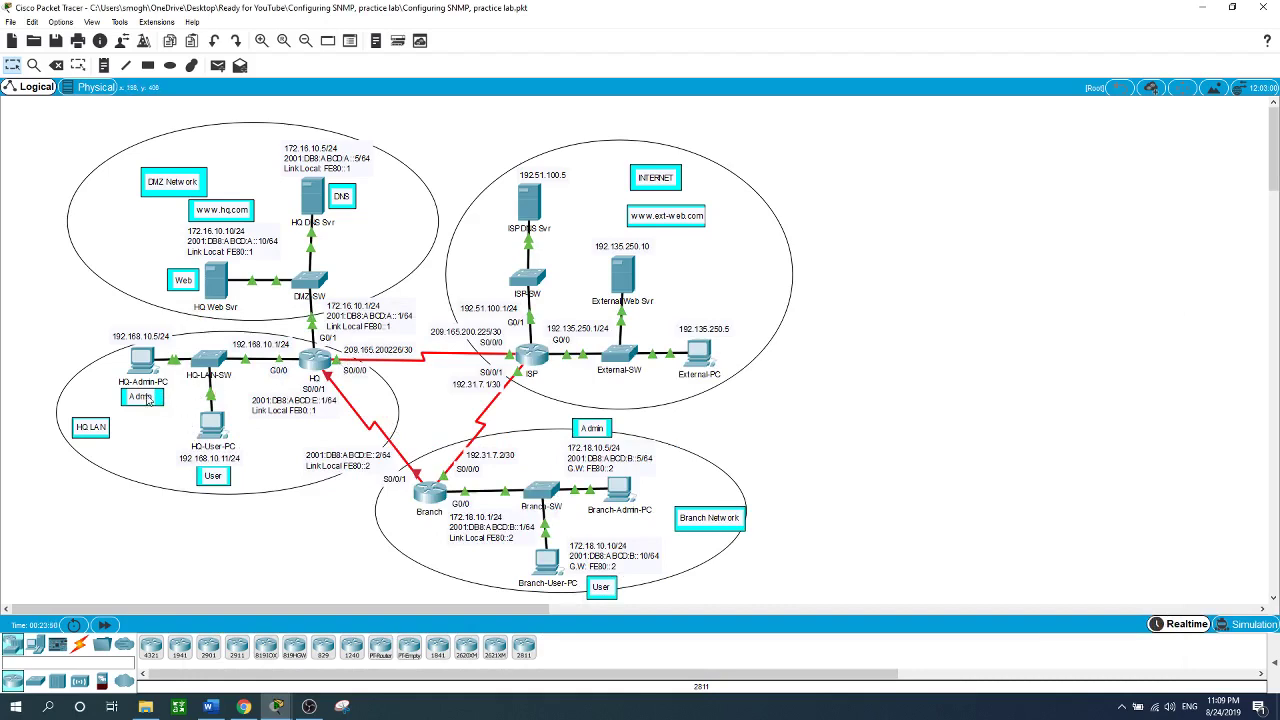
pyautogui.click(316, 362)
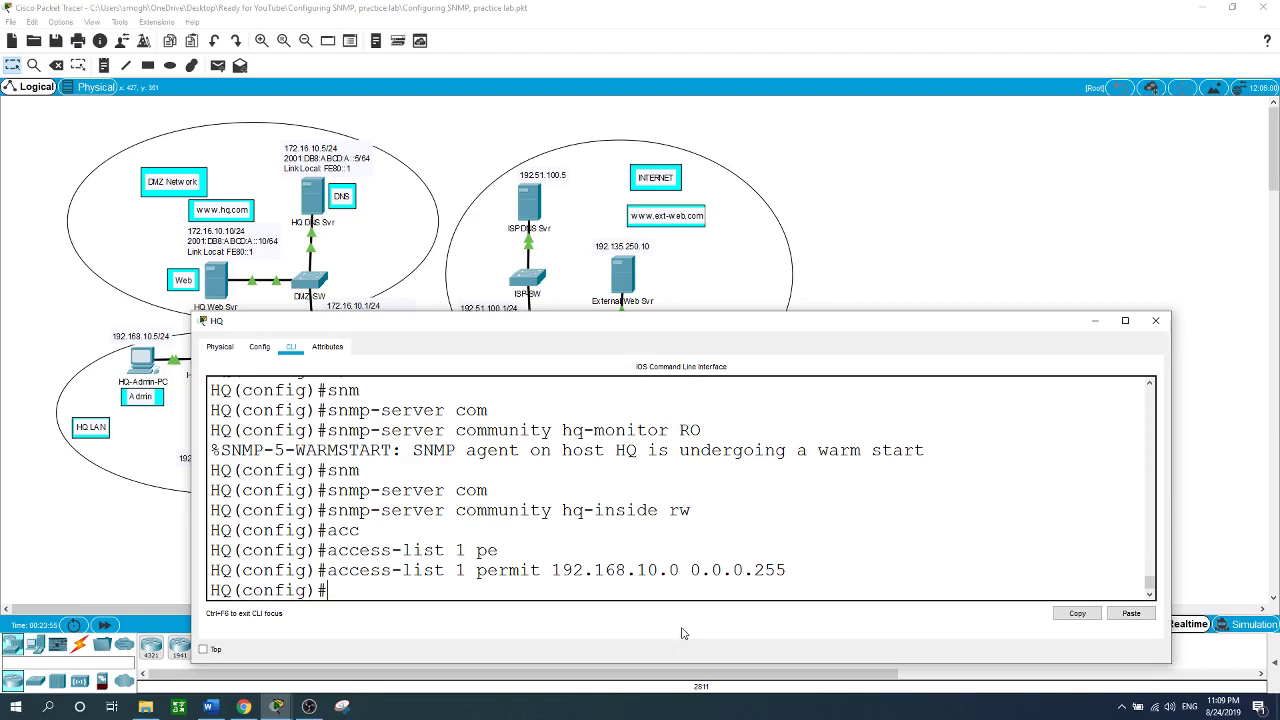
# Step: Enter 'access-list 12 permit host 192.168.10.5' on HQ
pyautogui.write('ac')
pyautogui.press('Tab')
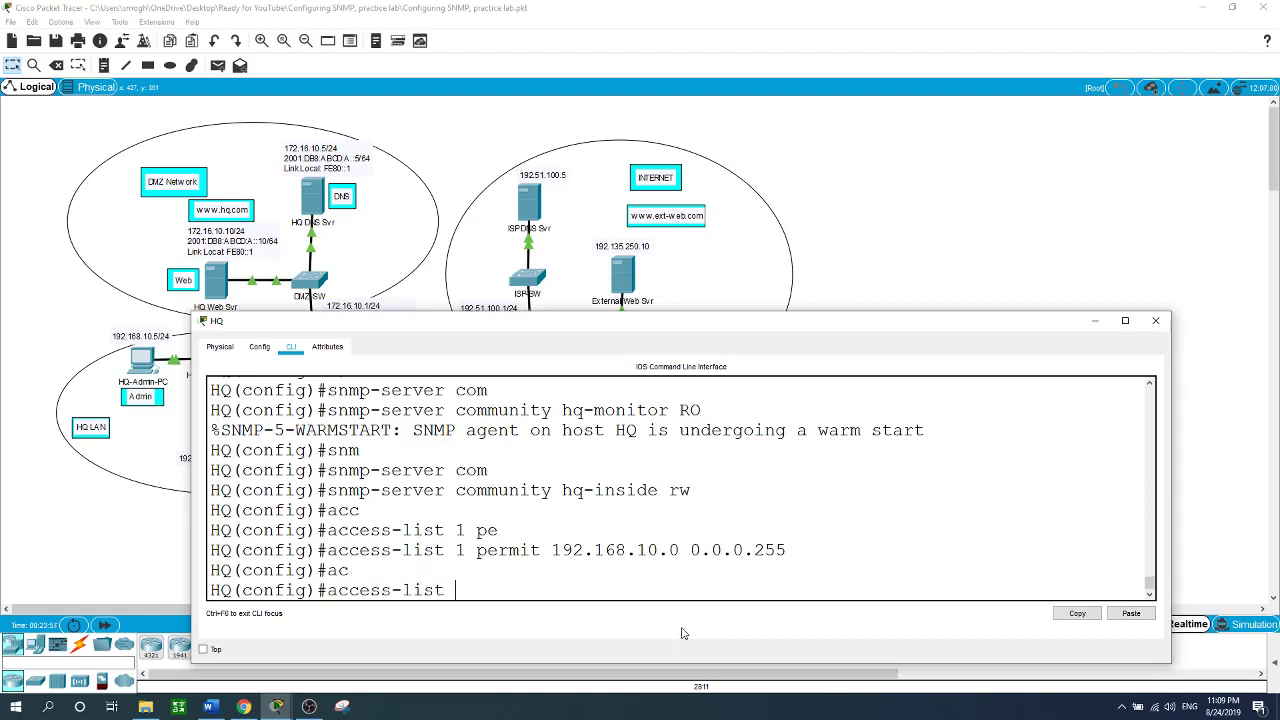
pyautogui.write('12 per')
pyautogui.press('Tab')
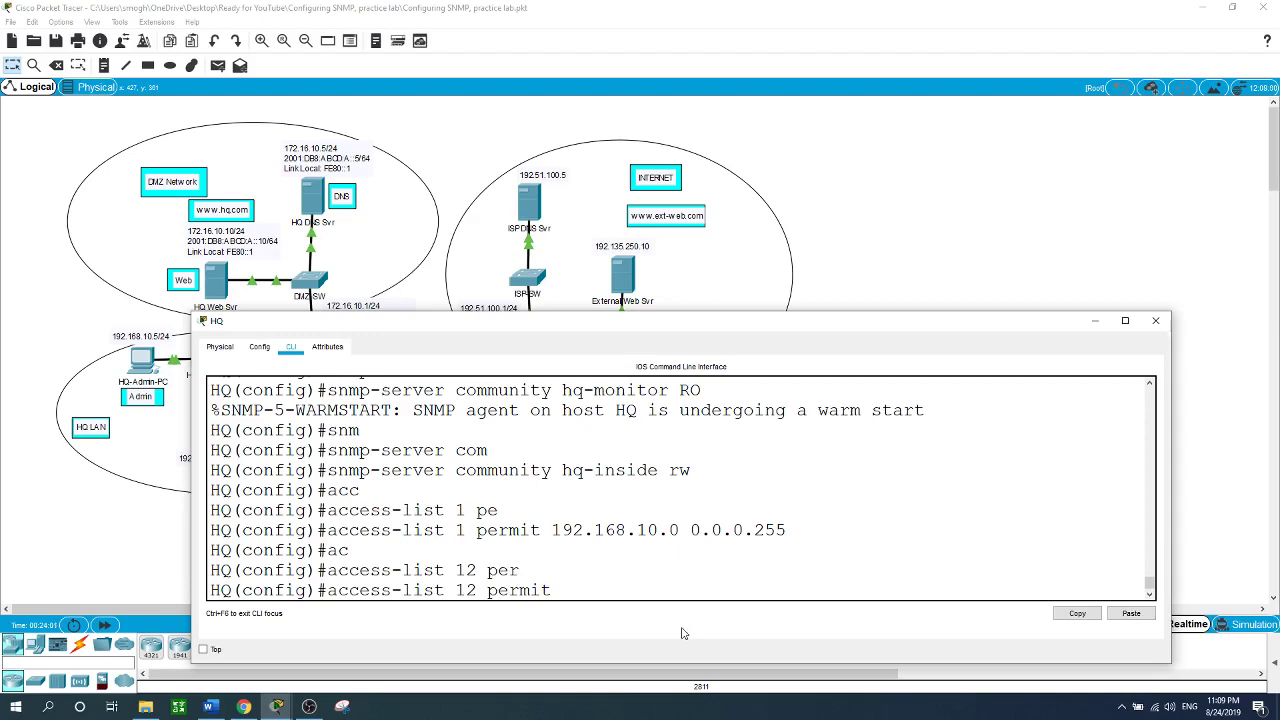
pyautogui.write('host')
pyautogui.write('192.168.10.5')
pyautogui.press('Return')
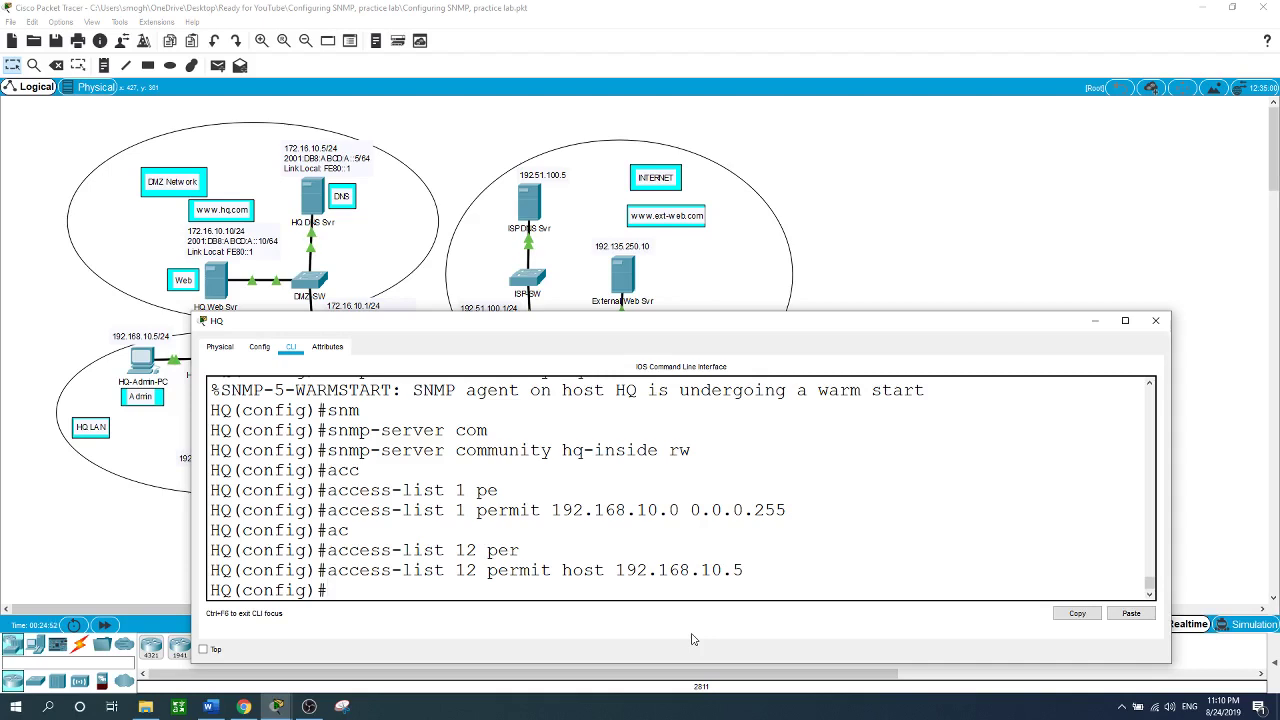
# Step: Clear the prompt and enter configuration for VTY lines 0 to 15 with 'line vty 0 15'
pyautogui.tripleClick(437, 591)
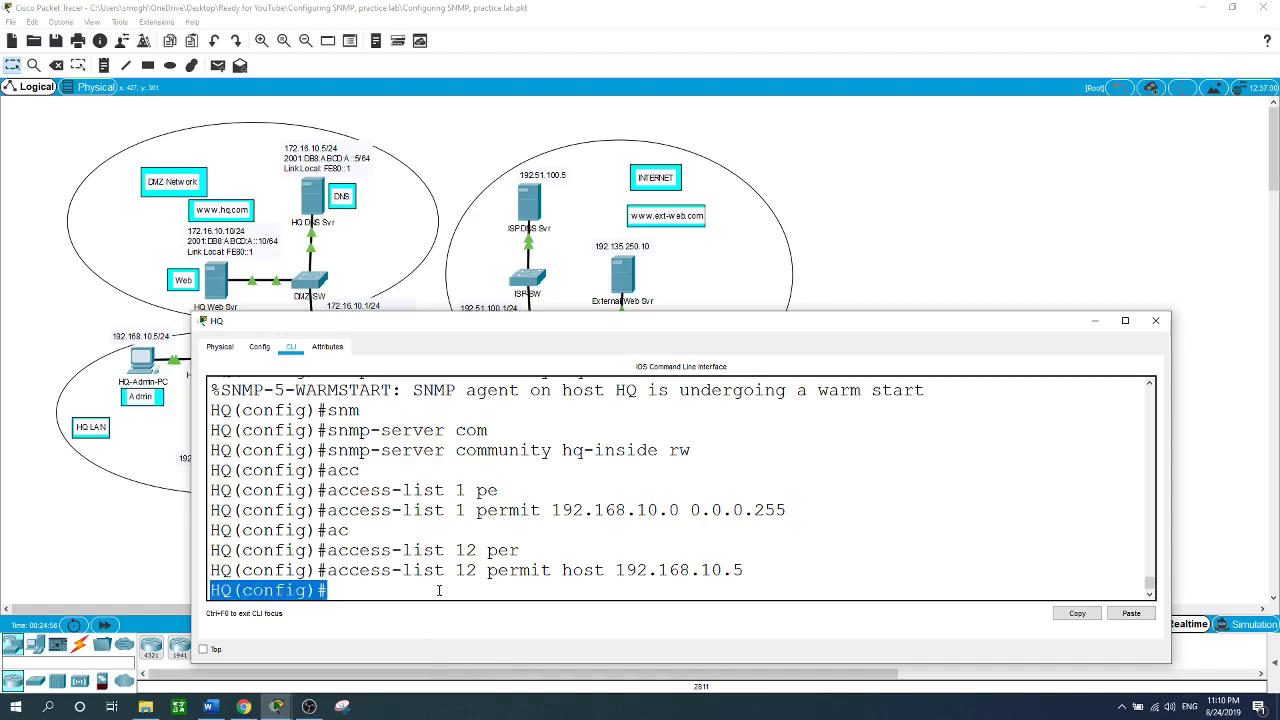
pyautogui.write('line')
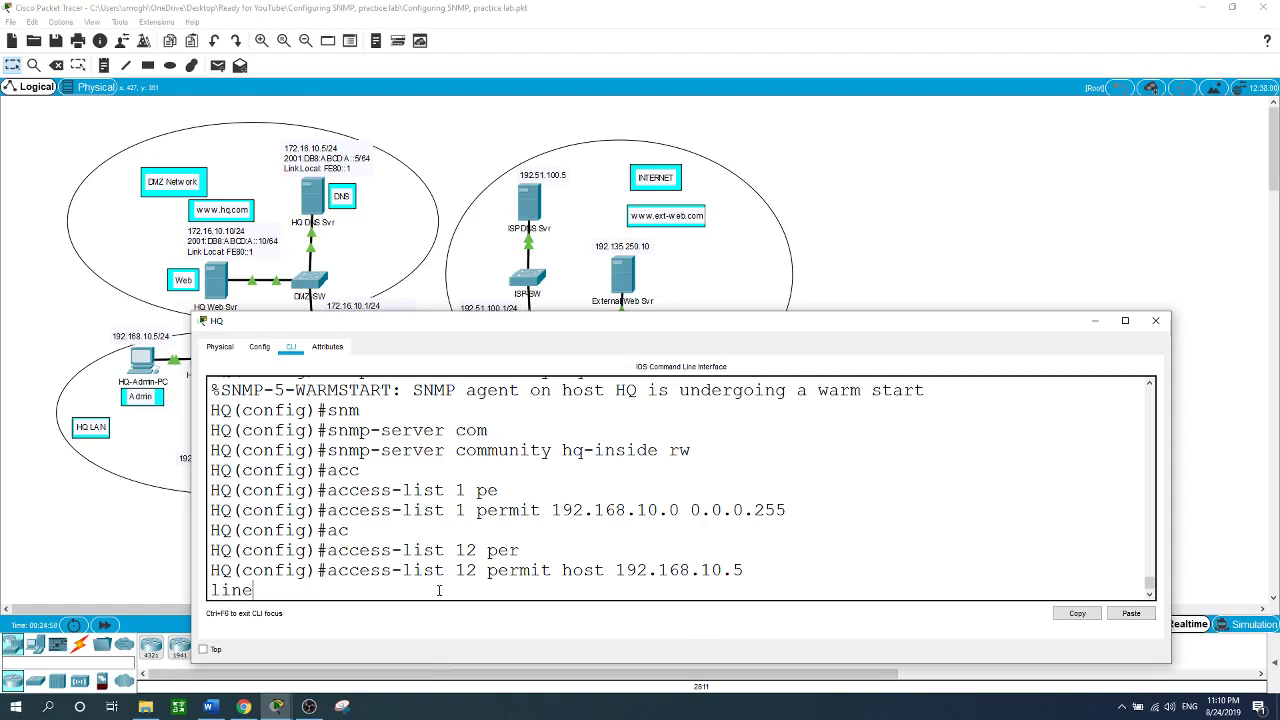
pyautogui.press('BackSpace')
pyautogui.press('BackSpace')
pyautogui.press('BackSpace')
pyautogui.press('BackSpace')
pyautogui.press('Return')
pyautogui.write('line')
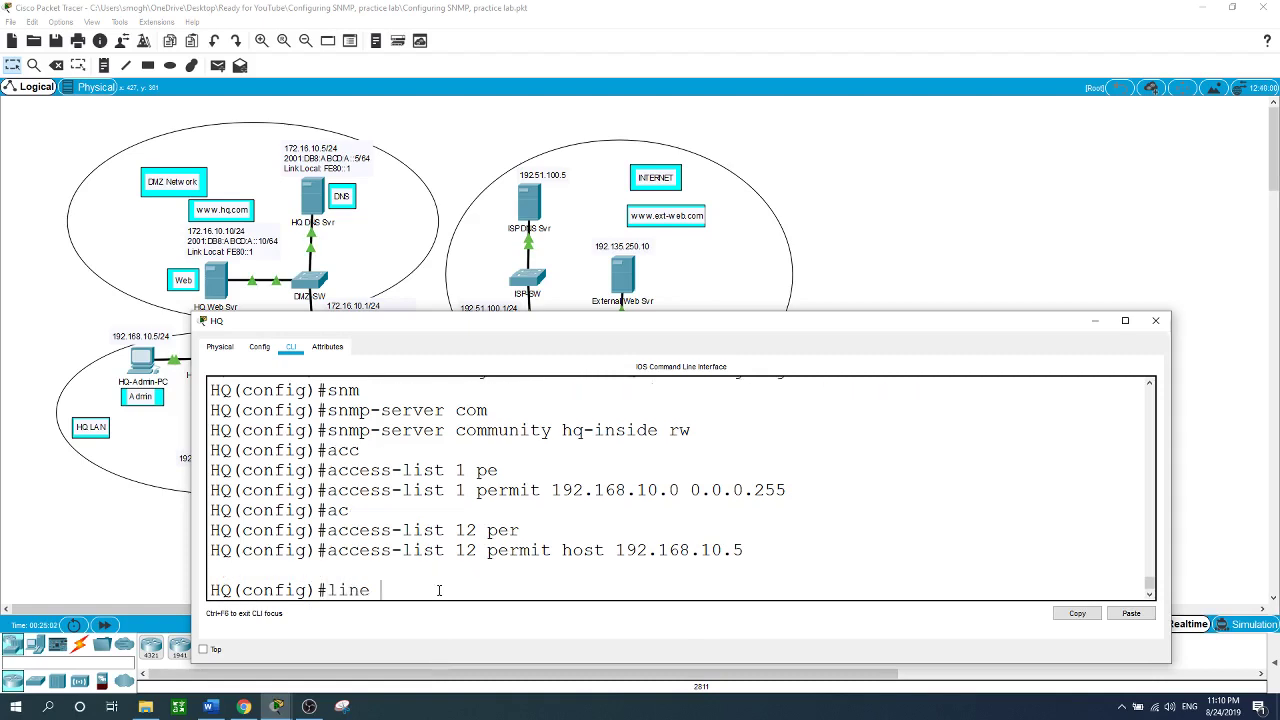
pyautogui.write(' vty 0 15')
pyautogui.press('Return')
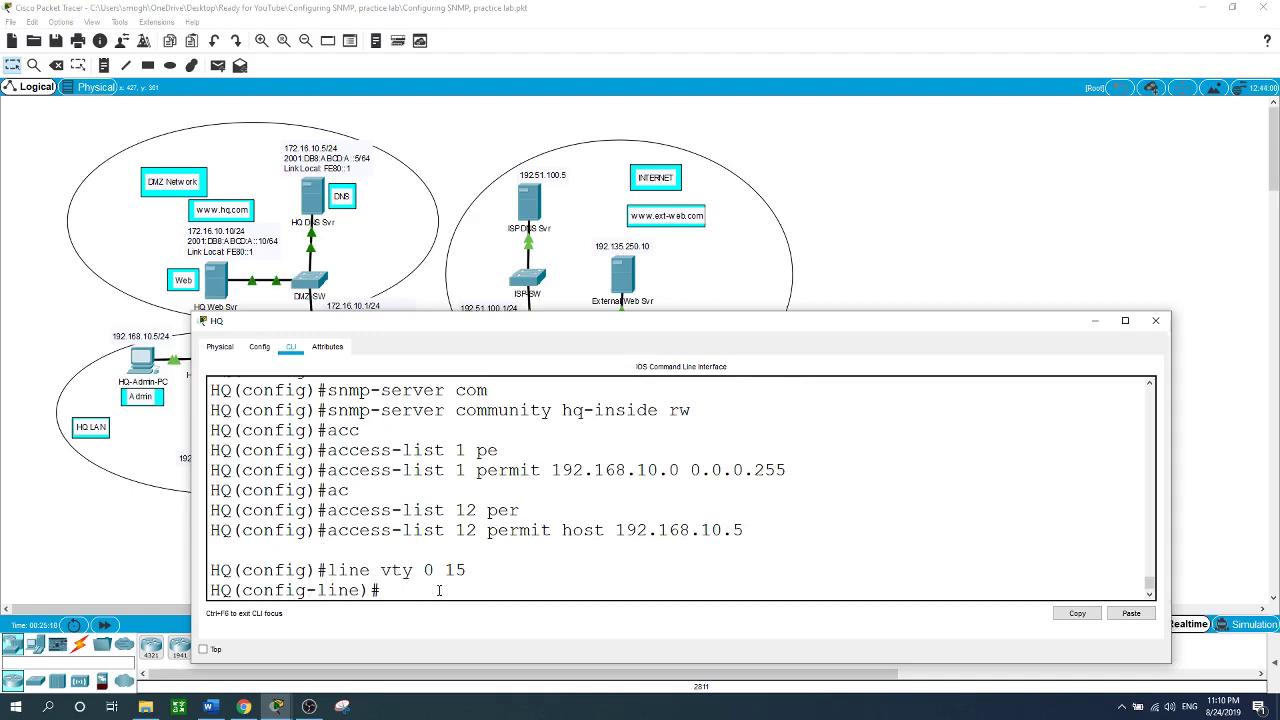
# Step: Apply 'access-class 12 in' to the VTY lines, then exit to global configuration
pyautogui.write('ac')
pyautogui.press('Tab')
pyautogui.write('cess')
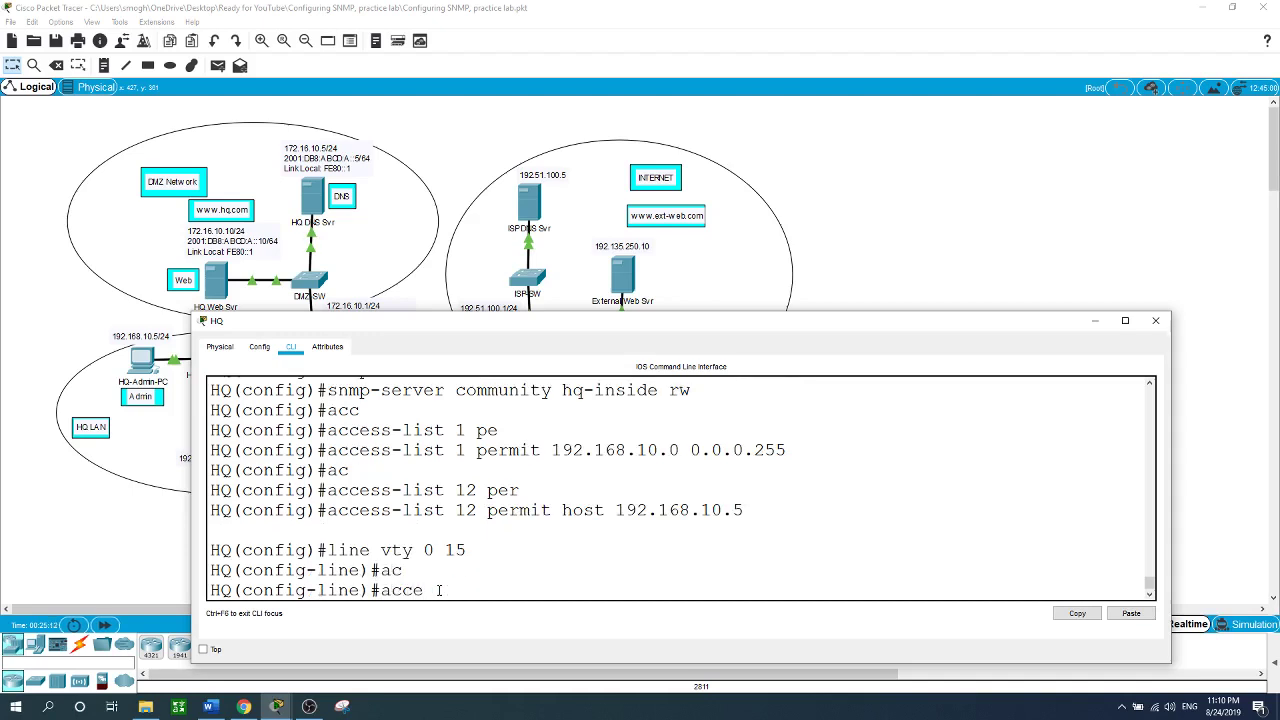
pyautogui.write('-cl')
pyautogui.press('Tab')
pyautogui.write('1')
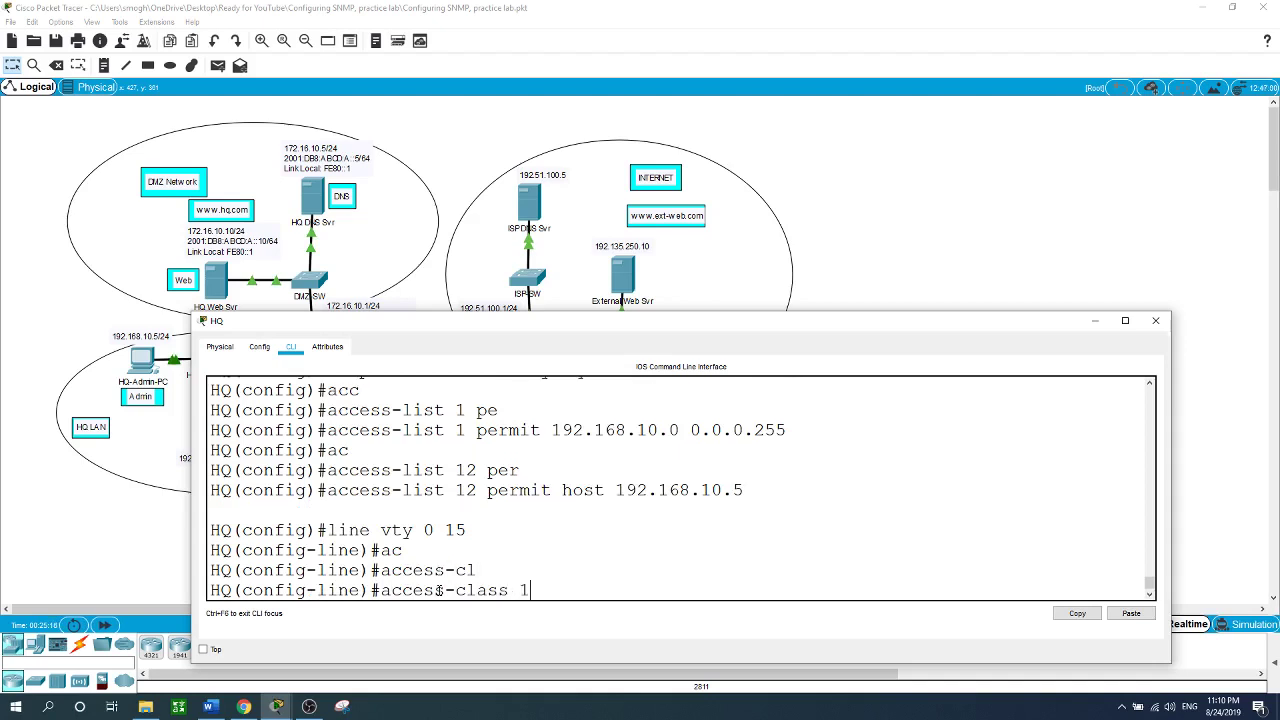
pyautogui.write('2 in')
pyautogui.press('Return')
pyautogui.write('exit')
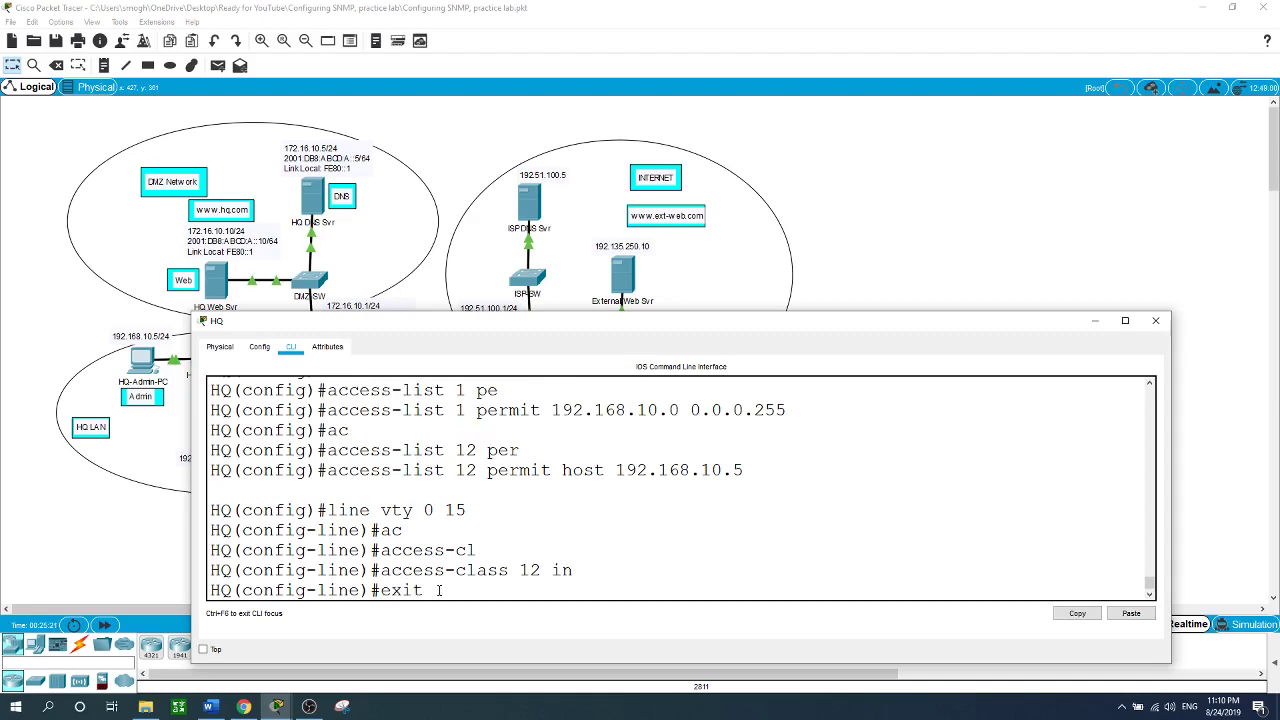
pyautogui.press('Return')
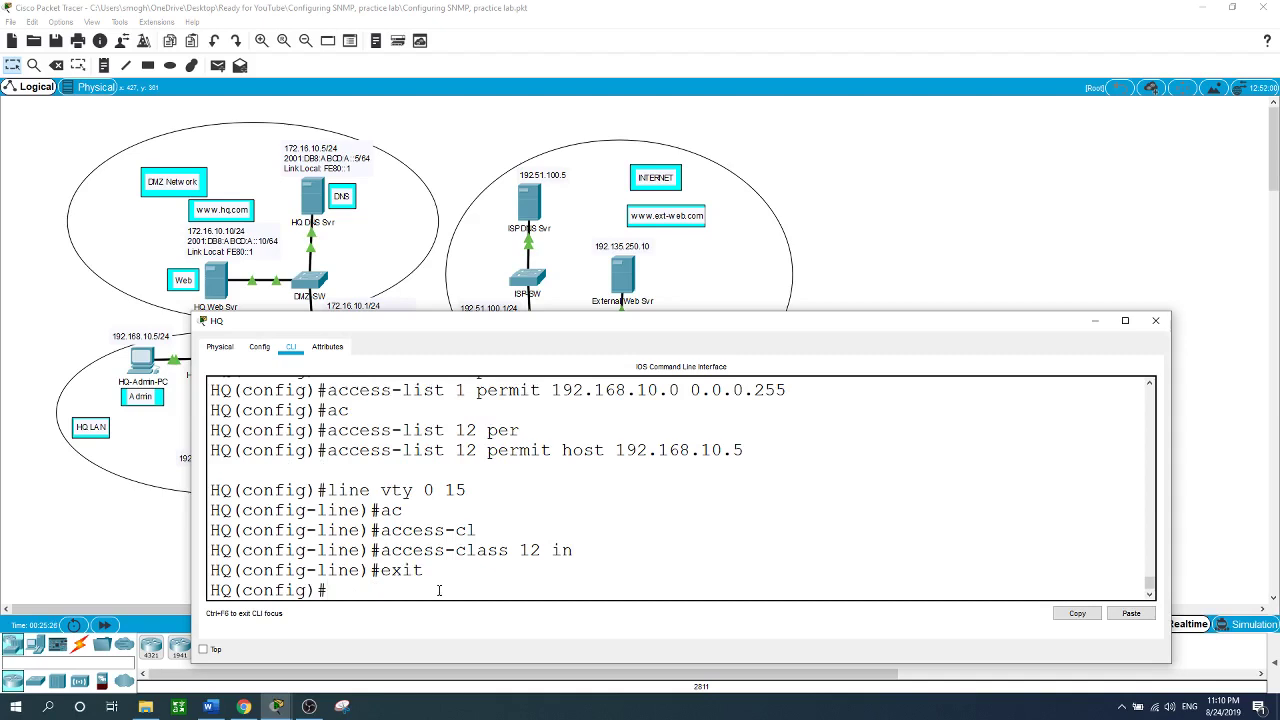
pyautogui.click(992, 226)
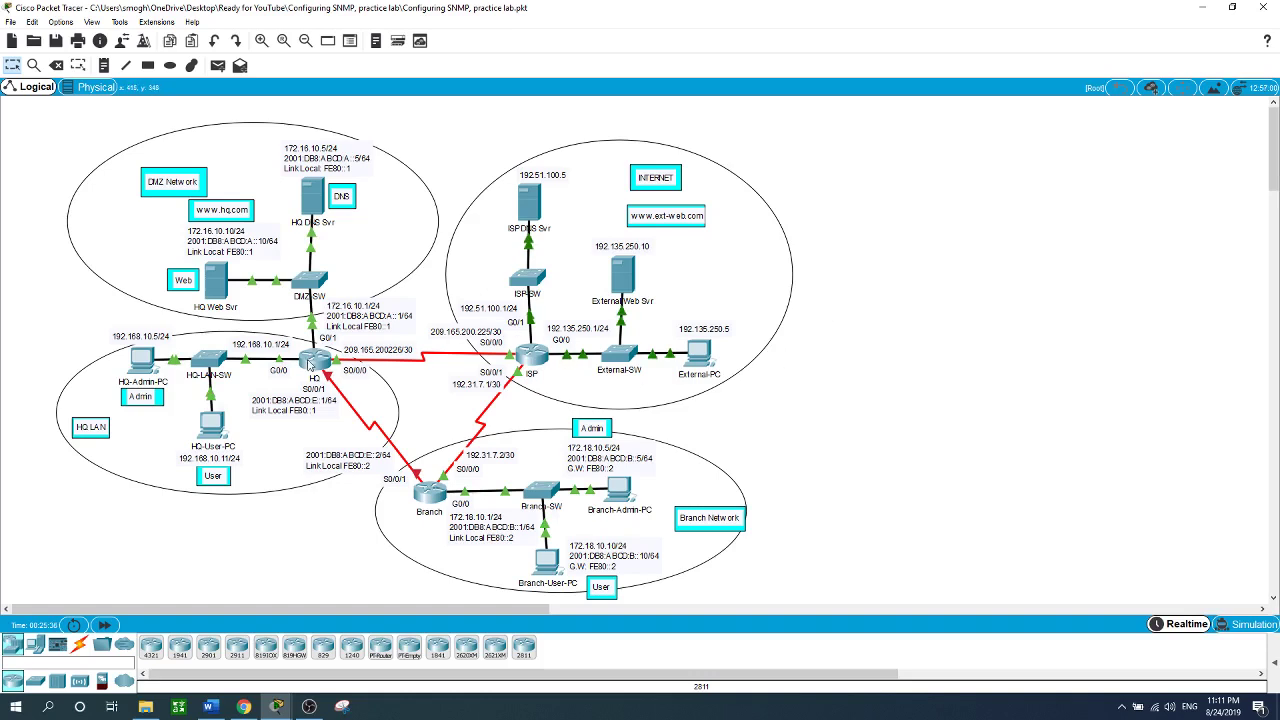
pyautogui.moveTo(307, 369)
pyautogui.click(325, 360)
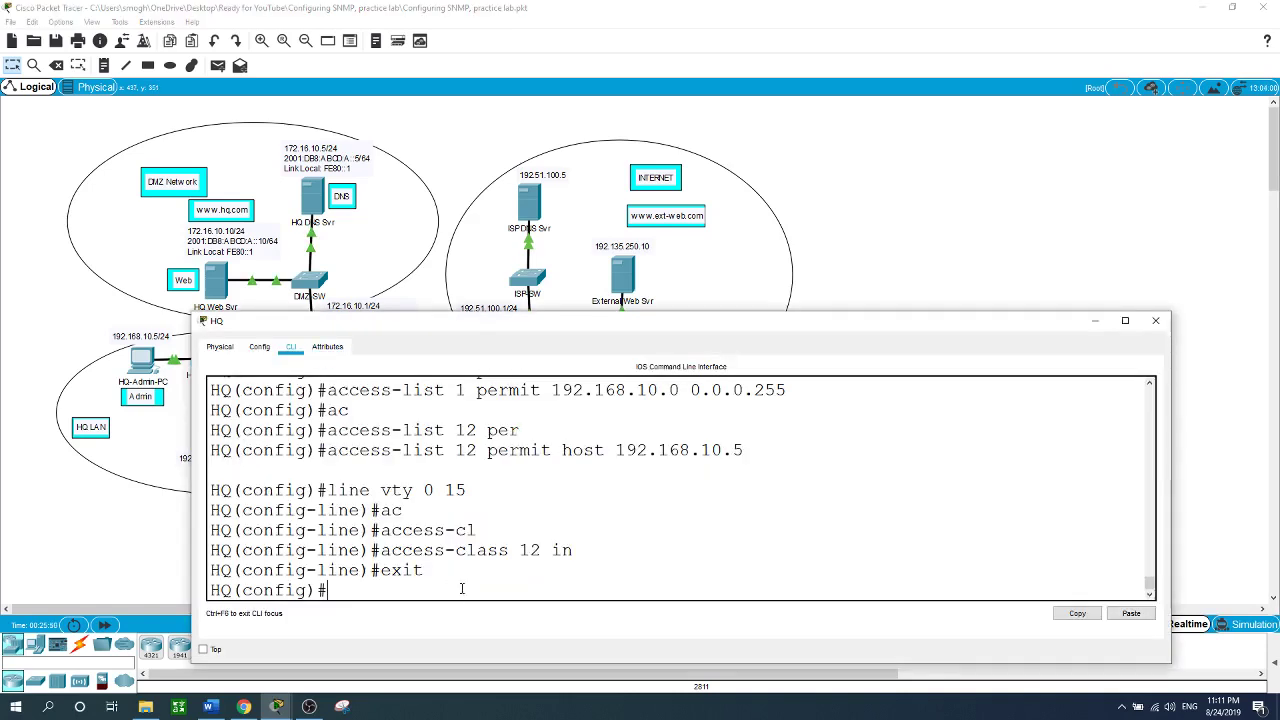
# Step: Enter 'ip access-list extended SNMPACCESS' on HQ using Tab completion
pyautogui.write('ip acc')
pyautogui.press('Tab')
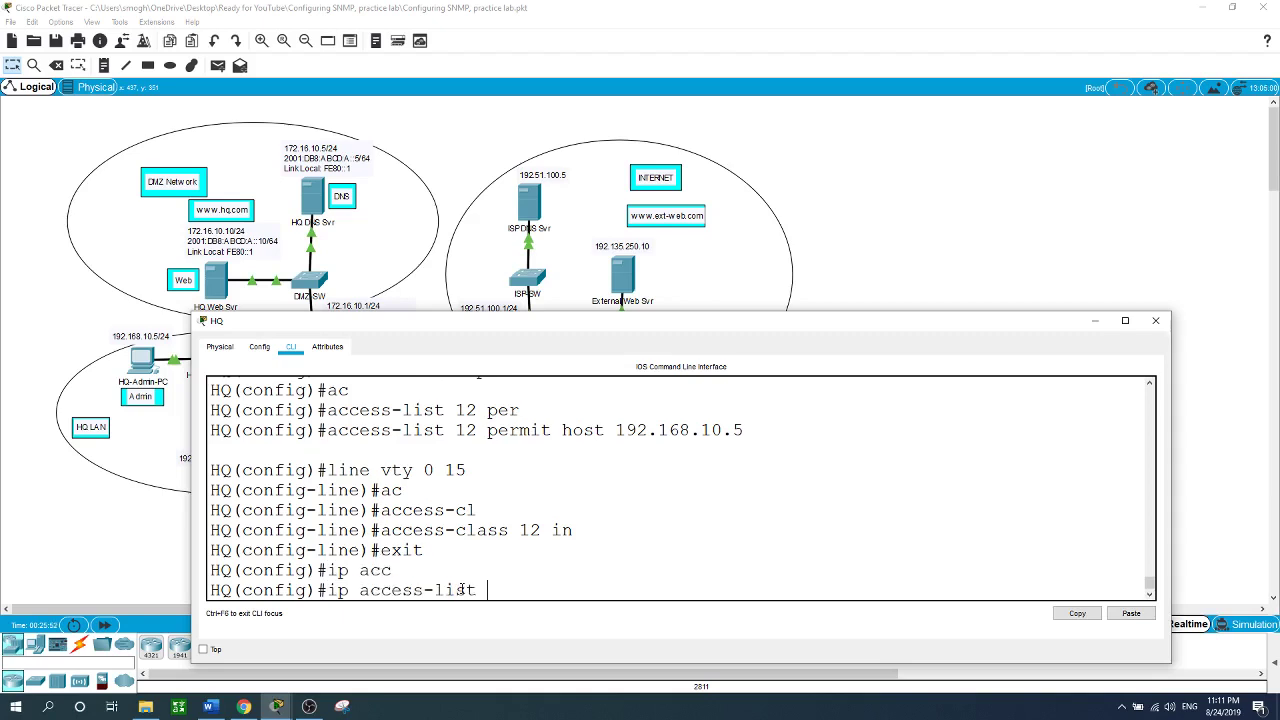
pyautogui.write('ex')
pyautogui.press('Tab')
pyautogui.write('S')
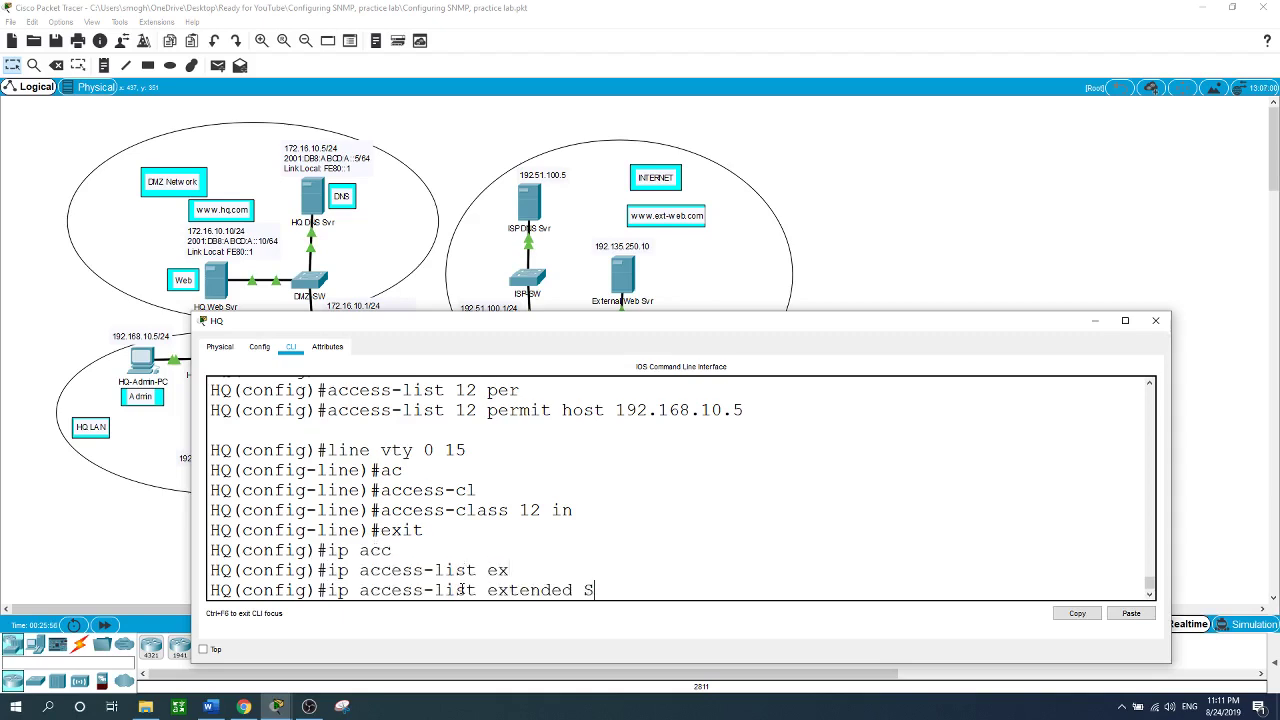
pyautogui.write('NMPACCESS')
pyautogui.press('Return')
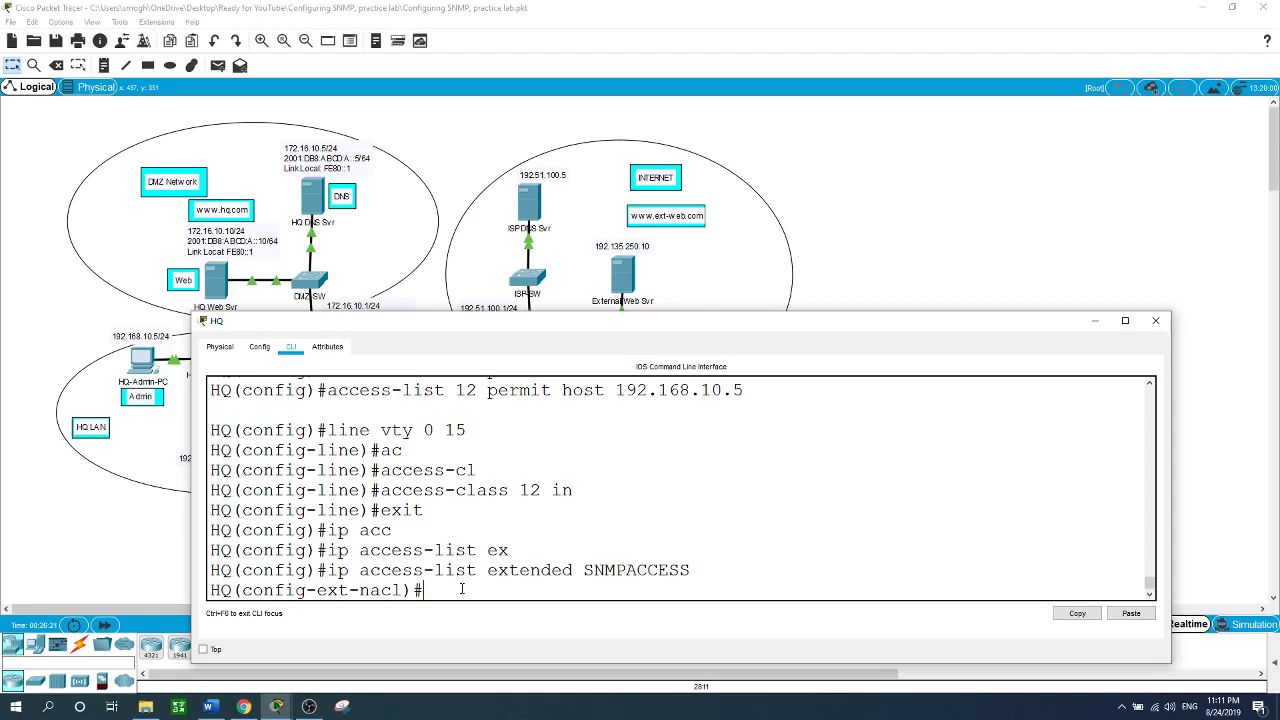
# Step: Add 'permit udp host 192.168.10.5 host 192.168.10.1 eq 161' to SNMPACCESS after checking the topology's addresses
pyautogui.write('perm')
pyautogui.press('Tab')
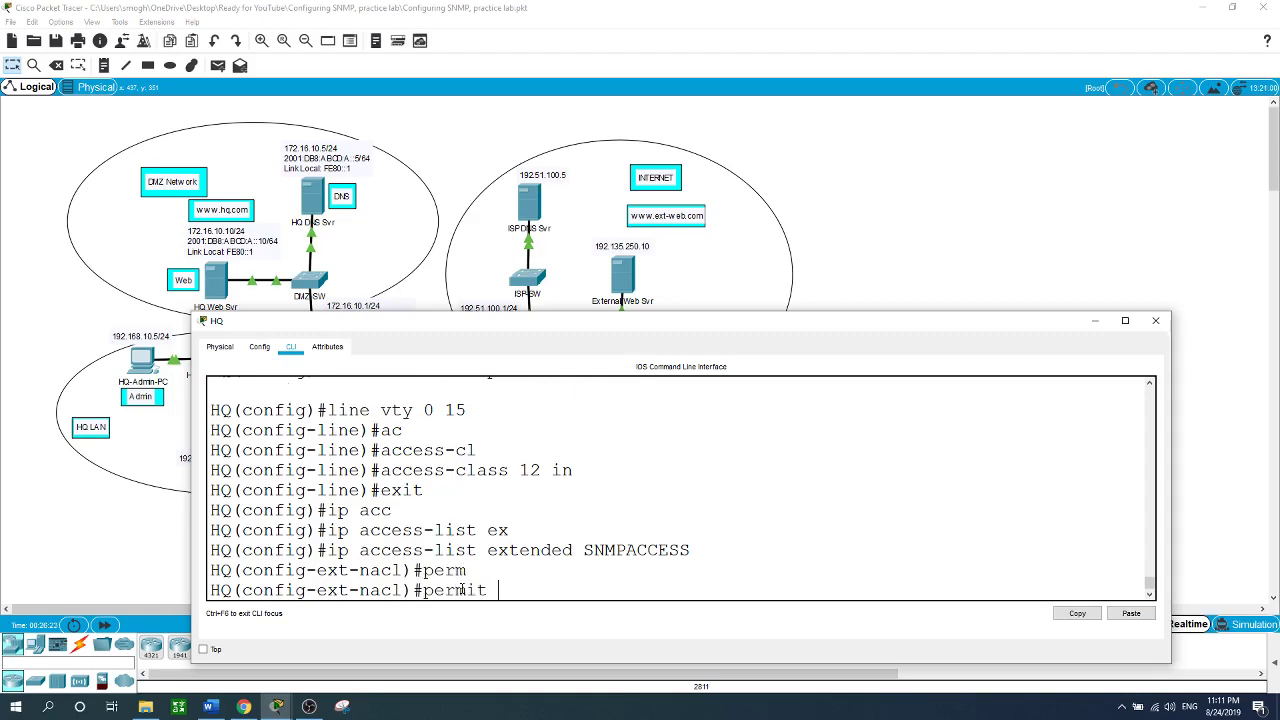
pyautogui.write('udp')
pyautogui.write('host 192.168')
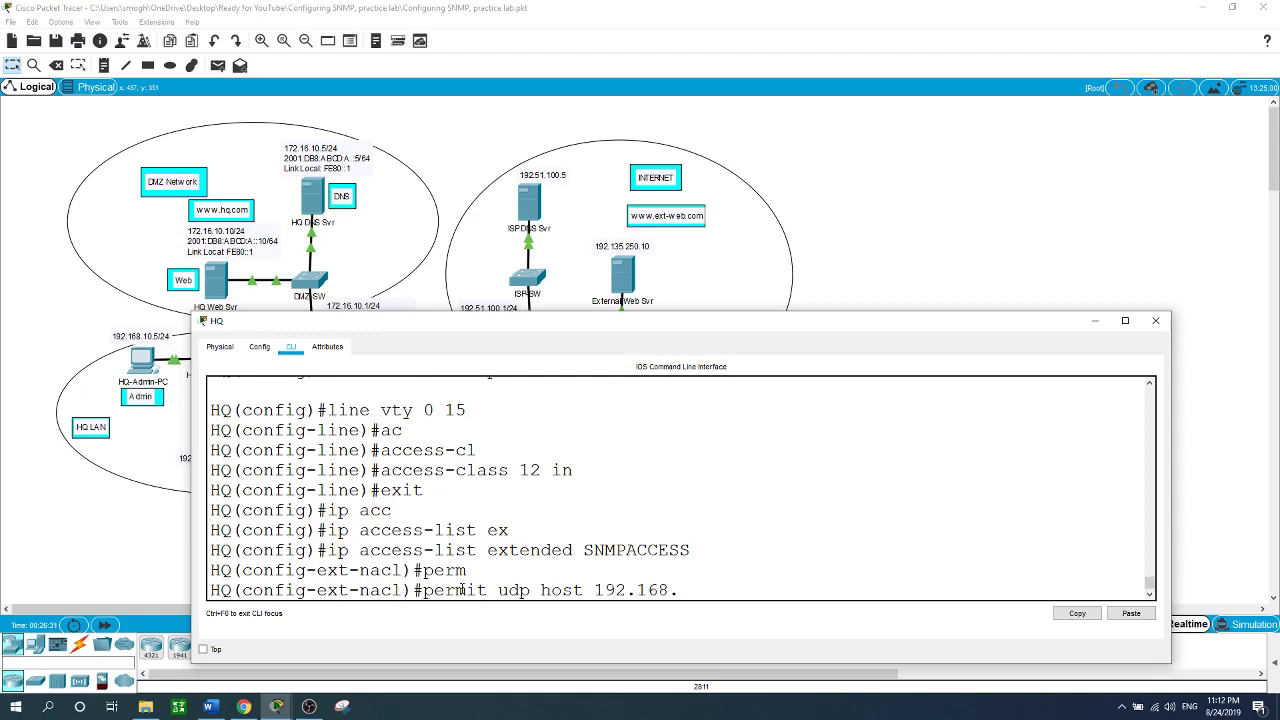
pyautogui.write('.10.5 host')
pyautogui.click(1150, 250)
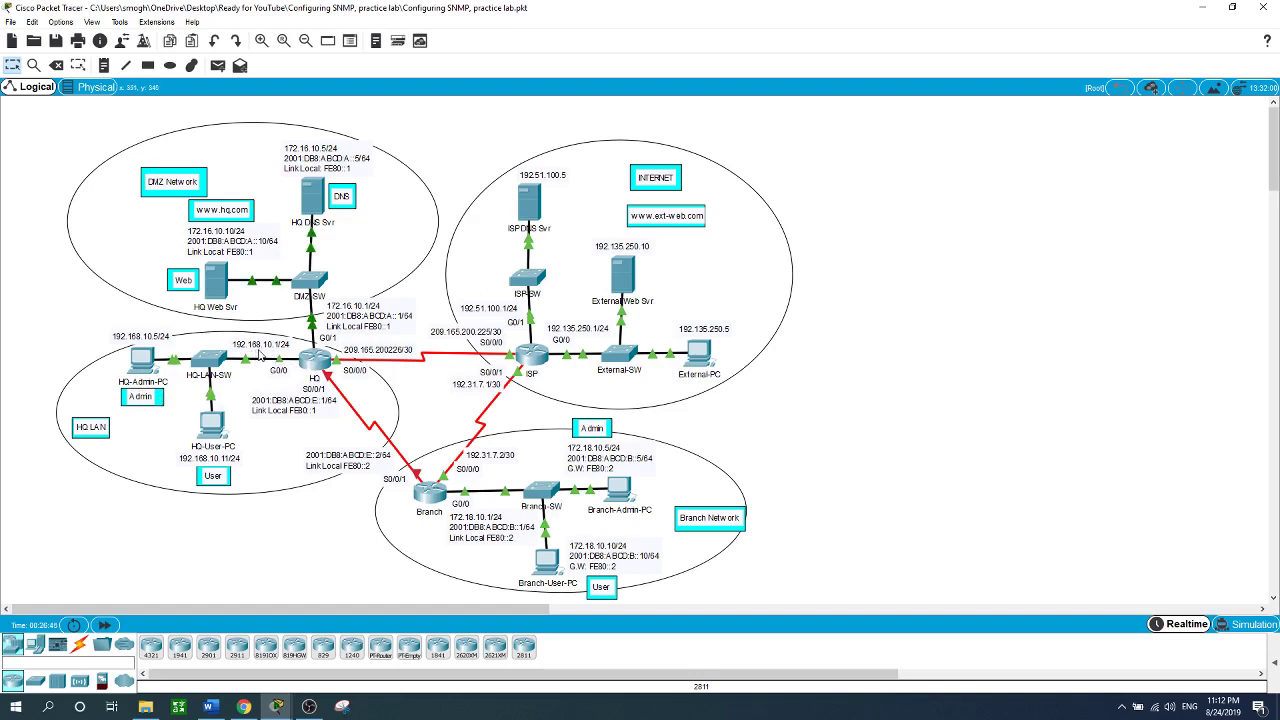
pyautogui.click(314, 358)
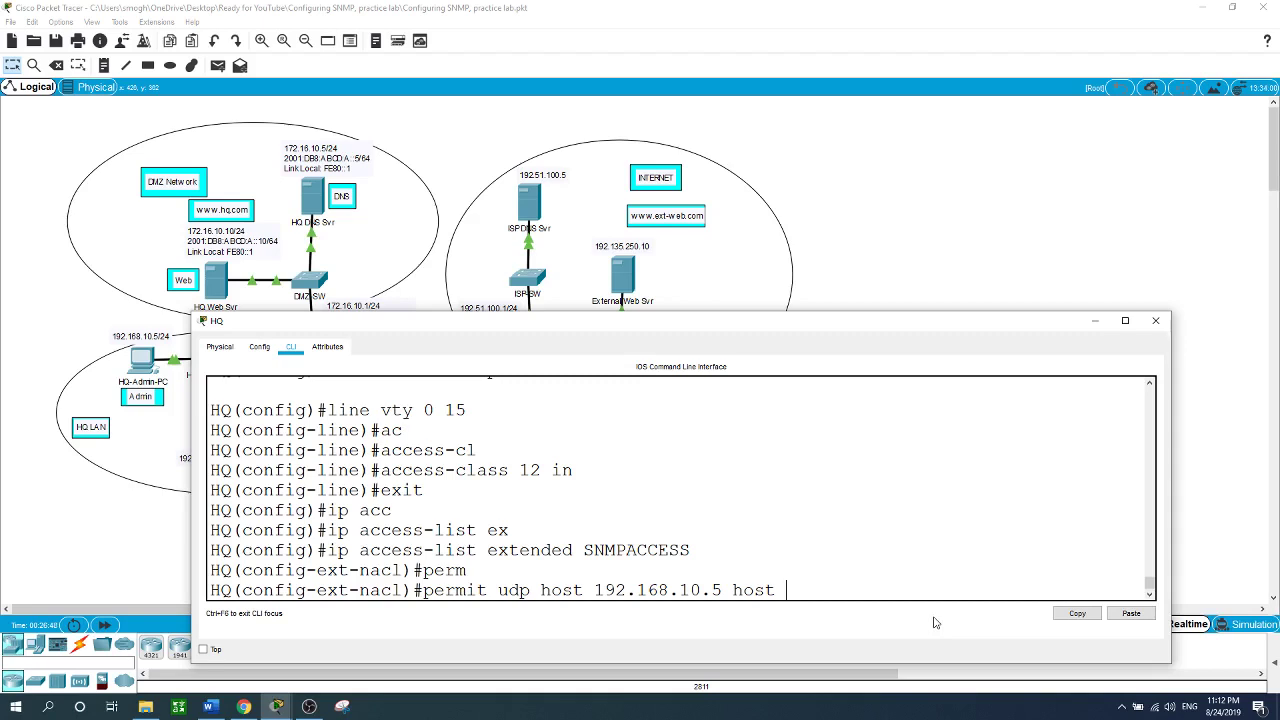
pyautogui.write('192.168.10.1')
pyautogui.write('eq 161')
pyautogui.press('Return')
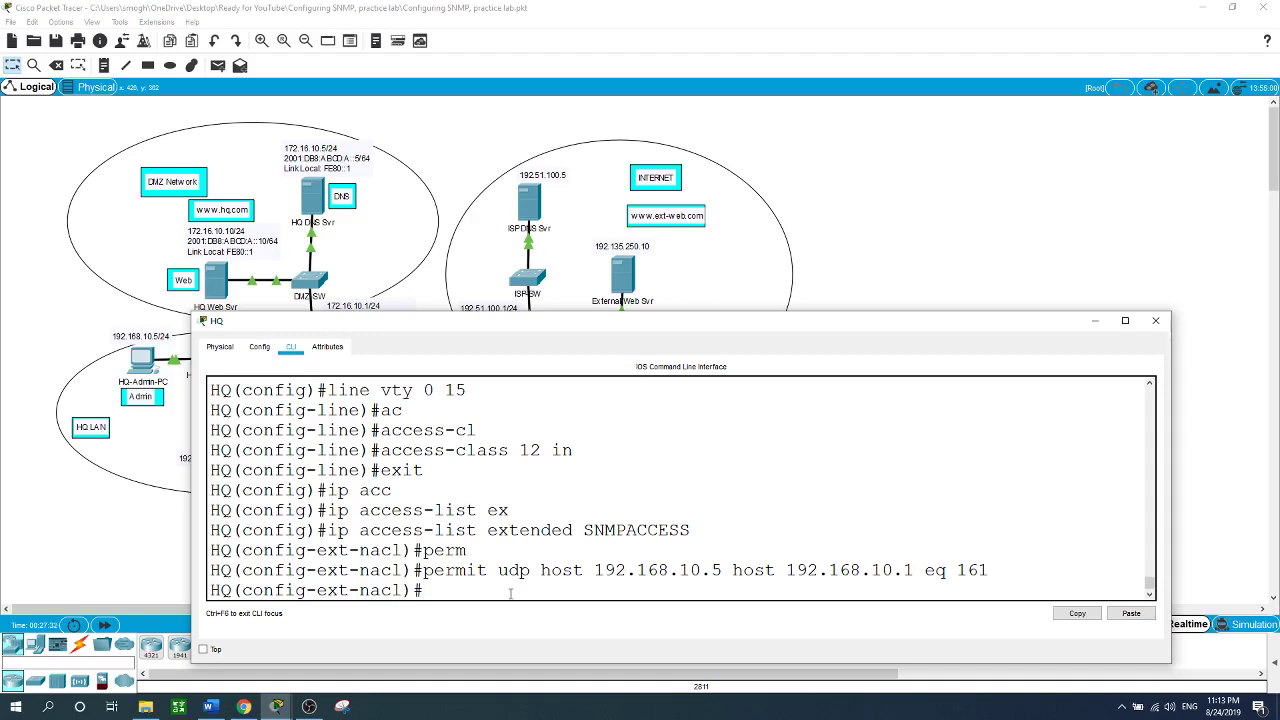
# Step: Add 'deny udp any host 192.168.10.1 eq 161' and 'permit ip any any' to SNMPACCESS
pyautogui.write('deny udp any host')
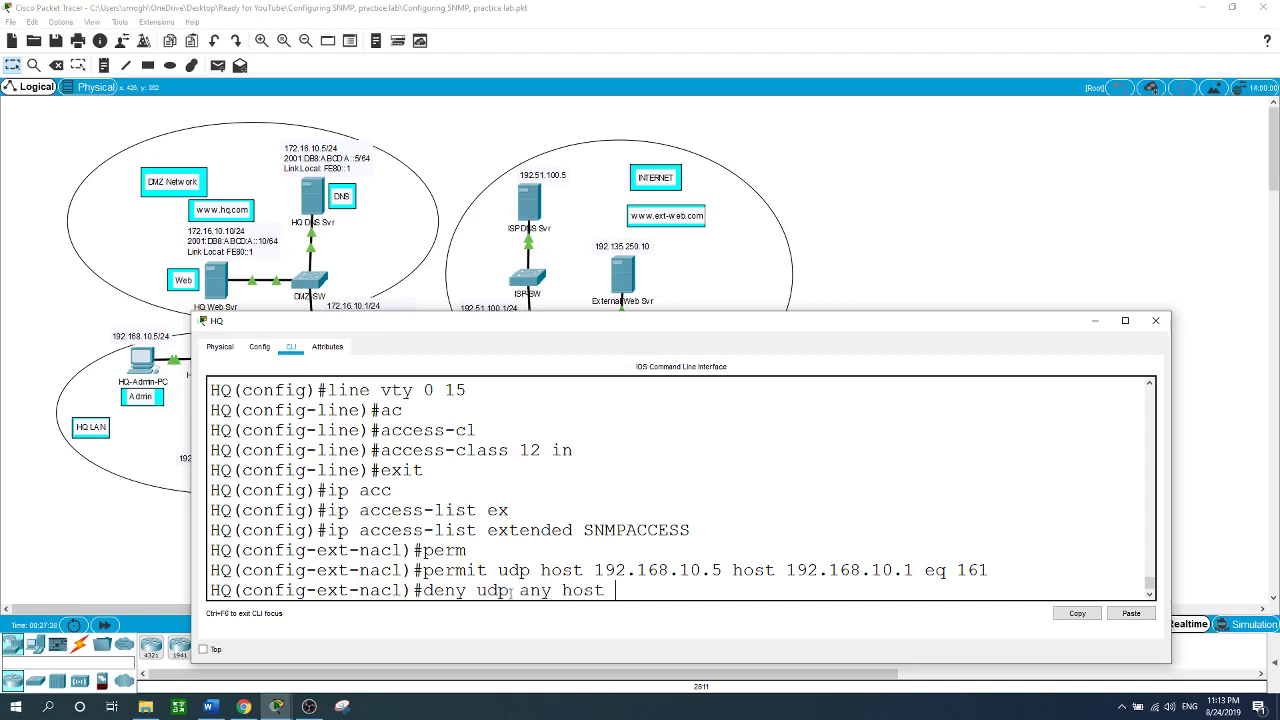
pyautogui.write(' 192.168.10.1 eq 161')
pyautogui.press('Return')
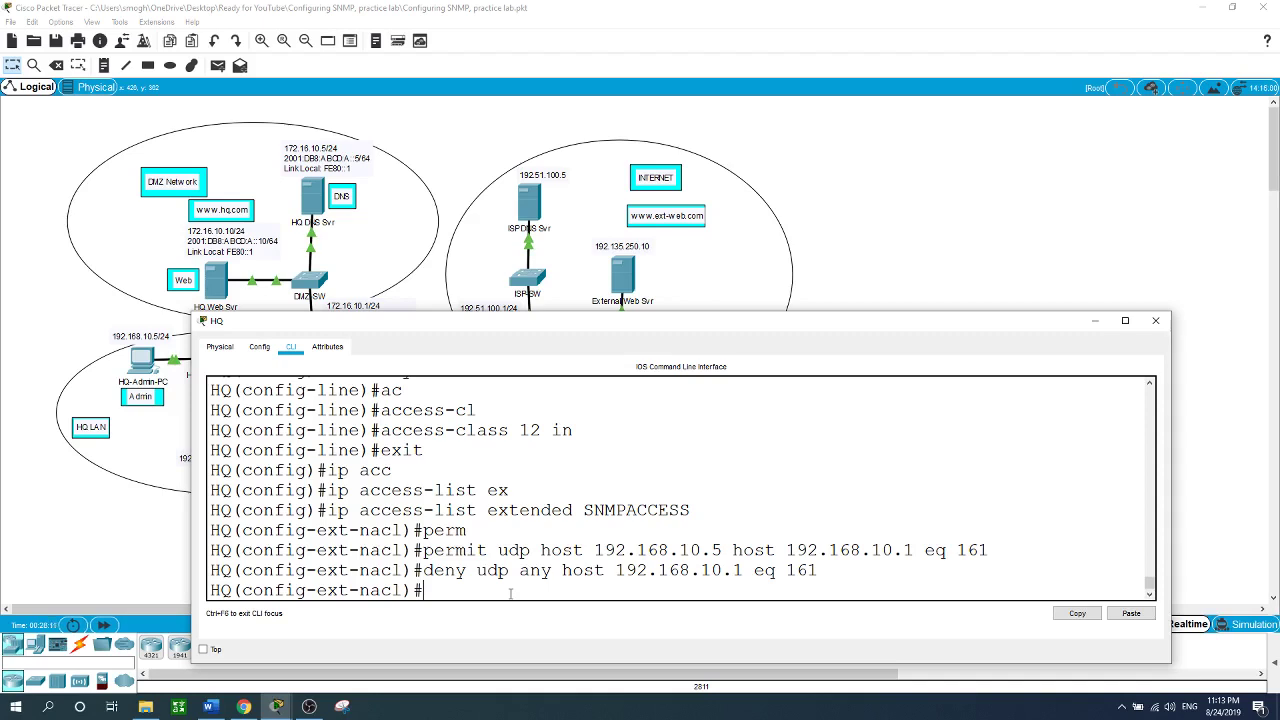
pyautogui.write('per')
pyautogui.press('Tab')
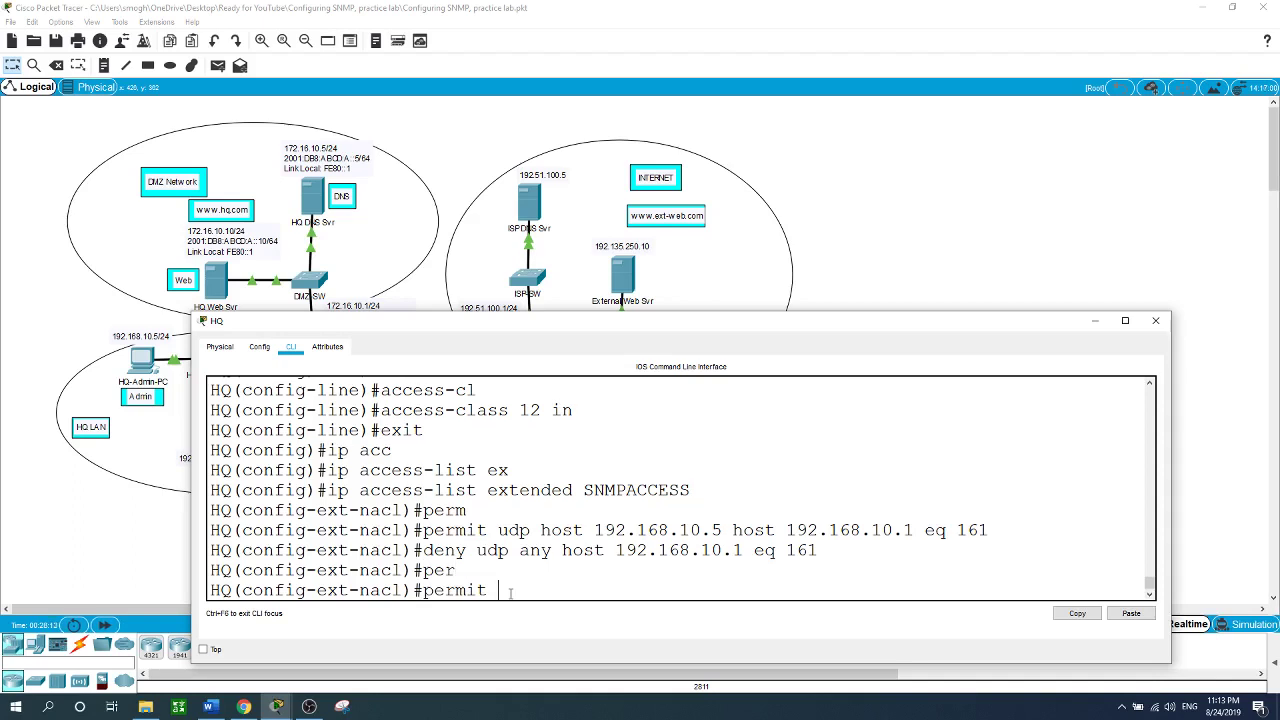
pyautogui.write('ip any any')
pyautogui.press('Return')
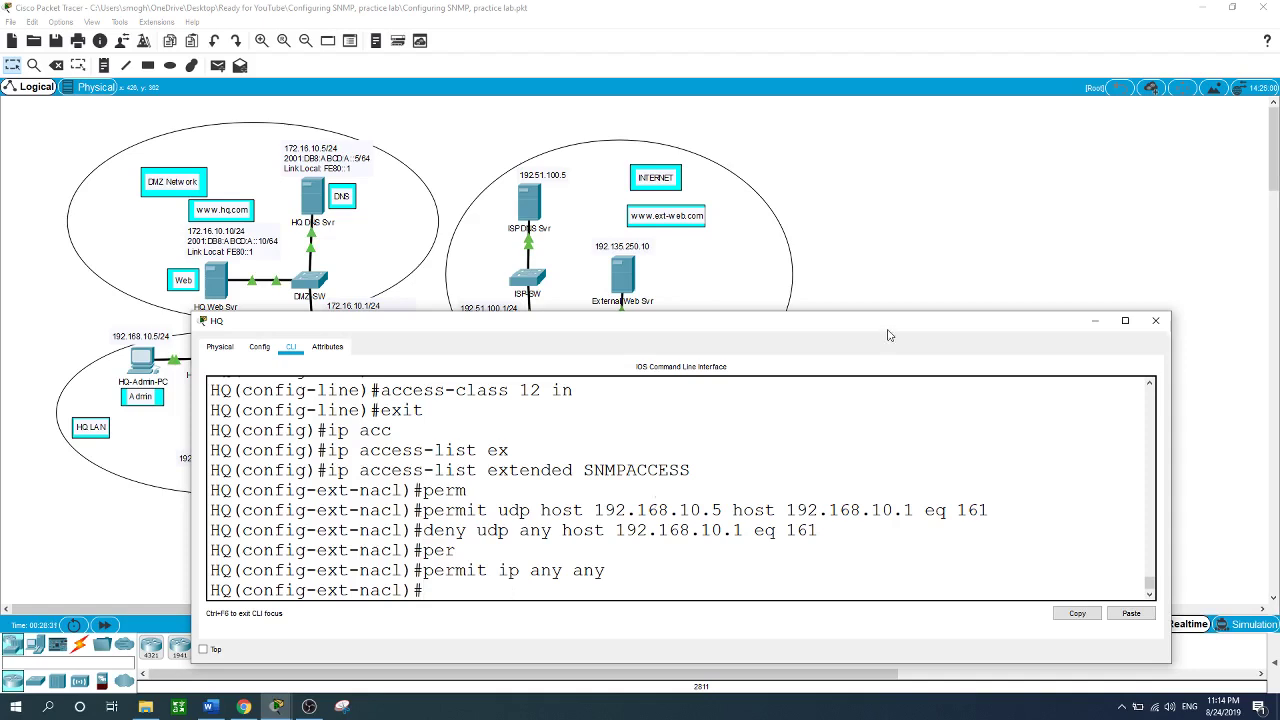
pyautogui.click(867, 242)
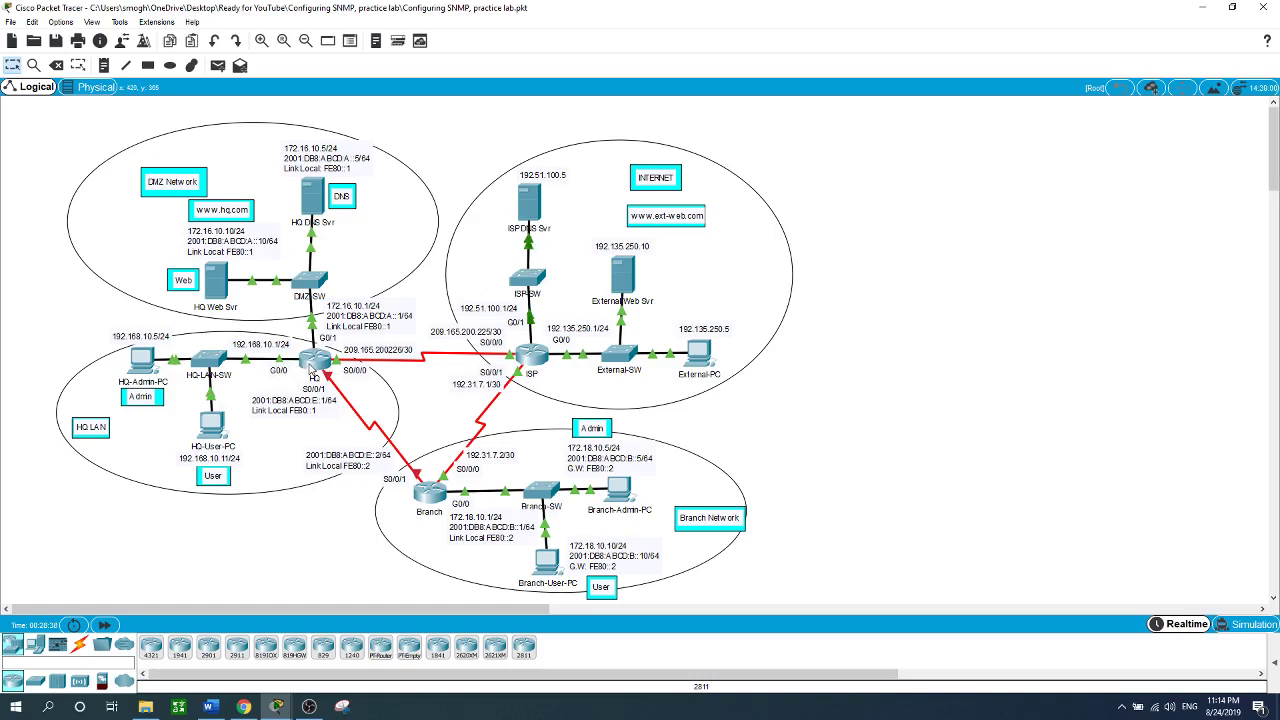
# Step: On interface G0/0, apply 'ip access-group SNMPACCESS in', then exit interface mode
pyautogui.click(311, 368)
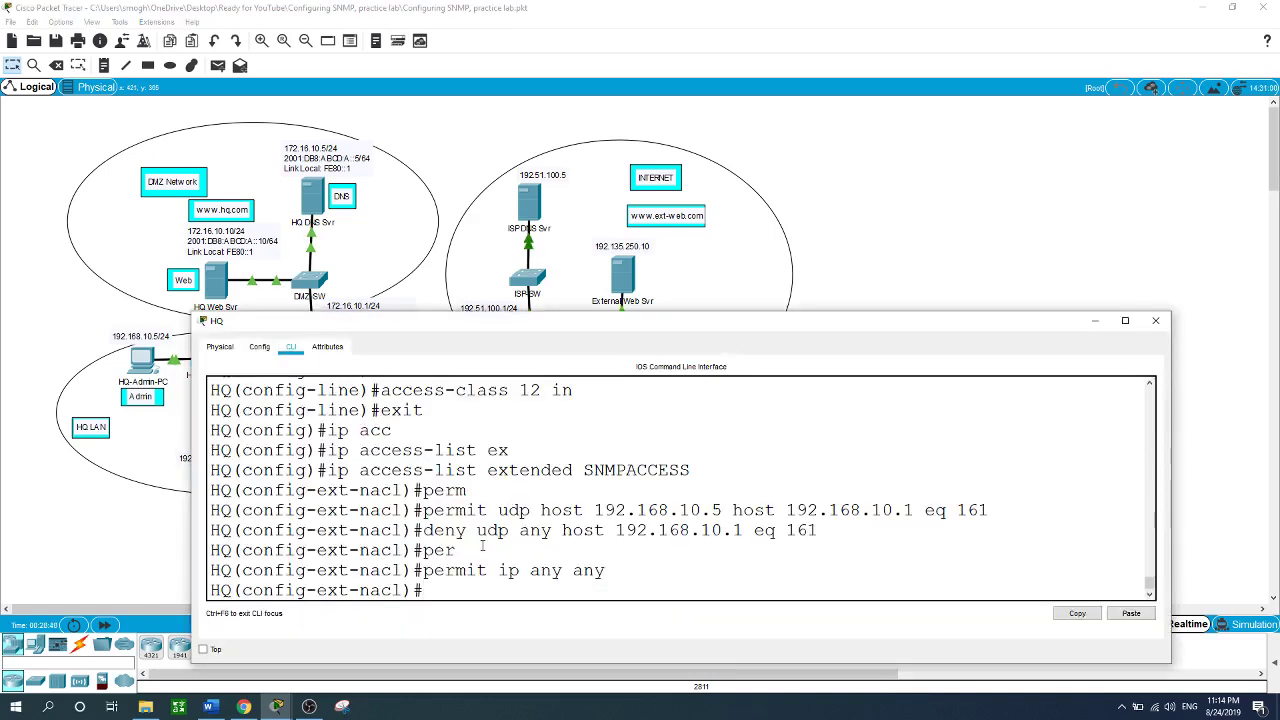
pyautogui.write('int g0/0')
pyautogui.press('Return')
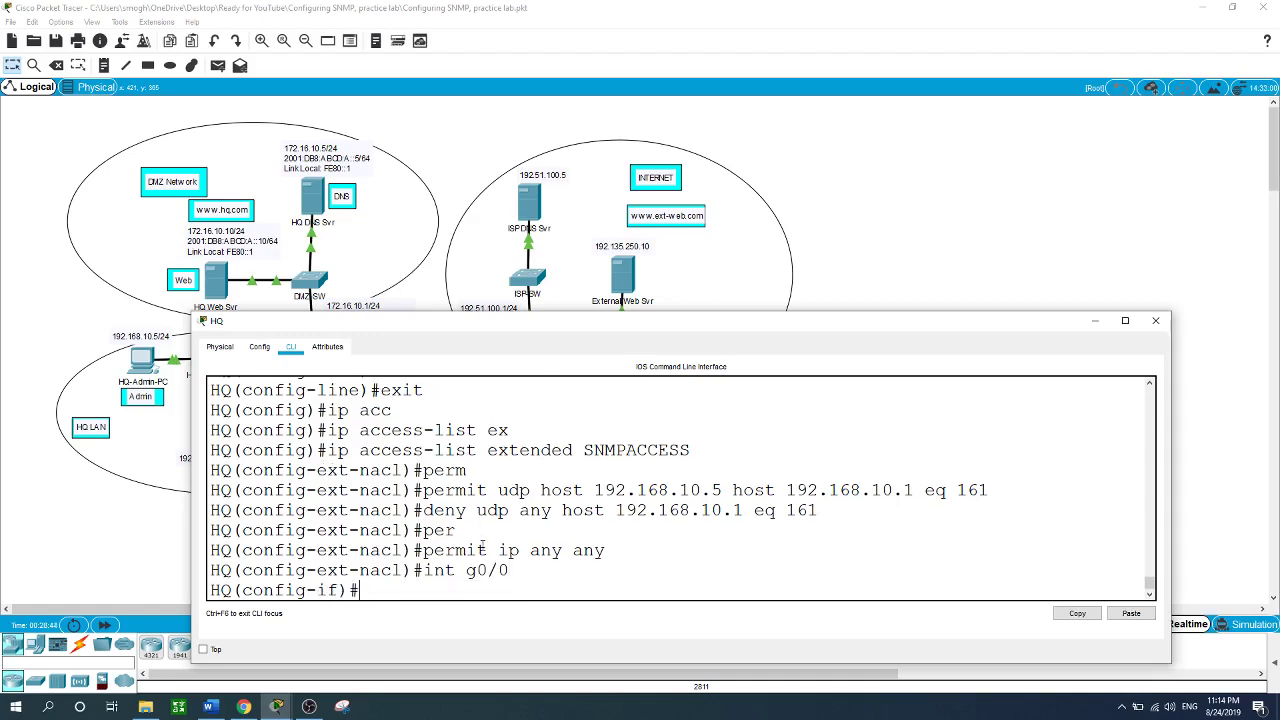
pyautogui.write('ip ac')
pyautogui.press('Tab')
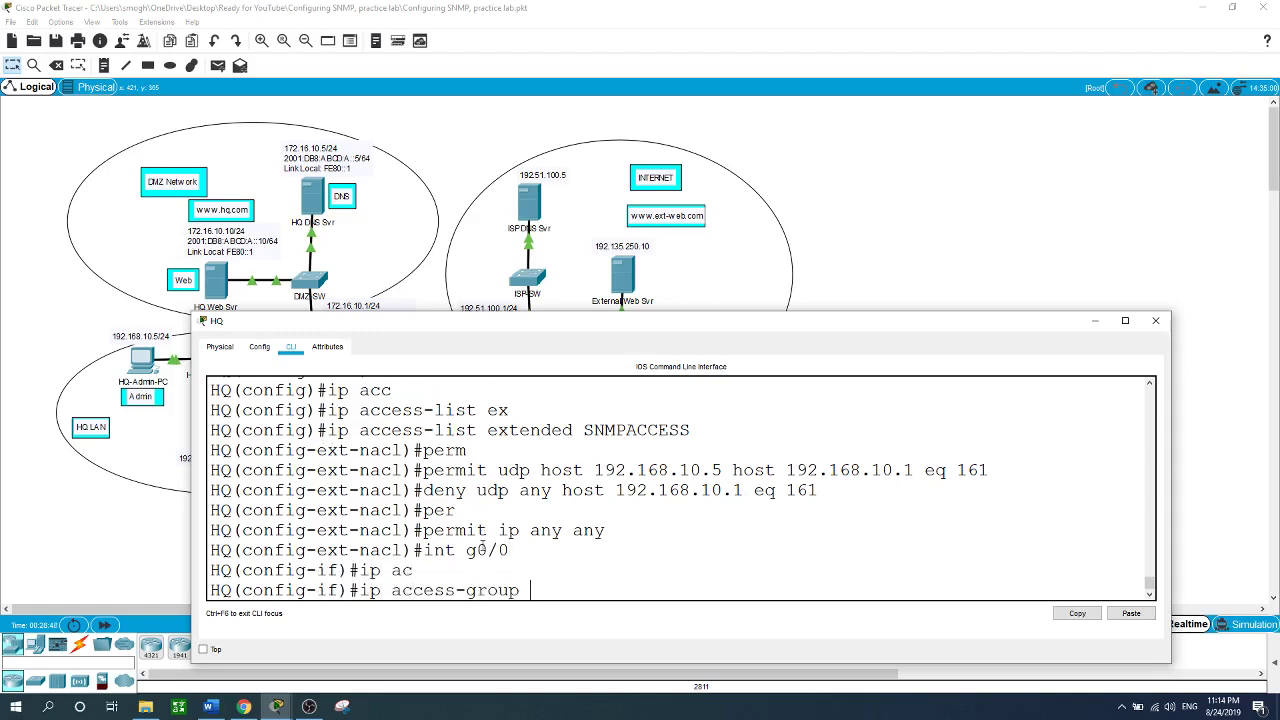
pyautogui.write('SNMPACCESS in')
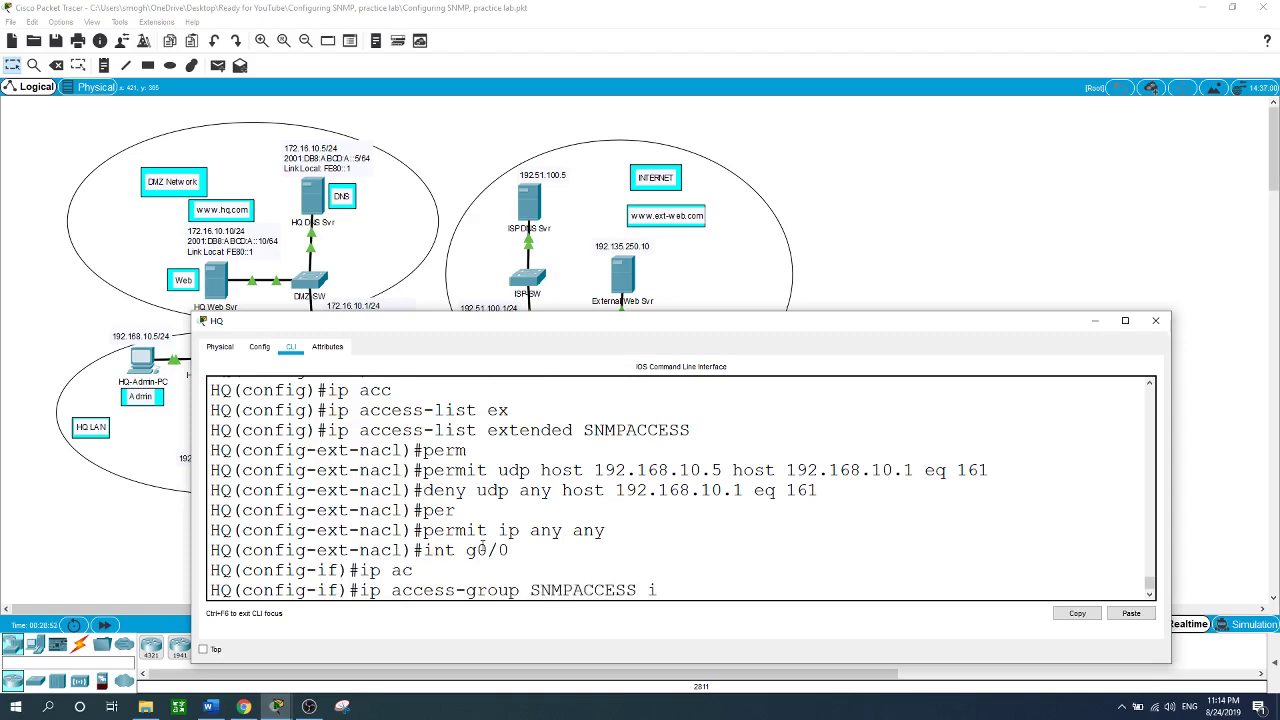
pyautogui.press('Return')
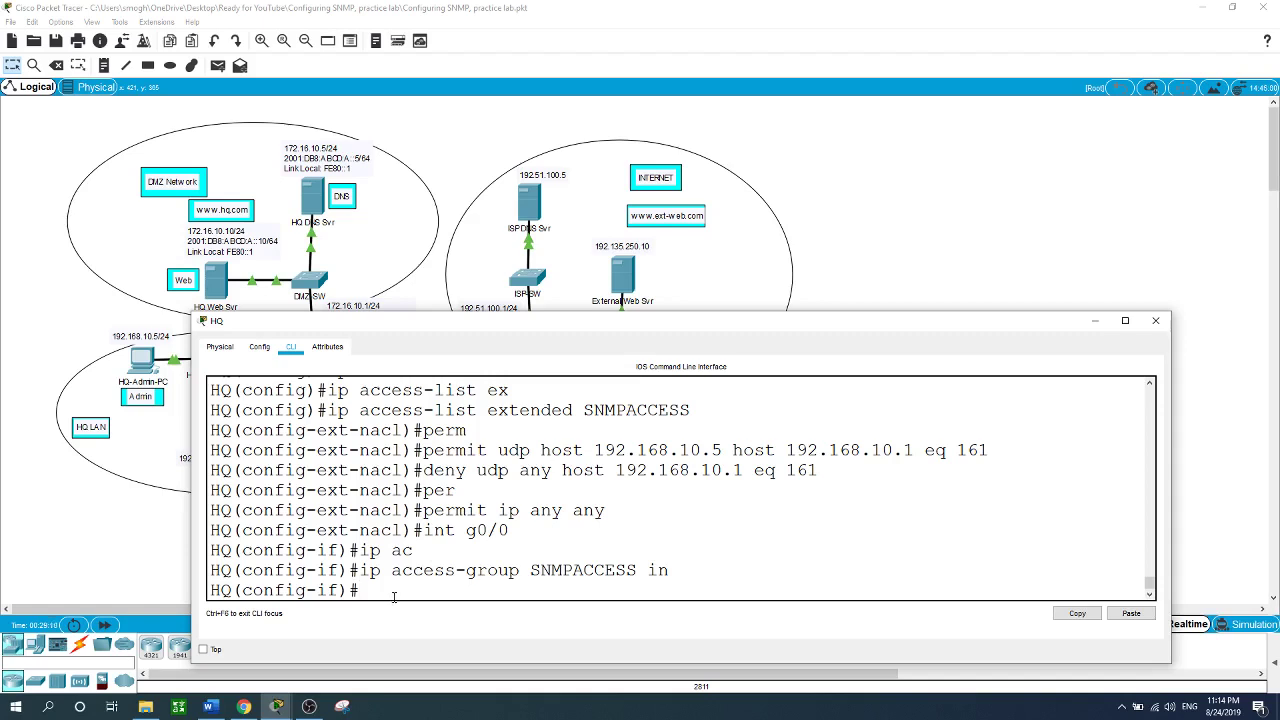
pyautogui.write('exit')
pyautogui.press('Return')
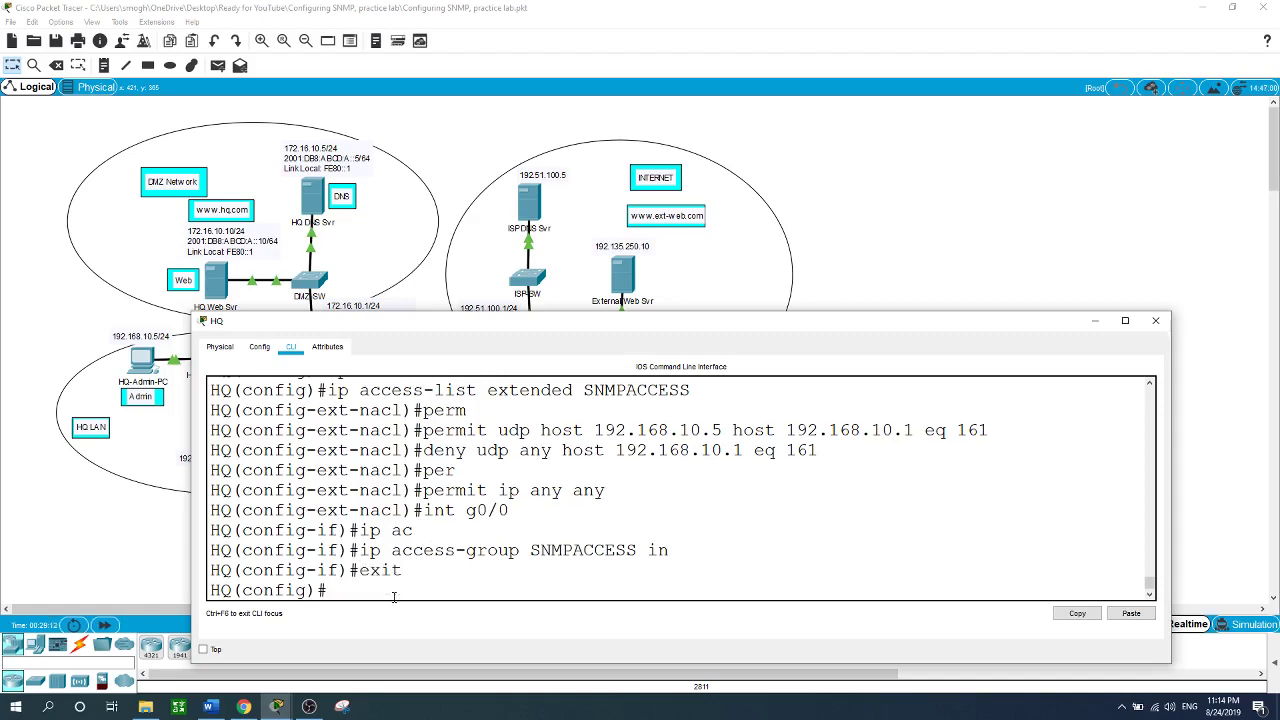
# Step: Create the named extended access list SNMPDENY on HQ
pyautogui.write('ip acc')
pyautogui.press('Tab')
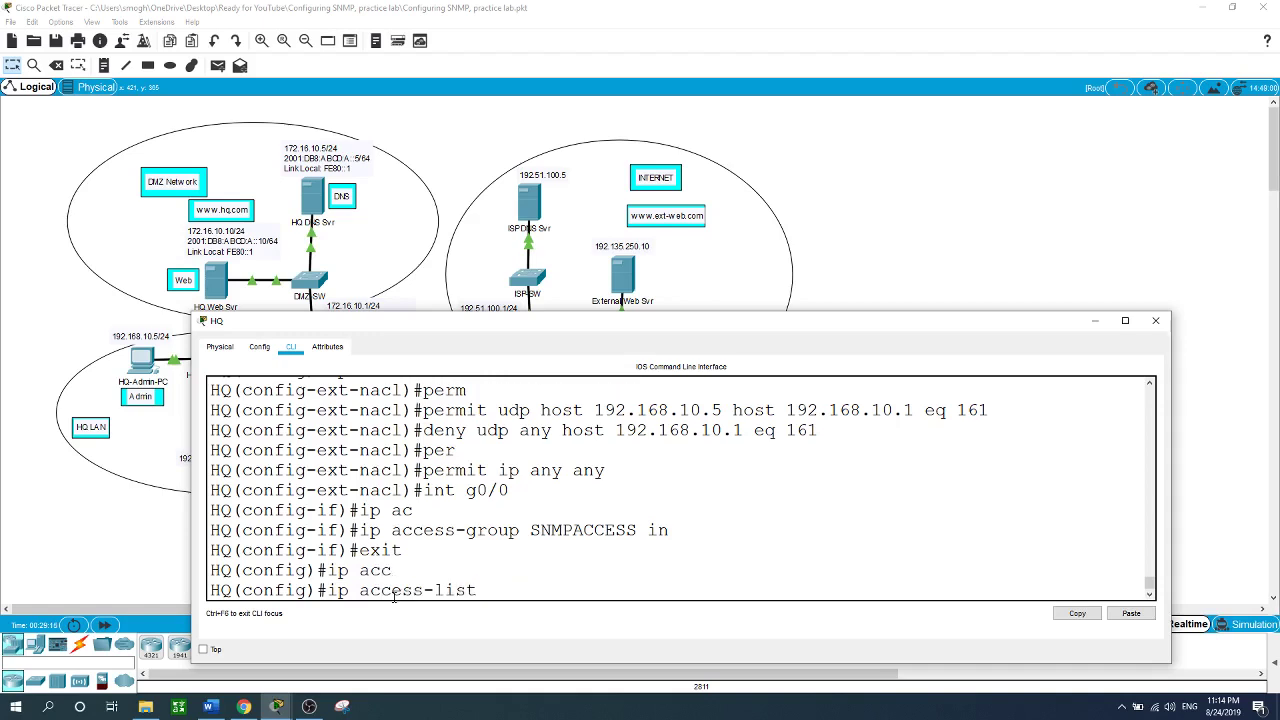
pyautogui.write('e')
pyautogui.press('Tab')
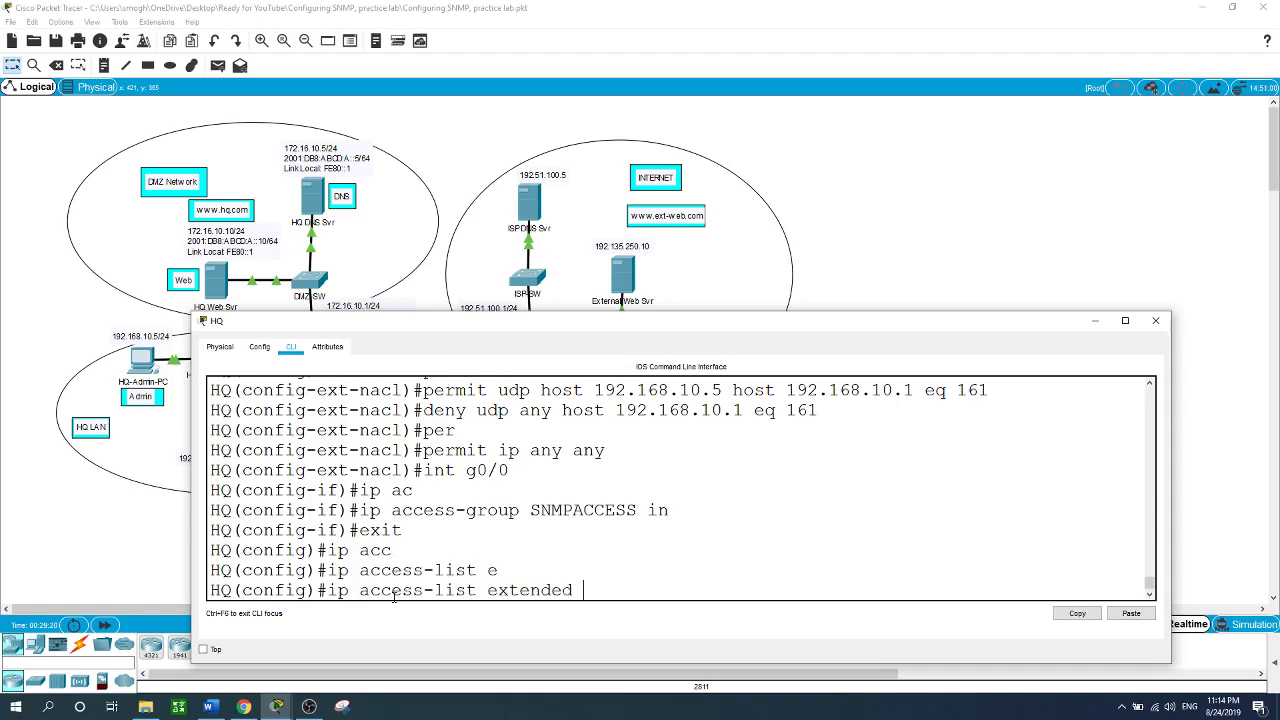
pyautogui.write('SNMPDENY')
pyautogui.press('Return')
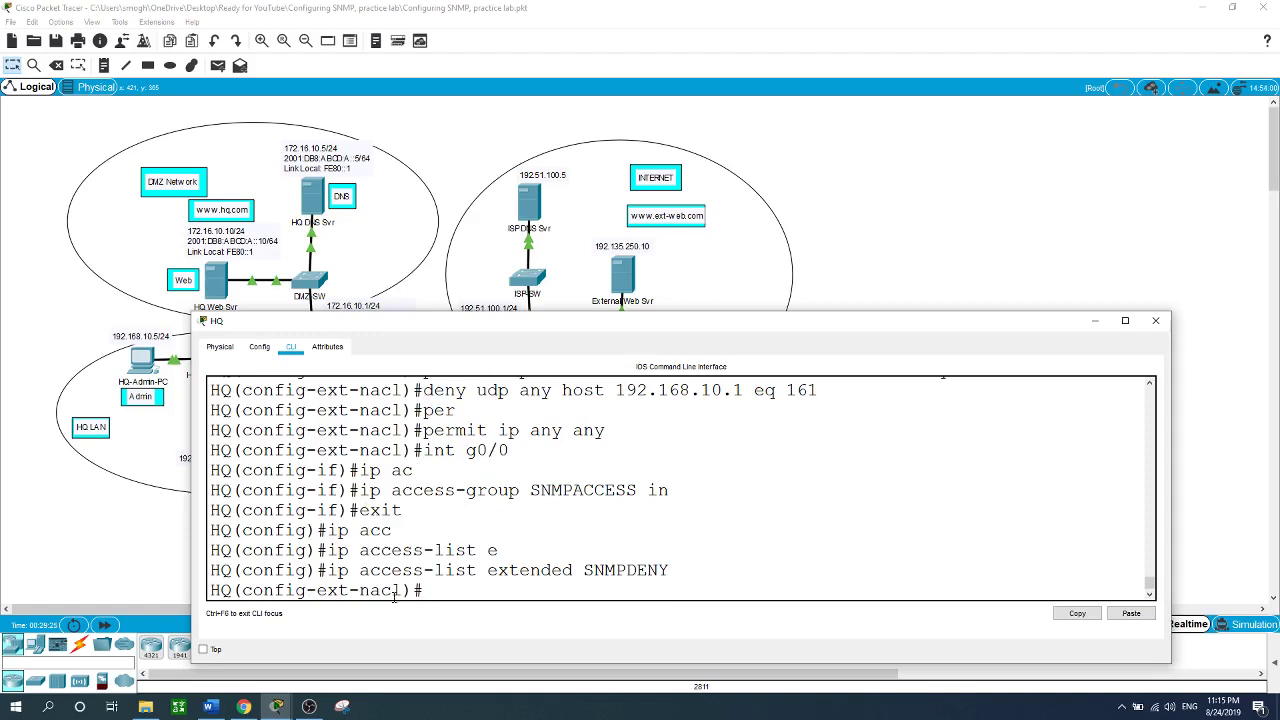
# Step: Add 'deny udp any host 172.16.10.1 eq 161' to SNMPDENY
pyautogui.write('den')
pyautogui.press('Tab')
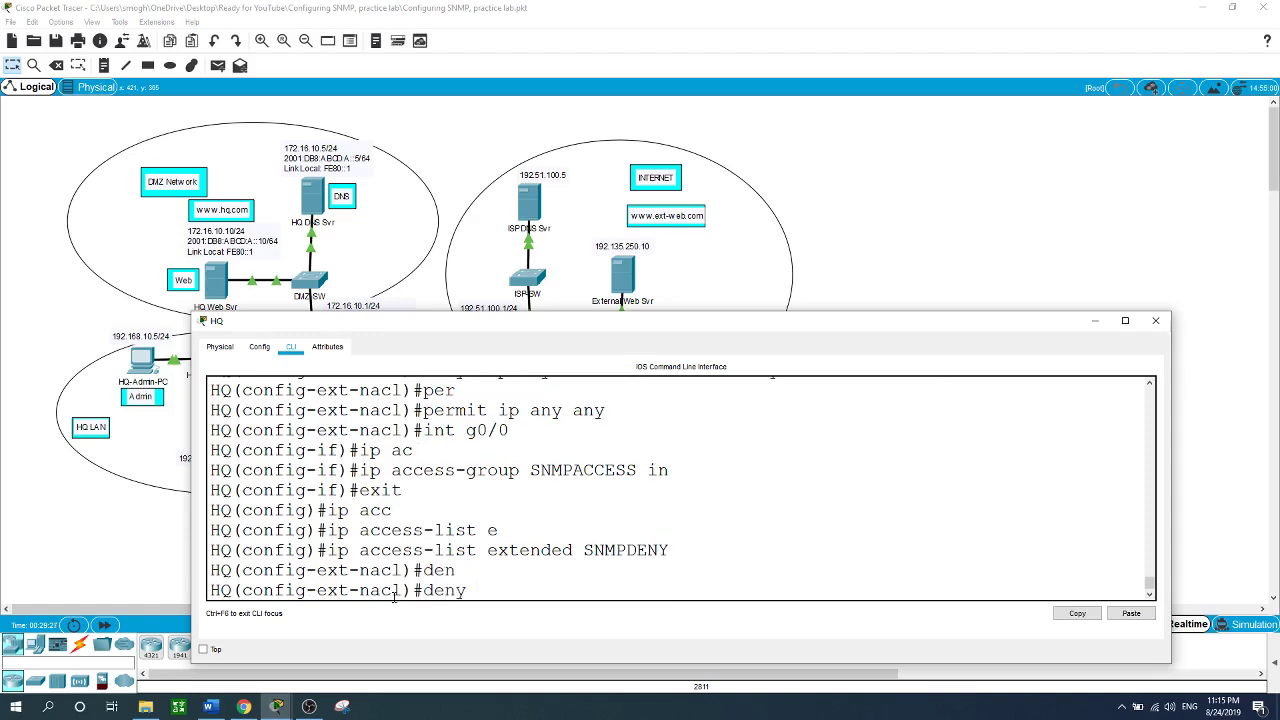
pyautogui.write('udp any host  172.16.10')
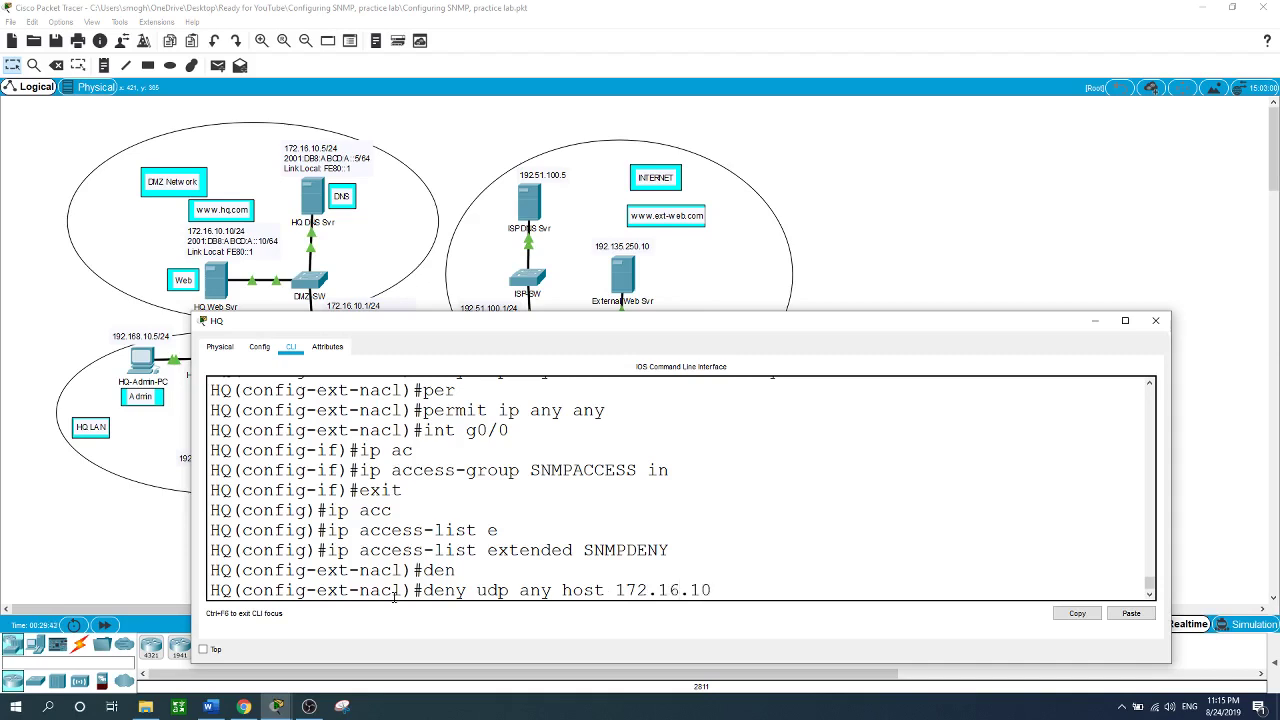
pyautogui.write('.1 eq 161')
pyautogui.press('Return')
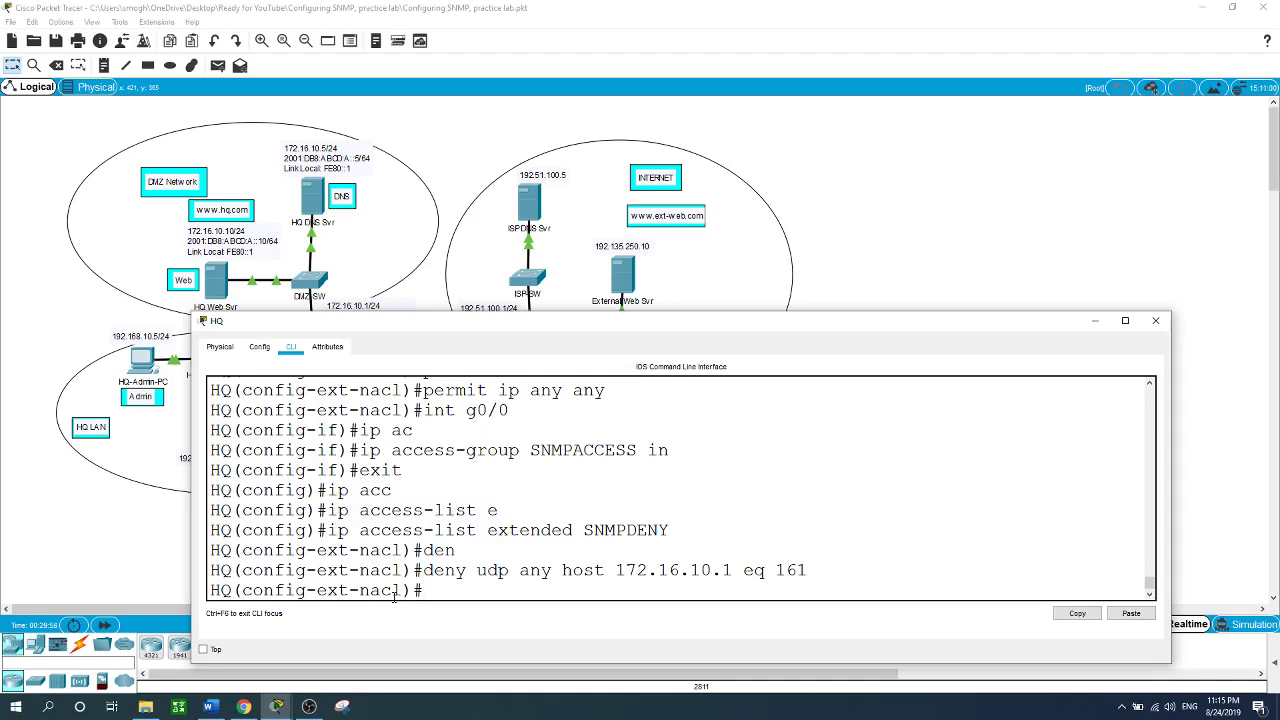
# Step: Add 'permit ip any any' to SNMPDENY to allow all other traffic
pyautogui.write('per')
pyautogui.press('Tab')
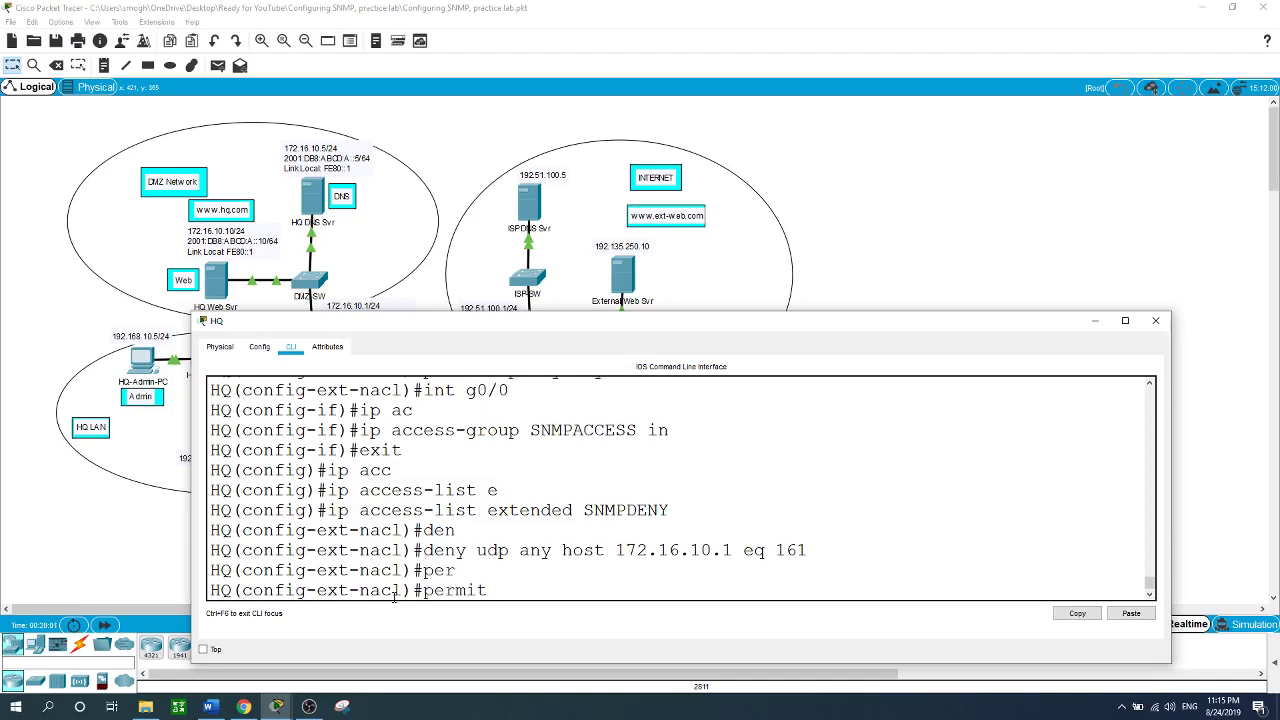
pyautogui.write('ip any any')
pyautogui.press('Return')
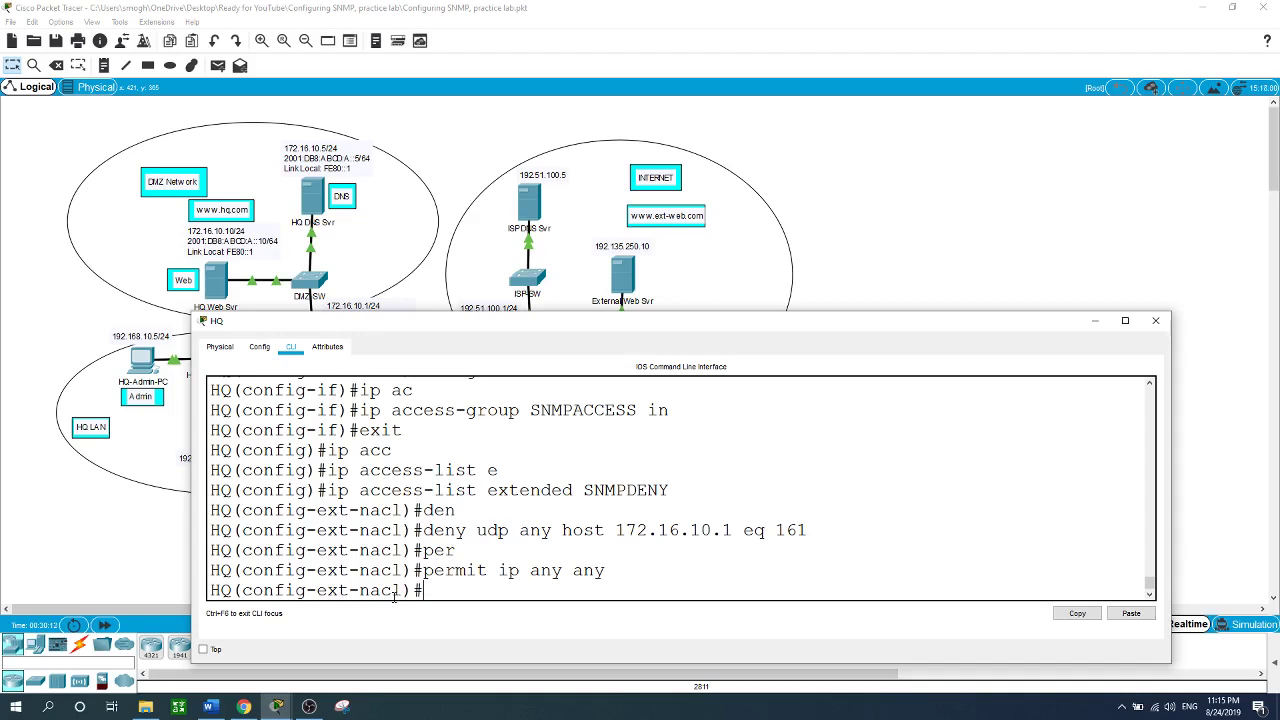
# Step: Reopen HQ's CLI and apply 'ip access-group SNMPDENY in' on interface g0/1
pyautogui.click(871, 215)
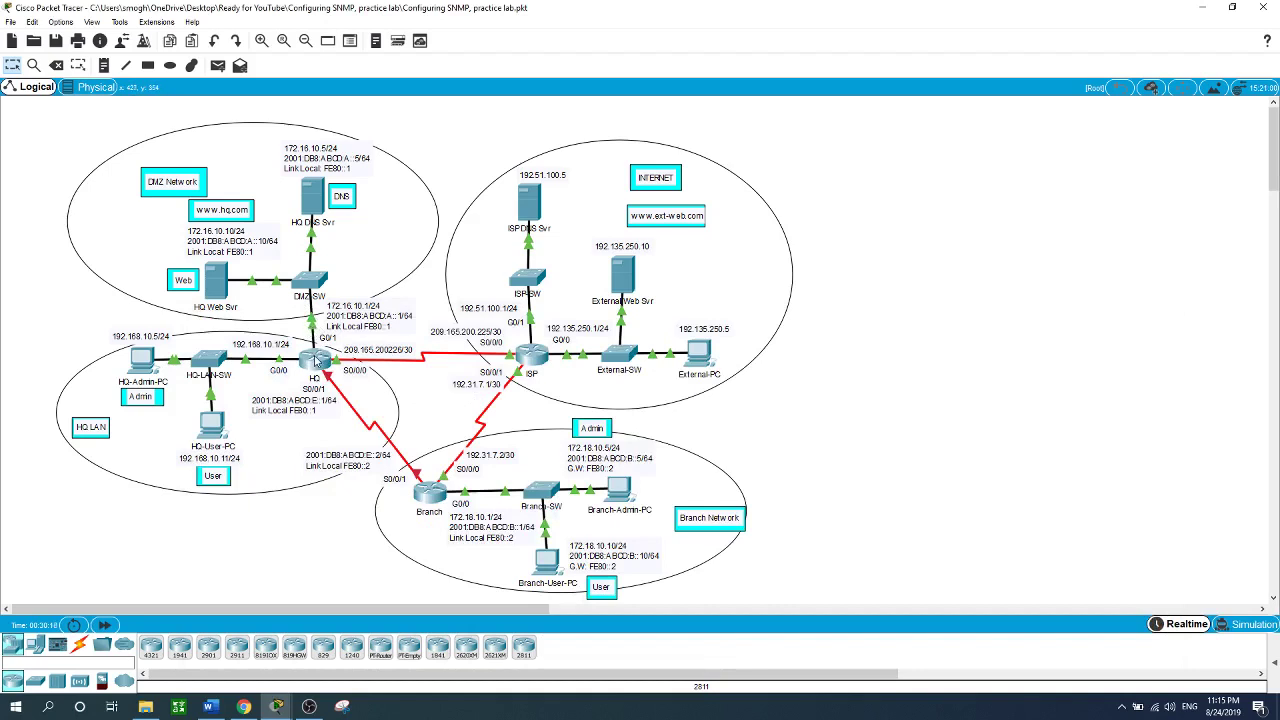
pyautogui.click(316, 360)
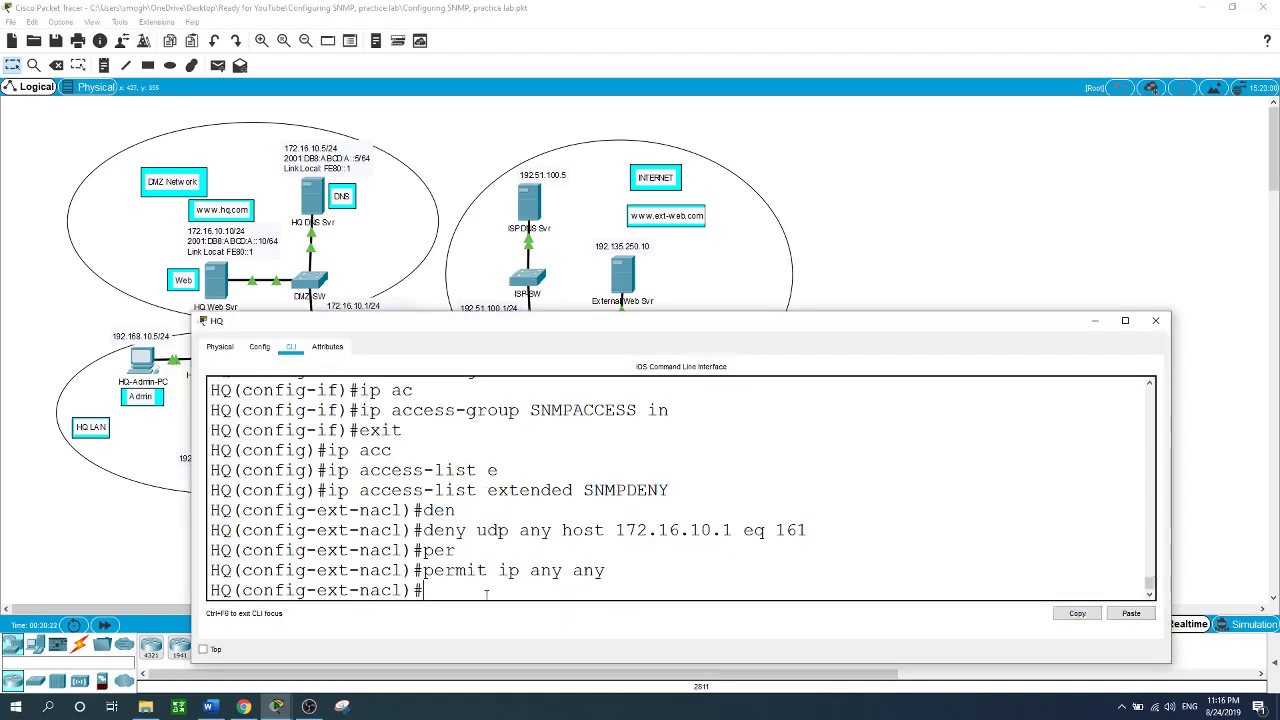
pyautogui.write('int g0/1')
pyautogui.press('Return')
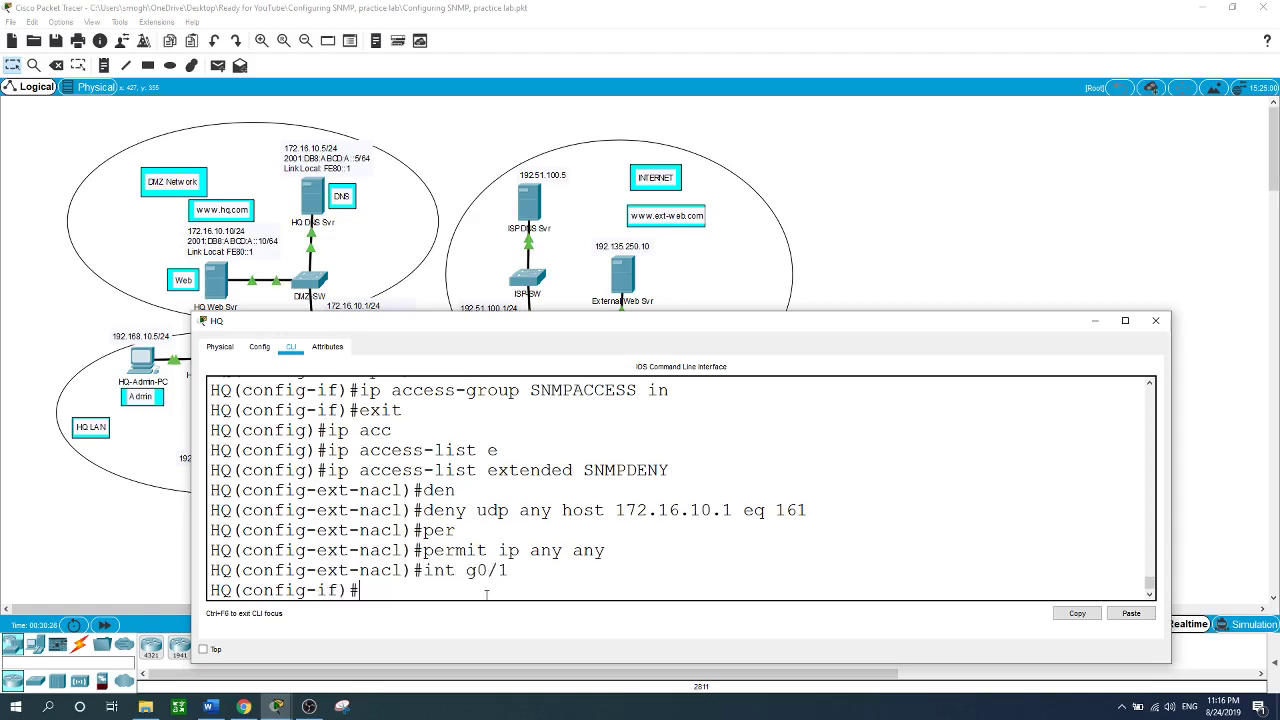
pyautogui.write('ip ac')
pyautogui.press('Tab')
pyautogui.write('S')
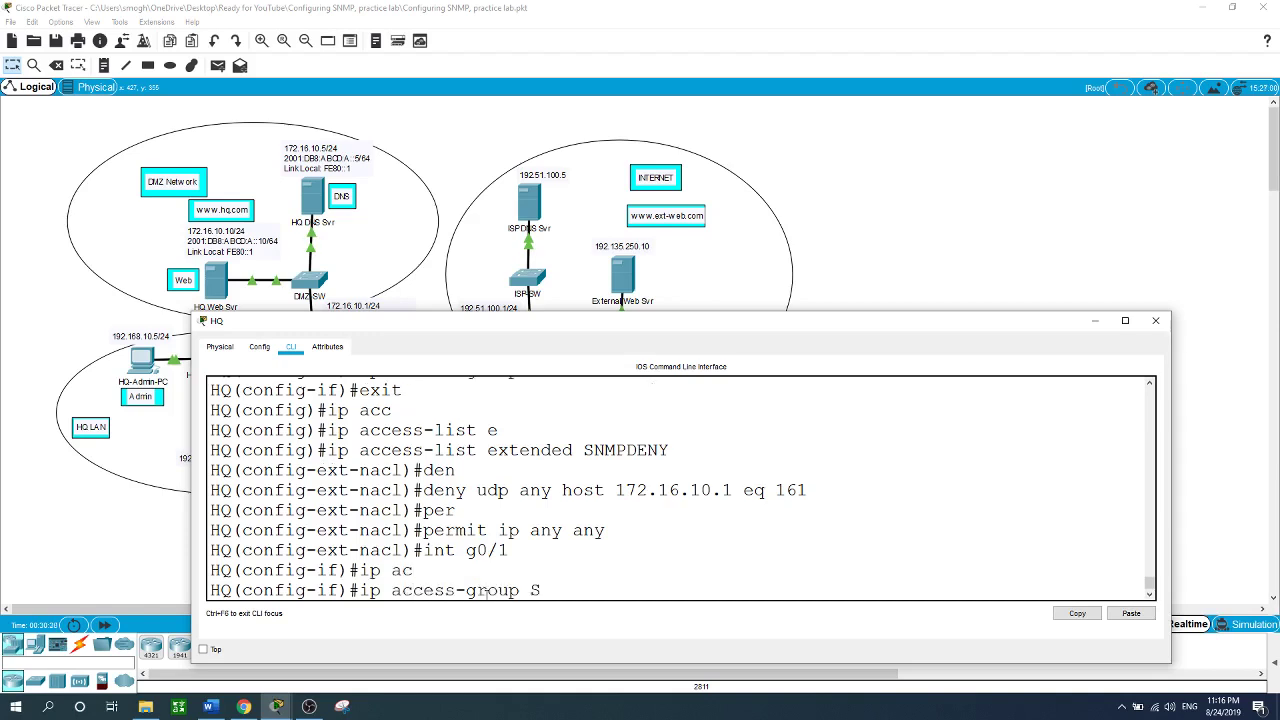
pyautogui.write('NMPDENY in')
pyautogui.press('Return')
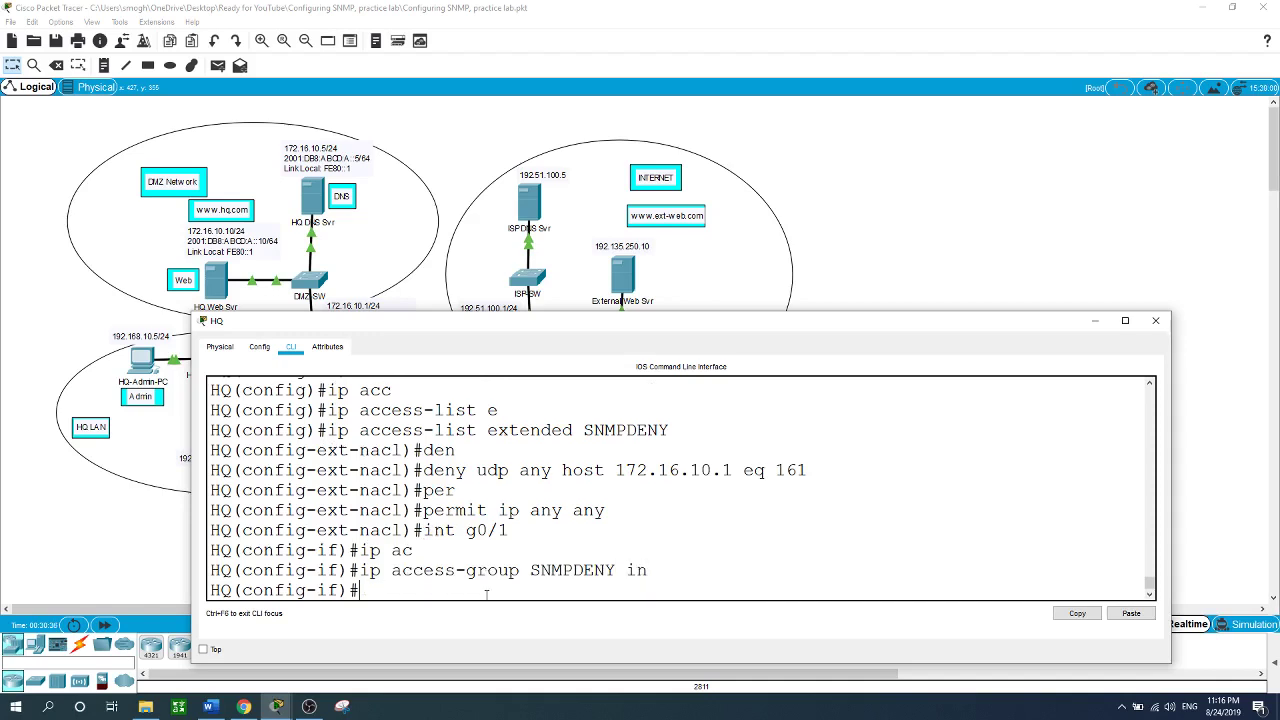
pyautogui.click(853, 254)
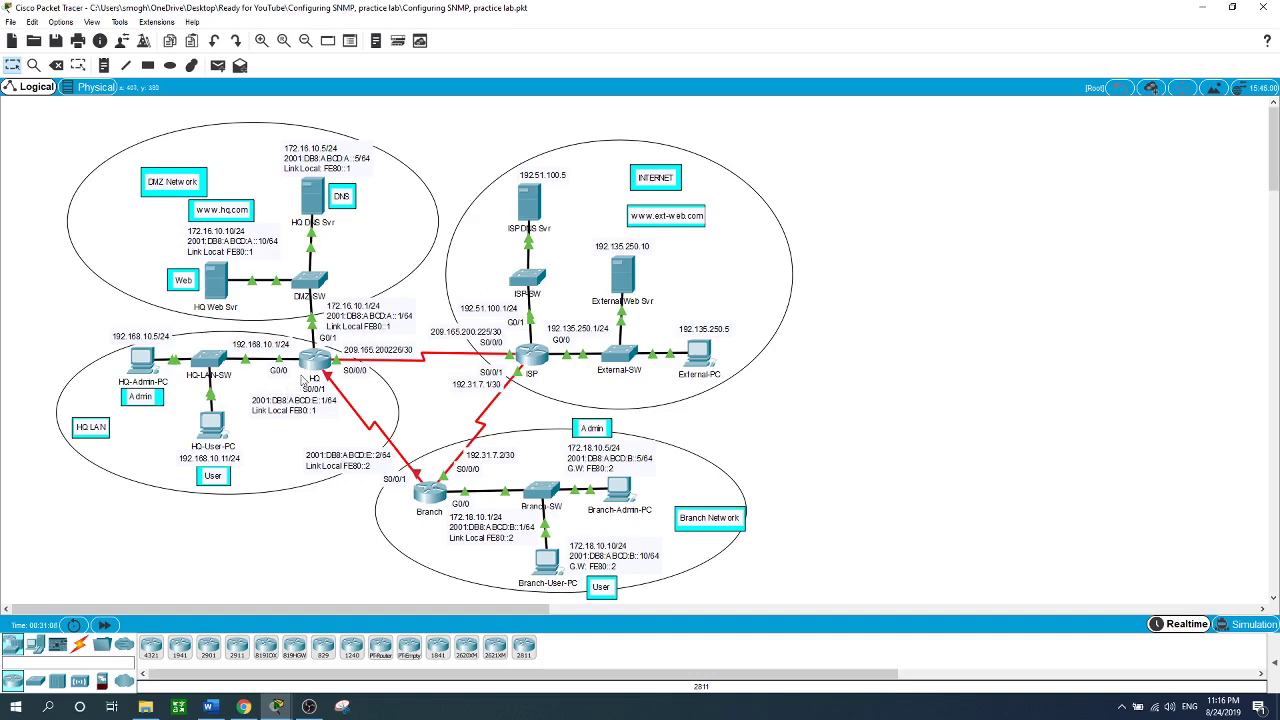
pyautogui.click(316, 362)
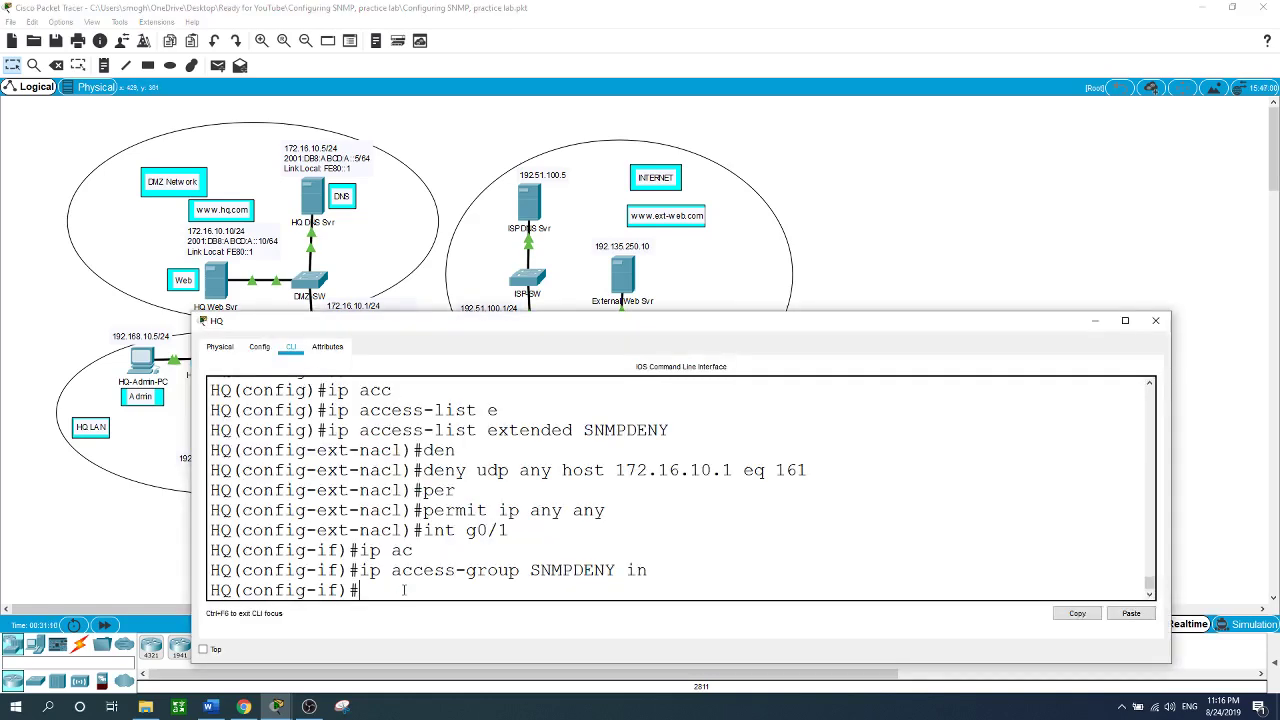
# Step: Exit interface mode, enter 'ip access-list extended INTOHQ', and return to the full topology
pyautogui.write('exit')
pyautogui.press('Return')
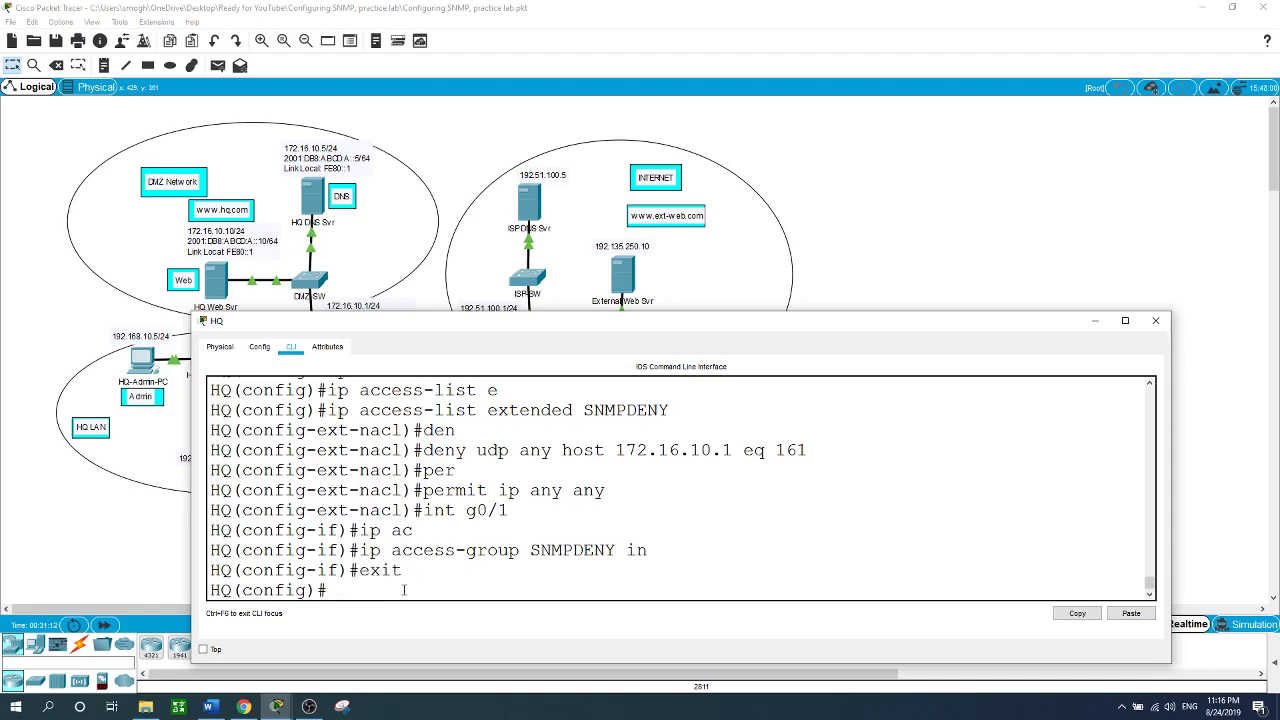
pyautogui.write('ip acc')
pyautogui.press('Tab')
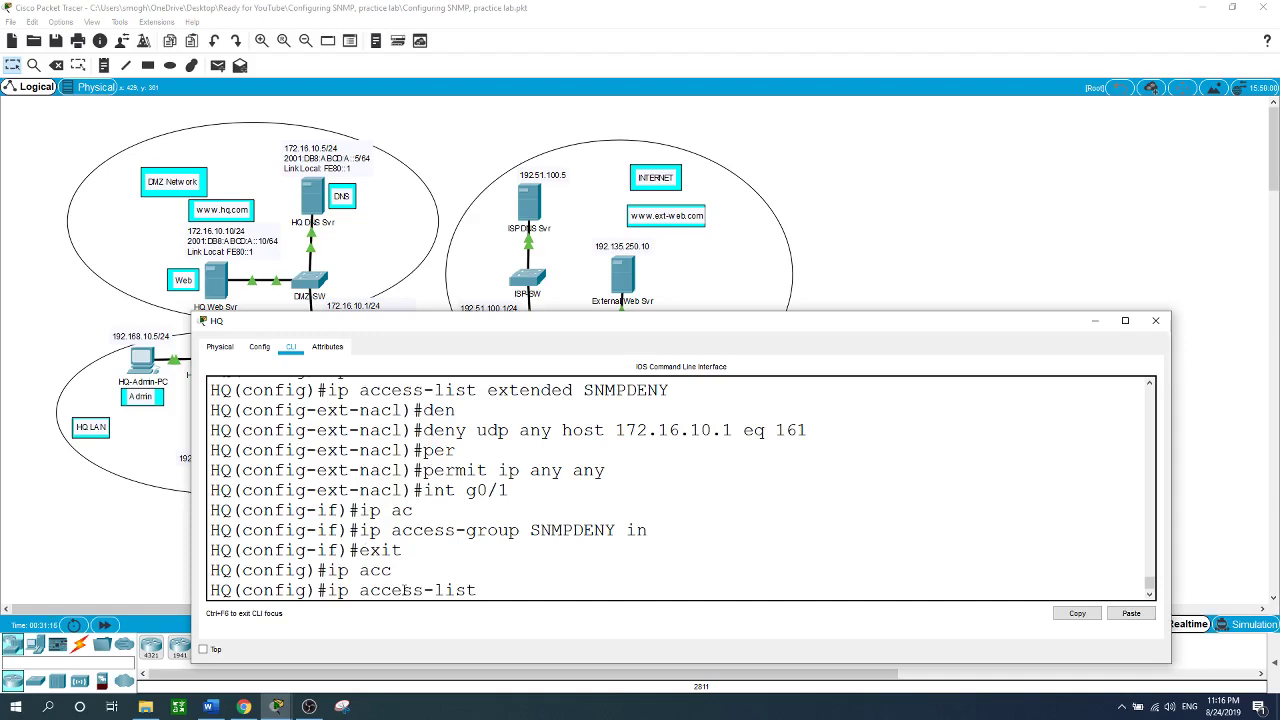
pyautogui.write('e')
pyautogui.press('Tab')
pyautogui.write('IN')
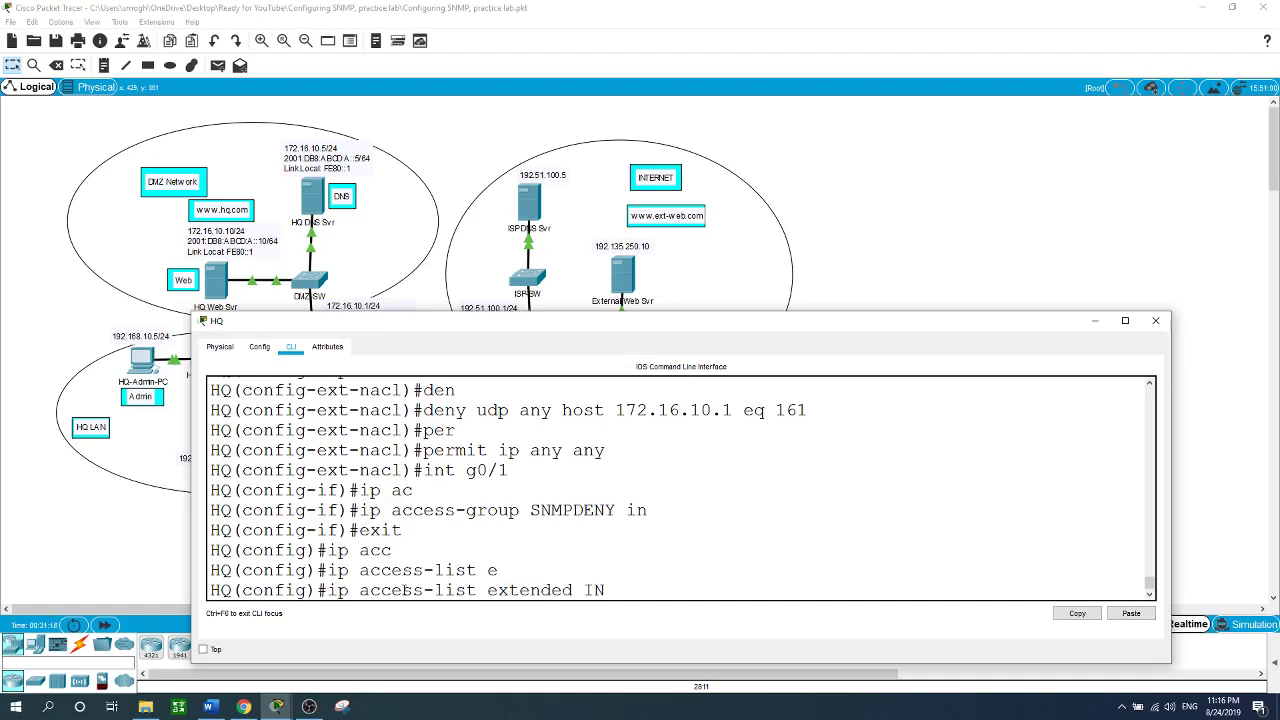
pyautogui.write('TOHQ')
pyautogui.press('Return')
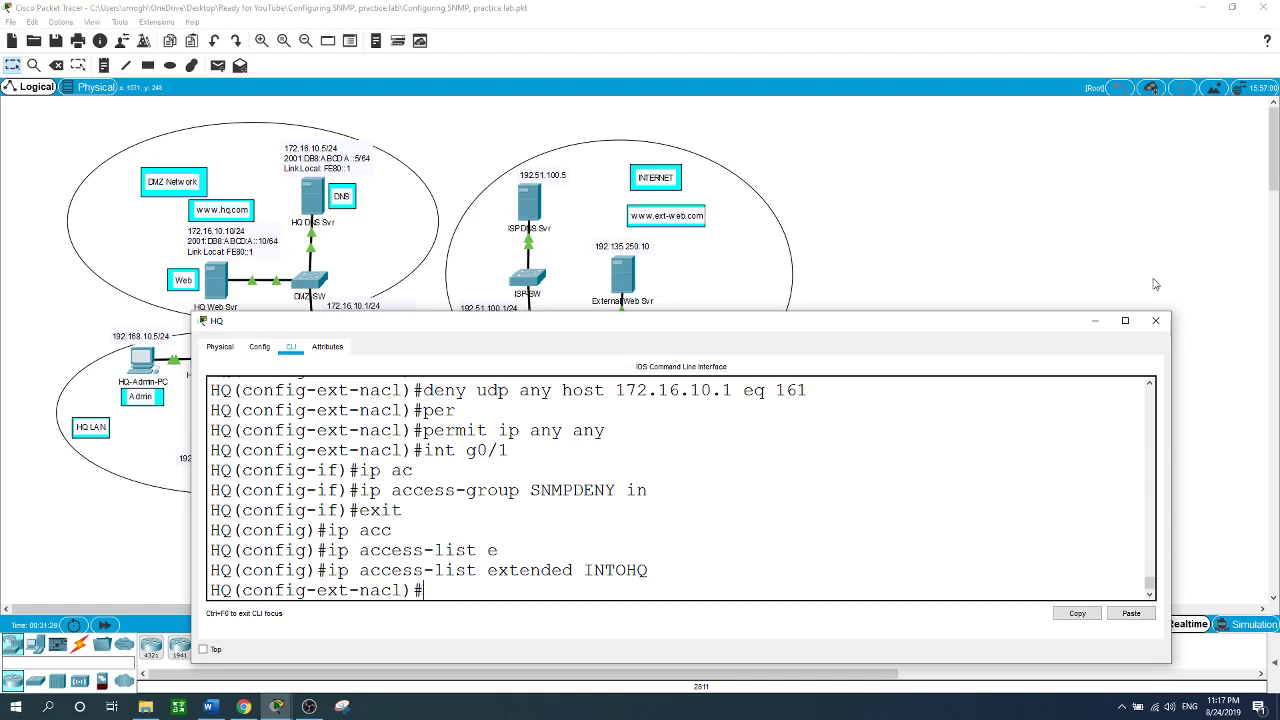
pyautogui.click(953, 217)
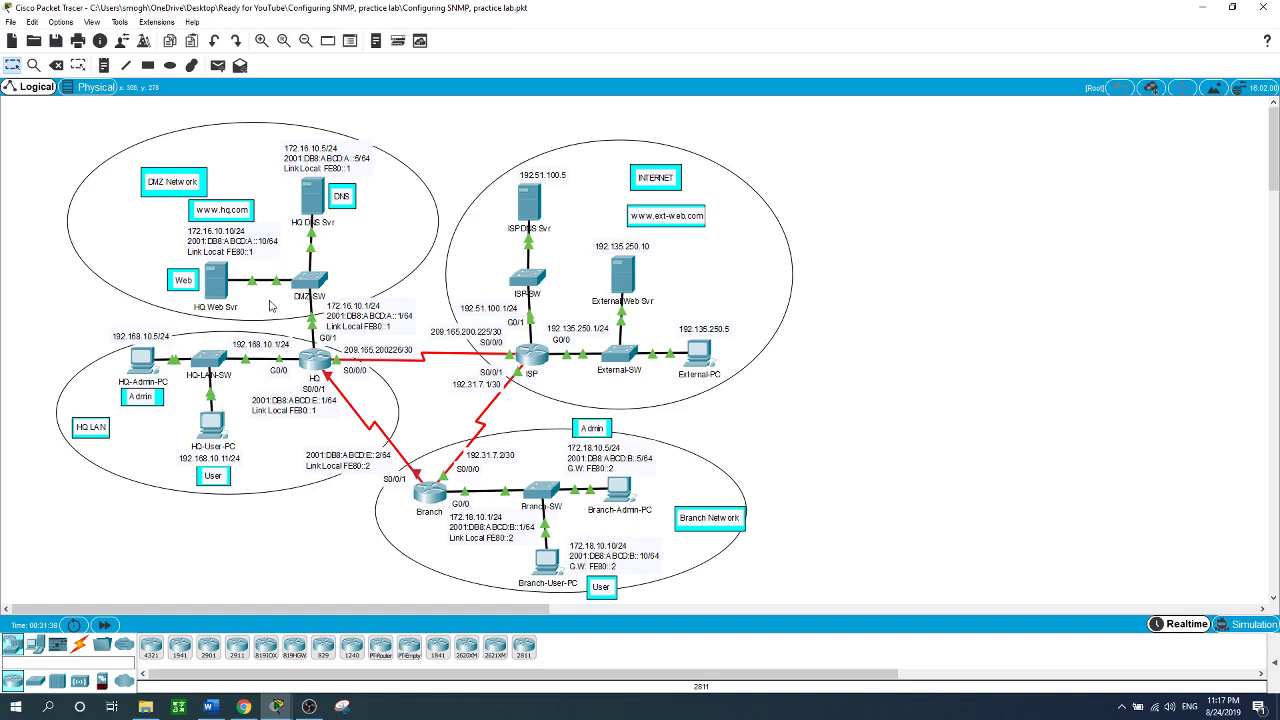
pyautogui.moveTo(305, 283)
# Step: Add 'permit tcp any host 172.16.10.5 eq 53' to INTOHQ
pyautogui.moveTo(313, 357)
pyautogui.click(312, 366)
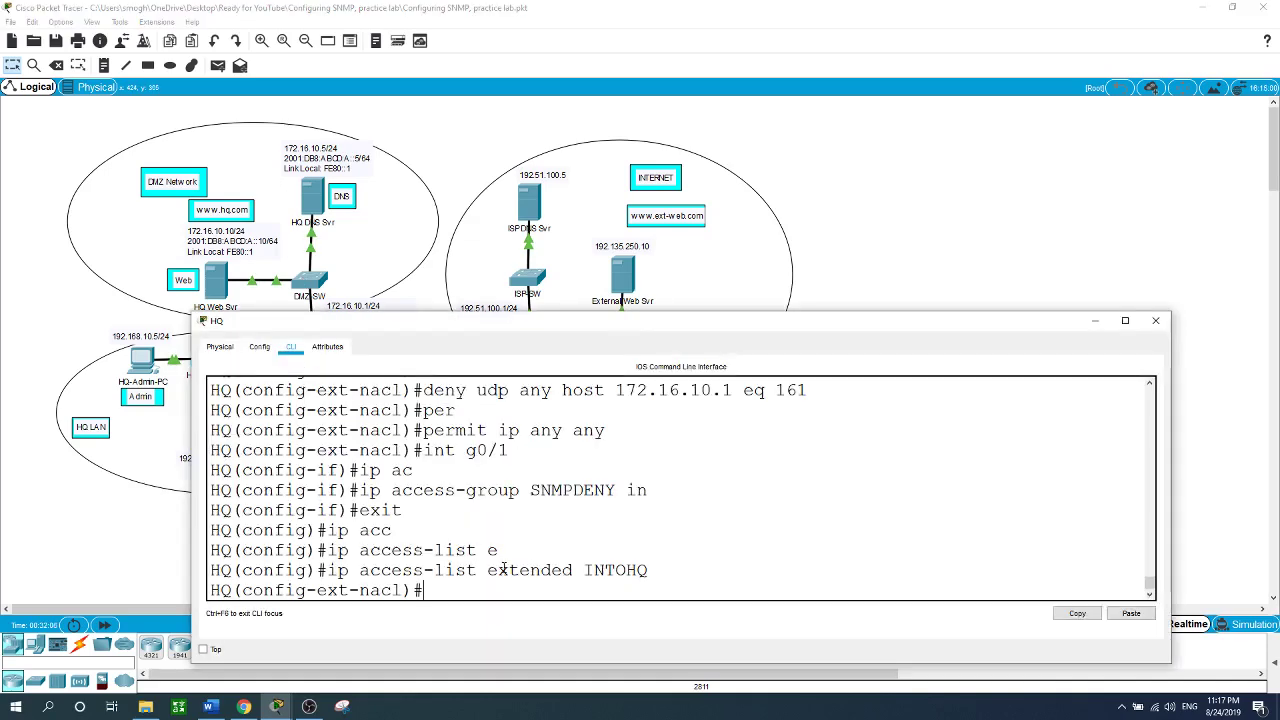
pyautogui.write('per')
pyautogui.press('Tab')
pyautogui.write('tcp')
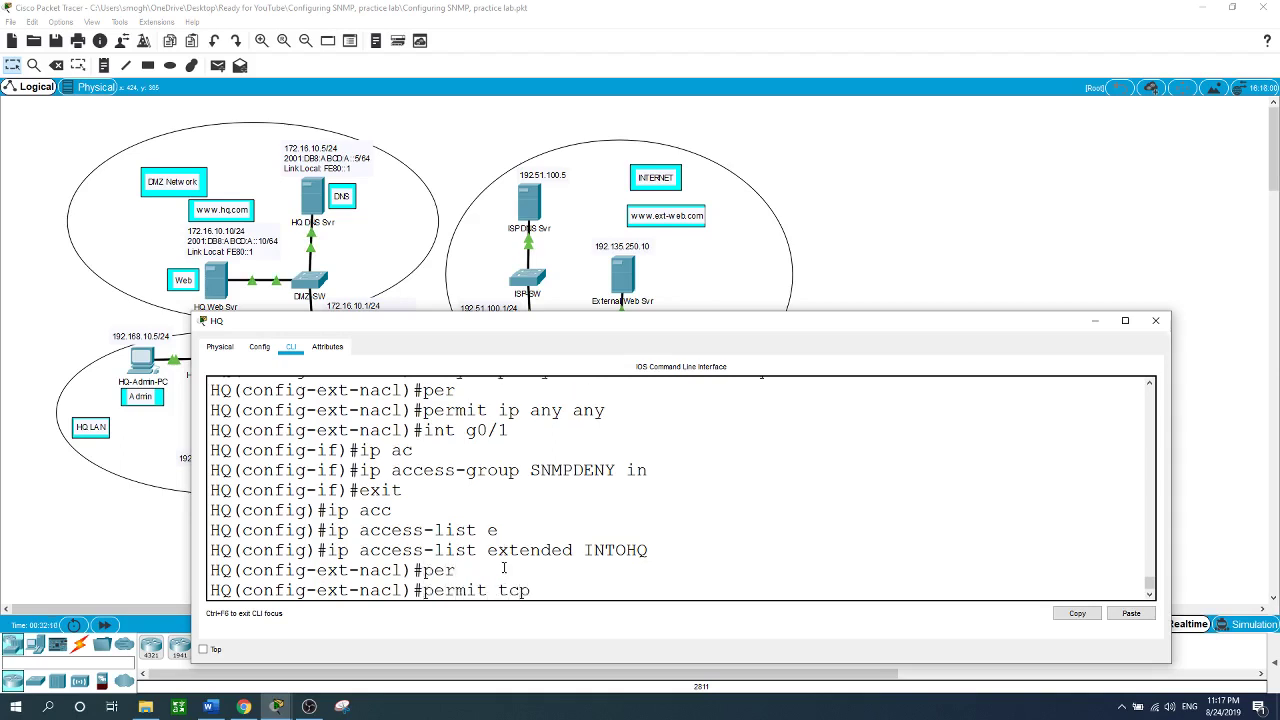
pyautogui.write(' any host 172.16.10.5')
pyautogui.write('eq')
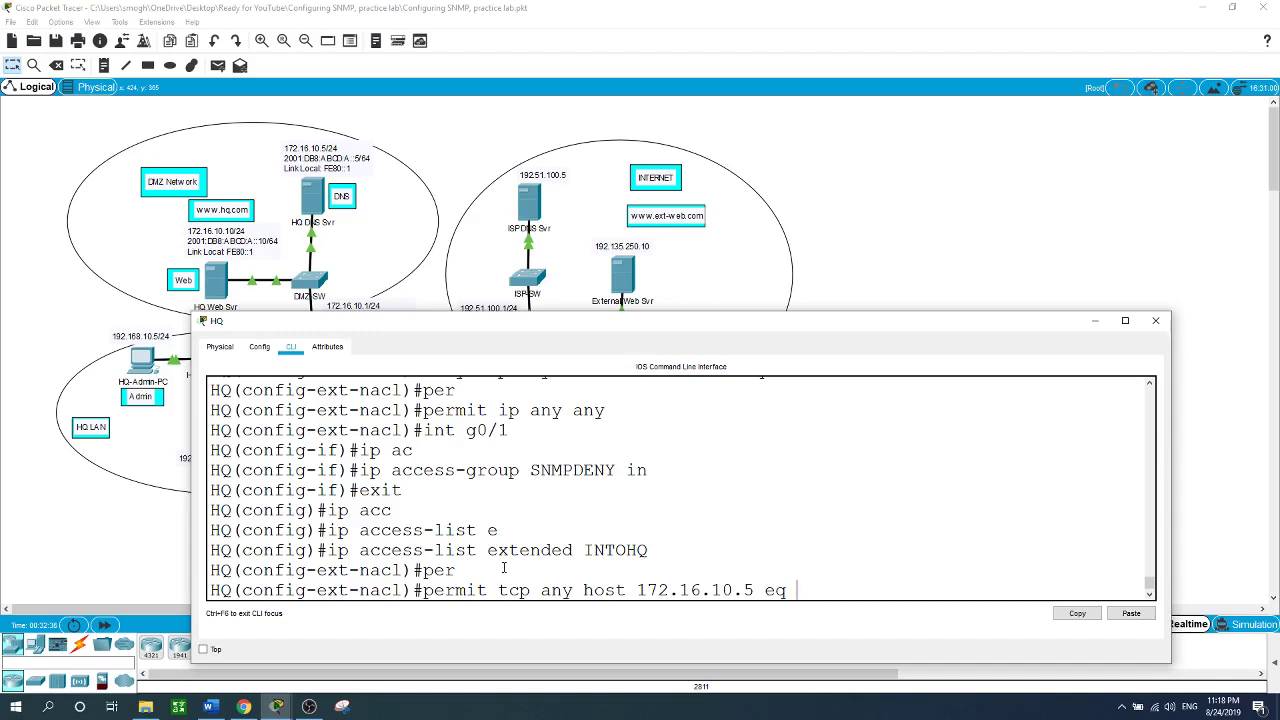
pyautogui.write(' 53')
pyautogui.press('Up')
pyautogui.press('Up')
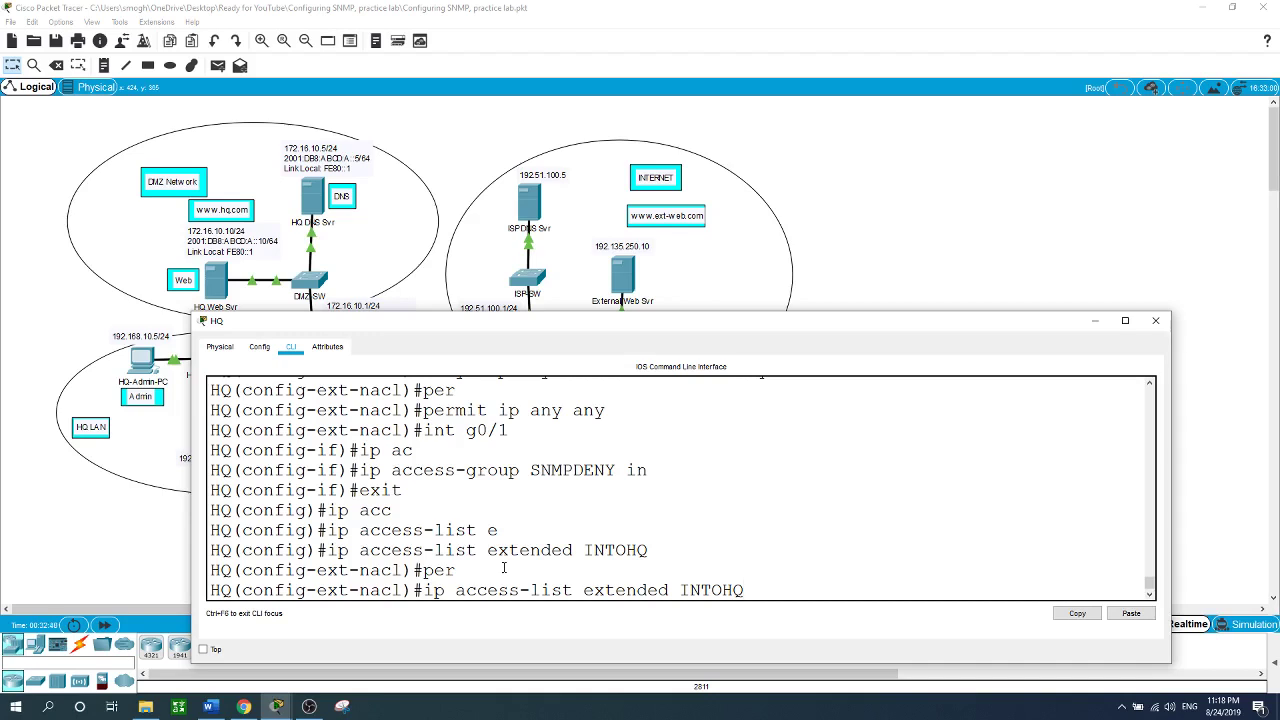
pyautogui.press('Up')
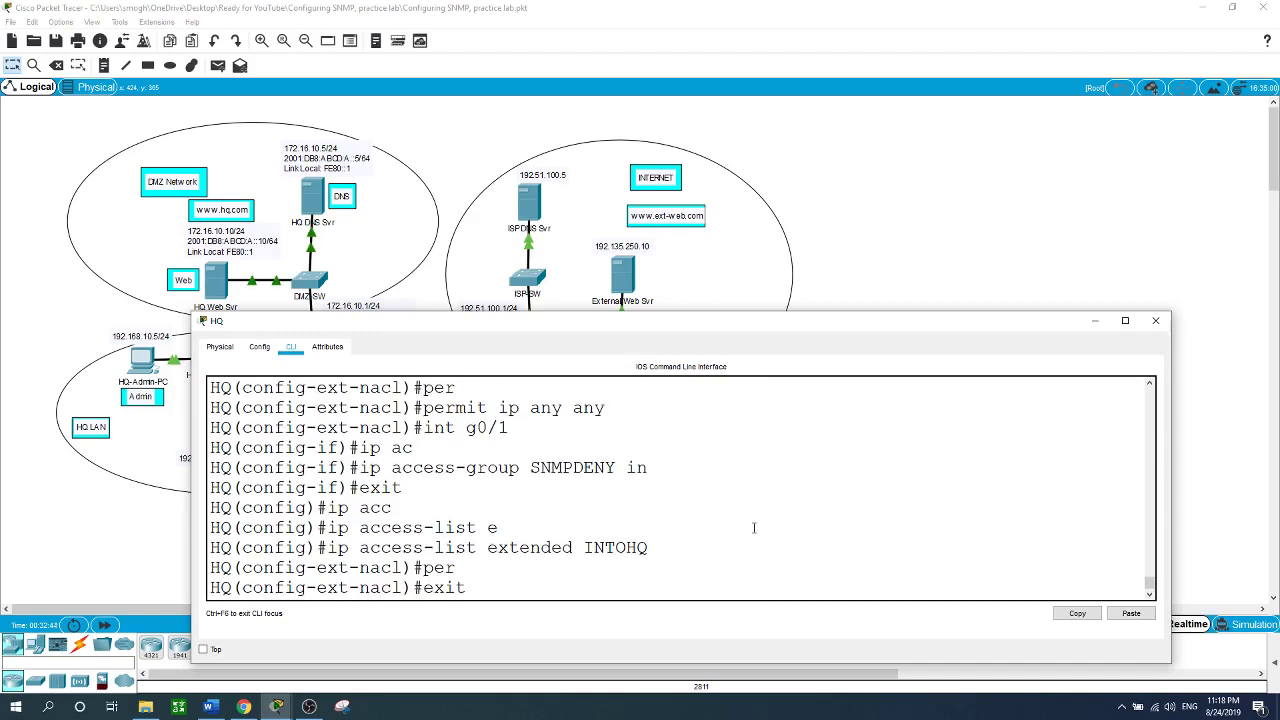
pyautogui.press('BackSpace')
pyautogui.press('BackSpace')
pyautogui.press('BackSpace')
pyautogui.press('BackSpace')
pyautogui.write('perm')
pyautogui.press('Tab')
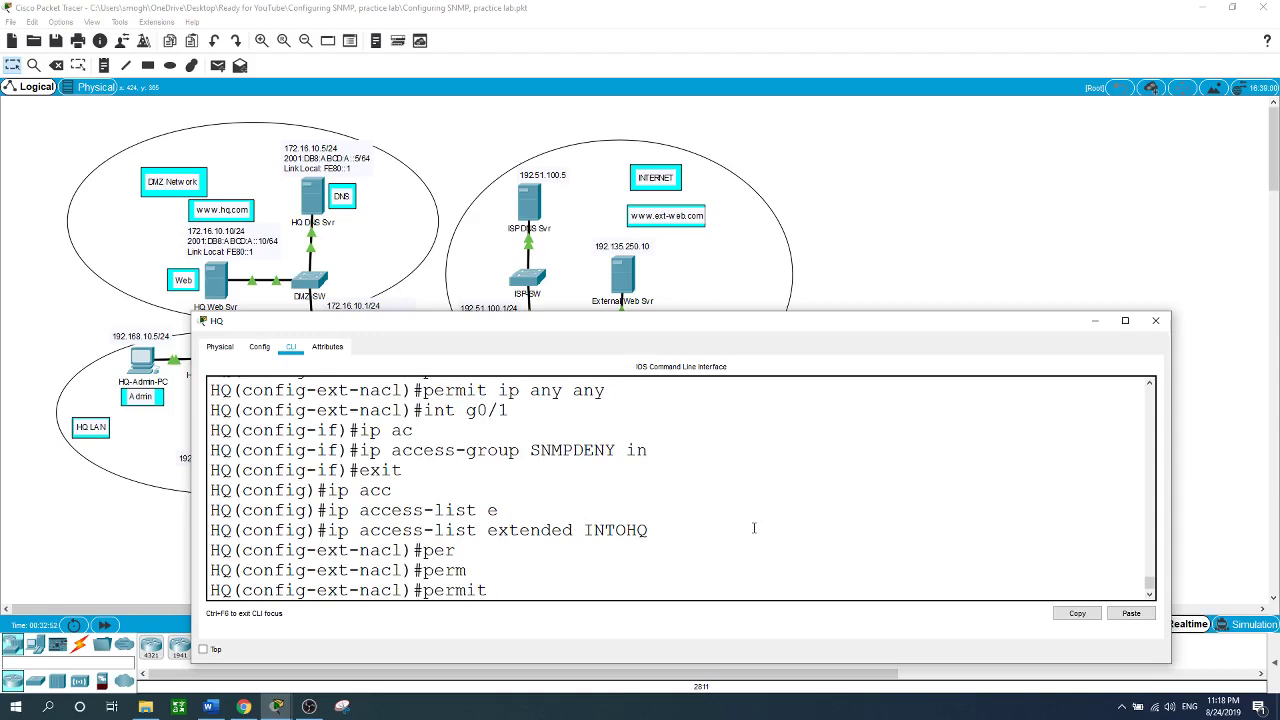
pyautogui.write('tcp any host 172')
pyautogui.write('.16.10.')
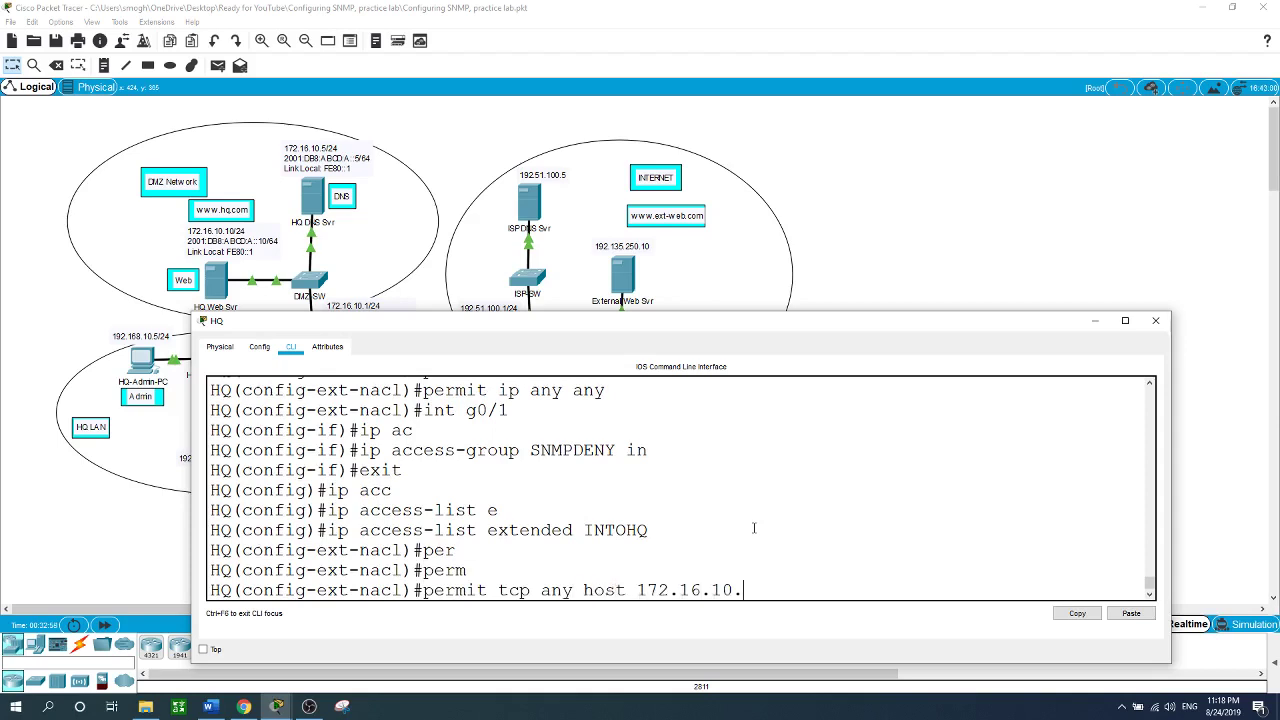
pyautogui.write('5 eq 53')
pyautogui.press('Return')
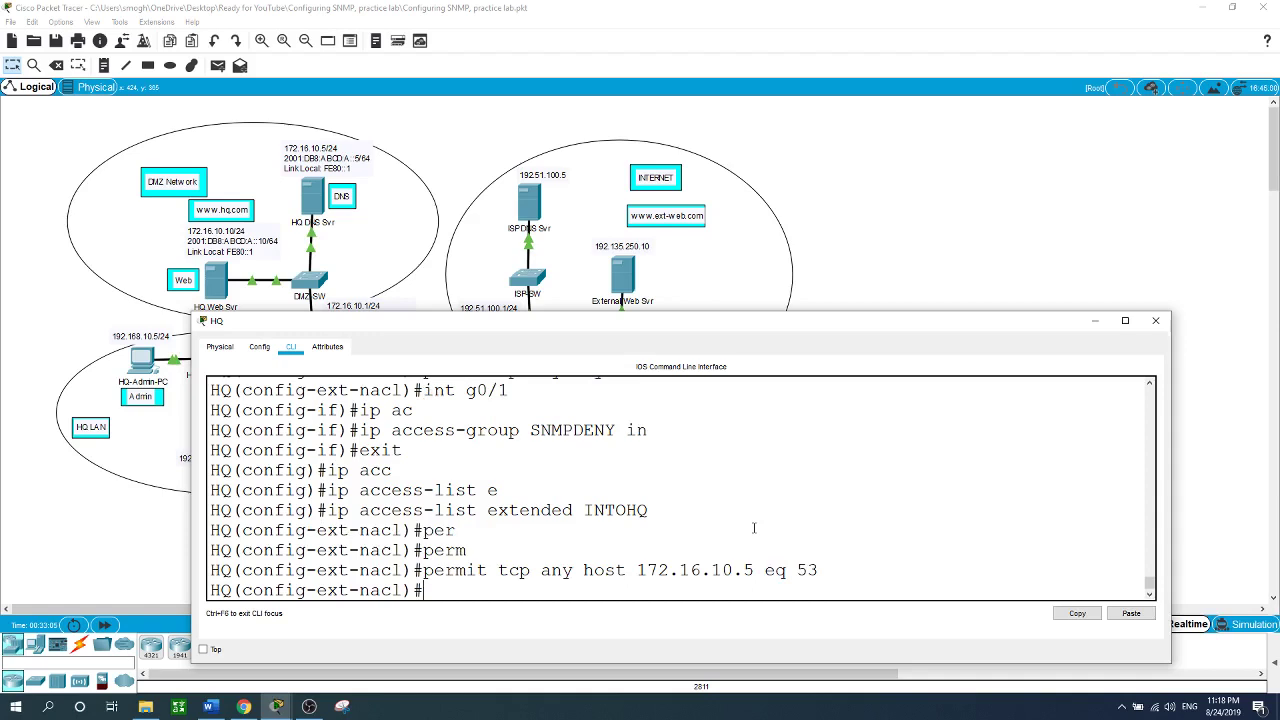
# Step: Reuse that rule with udp instead of tcp to also permit UDP port 53
pyautogui.press('Up')
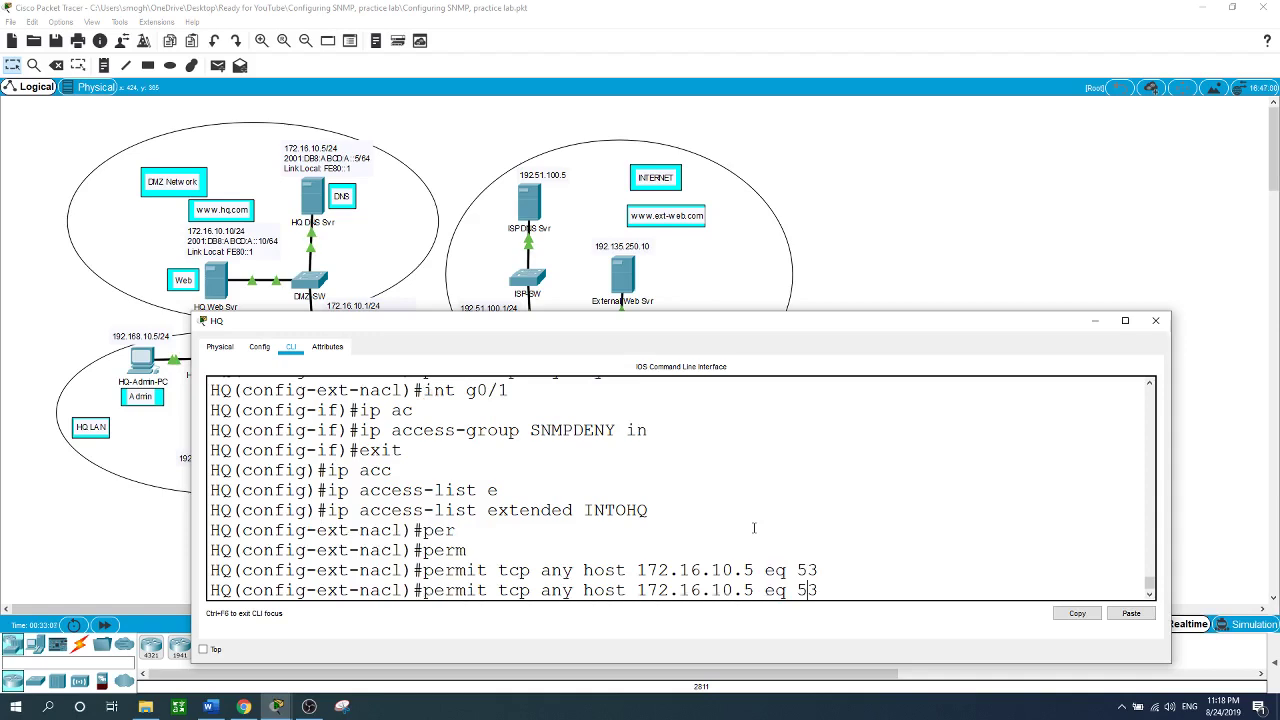
pyautogui.press('Left')
pyautogui.press('Left')
pyautogui.press('Left')
pyautogui.press('Left')
pyautogui.press('Left')
pyautogui.press('Left')
pyautogui.press('Left')
pyautogui.press('Left')
pyautogui.press('Left')
pyautogui.press('Left')
pyautogui.press('Left')
pyautogui.press('Left')
pyautogui.press('Left')
pyautogui.press('Left')
pyautogui.press('Left')
pyautogui.press('Left')
pyautogui.press('Left')
pyautogui.press('Left')
pyautogui.press('Left')
pyautogui.press('Left')
pyautogui.press('BackSpace')
pyautogui.press('BackSpace')
pyautogui.press('BackSpace')
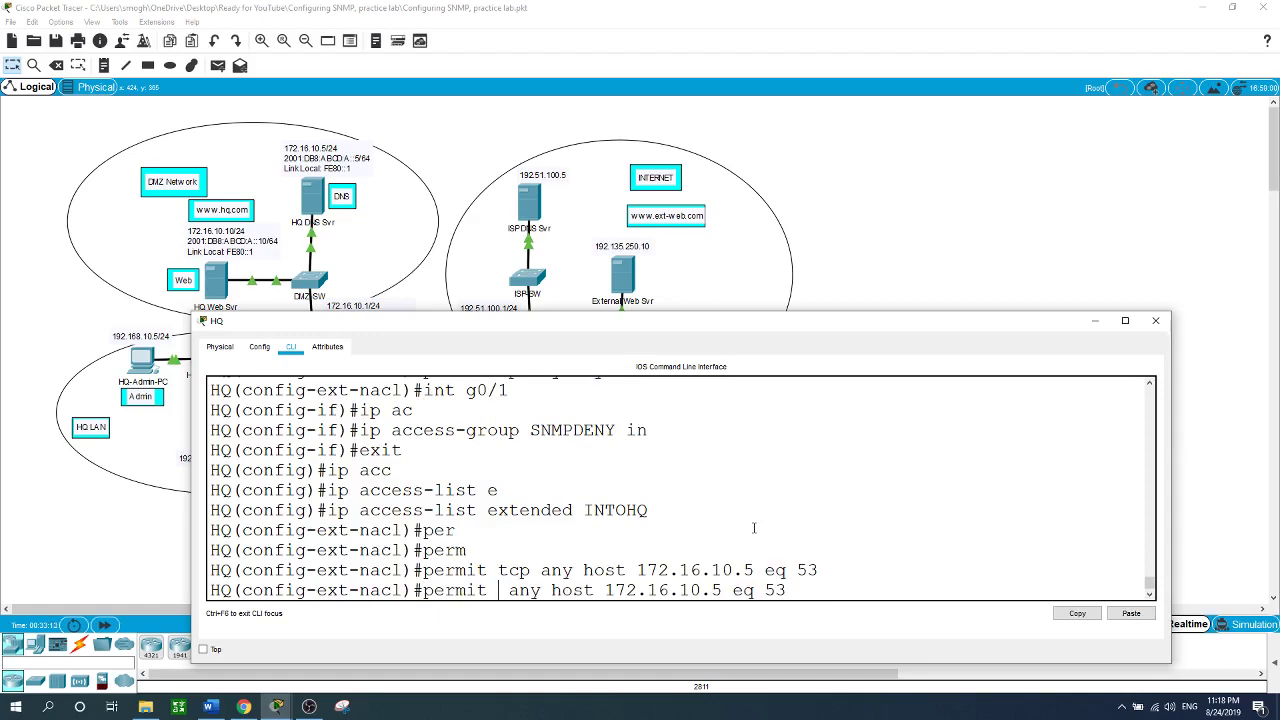
pyautogui.write('udp')
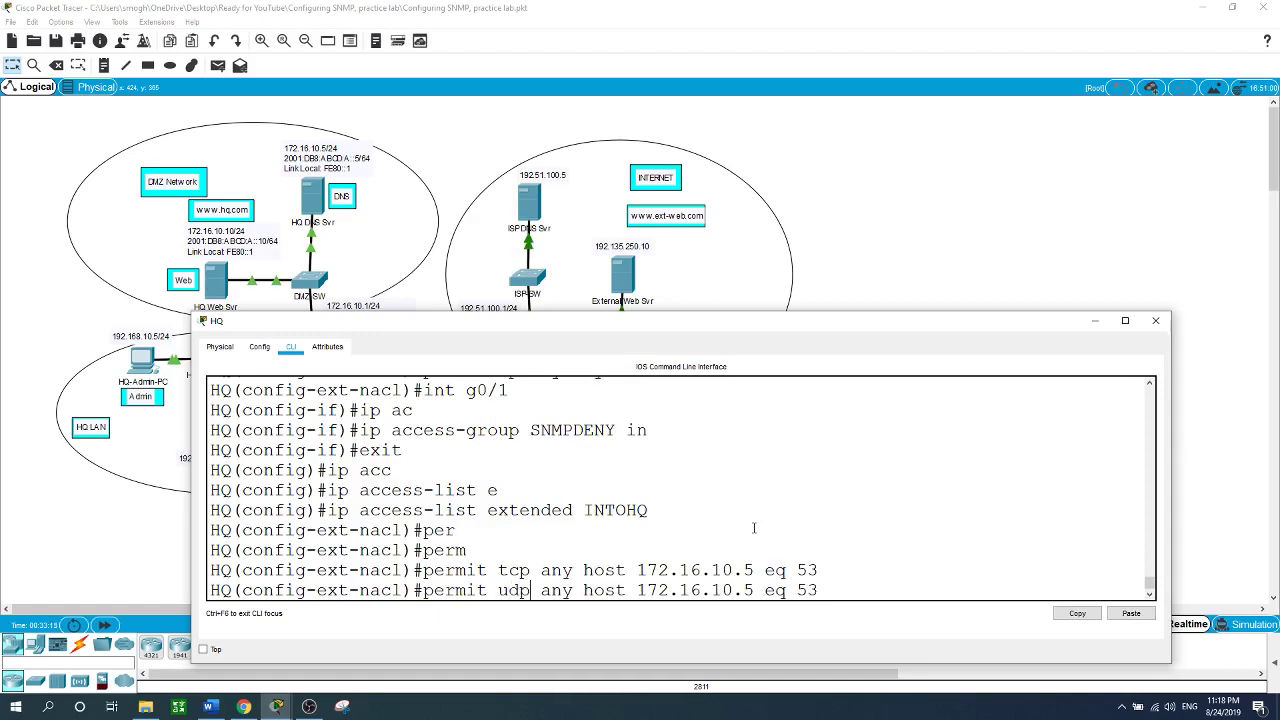
pyautogui.press('Return')
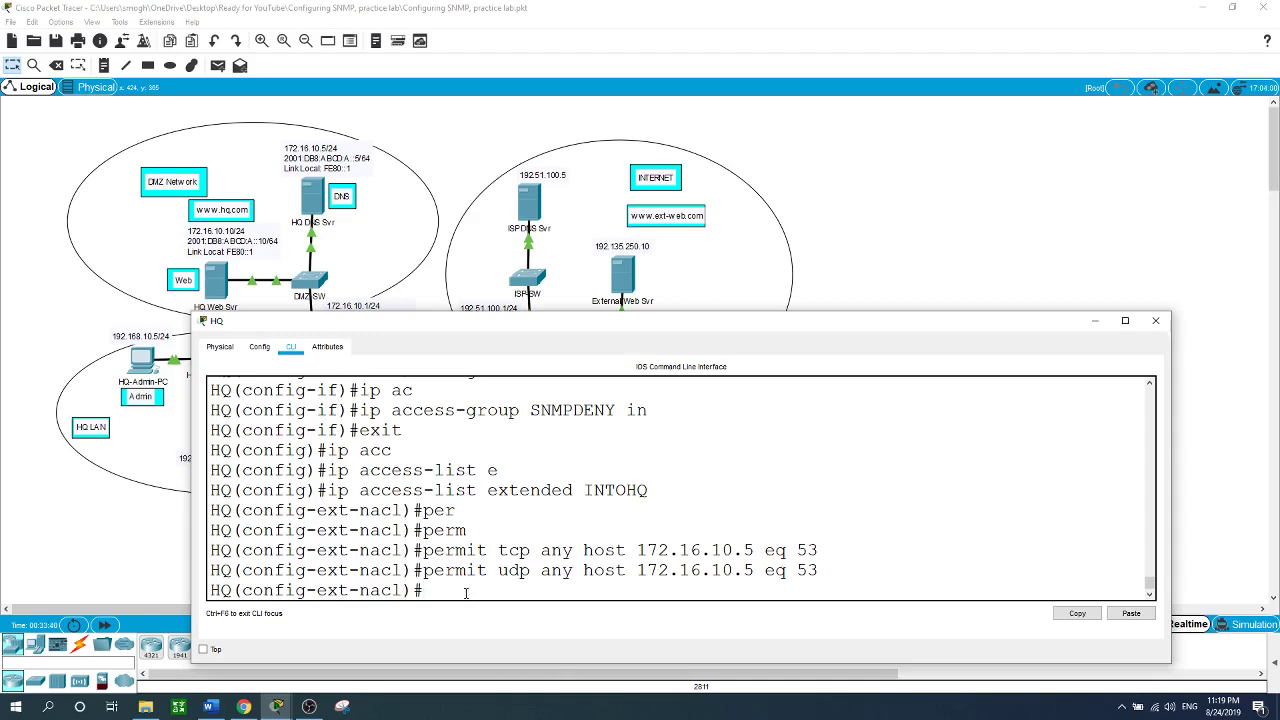
# Step: Add 'permit tcp any host 172.16.10.10 eq 80' to the INTOHQ access list
pyautogui.write('perm')
pyautogui.press('Tab')
pyautogui.write('tcy')
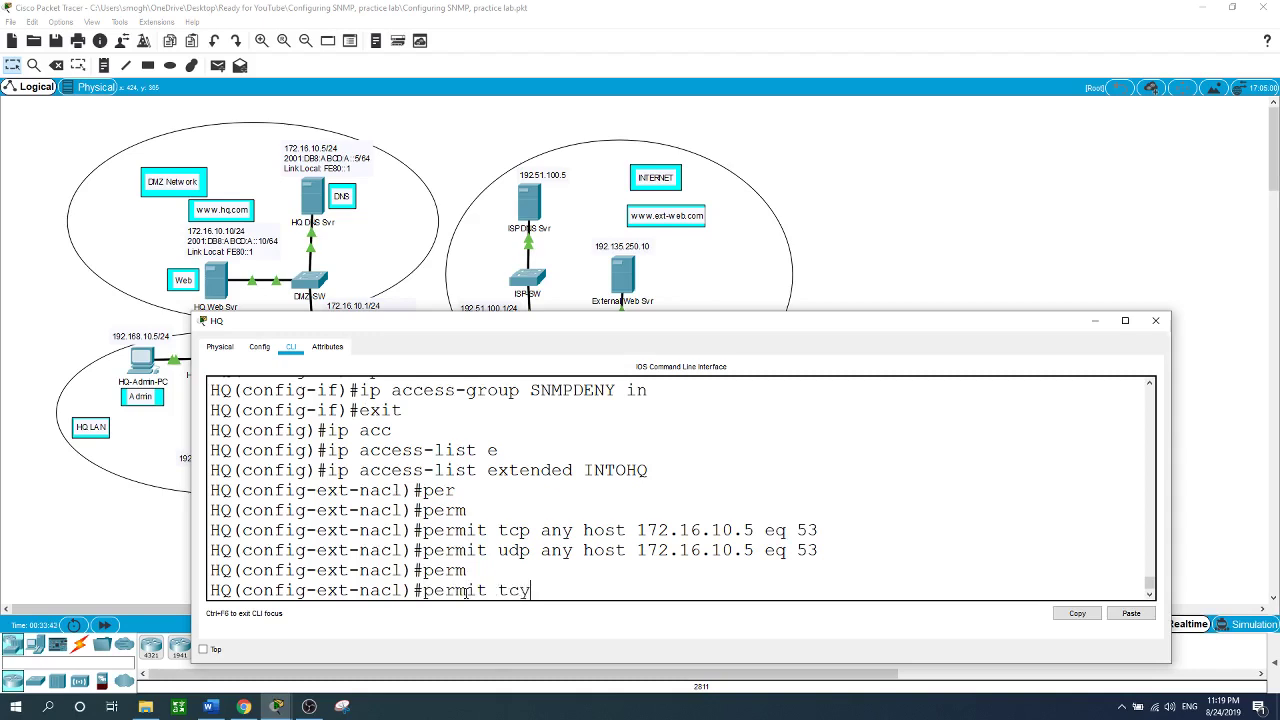
pyautogui.press('BackSpace')
pyautogui.write('p any host 172.16.10.10')
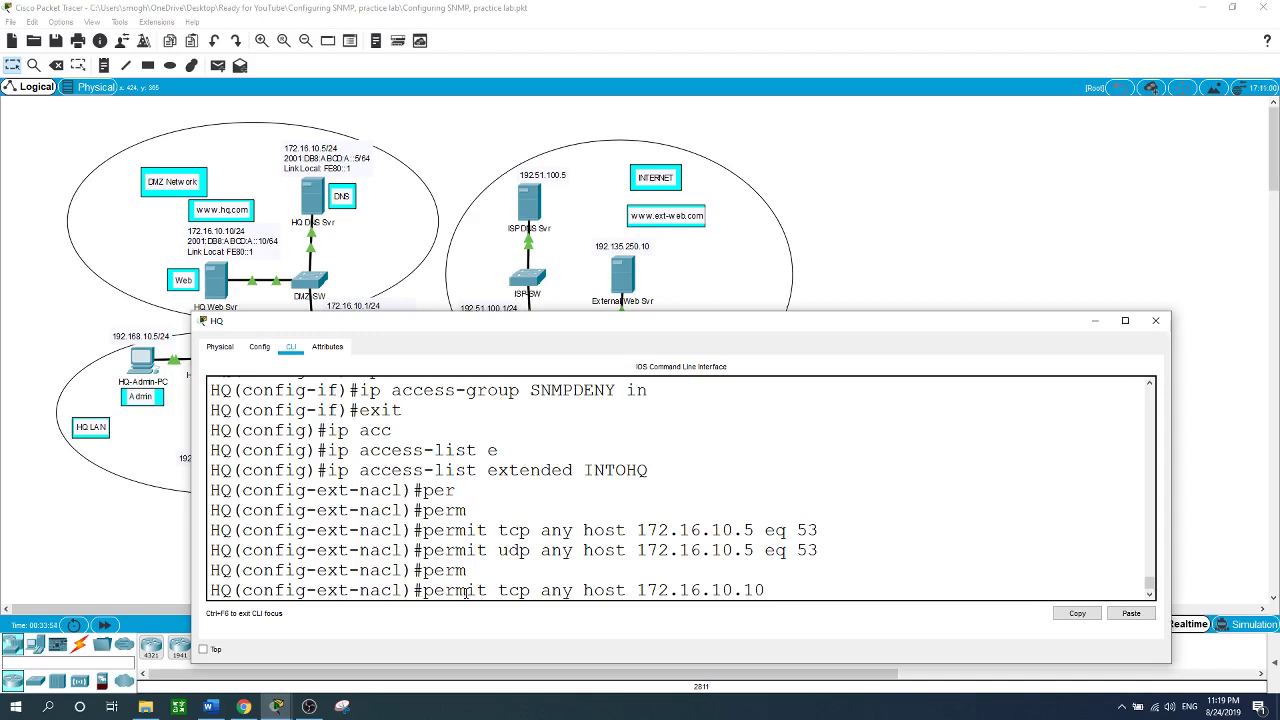
pyautogui.write('eq 80')
pyautogui.press('Return')
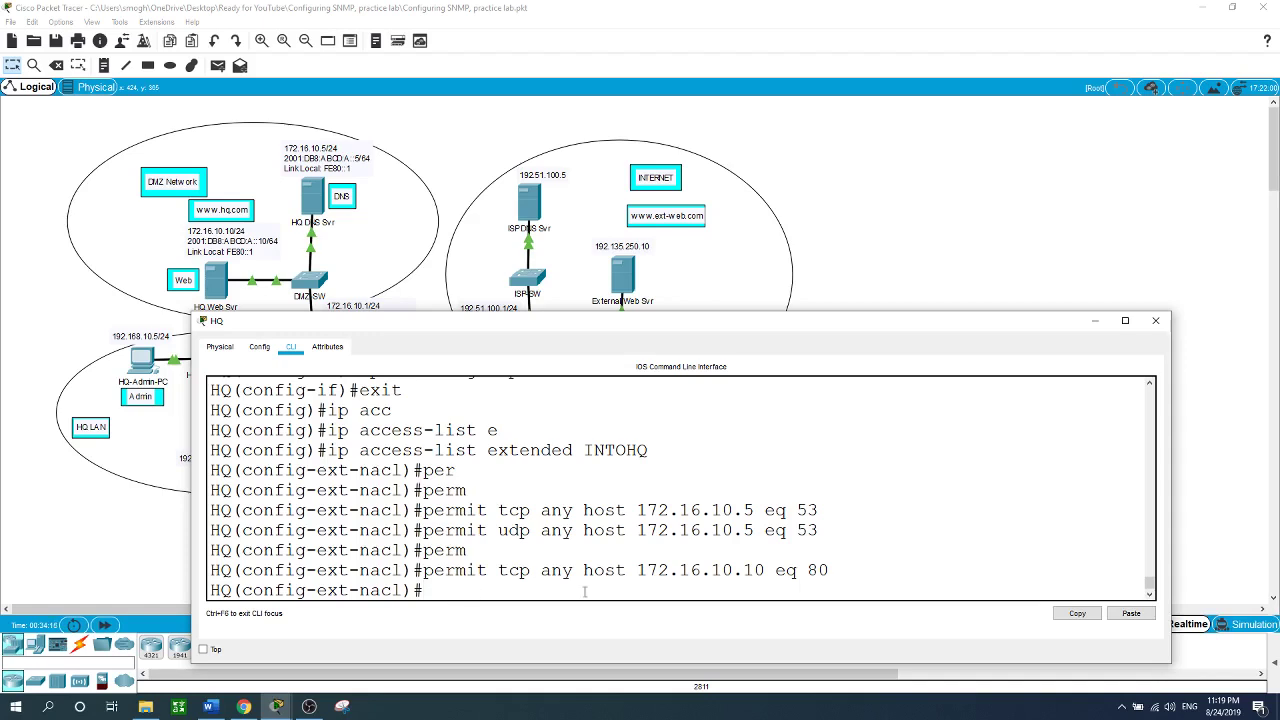
# Step: In the reopened HQ CLI, add 'permit tcp any any established' to INTOHQ
pyautogui.click(1155, 320)
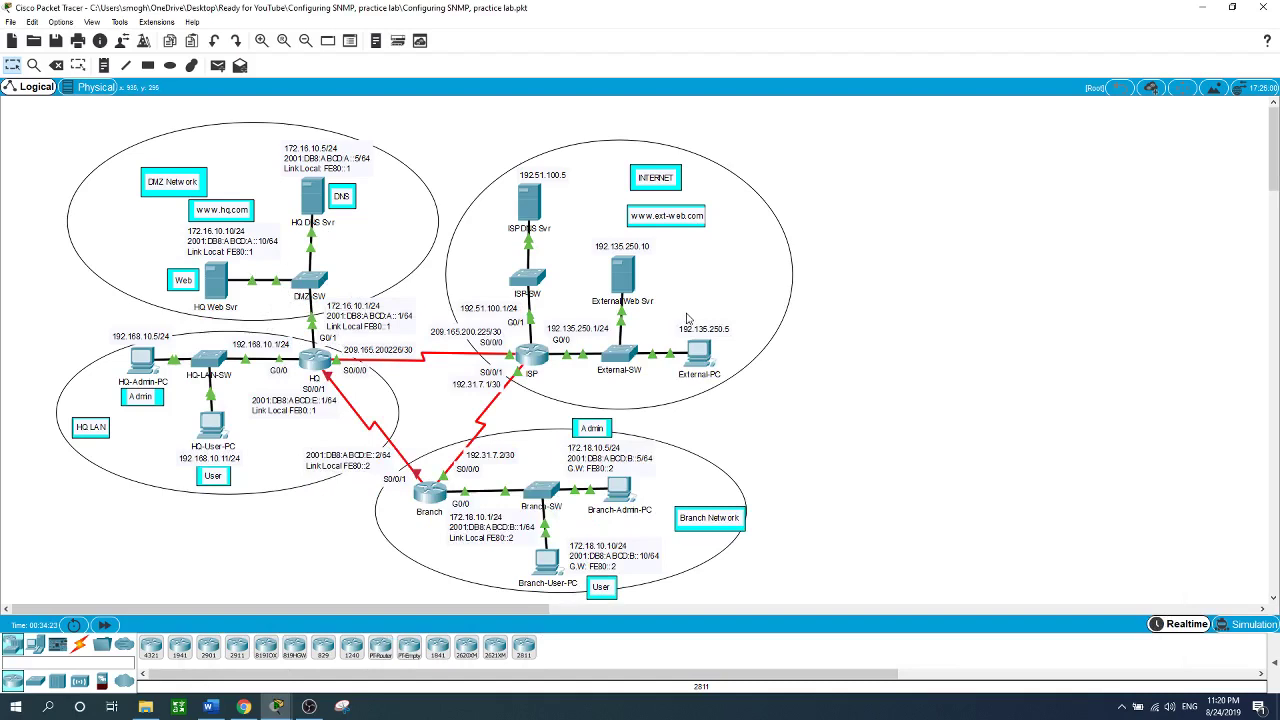
pyautogui.click(315, 362)
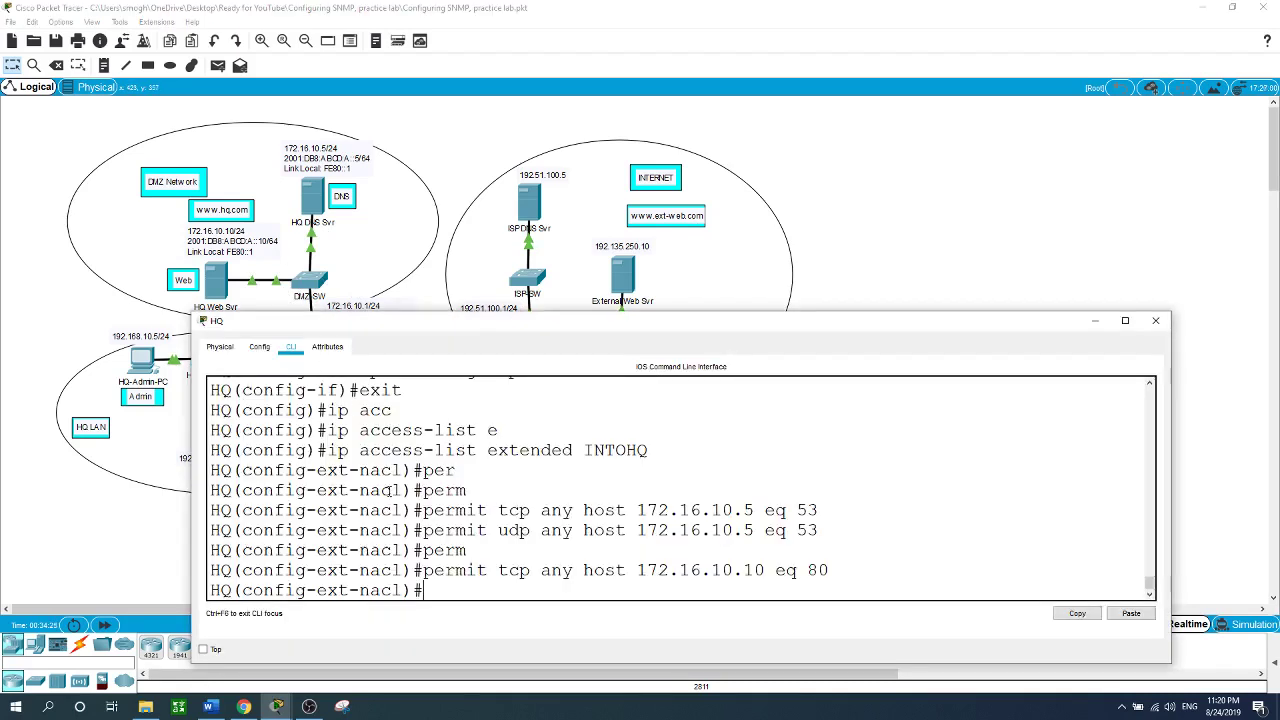
pyautogui.click(434, 589)
pyautogui.write('per')
pyautogui.press('Tab')
pyautogui.write('tcp any')
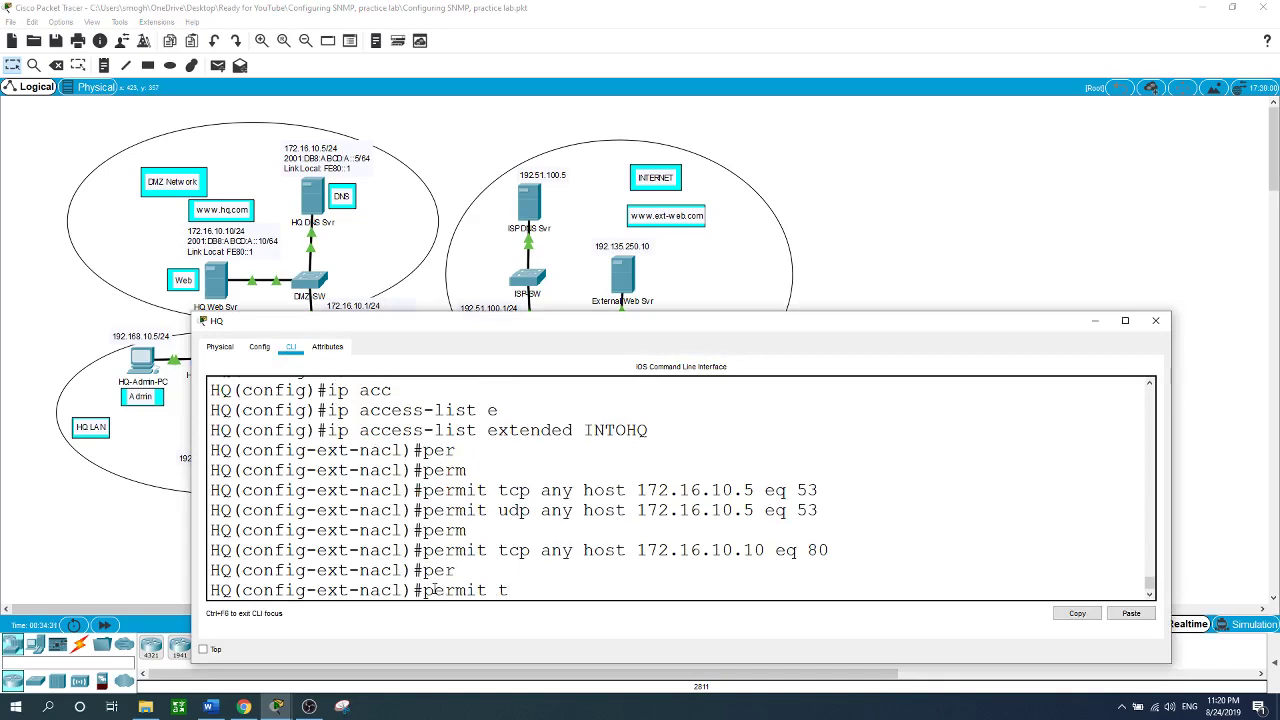
pyautogui.press('BackSpace')
pyautogui.press('BackSpace')
pyautogui.write('p any any est')
pyautogui.press('Tab')
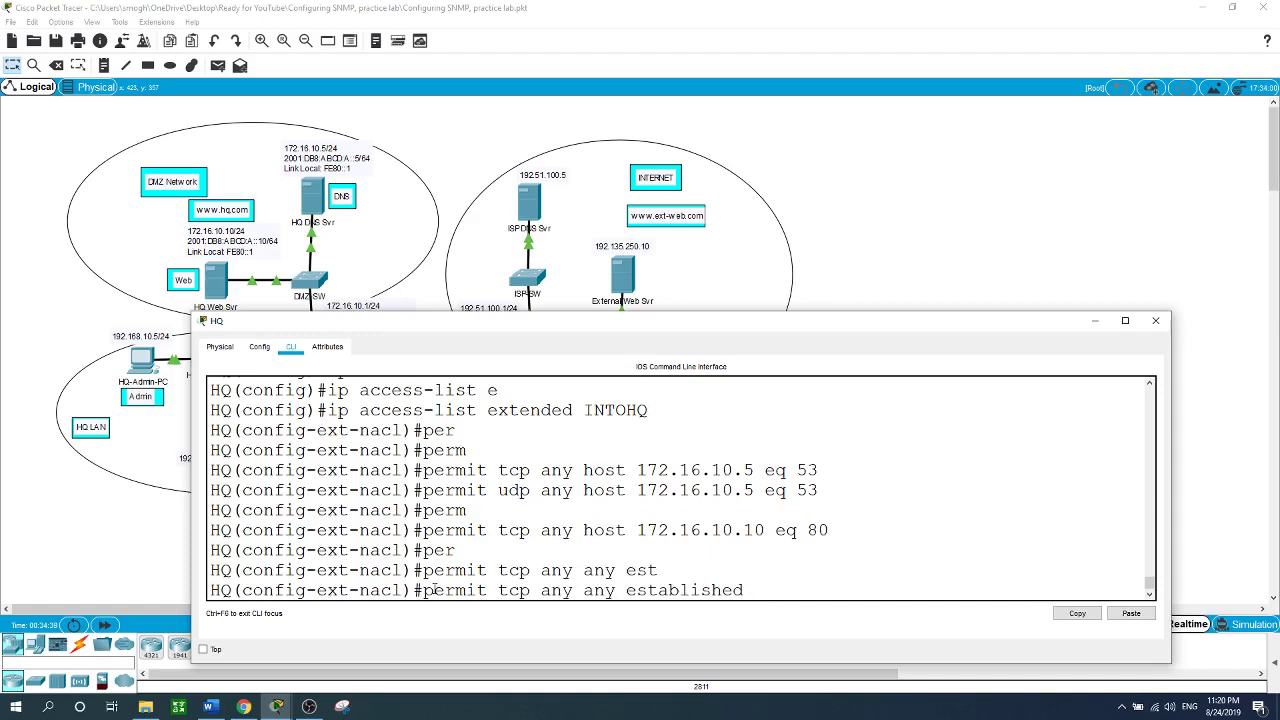
pyautogui.press('Return')
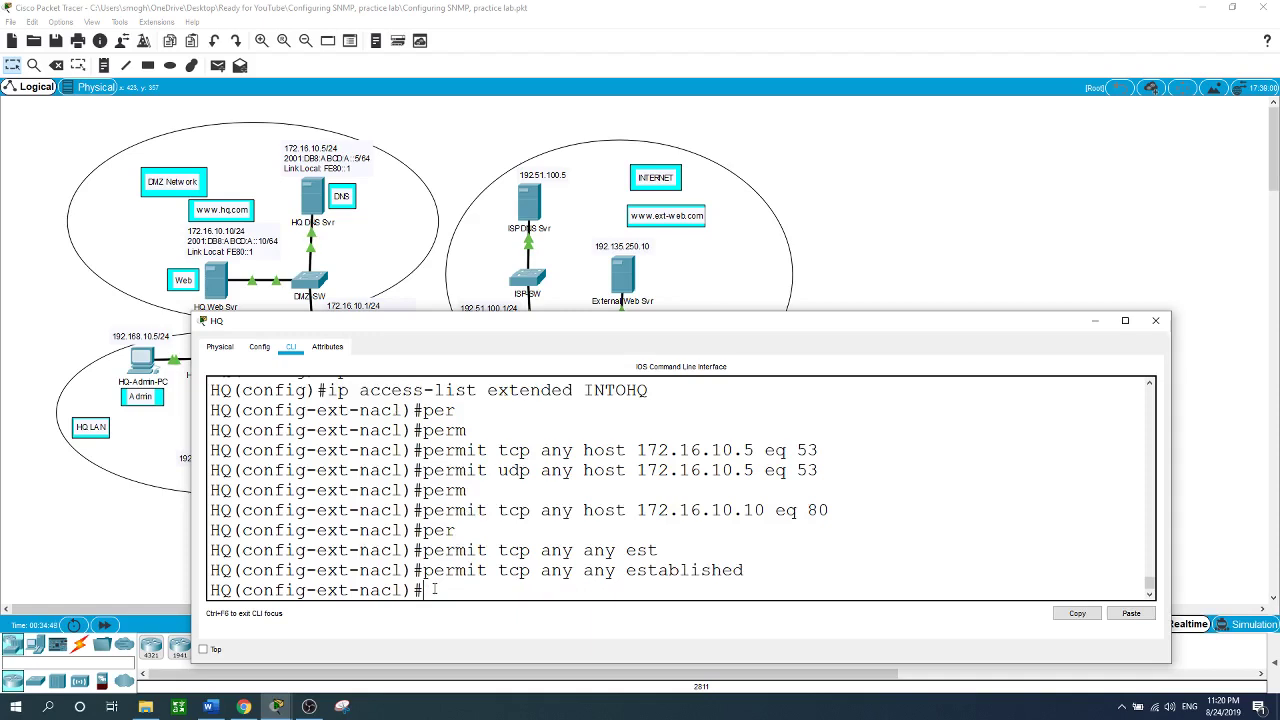
pyautogui.write('int s0/0/0')
# Step: On interface s0/0/0, apply 'ip access-group INTOHQ in'
pyautogui.press('Return')
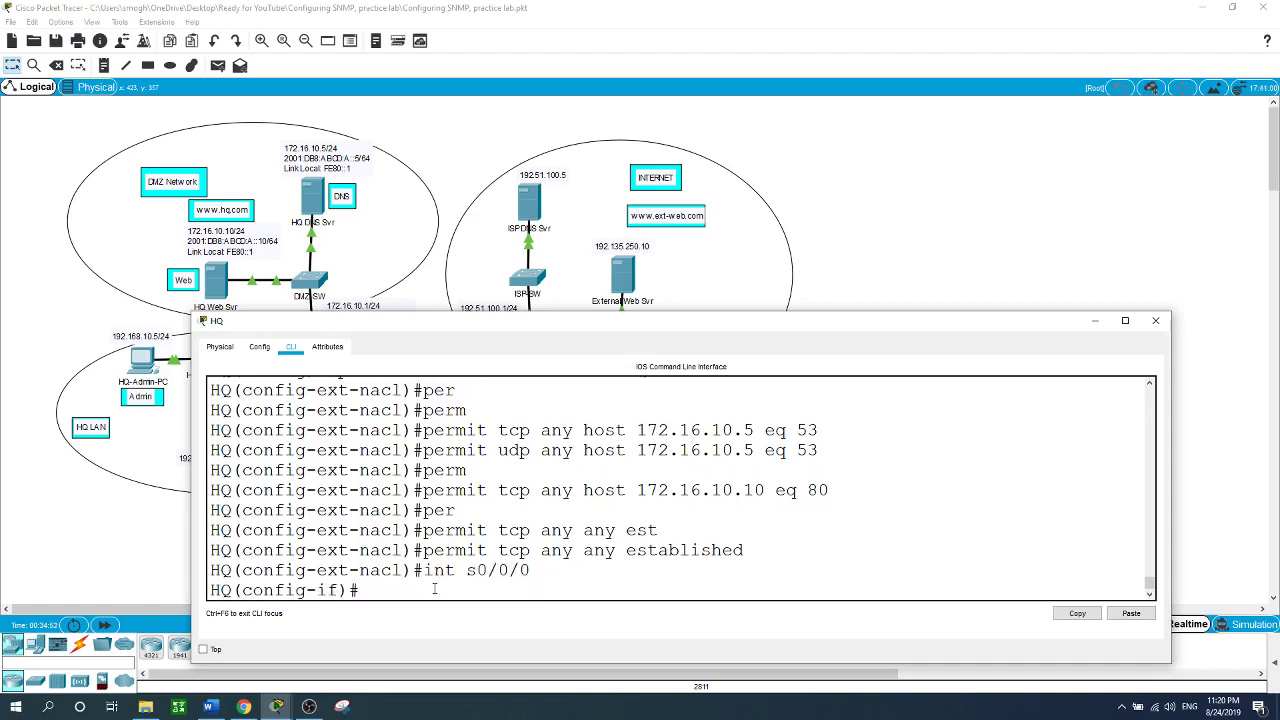
pyautogui.moveTo(435, 314); pyautogui.dragTo(369, 377)
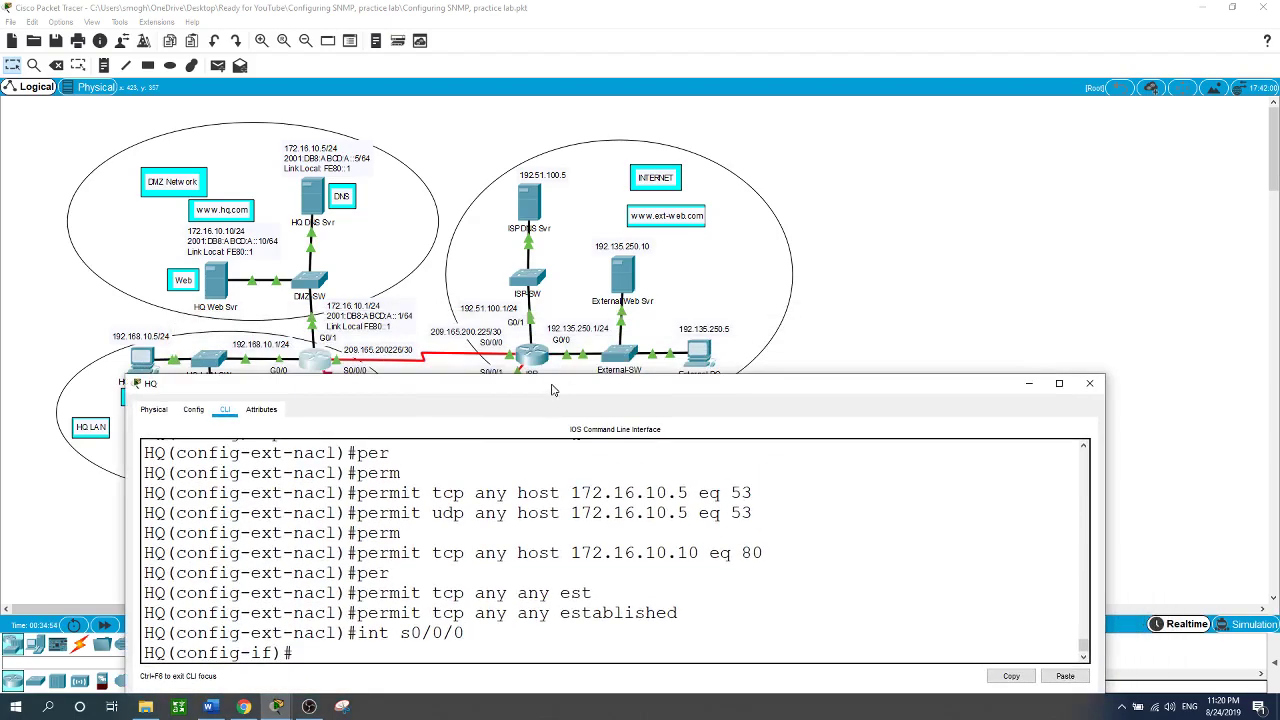
pyautogui.moveTo(446, 388); pyautogui.dragTo(442, 450)
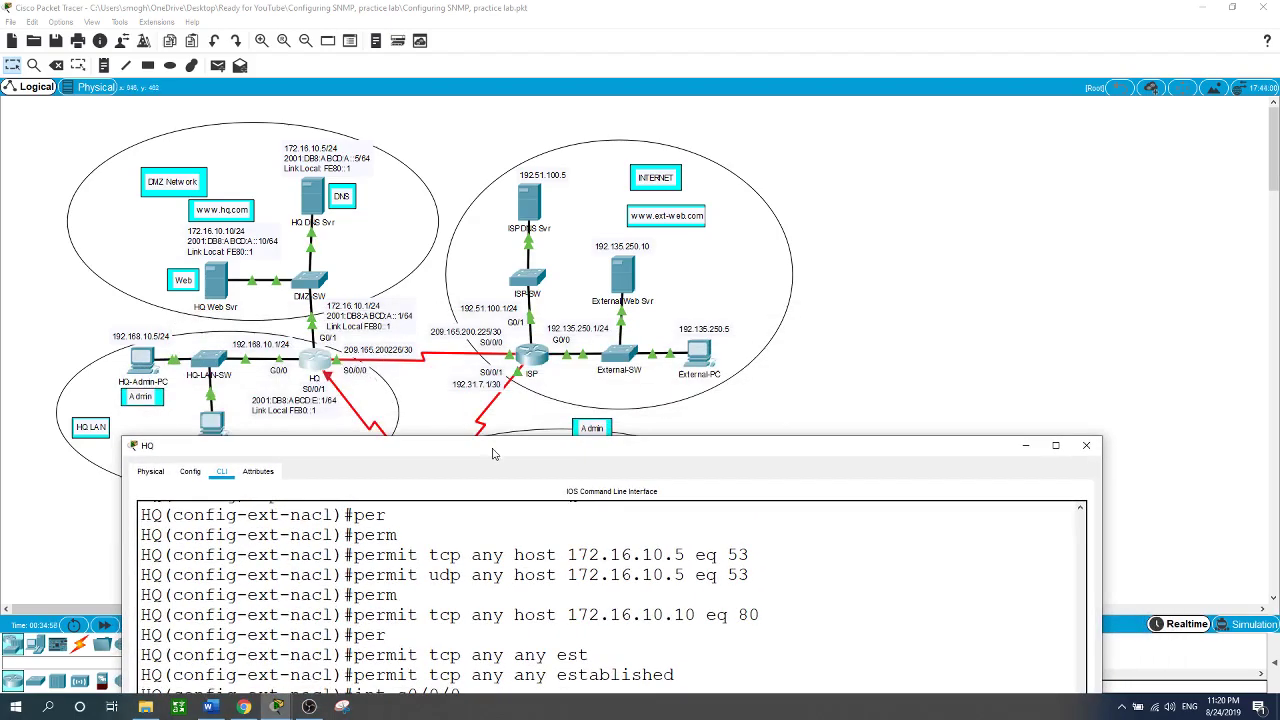
pyautogui.moveTo(492, 449); pyautogui.dragTo(546, 308)
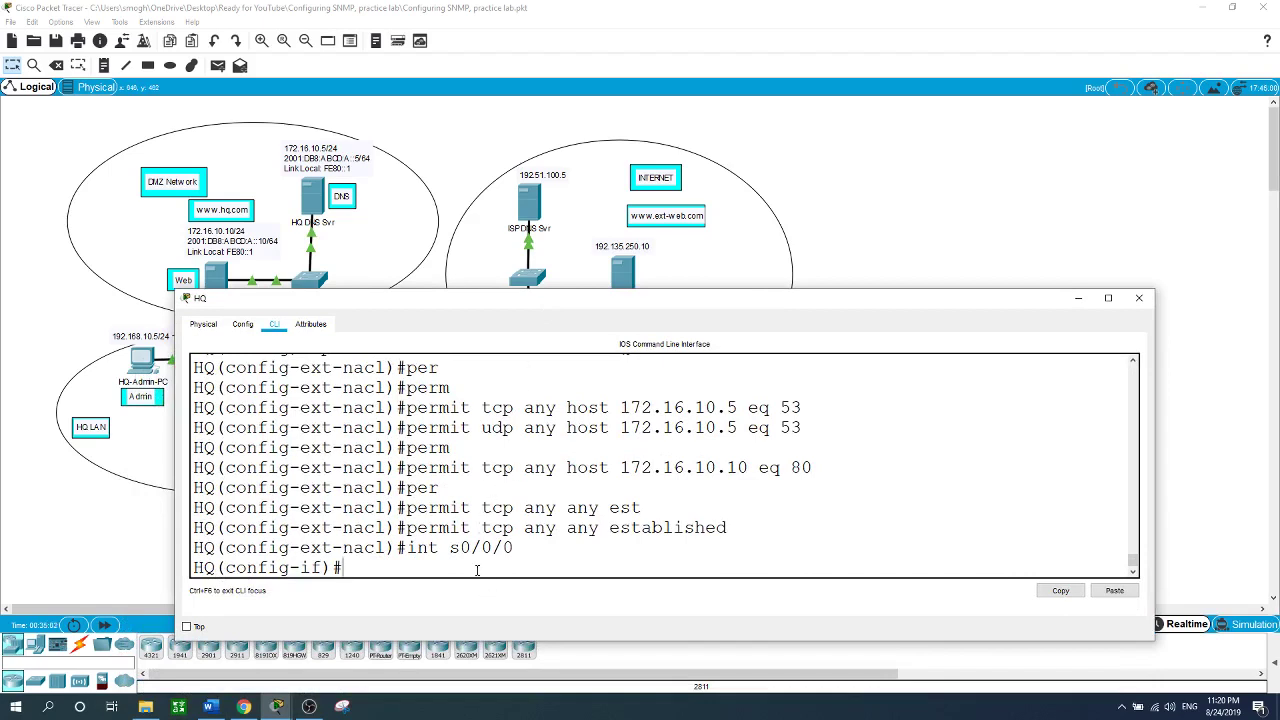
pyautogui.write('ip ac')
pyautogui.press('Tab')
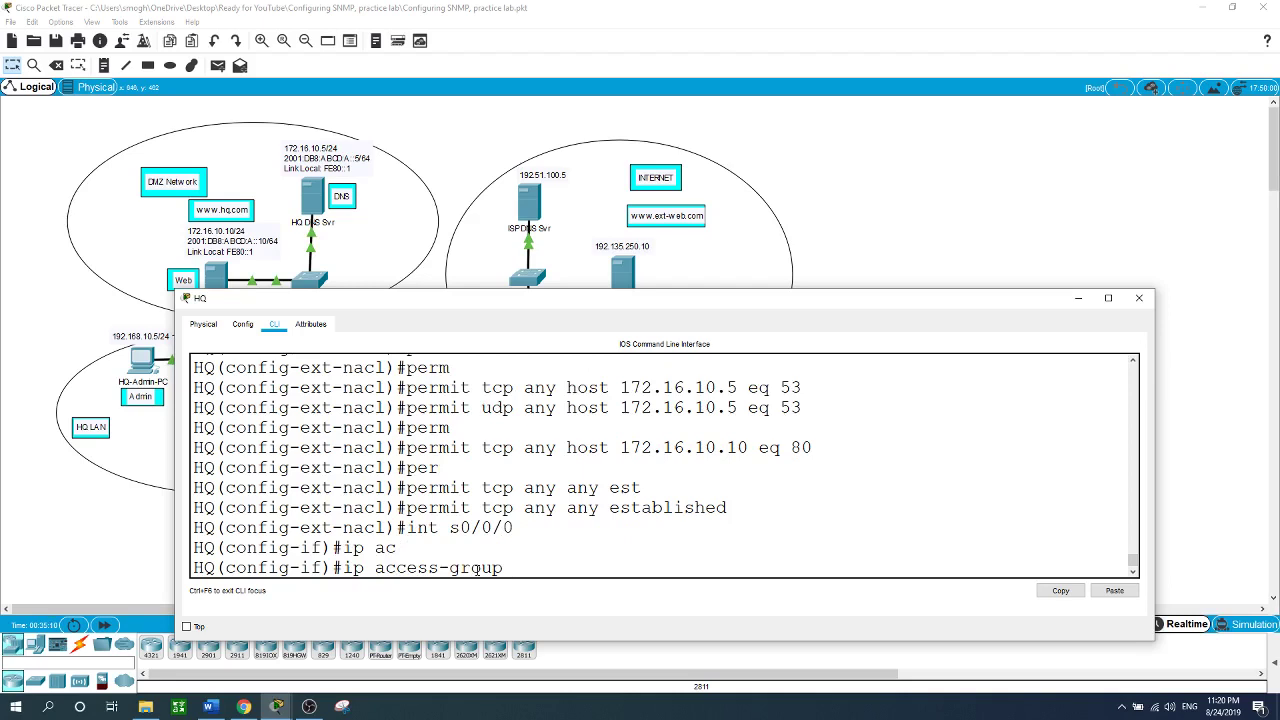
pyautogui.write('INTOHQ in')
pyautogui.press('Return')
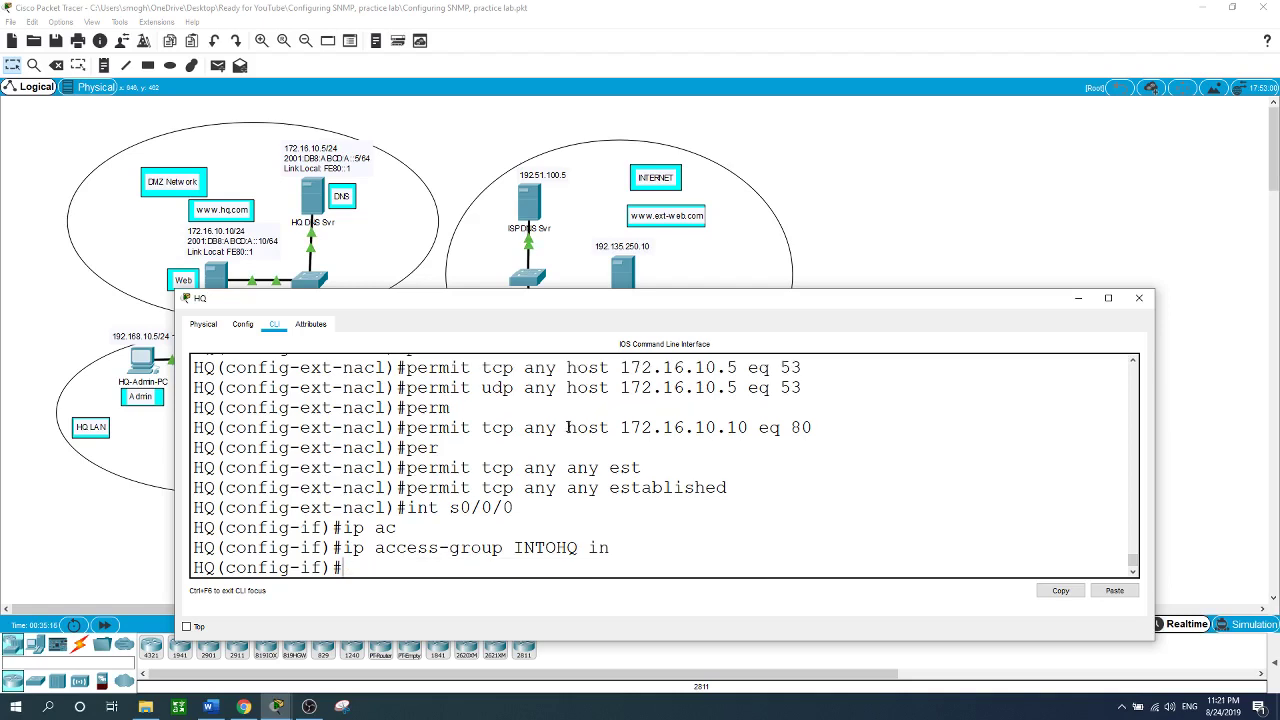
# Step: Back in the HQ CLI, leave configuration mode and run 'show ip int brief'
pyautogui.click(835, 216)
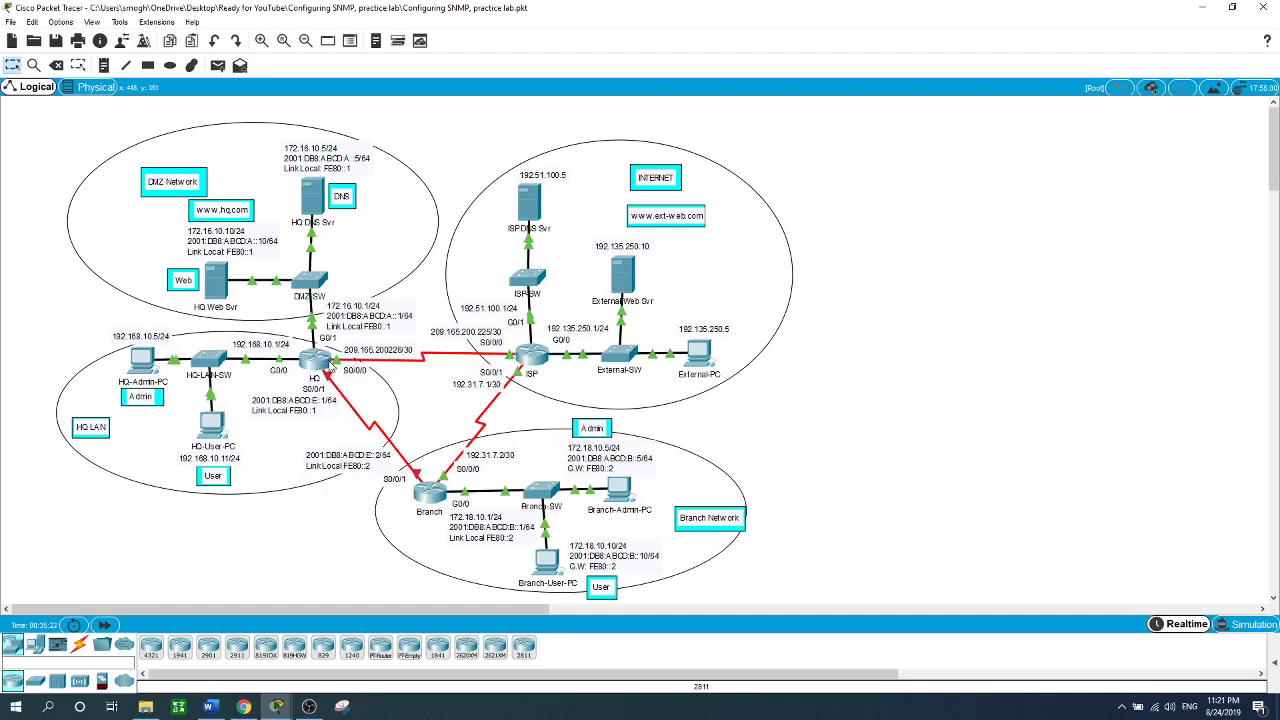
pyautogui.moveTo(330, 366)
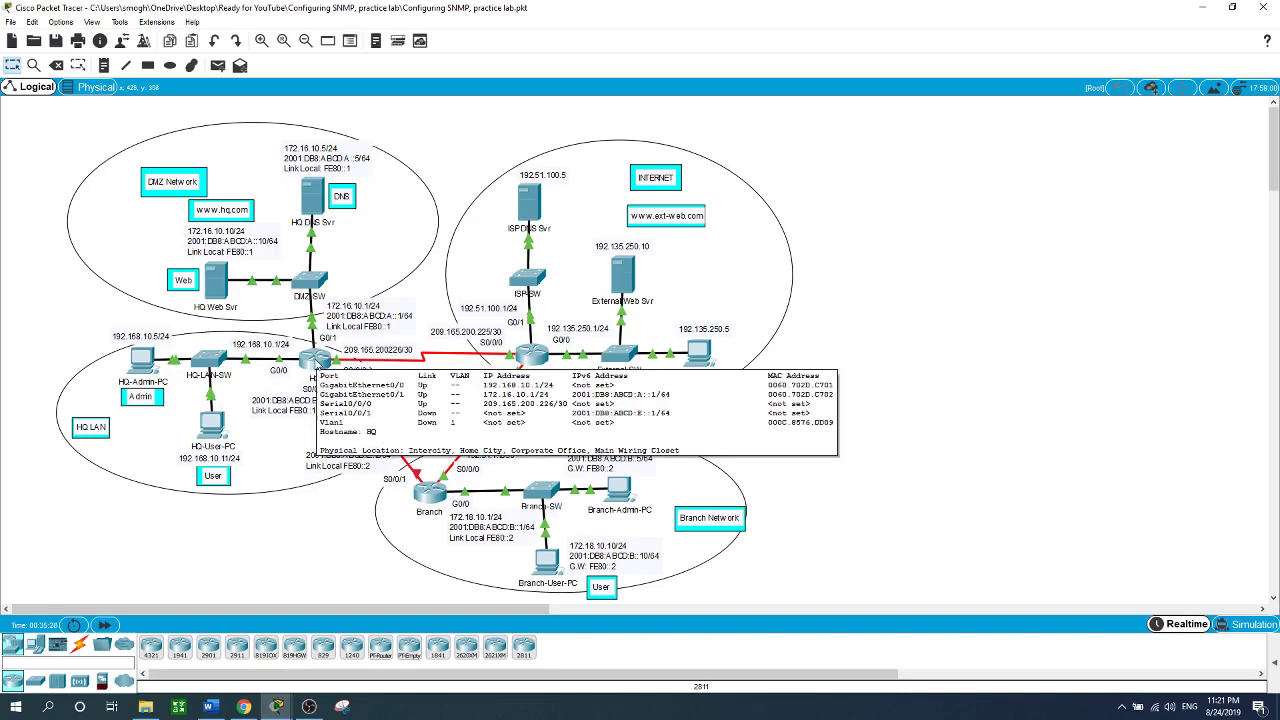
pyautogui.click(317, 364)
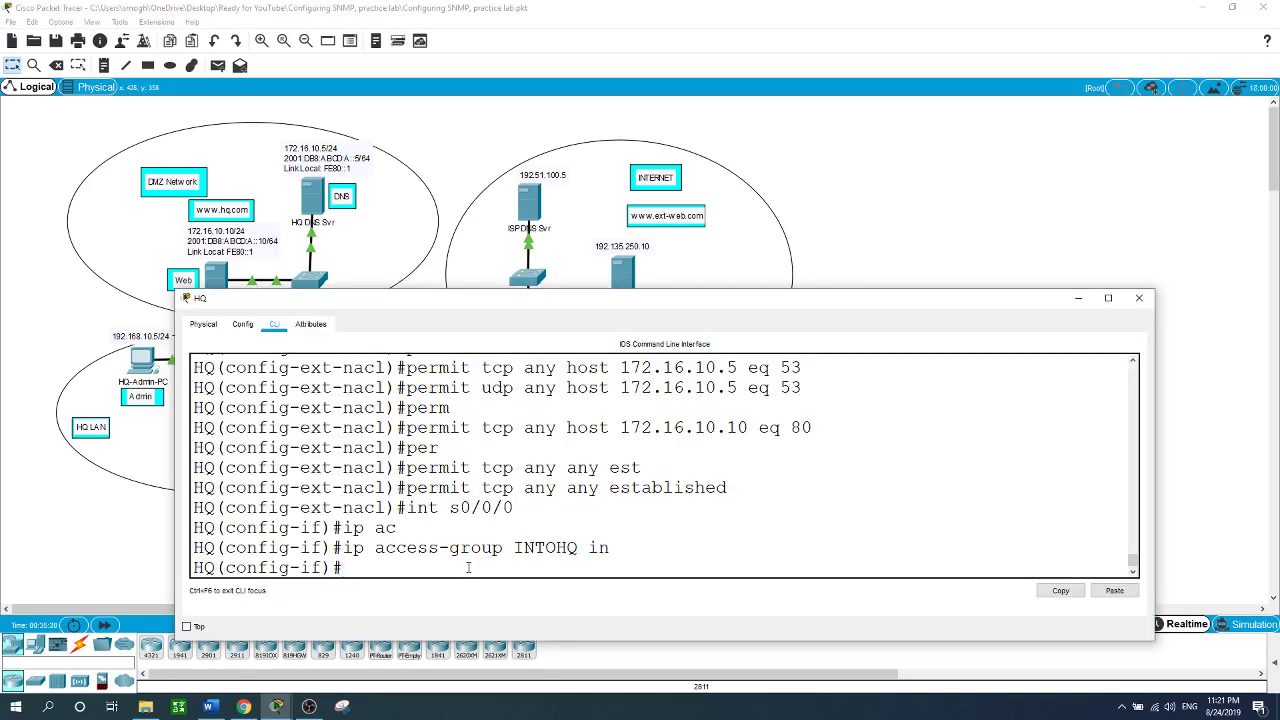
pyautogui.moveTo(518, 300); pyautogui.dragTo(863, 145)
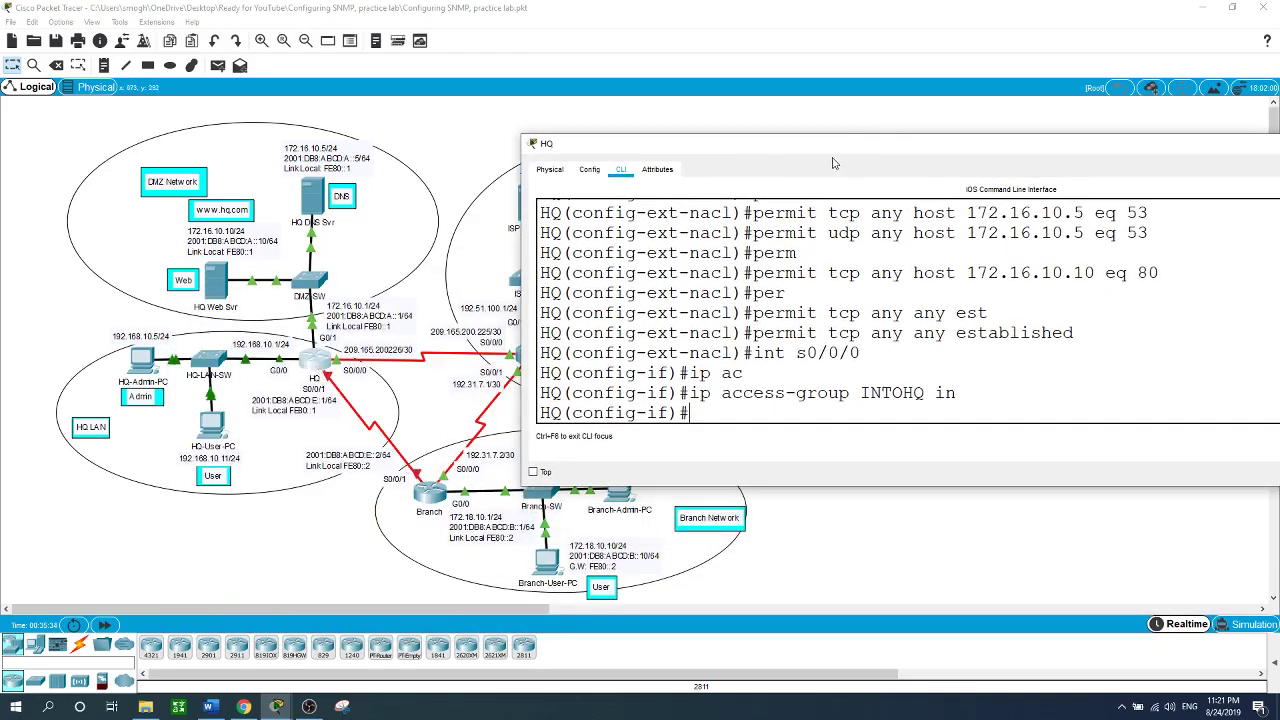
pyautogui.moveTo(828, 153); pyautogui.dragTo(529, 271)
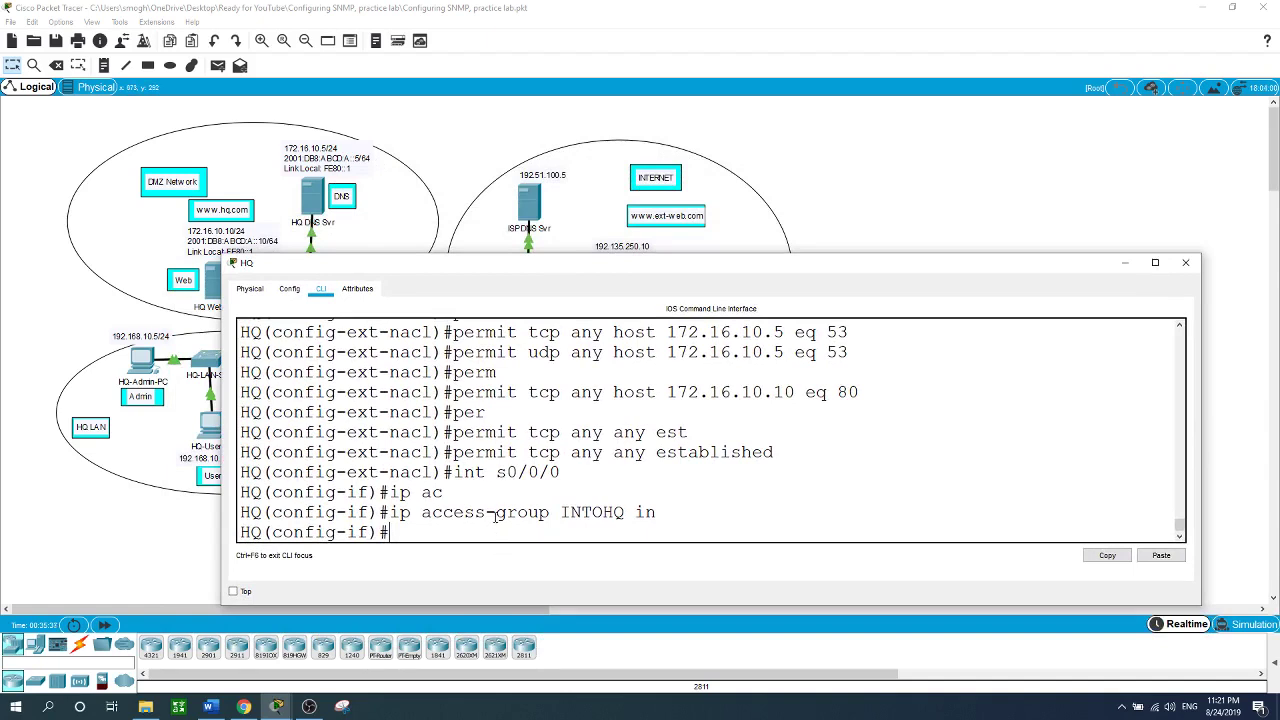
pyautogui.write('end')
pyautogui.press('Return')
pyautogui.write('sho')
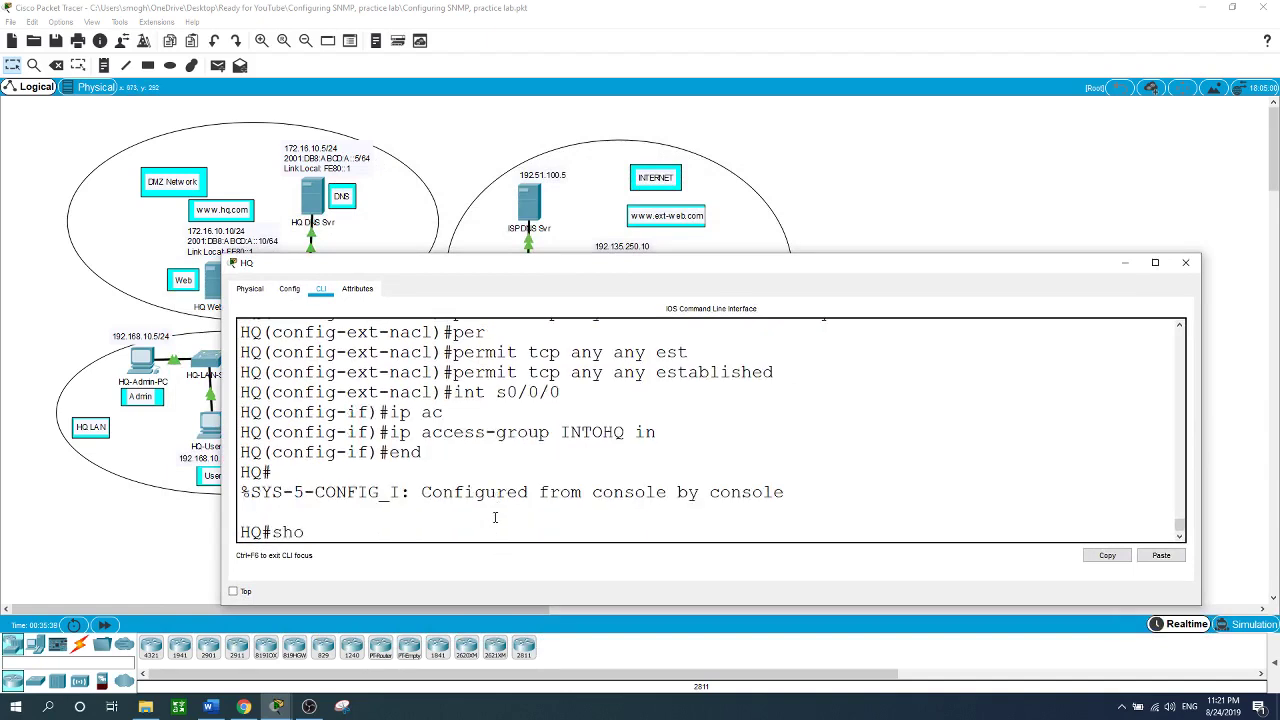
pyautogui.write('w ip int brief')
pyautogui.press('Return')
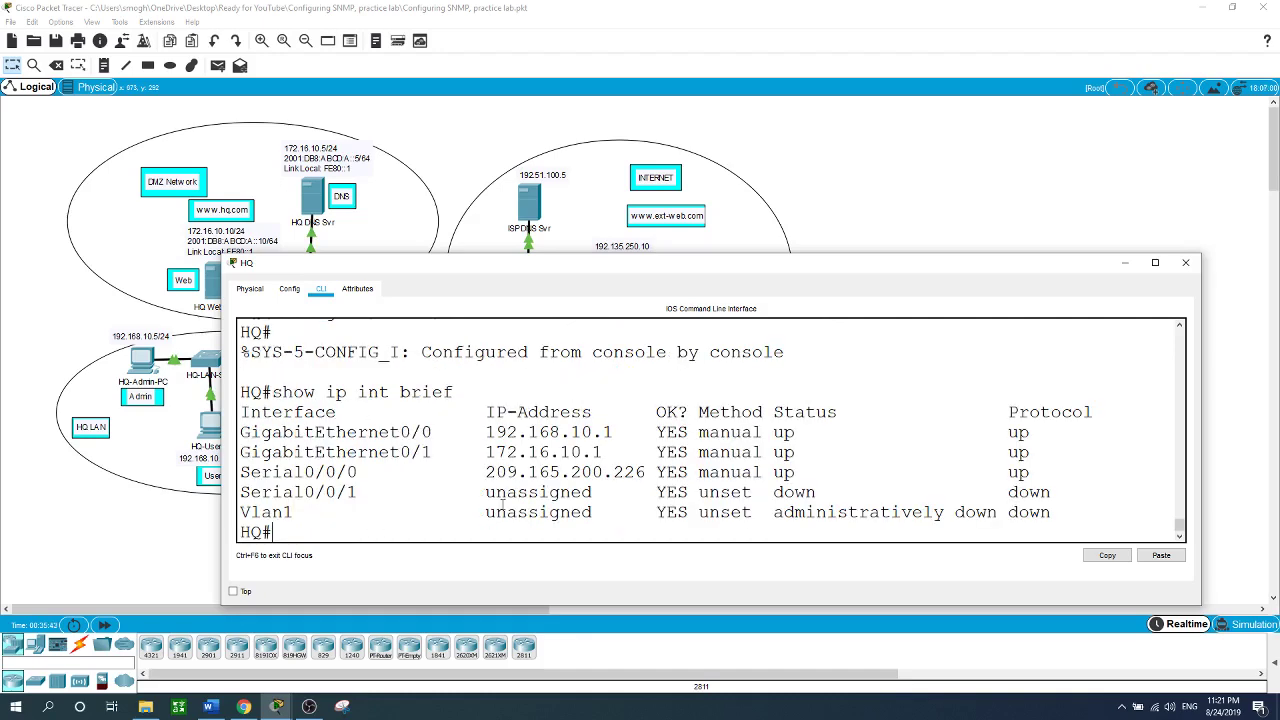
pyautogui.moveTo(686, 263); pyautogui.dragTo(767, 269)
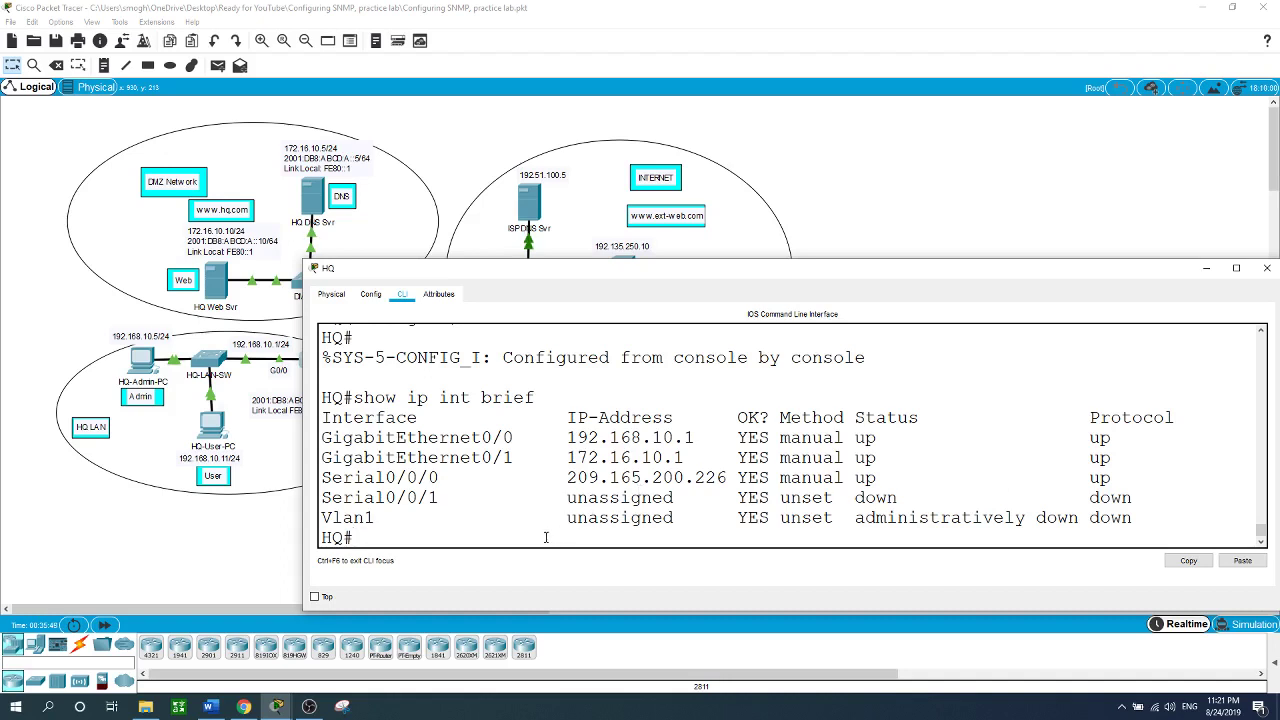
# Step: Open the Branch router CLI, enter privileged mode and run 'show ip int brief'
pyautogui.click(265, 560)
pyautogui.click(427, 487)
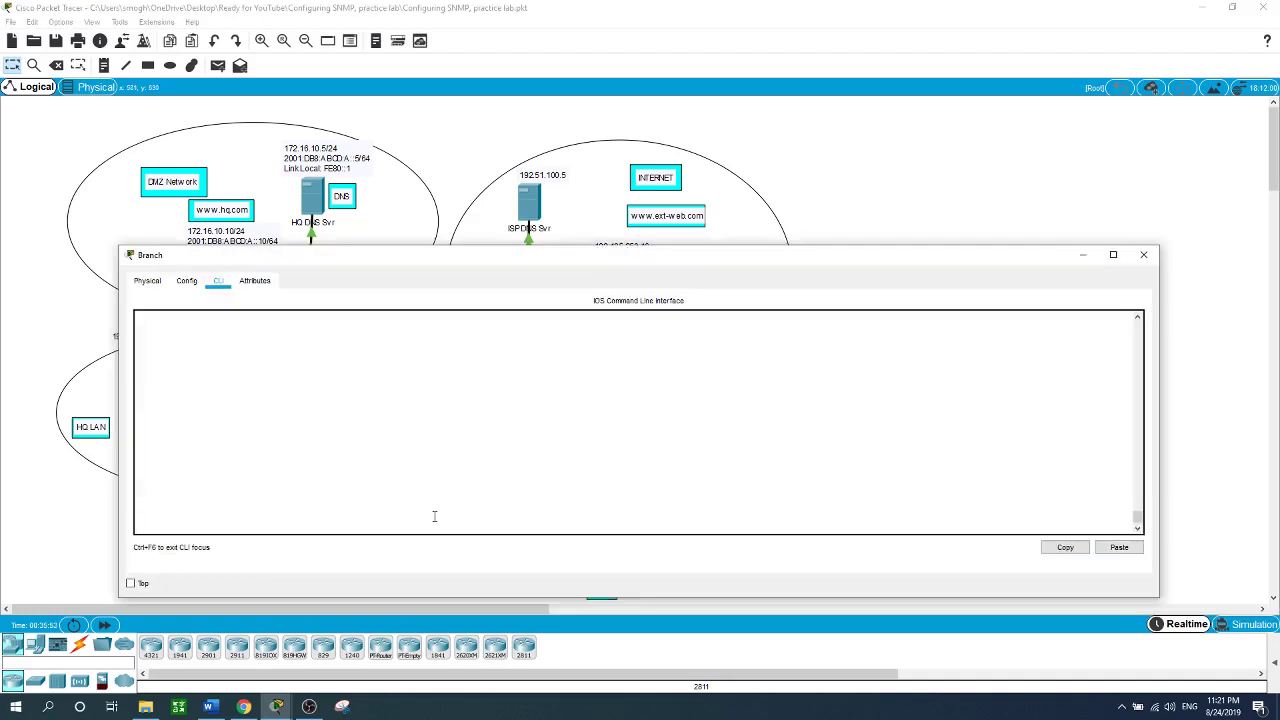
pyautogui.press('Return')
pyautogui.write('en')
pyautogui.press('Return')
pyautogui.write('show ip int brief')
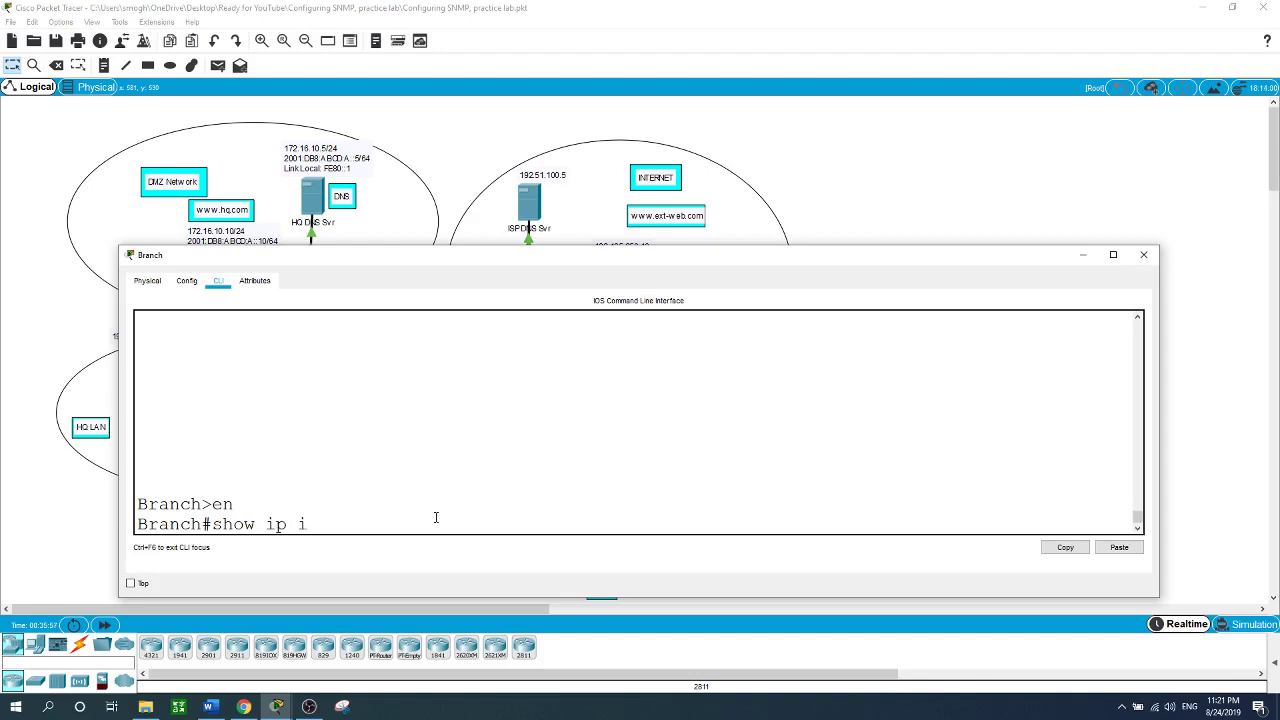
pyautogui.press('Return')
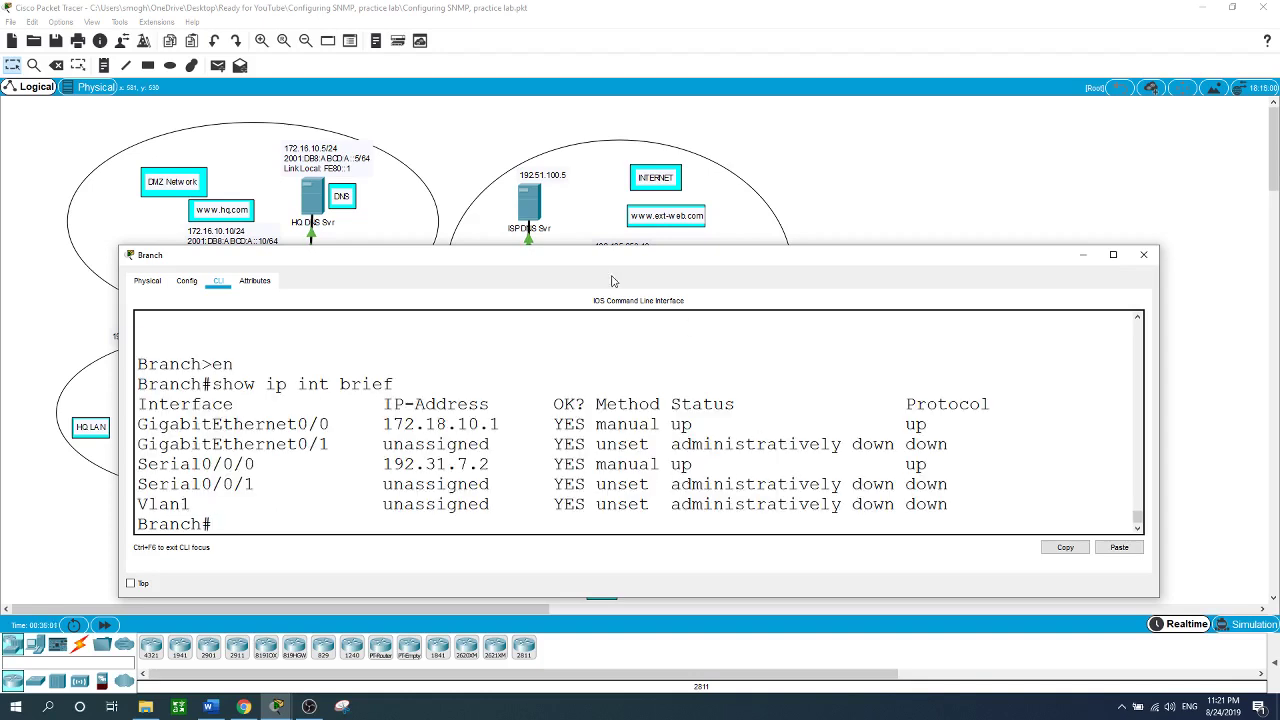
# Step: Enable Branch interface Serial0/0/1 with 'no shut' from global configuration mode
pyautogui.moveTo(548, 258); pyautogui.dragTo(937, 169)
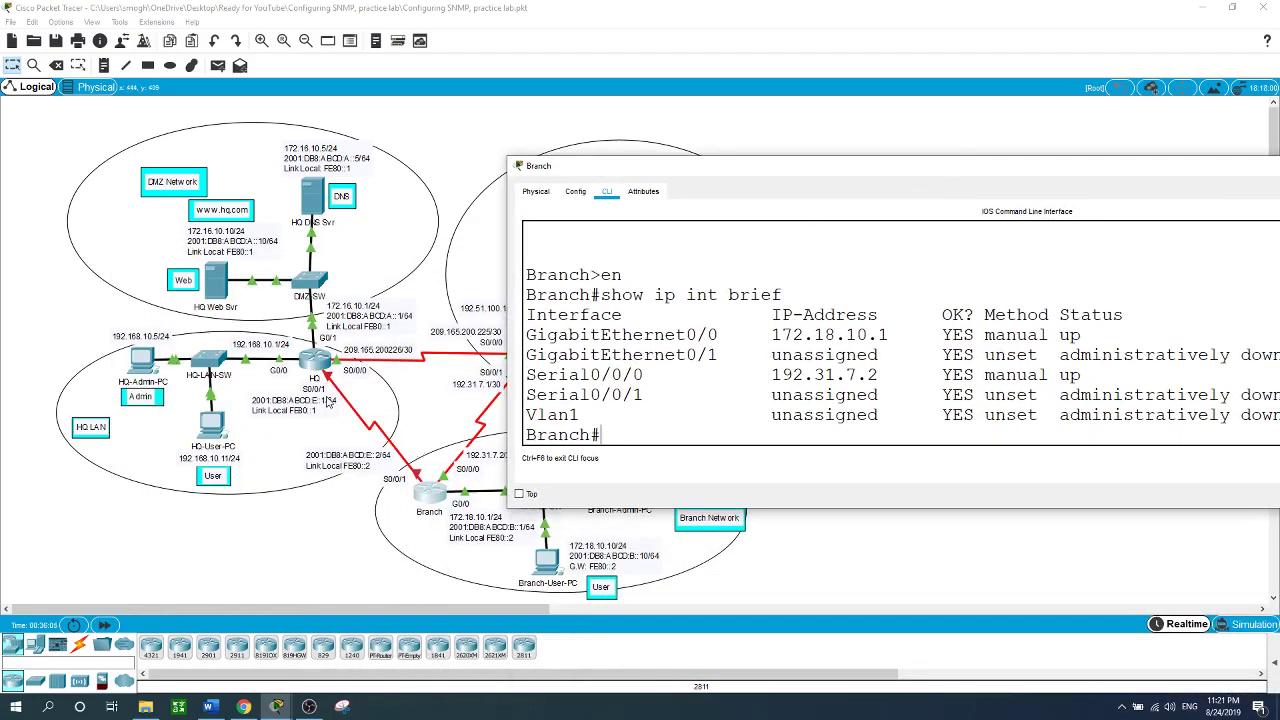
pyautogui.moveTo(768, 170); pyautogui.dragTo(621, 164)
pyautogui.write('conf t')
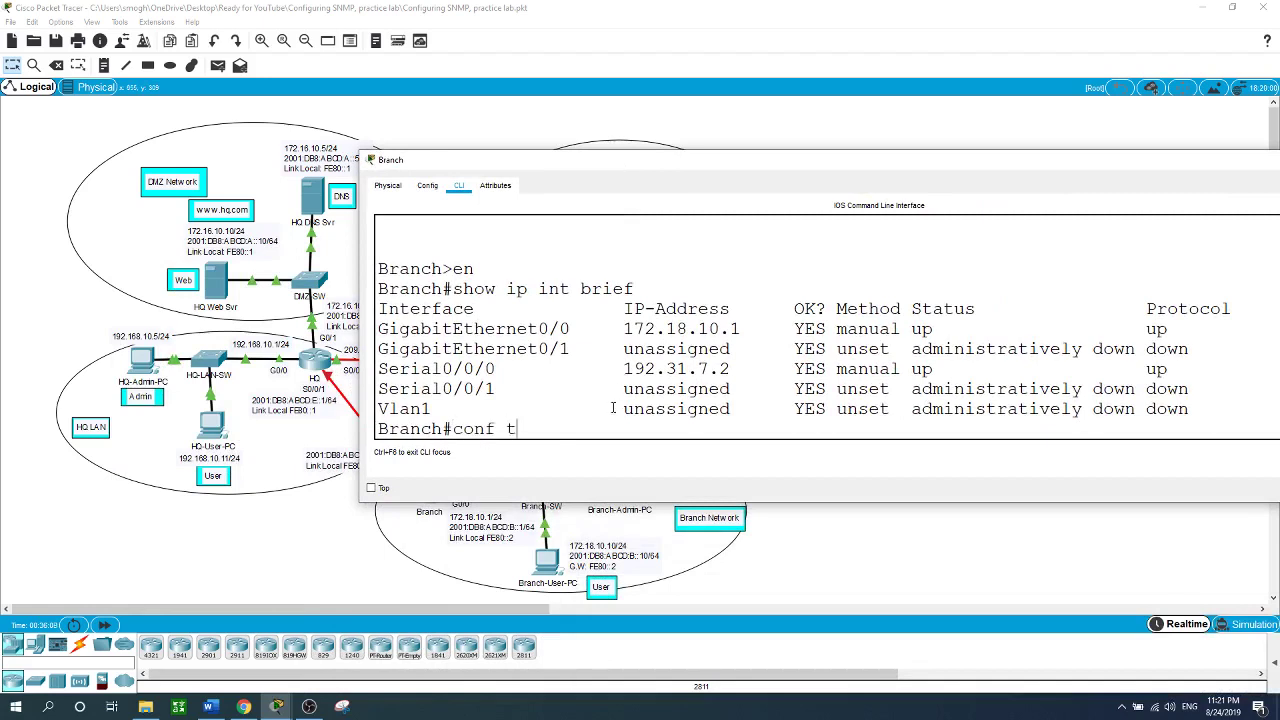
pyautogui.press('Return')
pyautogui.write('int s0/0/0')
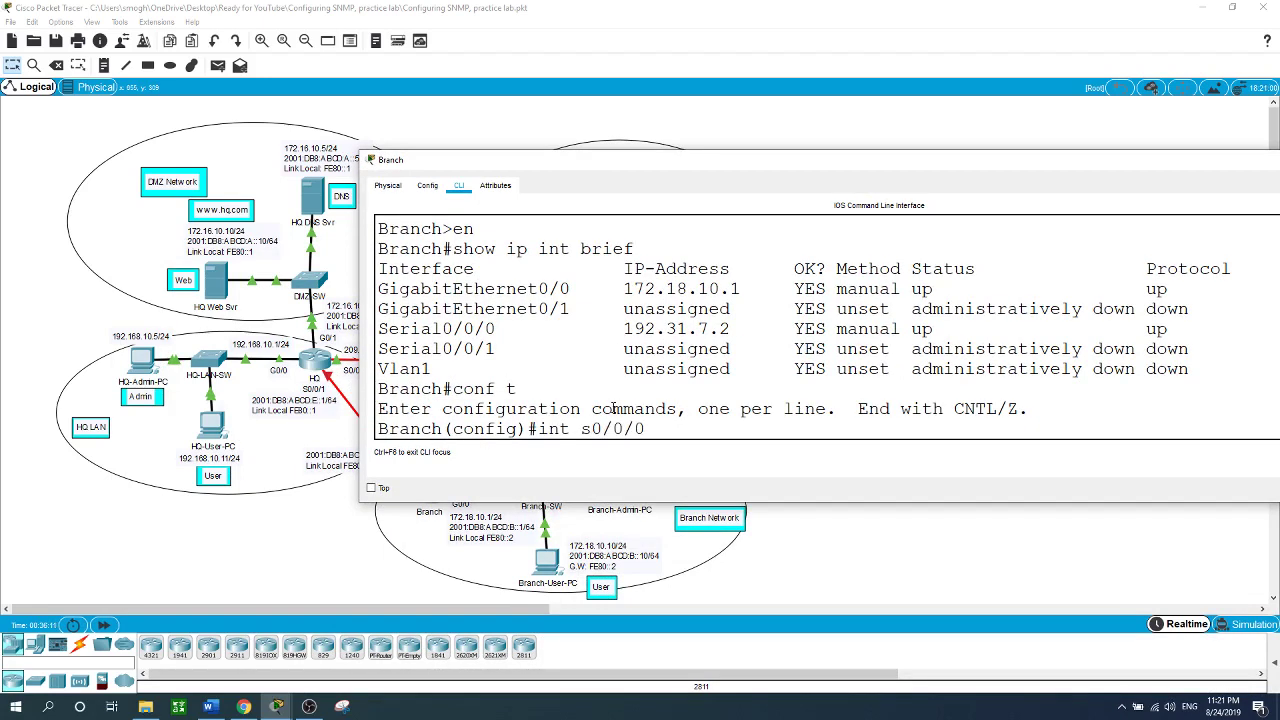
pyautogui.press('BackSpace')
pyautogui.write('1')
pyautogui.press('Return')
pyautogui.write('no shut')
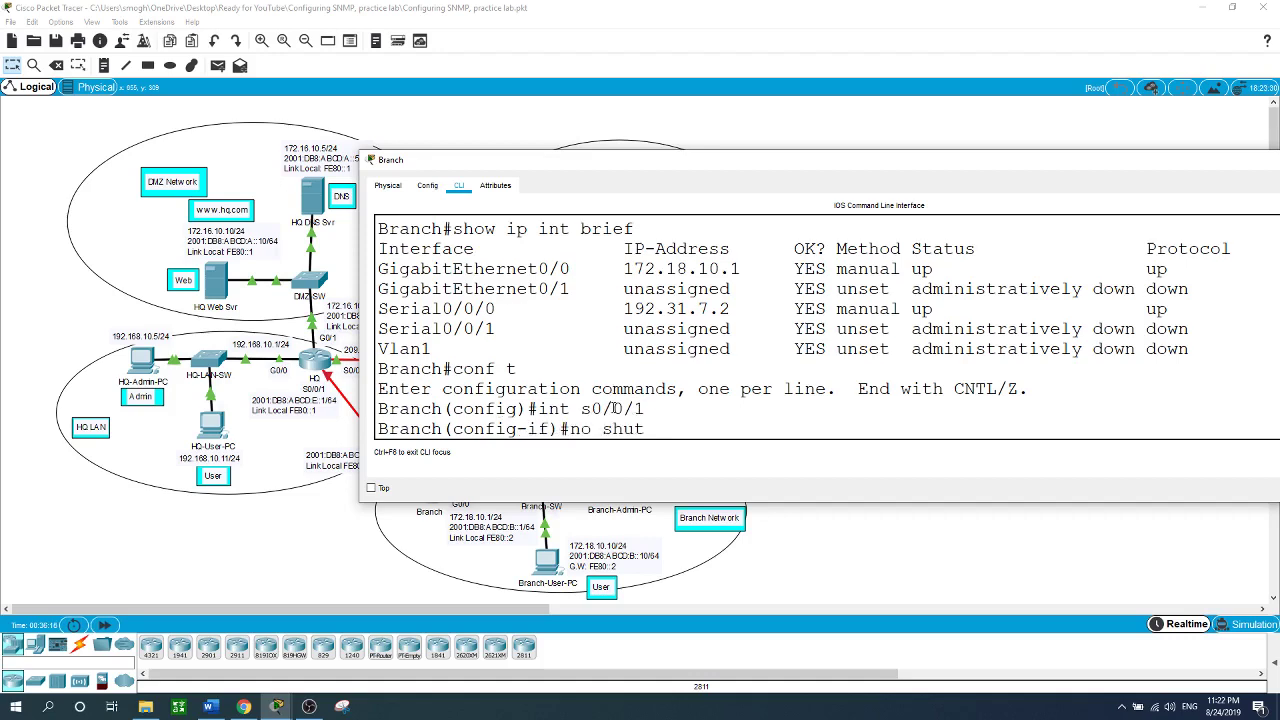
pyautogui.press('Return')
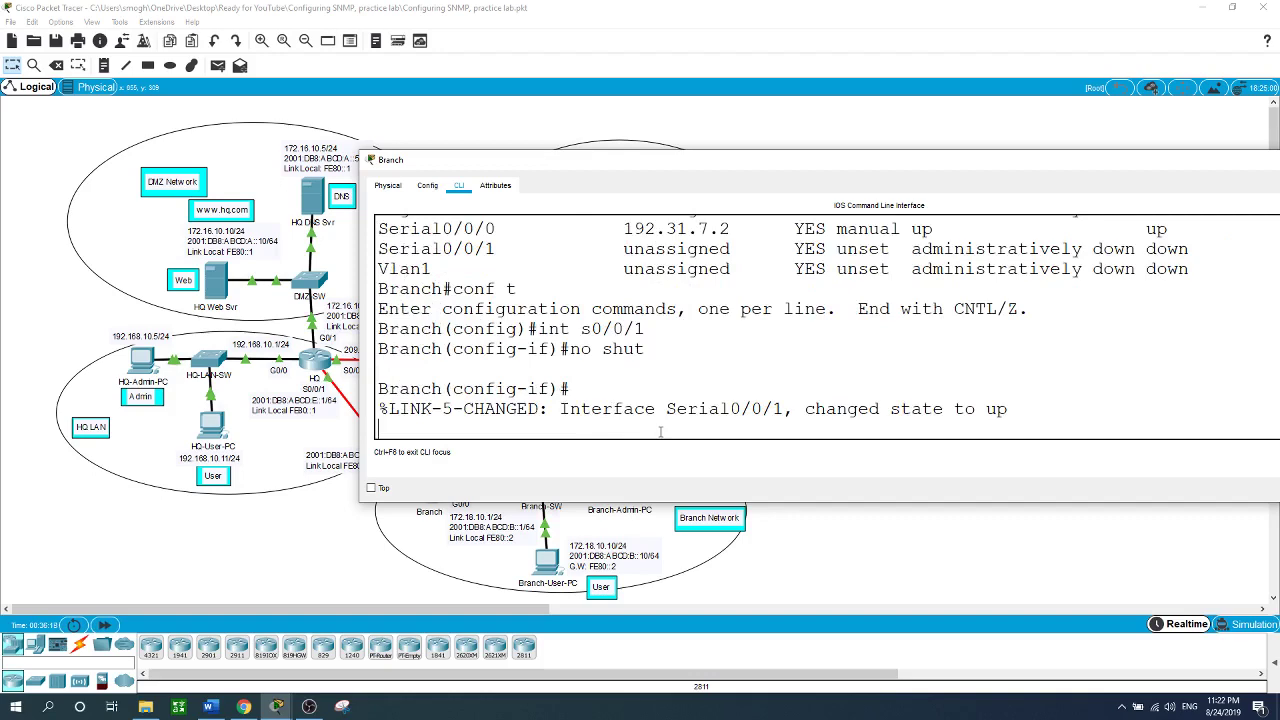
pyautogui.press('Return')
# Step: Return to the Branch CLI and exit configuration mode with 'end'
pyautogui.click(315, 553)
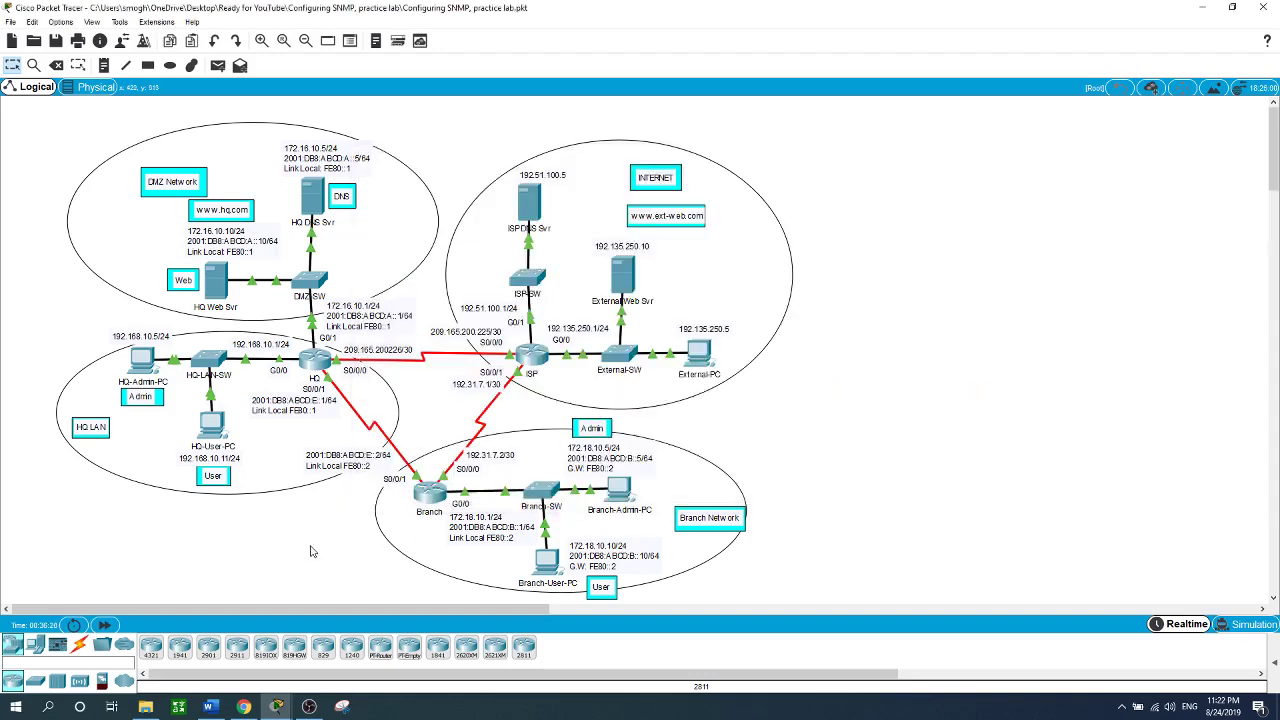
pyautogui.click(430, 495)
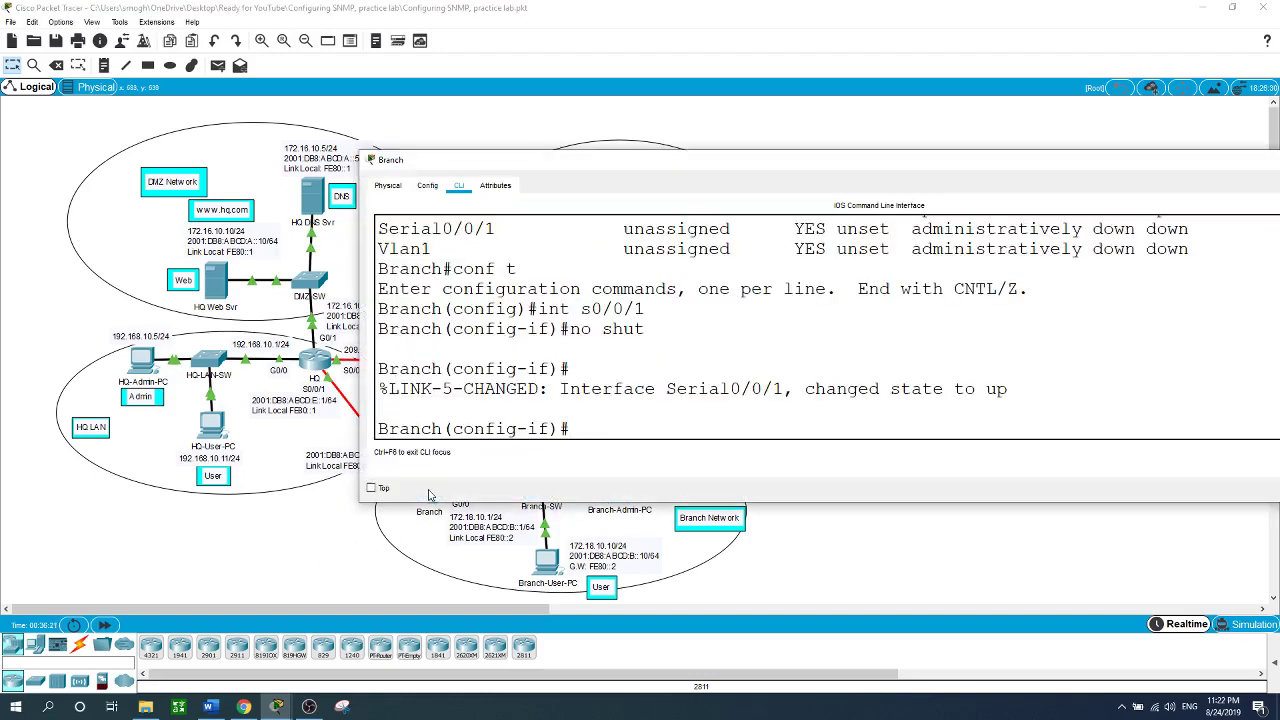
pyautogui.click(607, 432)
pyautogui.write('e')
pyautogui.write('nd')
pyautogui.press('Return')
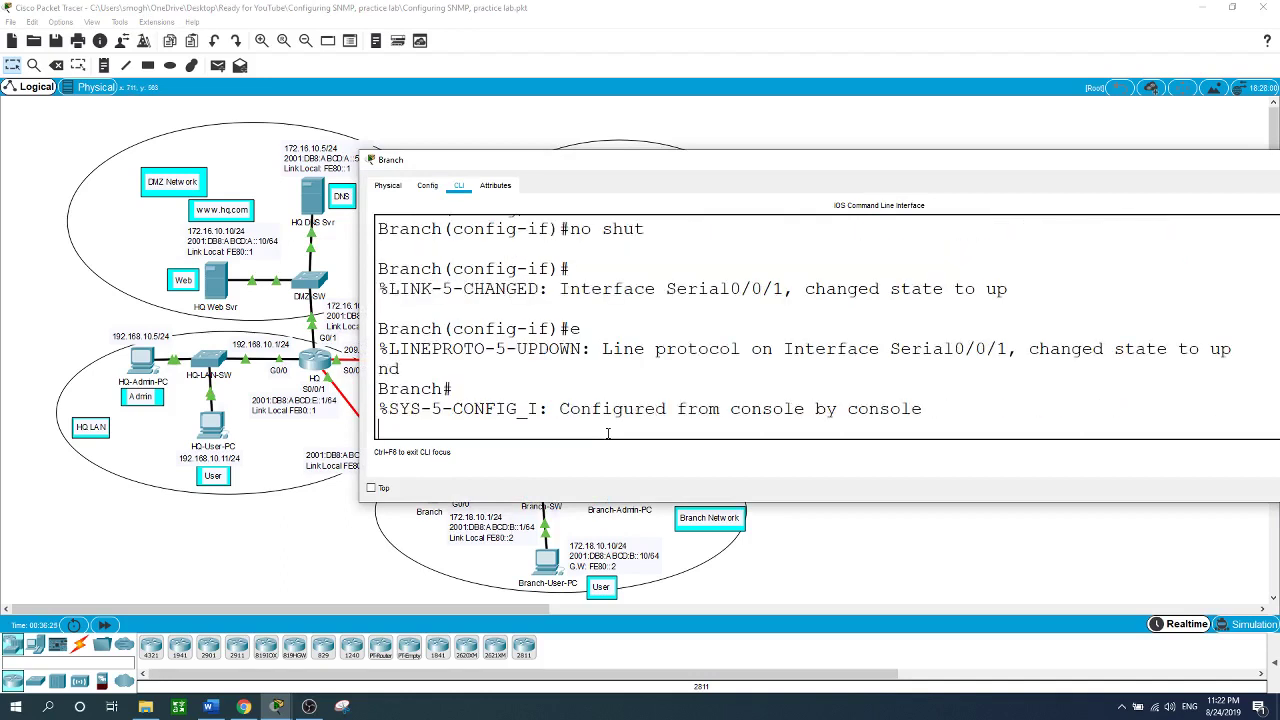
pyautogui.press('Return')
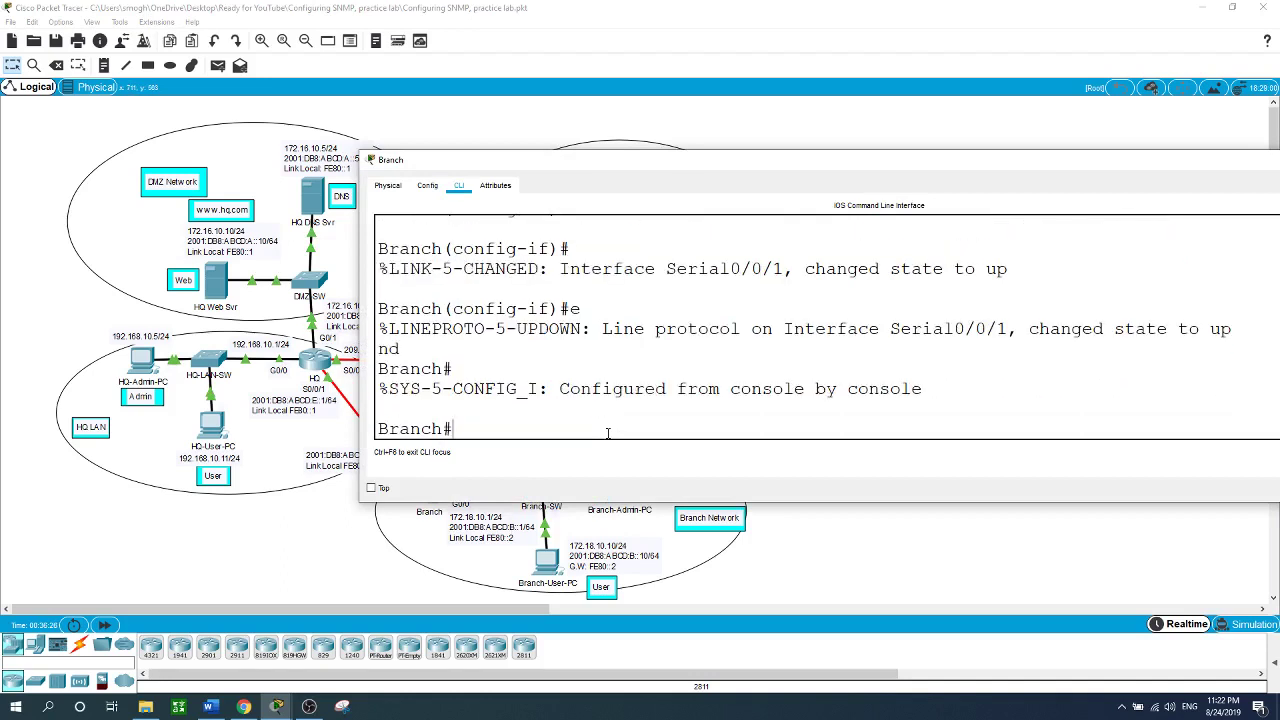
# Step: Re-enter conf t and reissue 'no shut' on Branch interface s0/0/1
pyautogui.write('int')
pyautogui.moveTo(734, 160); pyautogui.dragTo(682, 124)
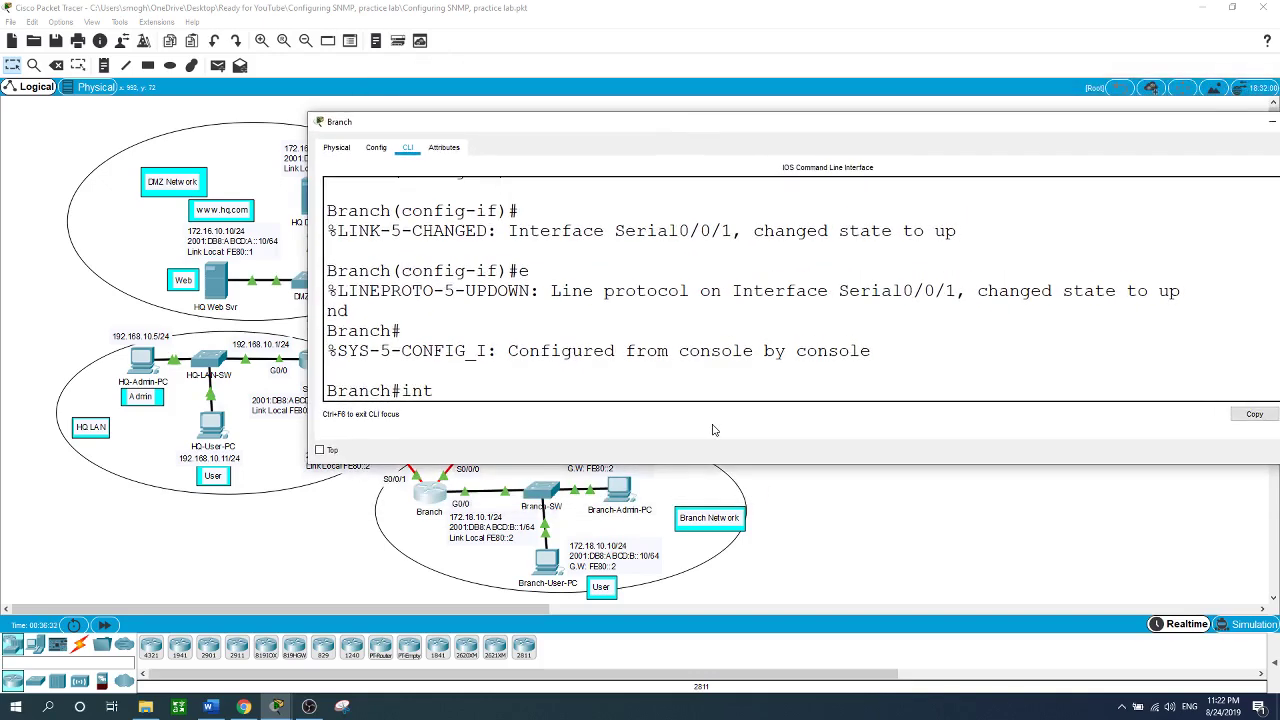
pyautogui.press('BackSpace')
pyautogui.press('BackSpace')
pyautogui.press('BackSpace')
pyautogui.write('conf t')
pyautogui.press('Return')
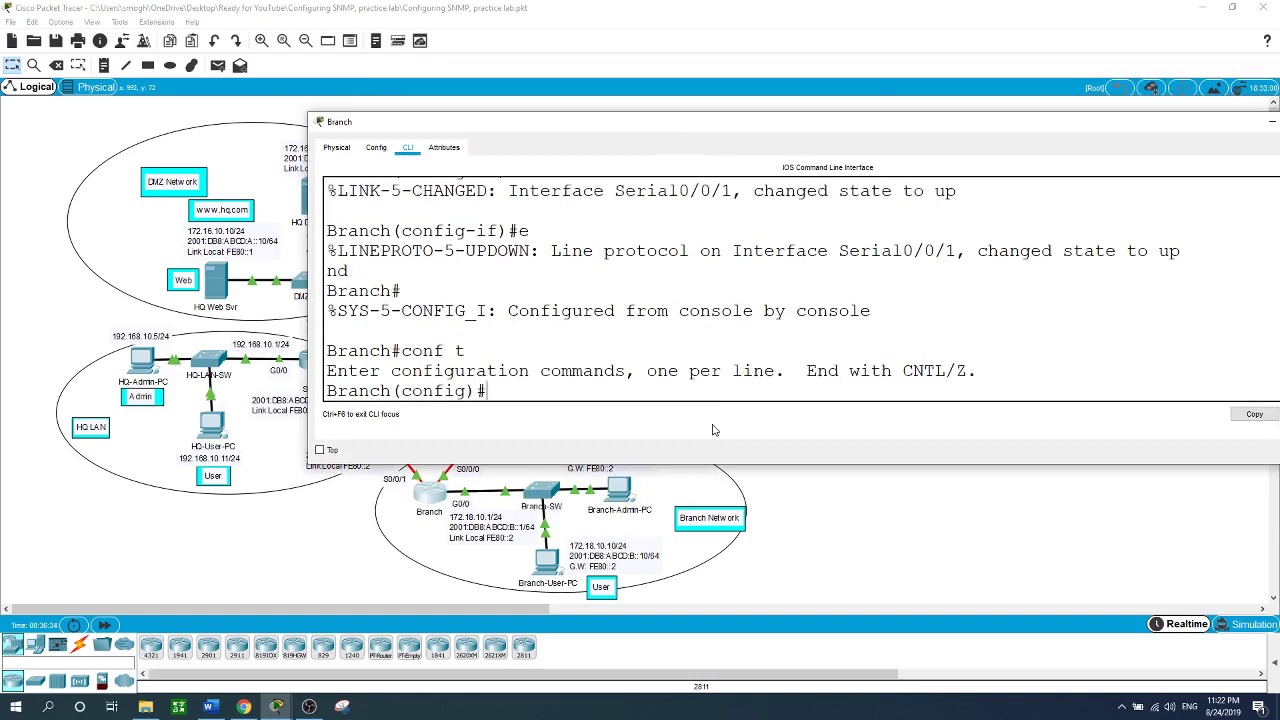
pyautogui.write('int s0/0/1')
pyautogui.press('Return')
pyautogui.write('no shut')
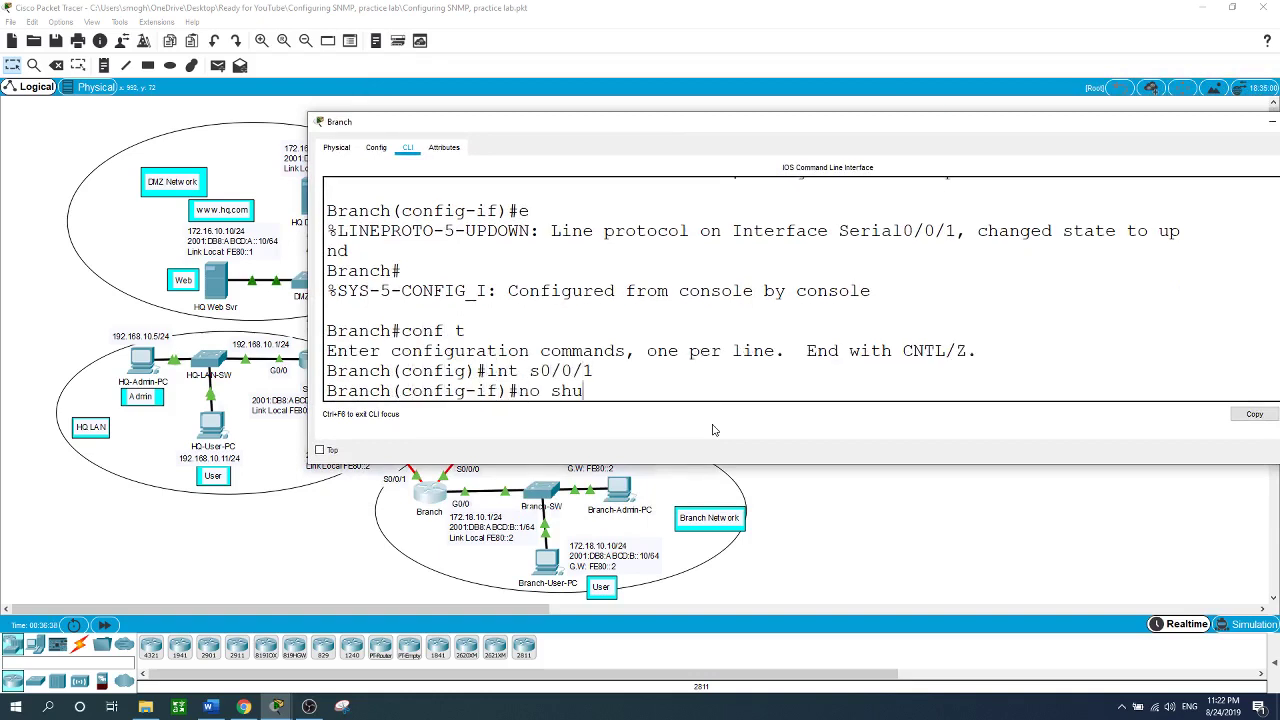
pyautogui.press('Return')
pyautogui.press('Return')
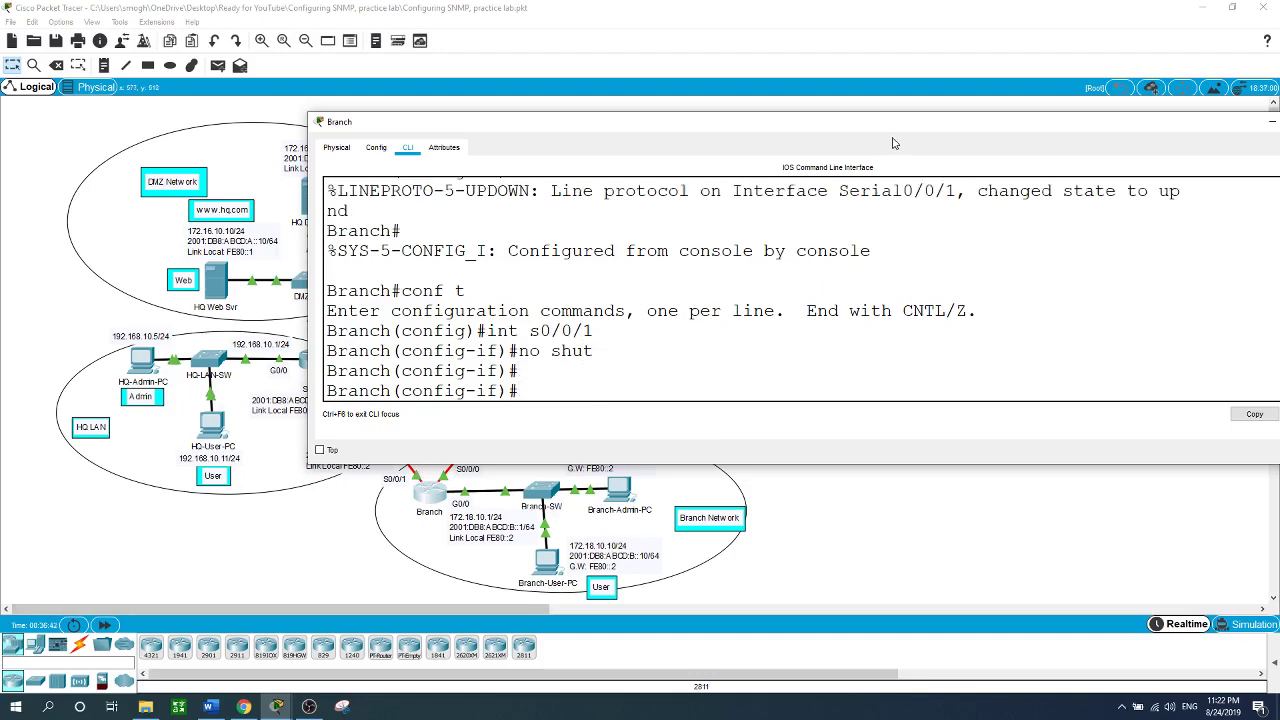
pyautogui.moveTo(900, 141); pyautogui.dragTo(784, 205)
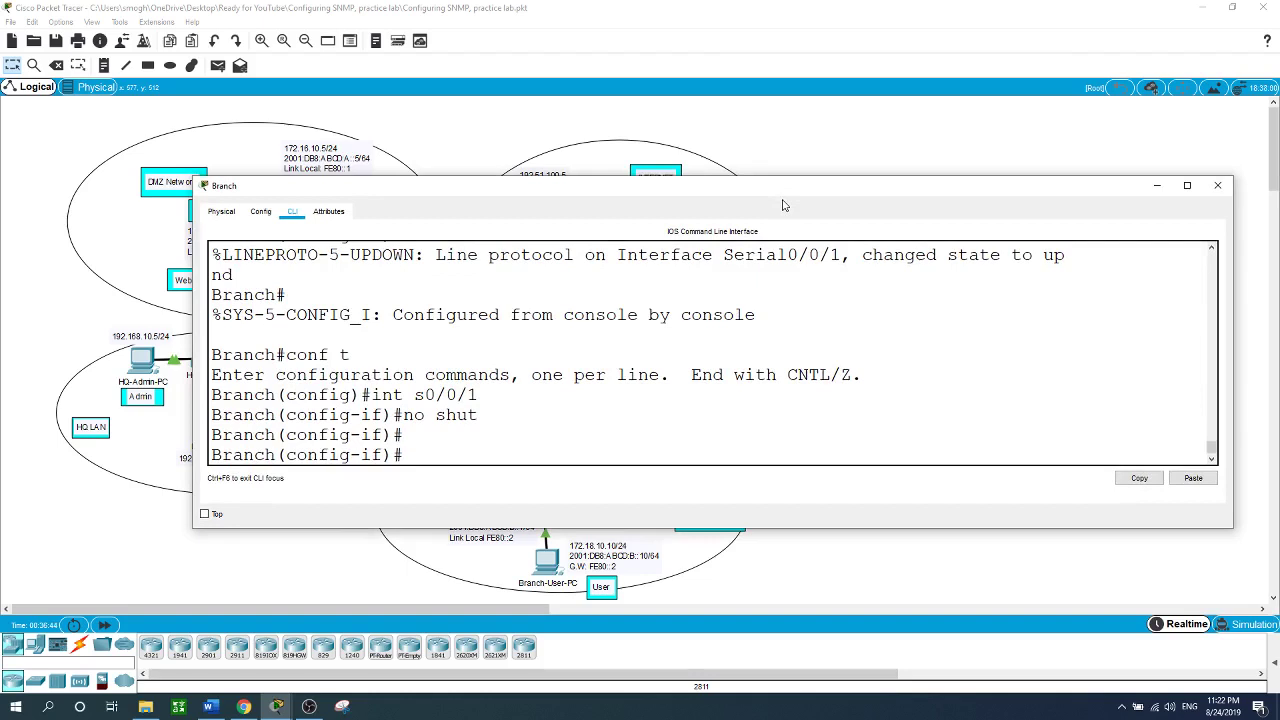
# Step: Reopen the HQ router CLI and refresh the prompt to see Serial0/0/1 up
pyautogui.click(283, 577)
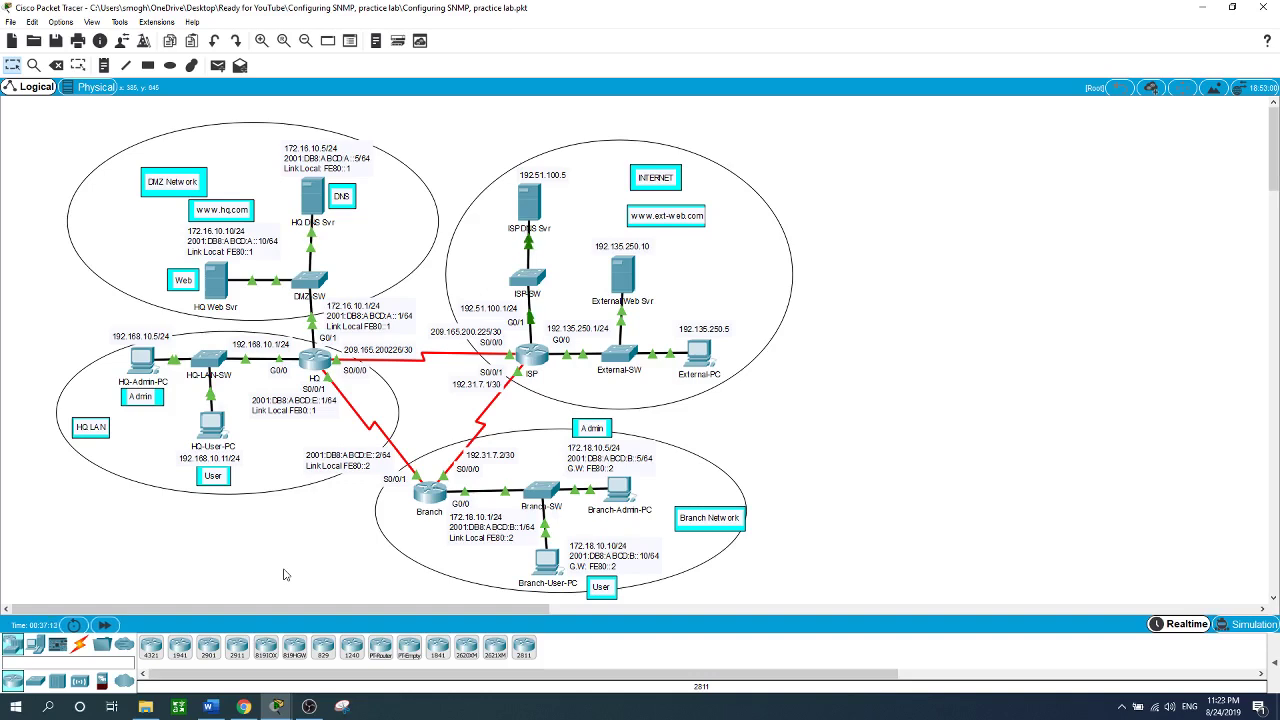
pyautogui.click(312, 362)
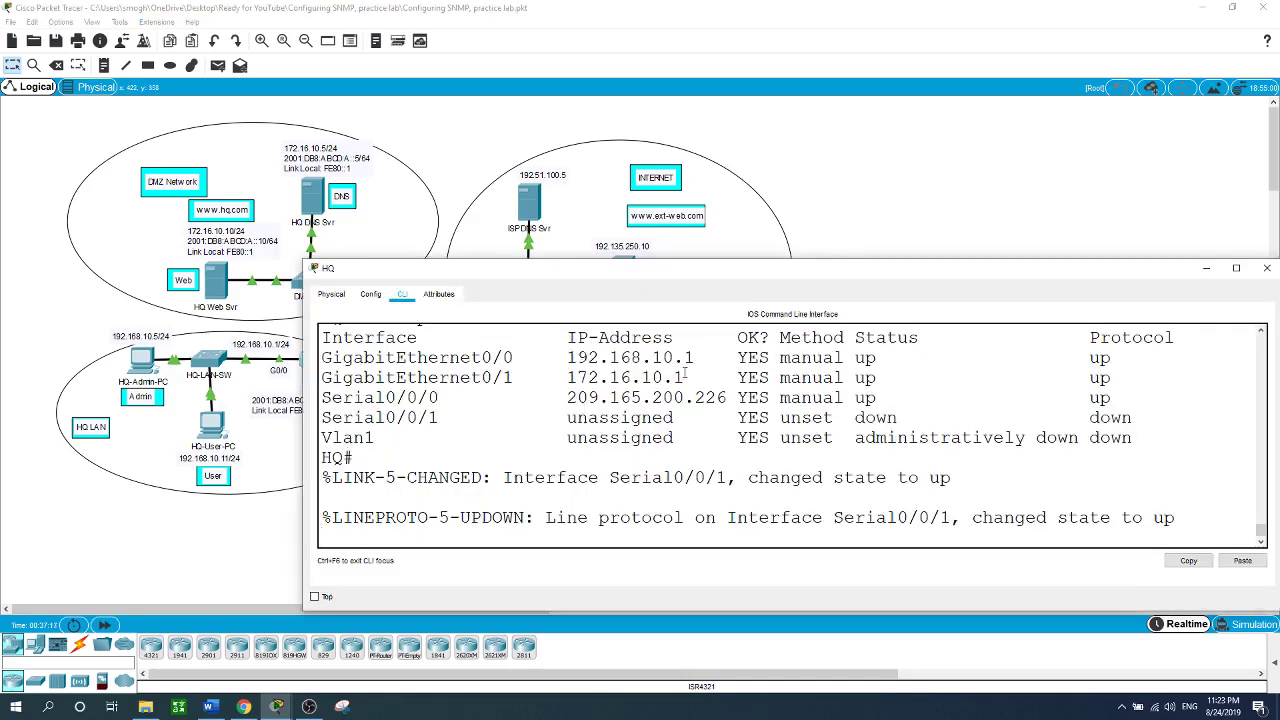
pyautogui.moveTo(768, 270); pyautogui.dragTo(590, 272)
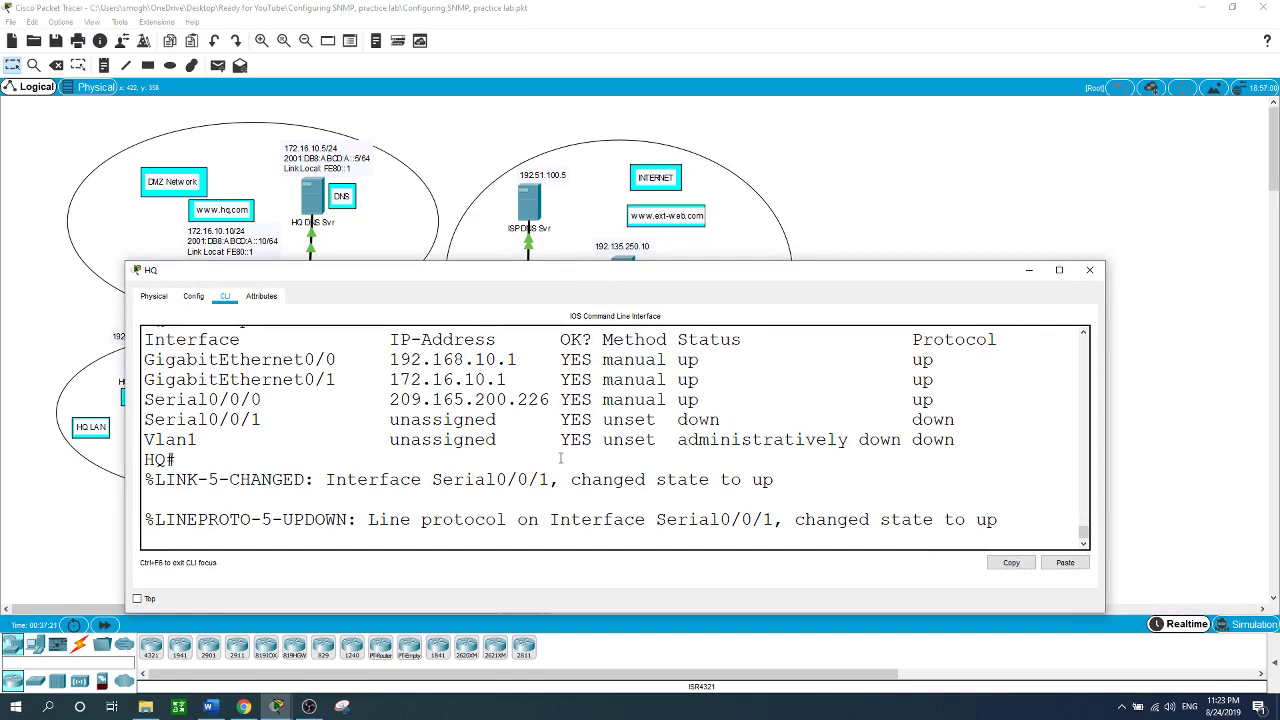
pyautogui.press('Return')
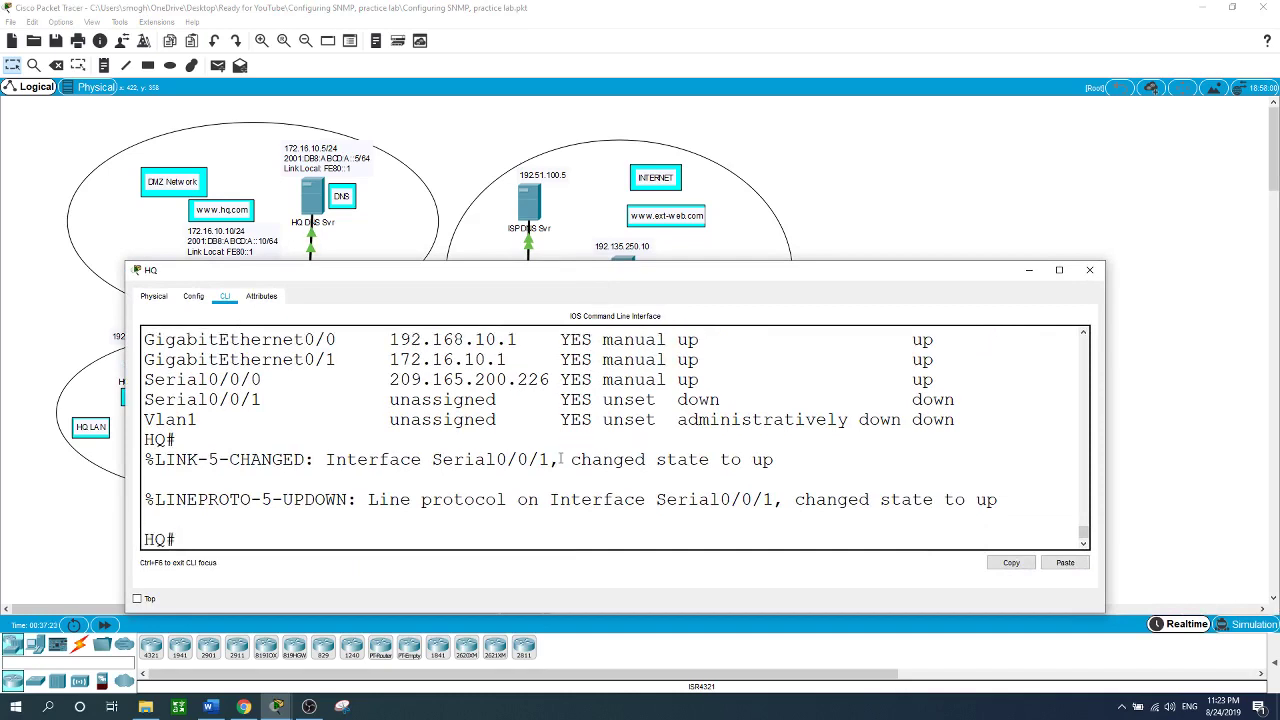
# Step: On HQ, create the extended access list IN-DMZ from global configuration mode
pyautogui.write('conf t')
pyautogui.press('Return')
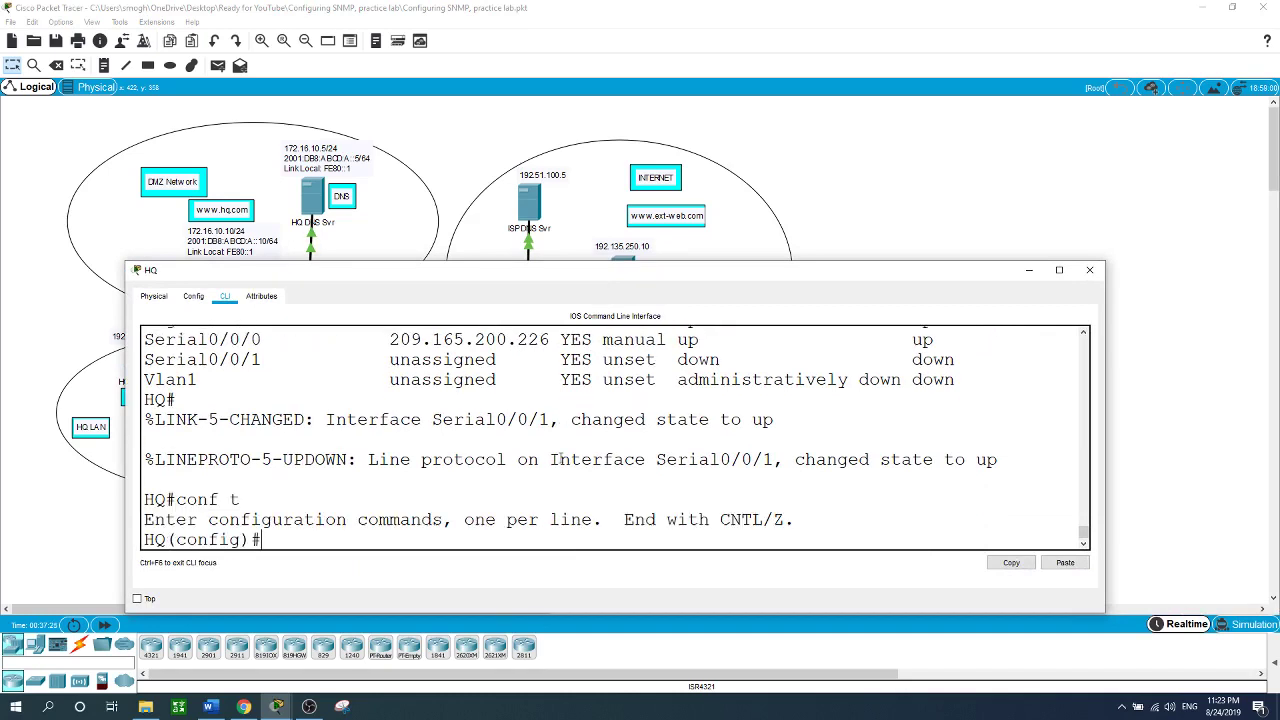
pyautogui.write('ip ac')
pyautogui.press('Tab')
pyautogui.write('ex')
pyautogui.press('Tab')
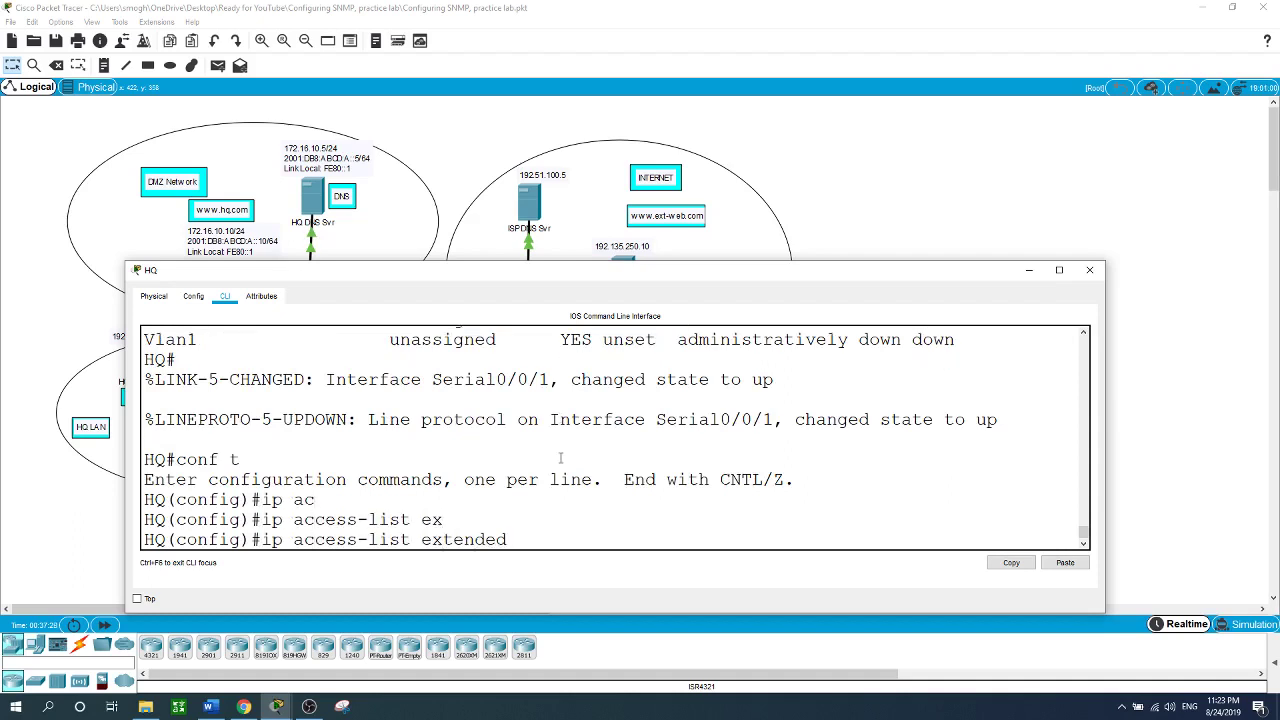
pyautogui.write('IN-DMZ')
pyautogui.press('Return')
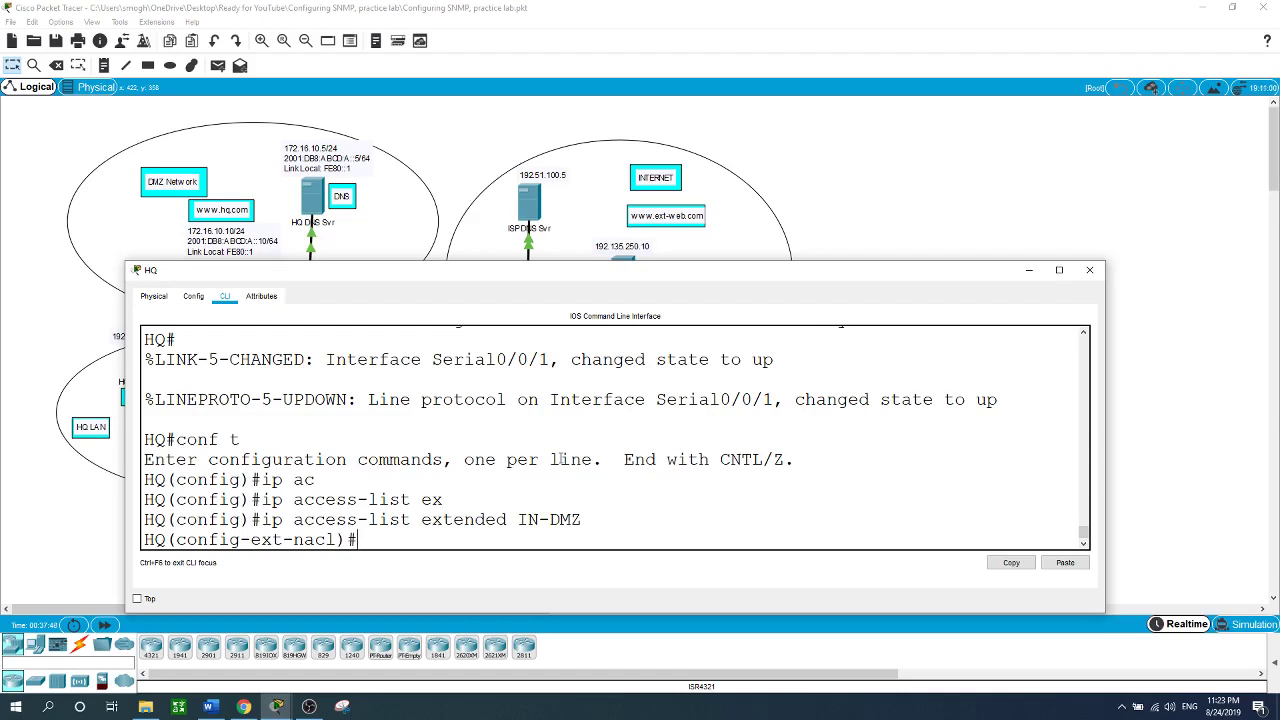
# Step: Permit TCP and UDP port 53 to host 172.16.10.5 in IN-DMZ
pyautogui.write('per')
pyautogui.press('Tab')
pyautogui.write('t')
pyautogui.press('Tab')
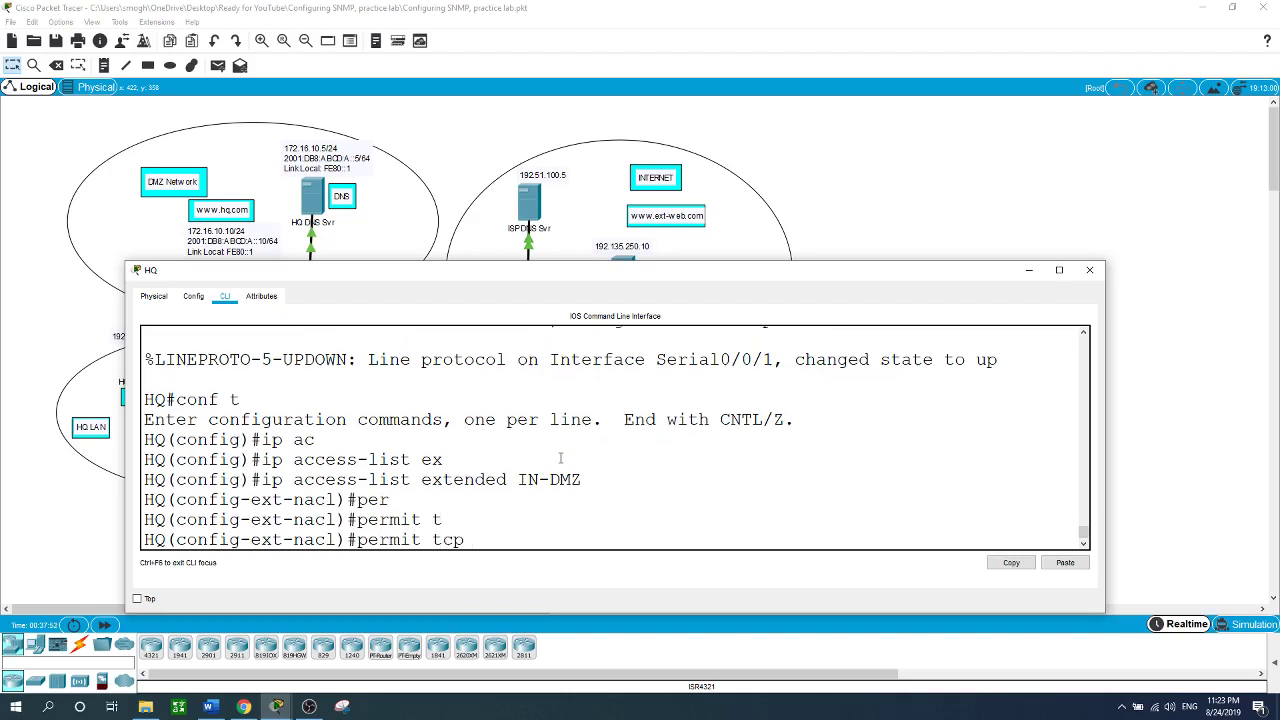
pyautogui.write('any hos')
pyautogui.press('Tab')
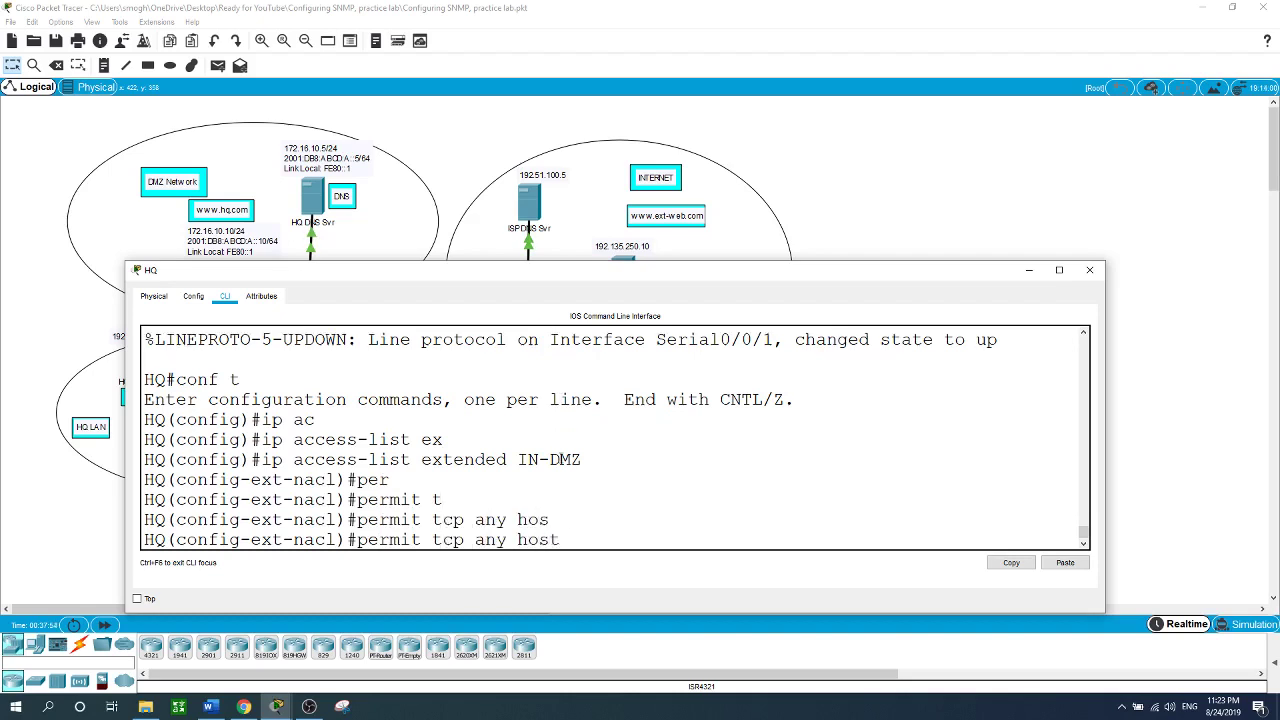
pyautogui.write('172.16.10.5 eq 53')
pyautogui.press('Return')
pyautogui.press('Up')
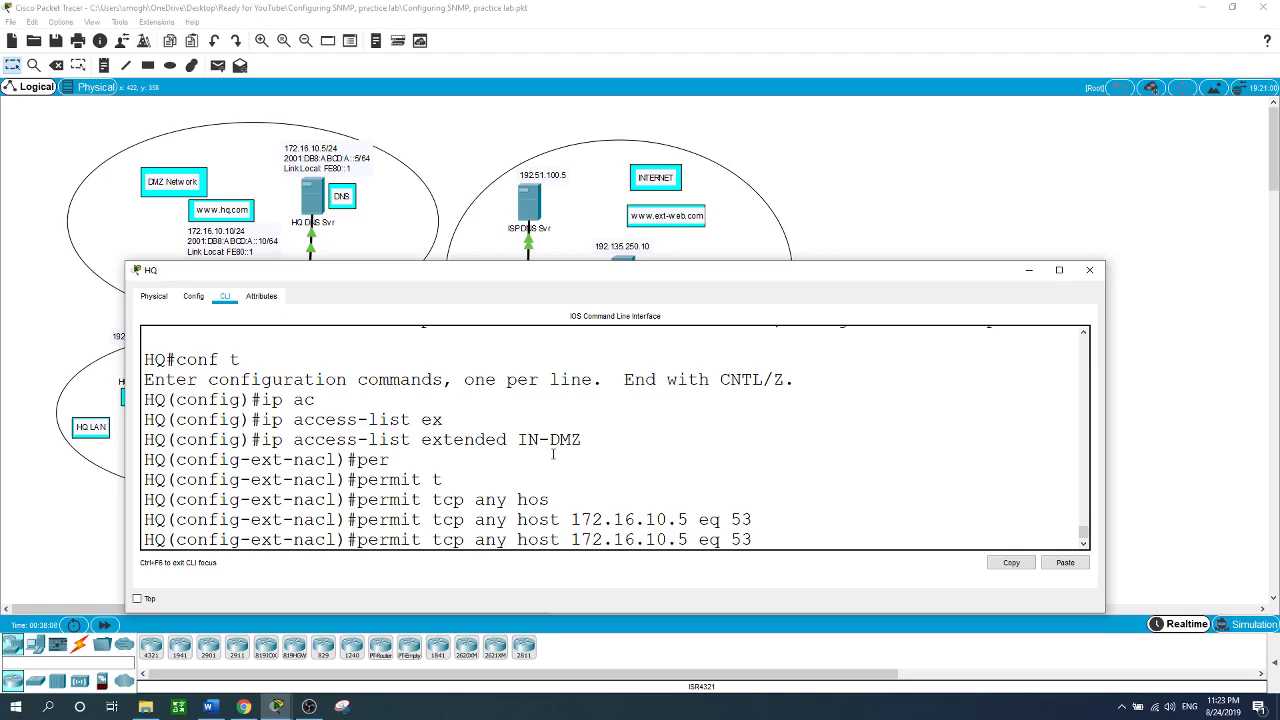
pyautogui.press('BackSpace')
pyautogui.press('BackSpace')
pyautogui.press('BackSpace')
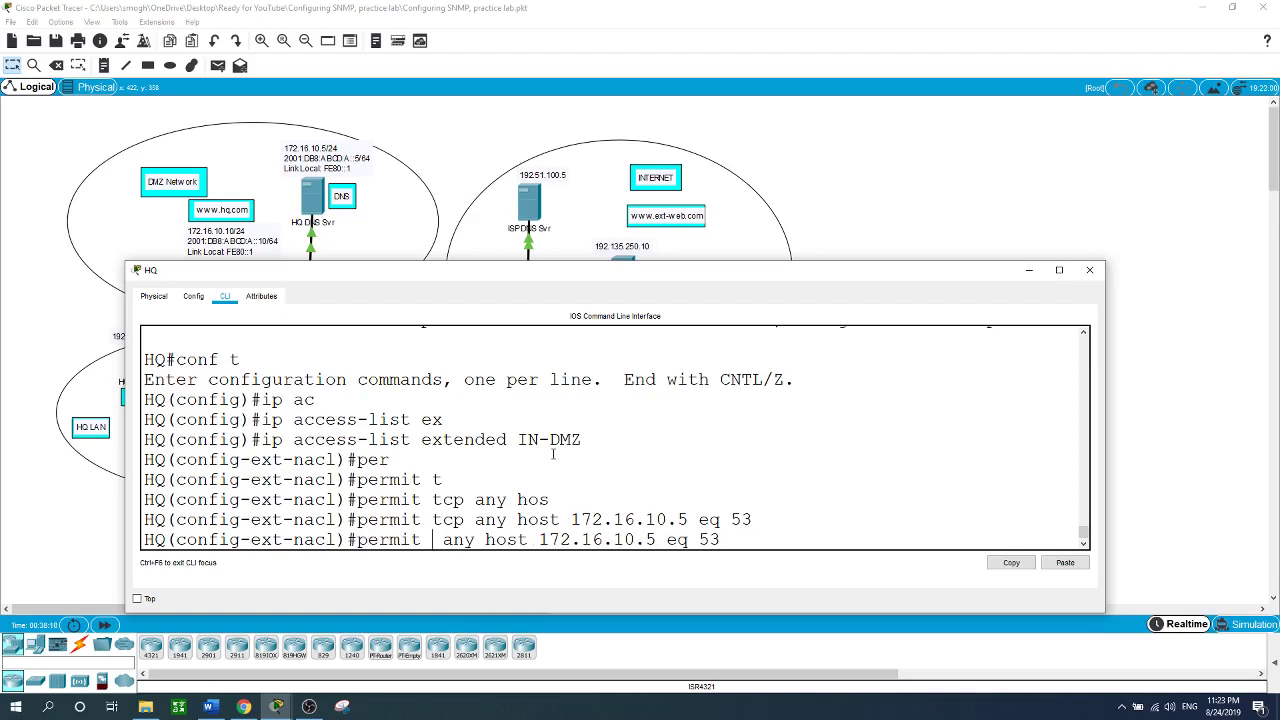
pyautogui.write('udp')
pyautogui.press('Return')
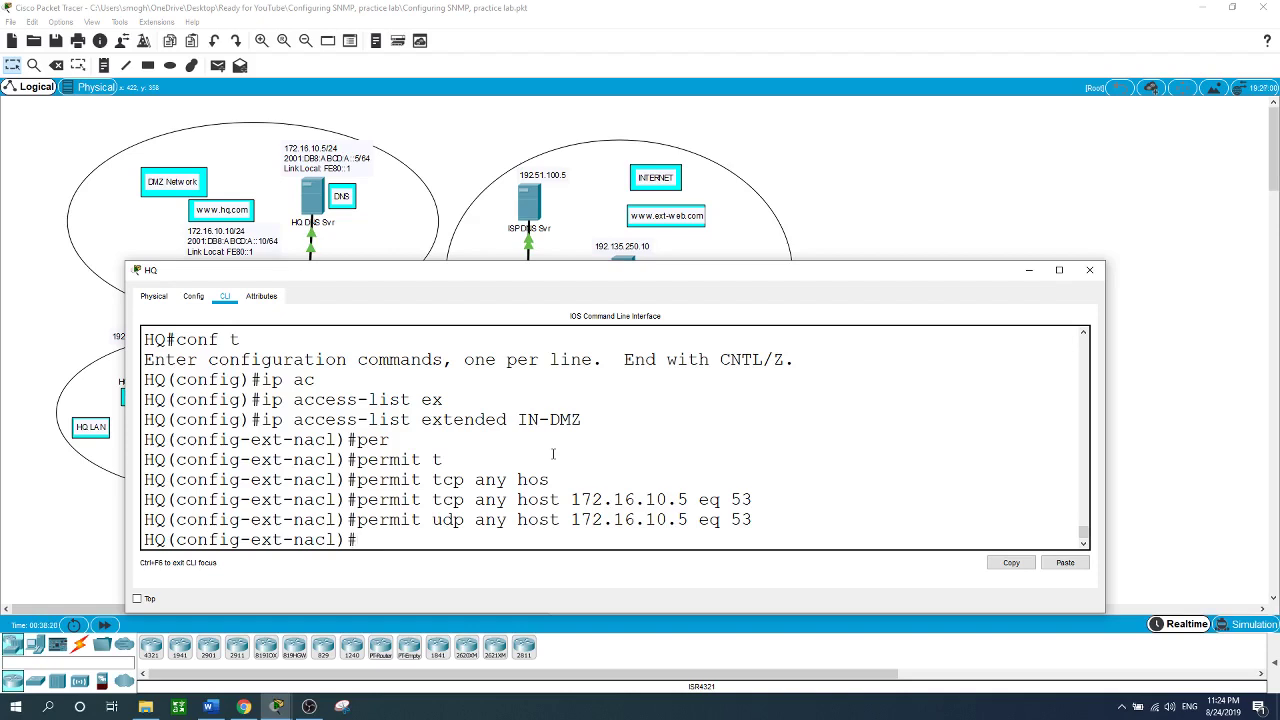
# Step: Add 'permit tcp any host 172.16.10.10 eq 80' to IN-DMZ
pyautogui.write('per')
pyautogui.press('Tab')
pyautogui.write('t')
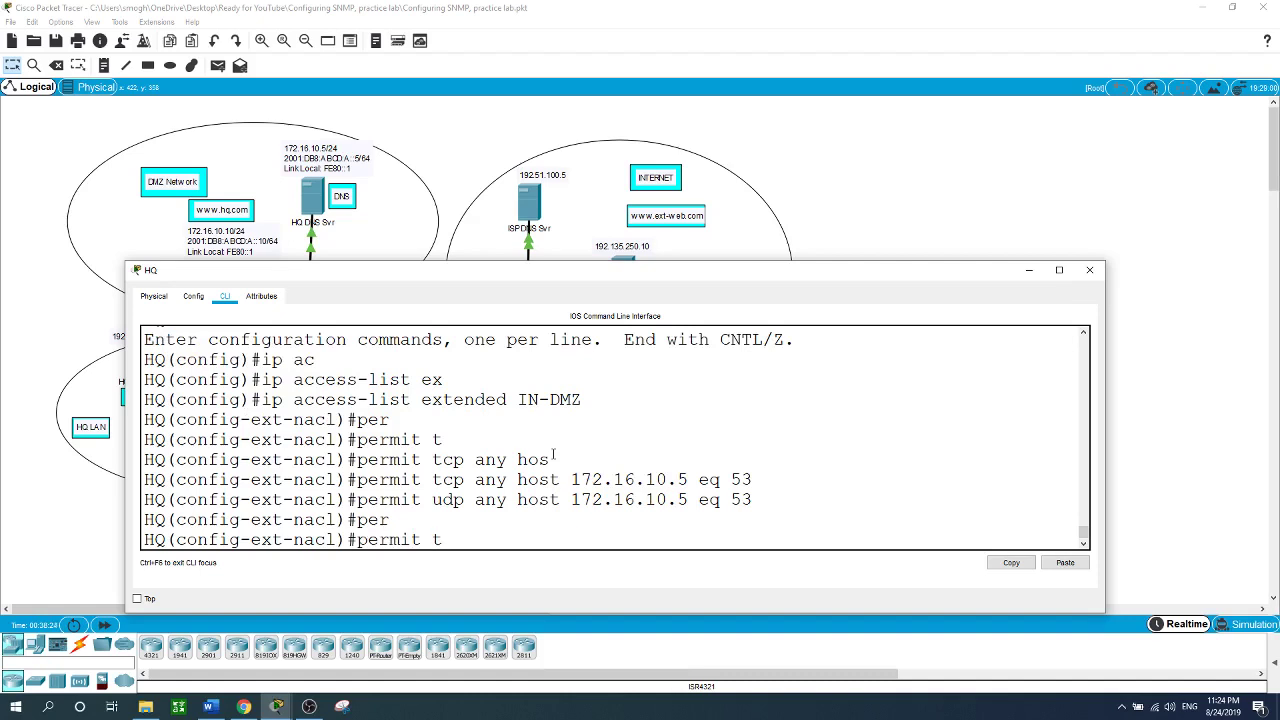
pyautogui.write('cp any host 172.16')
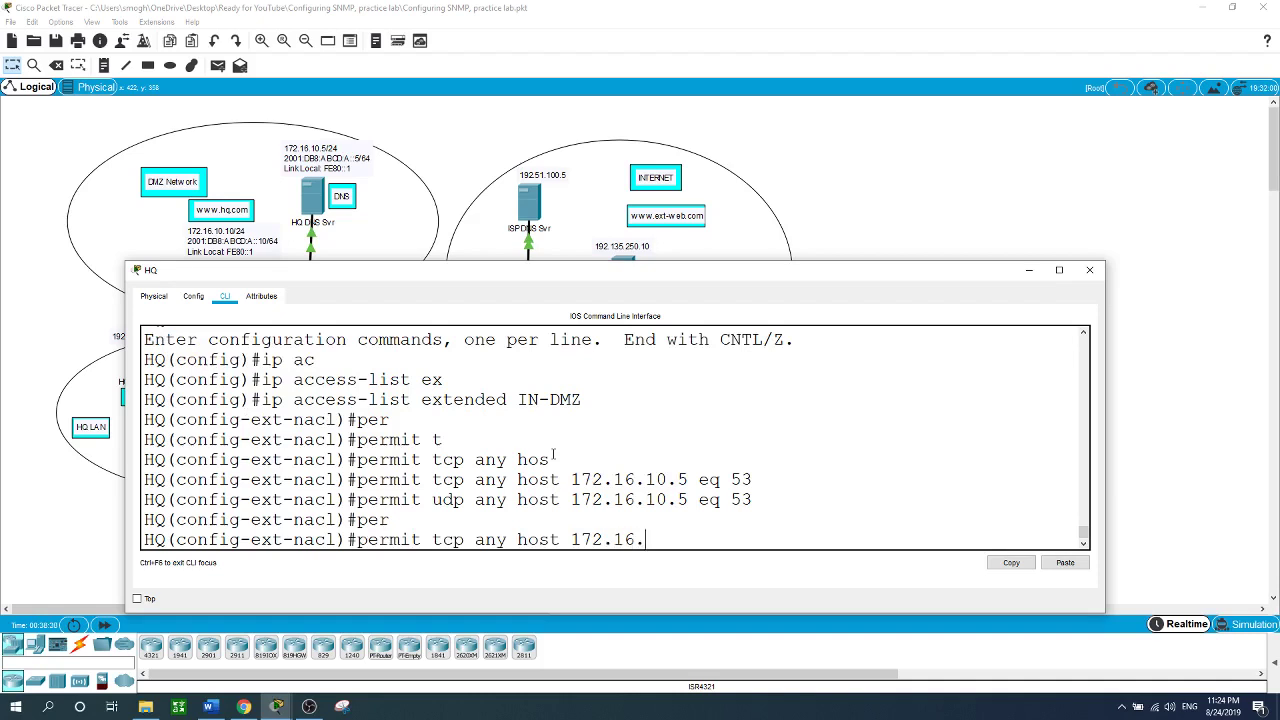
pyautogui.write('.10.10 eq 80')
pyautogui.press('Return')
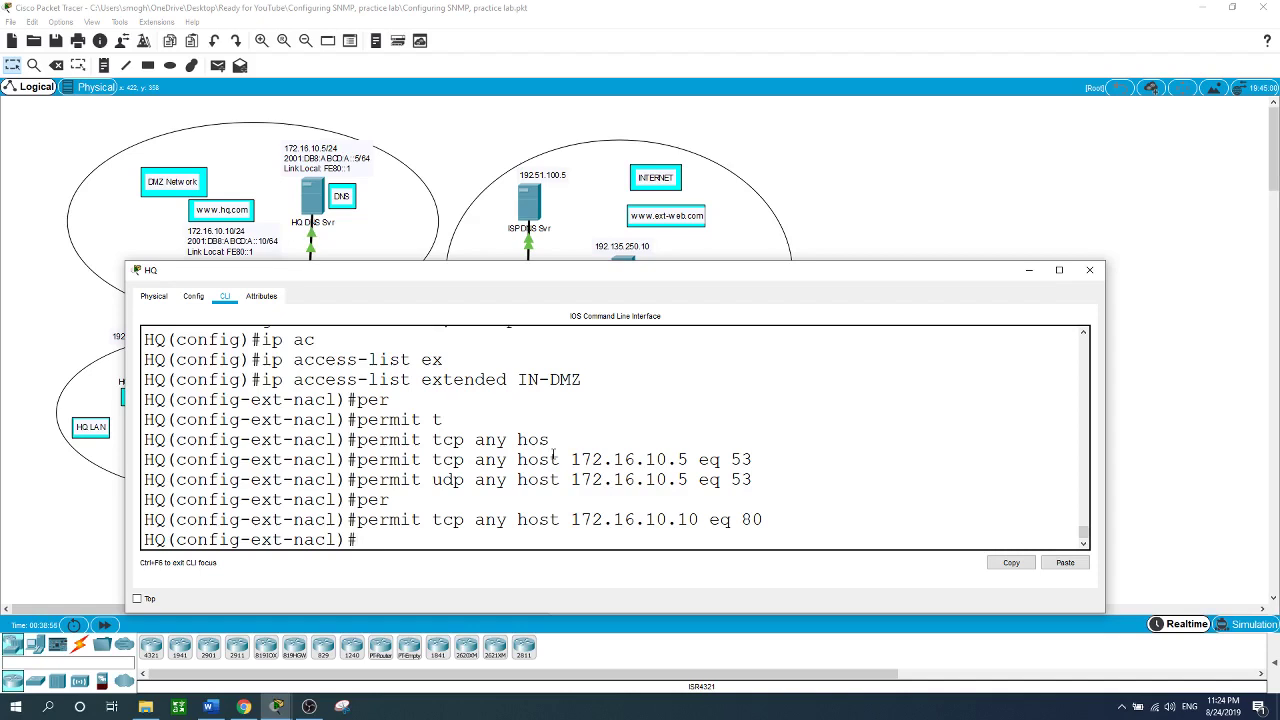
# Step: Permit TCP ports 20 and 21 from host 192.168.10.5 to host 172.16.10.10
pyautogui.write('per')
pyautogui.press('Tab')
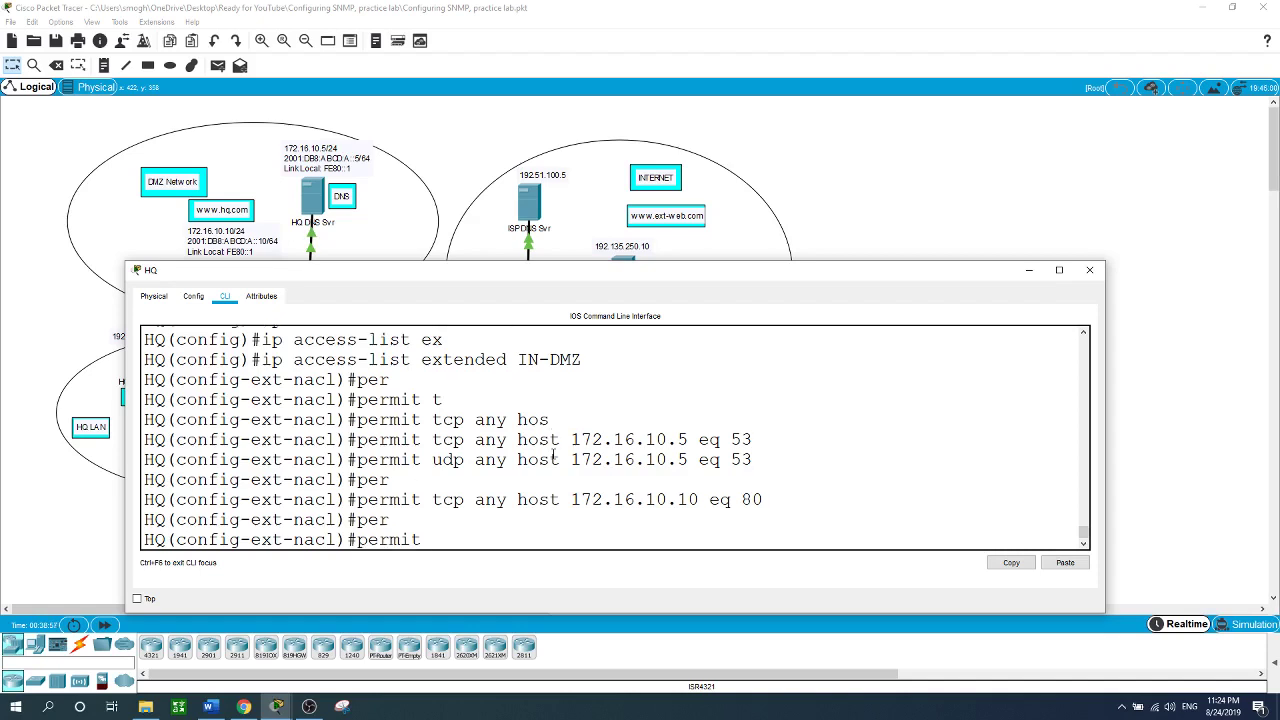
pyautogui.write('tcp host 192.168.10.')
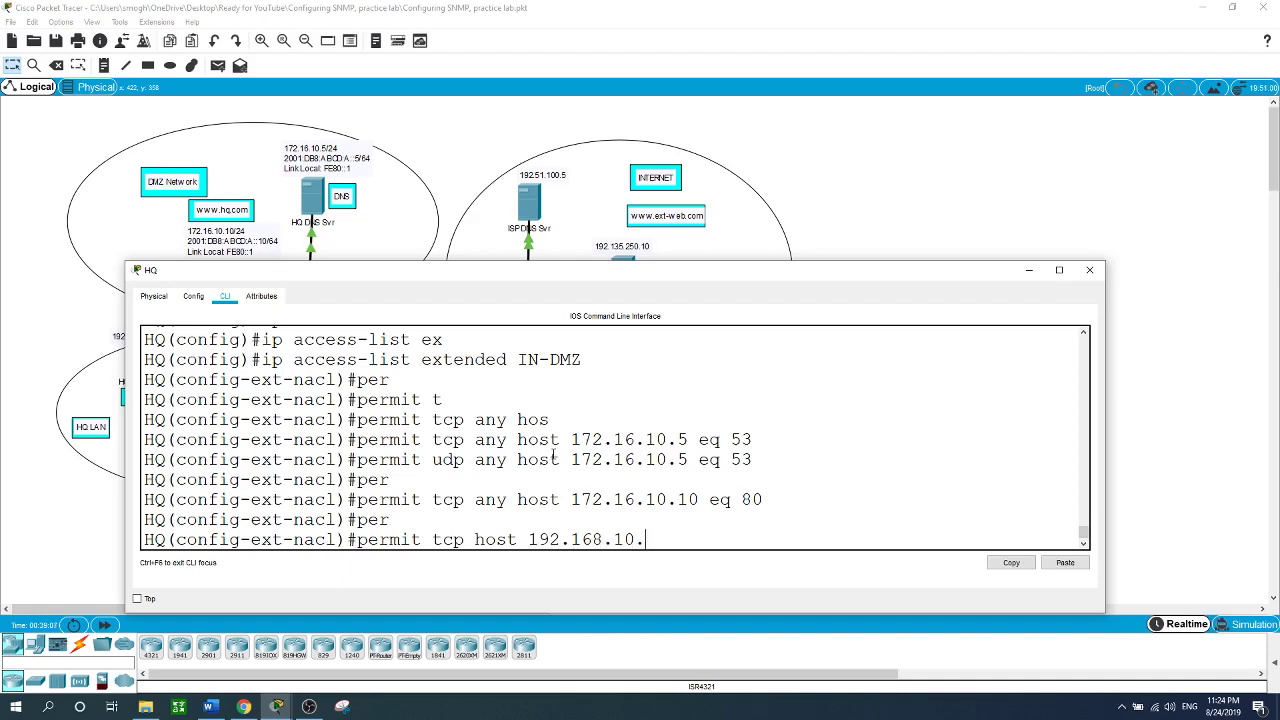
pyautogui.write('5')
pyautogui.write(' hsot')
pyautogui.press('BackSpace')
pyautogui.press('BackSpace')
pyautogui.press('BackSpace')
pyautogui.press('BackSpace')
pyautogui.write('ost 172.16.10.10')
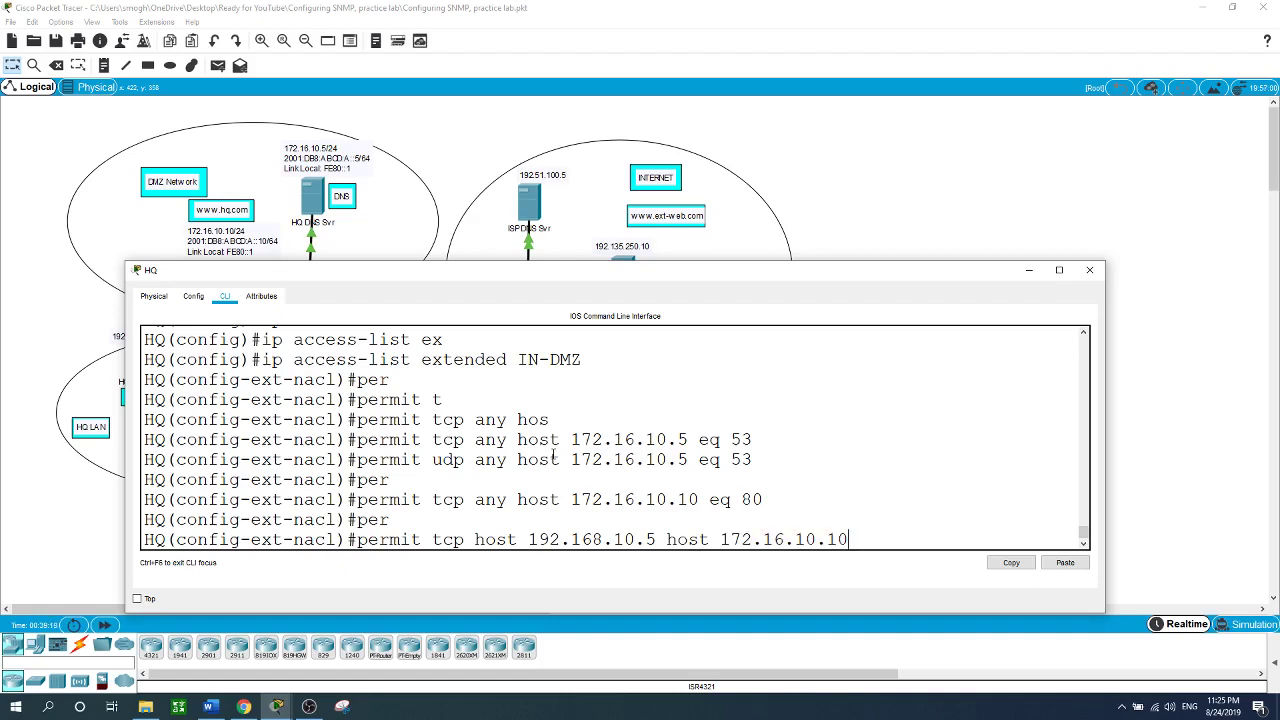
pyautogui.write(' eq 20')
pyautogui.press('Return')
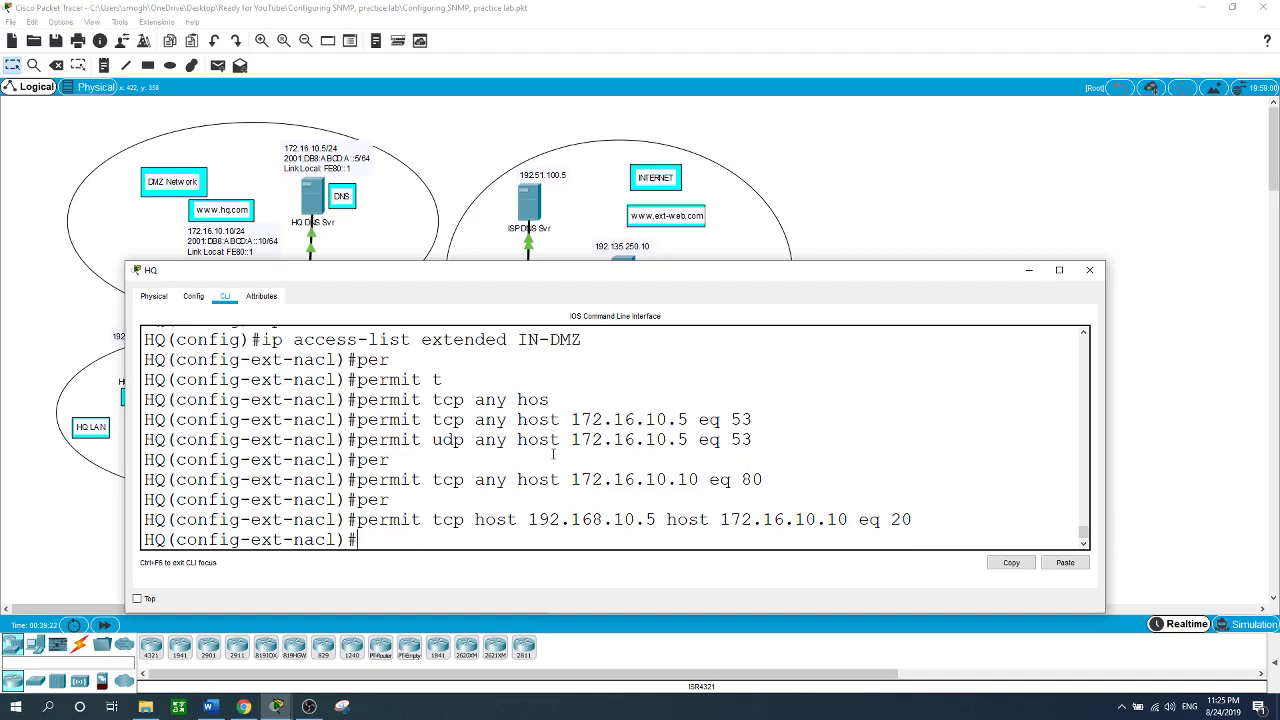
pyautogui.press('Up')
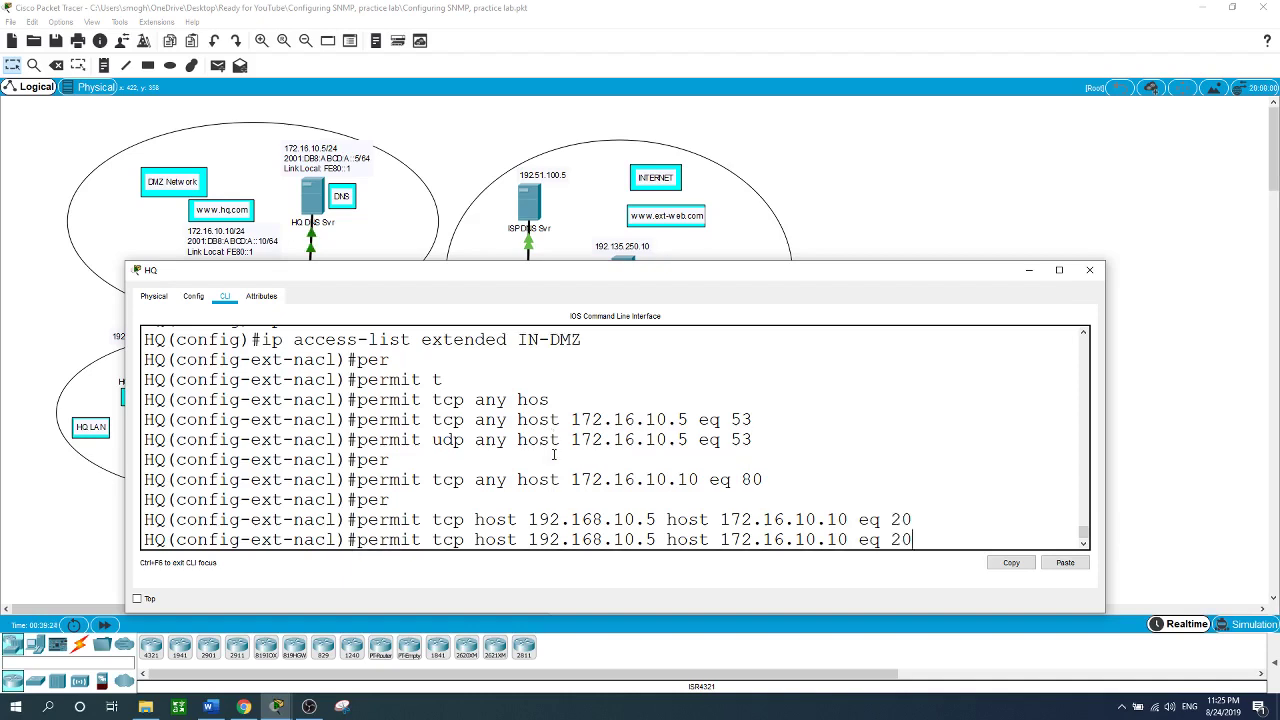
pyautogui.press('BackSpace')
pyautogui.write('1')
pyautogui.press('Return')
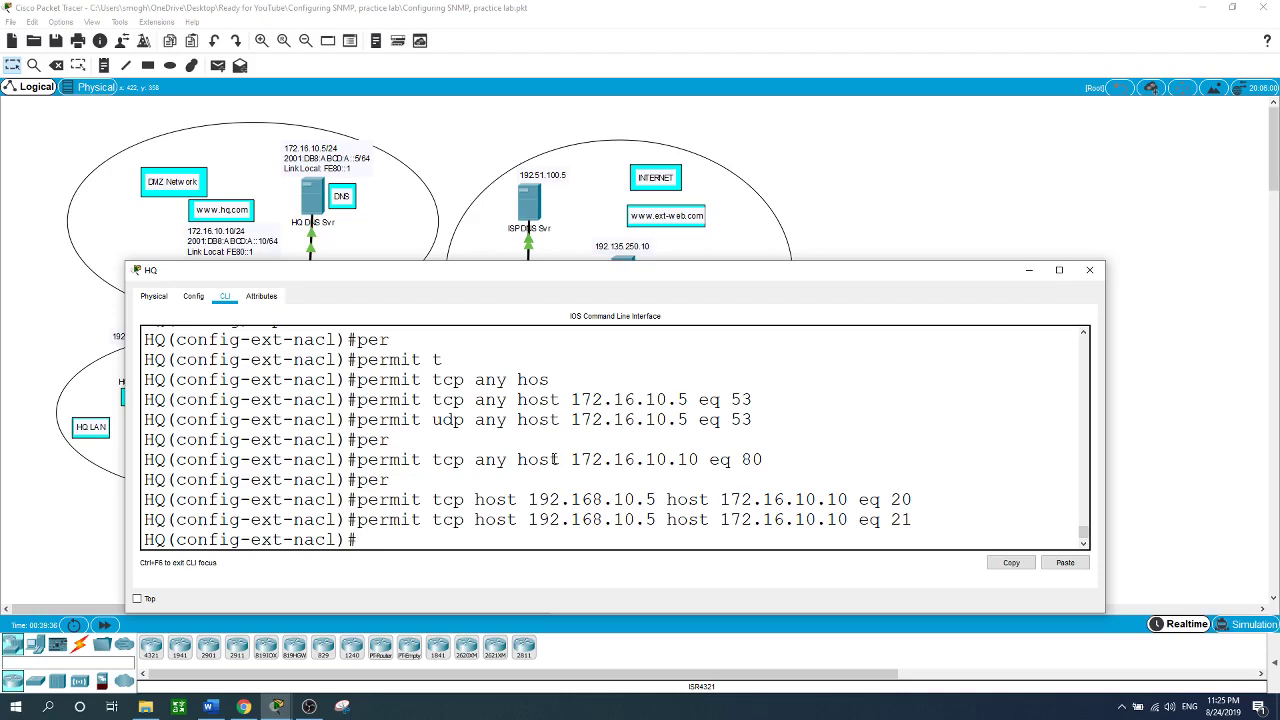
# Step: On interface g0/1, apply 'ip access-group IN-DMZ out'
pyautogui.write('int g0/1')
pyautogui.press('Return')
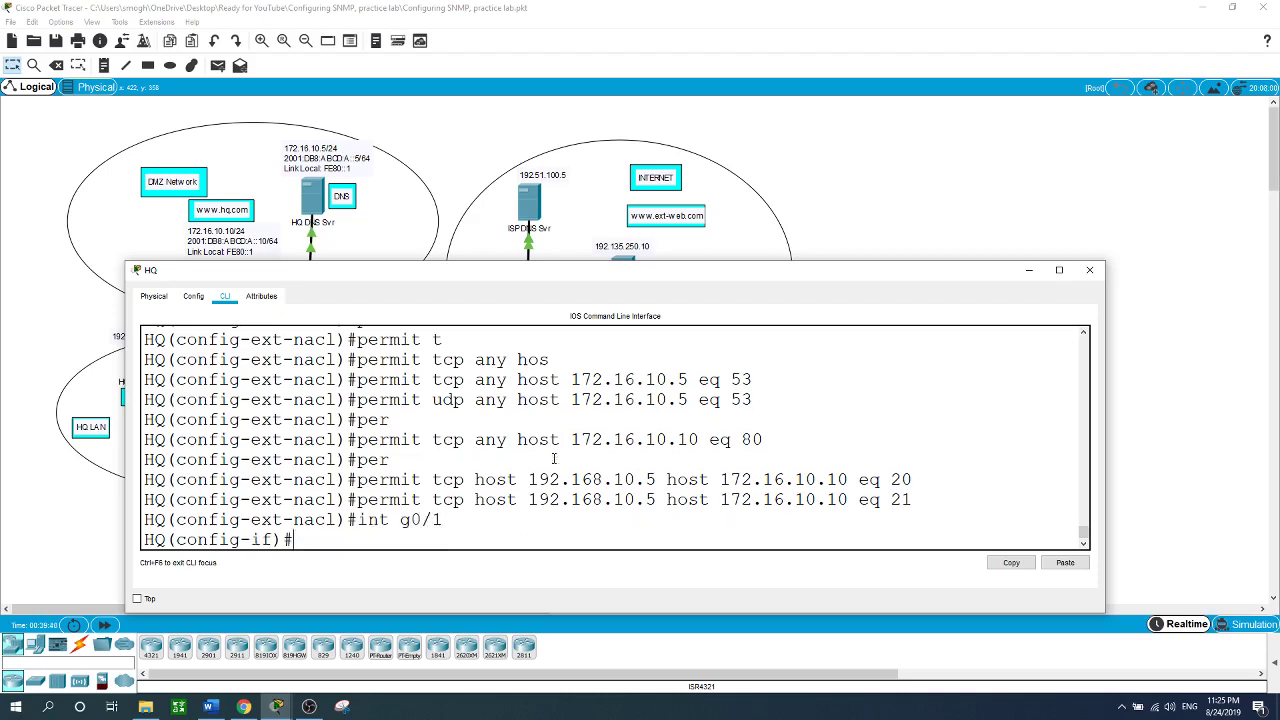
pyautogui.write('ip ac')
pyautogui.press('Tab')
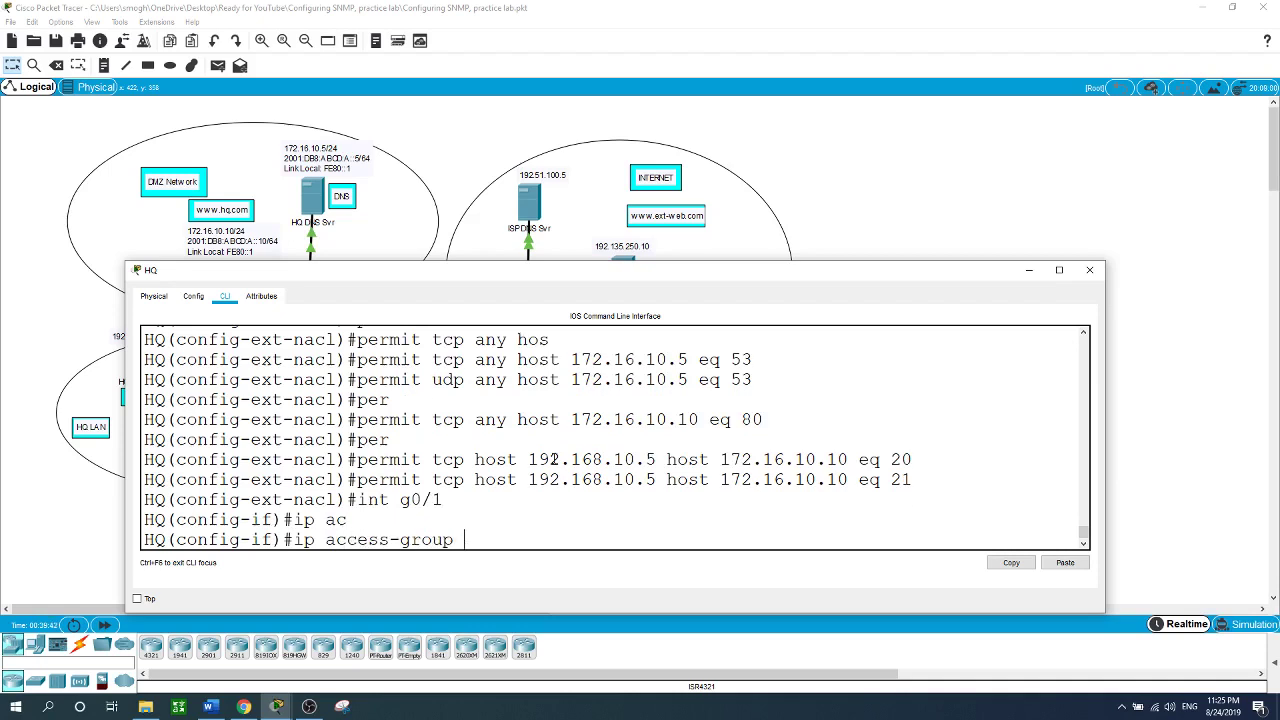
pyautogui.write('IN-DMZ out')
pyautogui.press('Return')
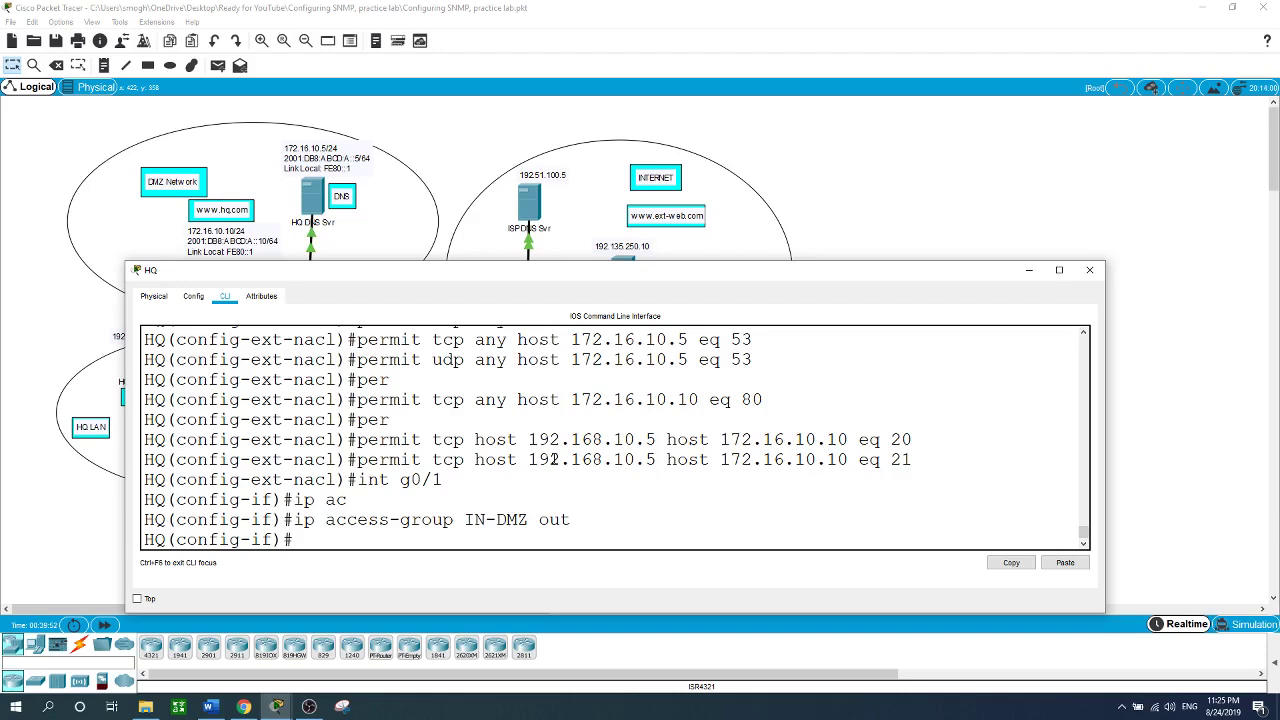
pyautogui.click(846, 171)
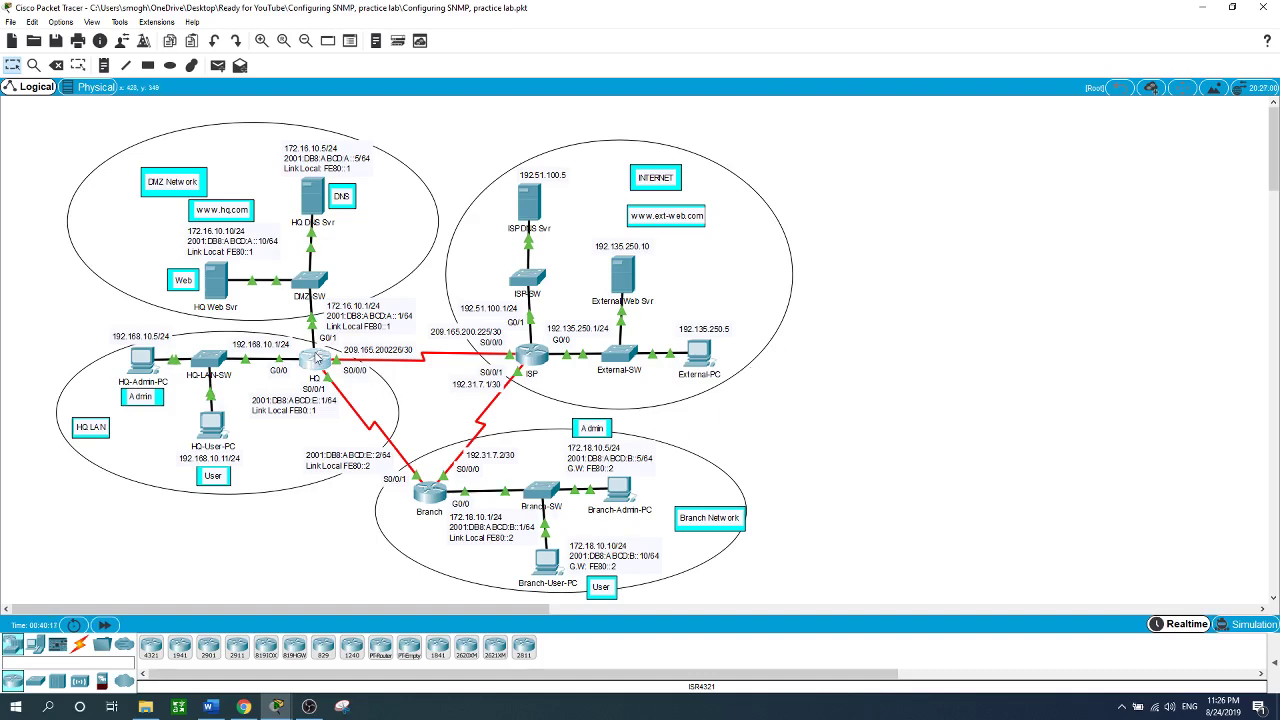
pyautogui.click(315, 356)
# Step: Exit interface mode and create the IPv6 access list DMZFTP
pyautogui.write('exit')
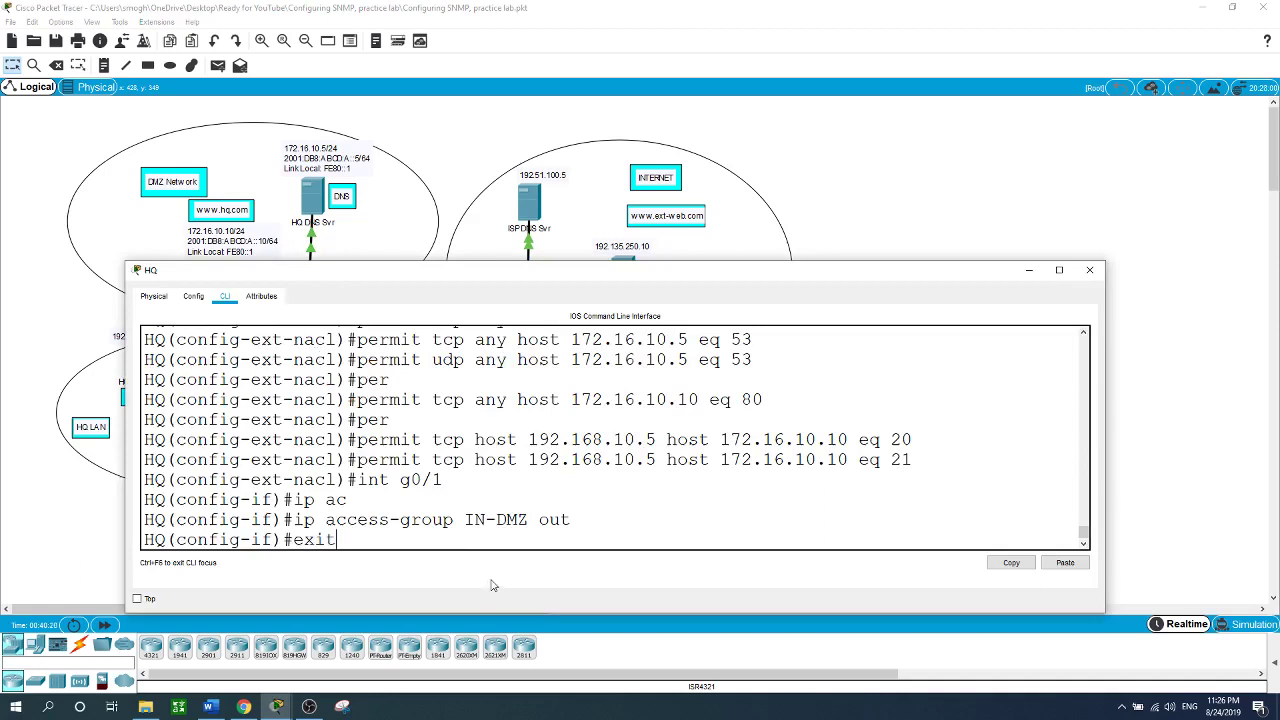
pyautogui.press('Return')
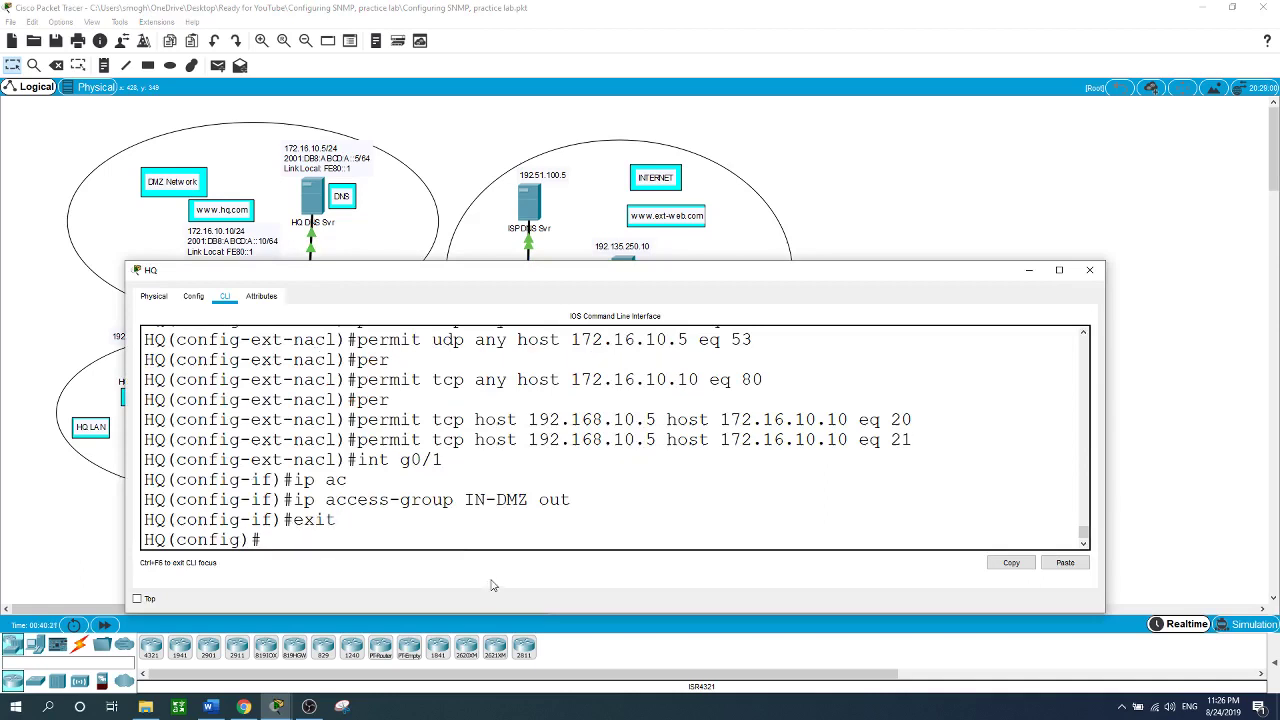
pyautogui.write('ipv6 ac')
pyautogui.press('Tab')
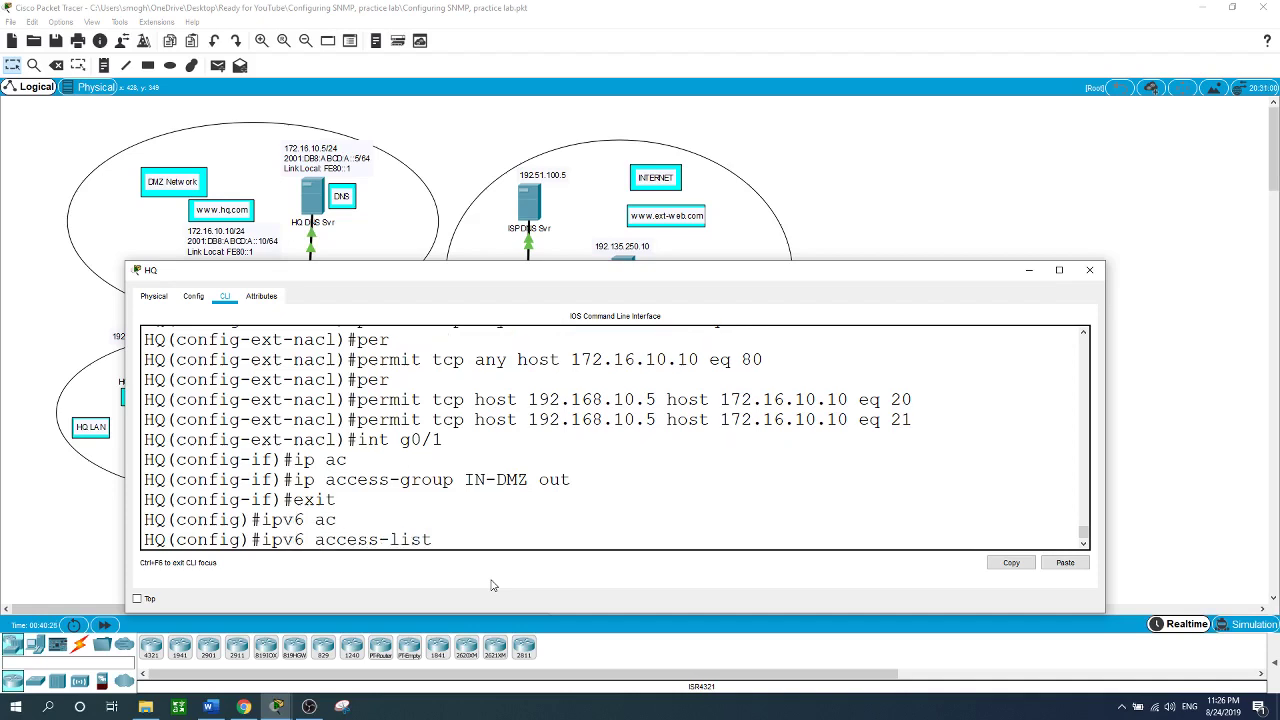
pyautogui.write('DMZFTP')
pyautogui.press('Return')
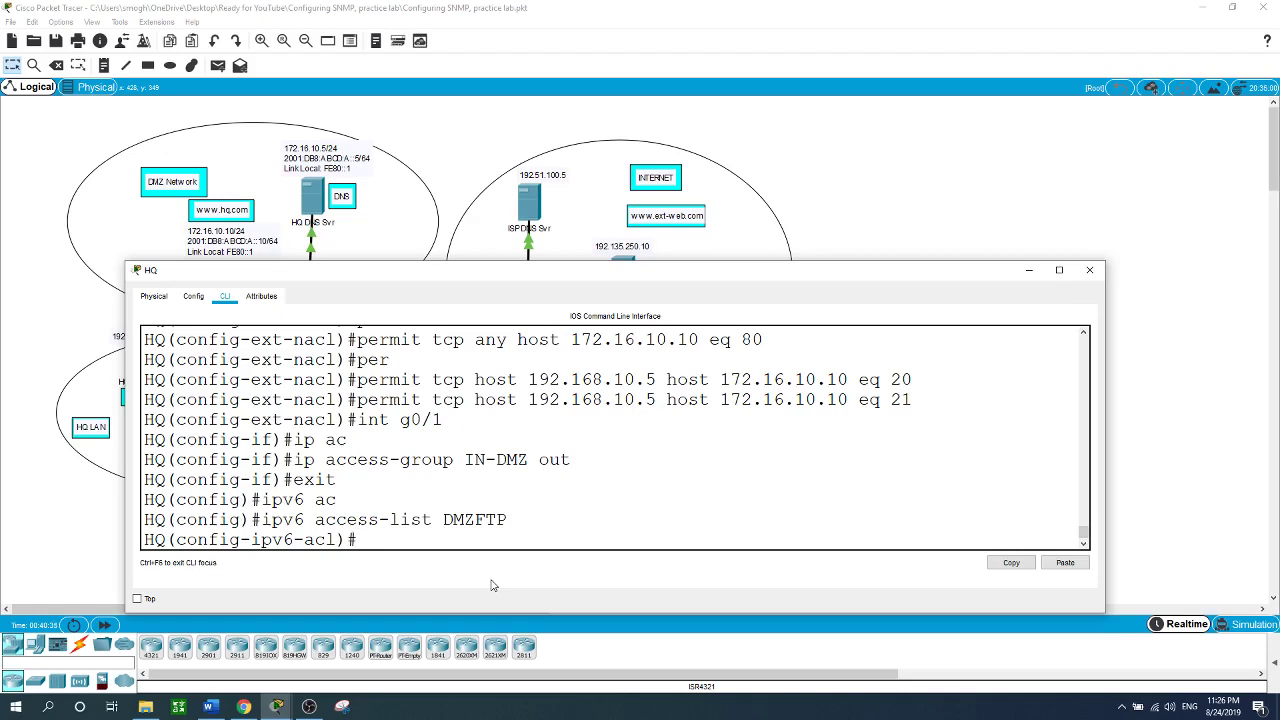
# Step: Add 'deny udp any host 2001:DB8:ABCD:E::1 eq 161' to DMZFTP
pyautogui.write('den')
pyautogui.press('Tab')
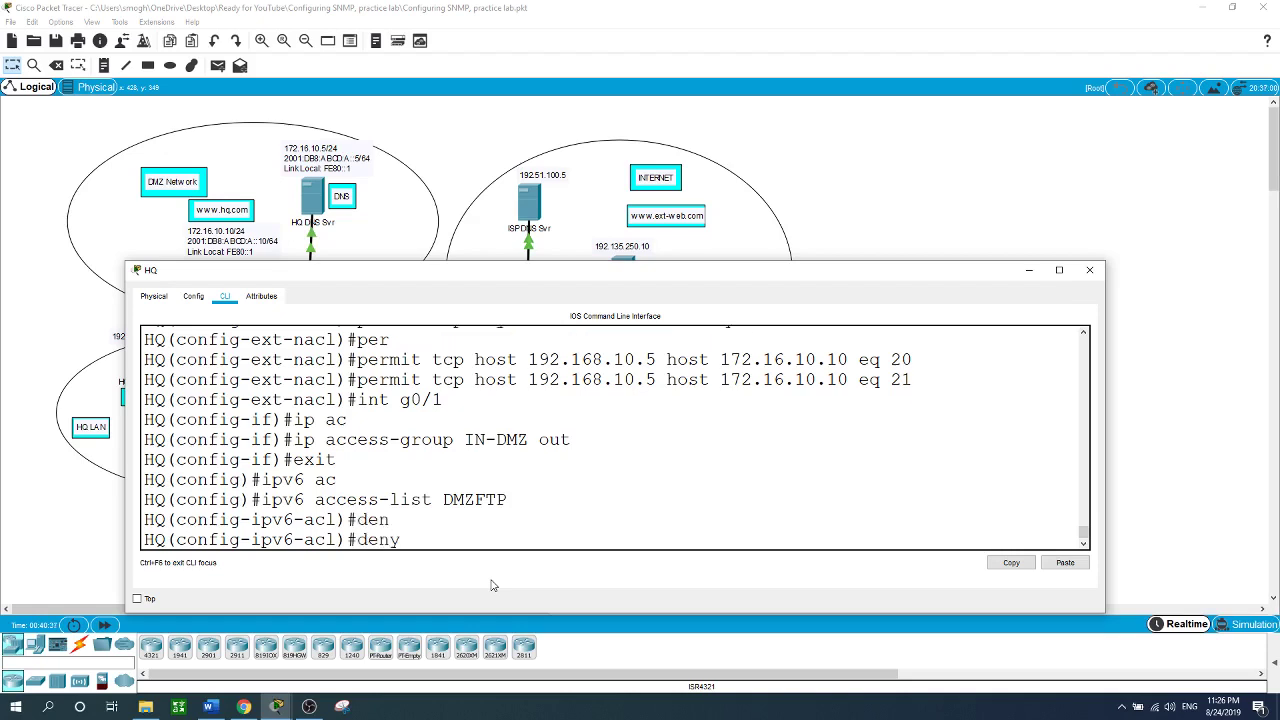
pyautogui.write('udp any host 2001')
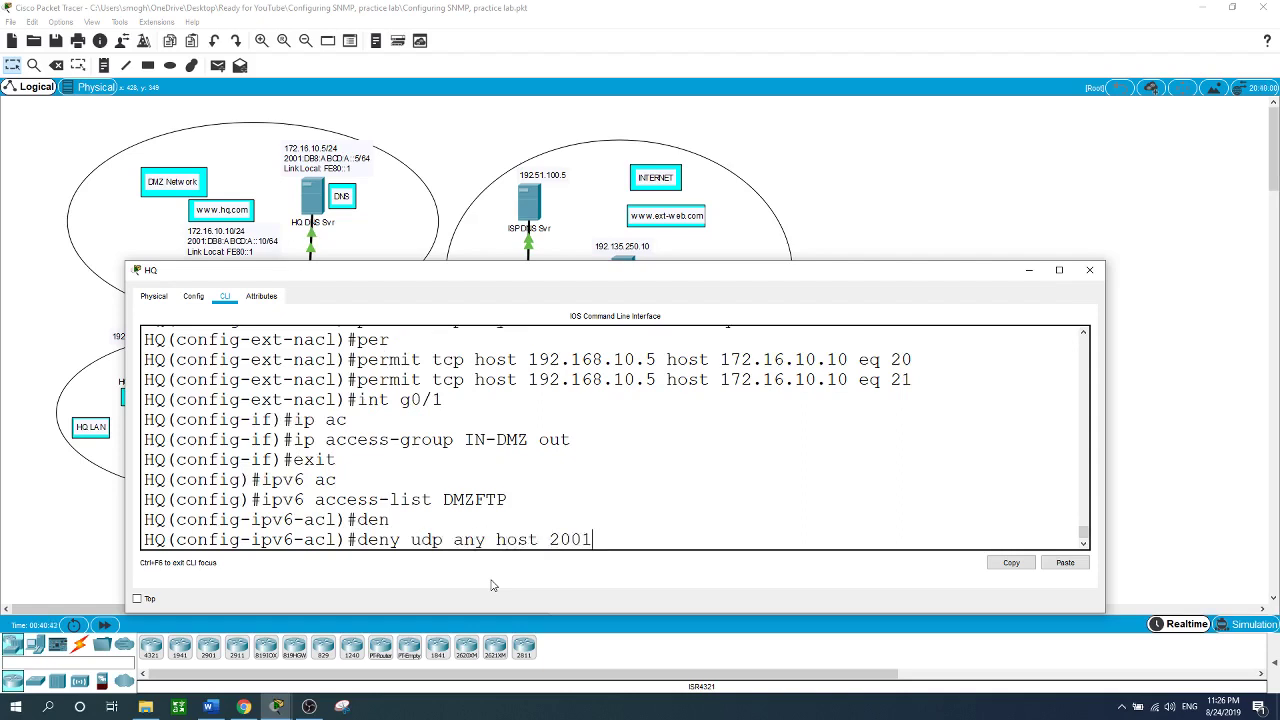
pyautogui.write(':DB8:ABCD:E::1 eq')
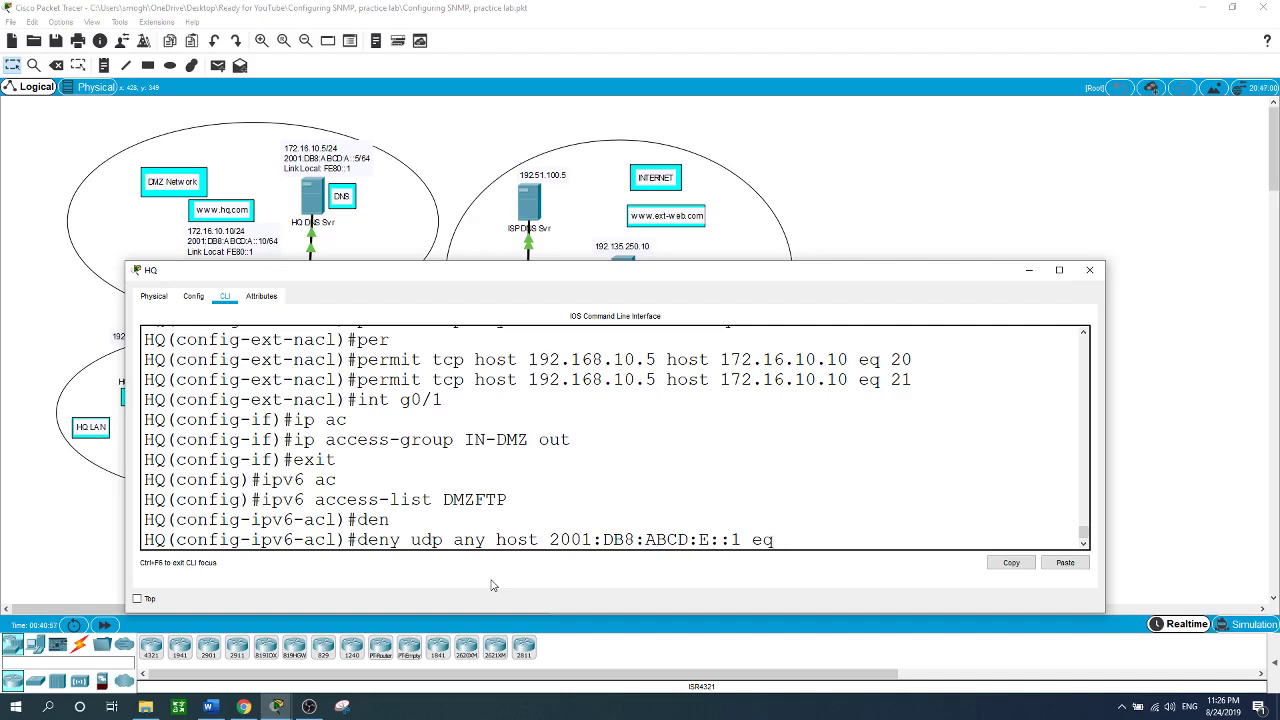
pyautogui.write(' 161')
pyautogui.press('Return')
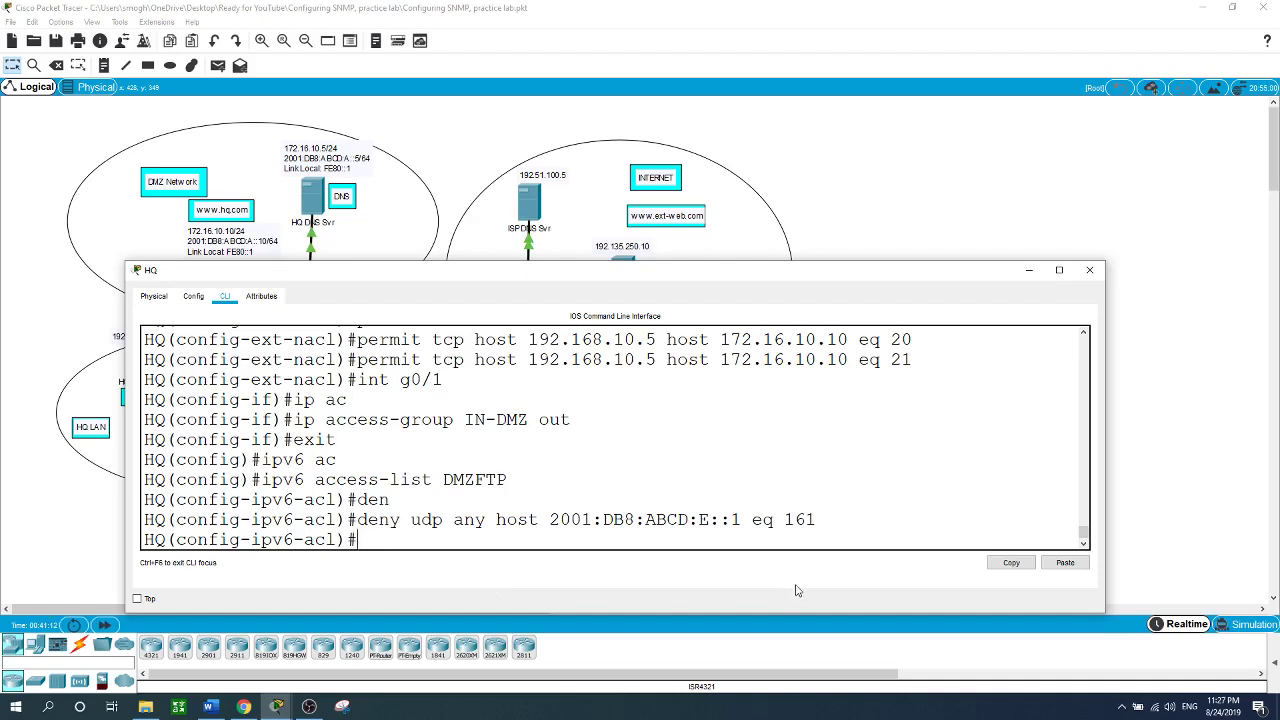
# Step: In the HQ CLI, add 'permit tcp host 2001:DB8:ABCD:B::5 host 2001:DB8:ABCD:A::10' for eq 20 and eq 21
pyautogui.click(897, 226)
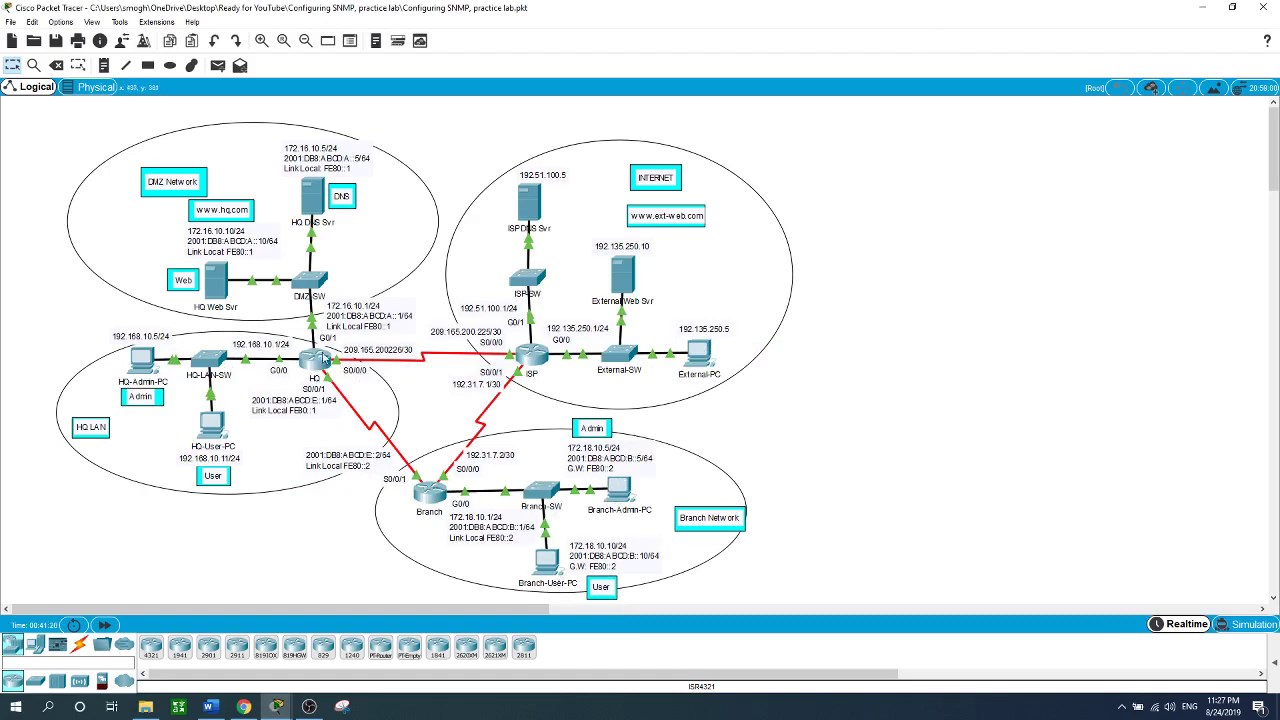
pyautogui.click(316, 360)
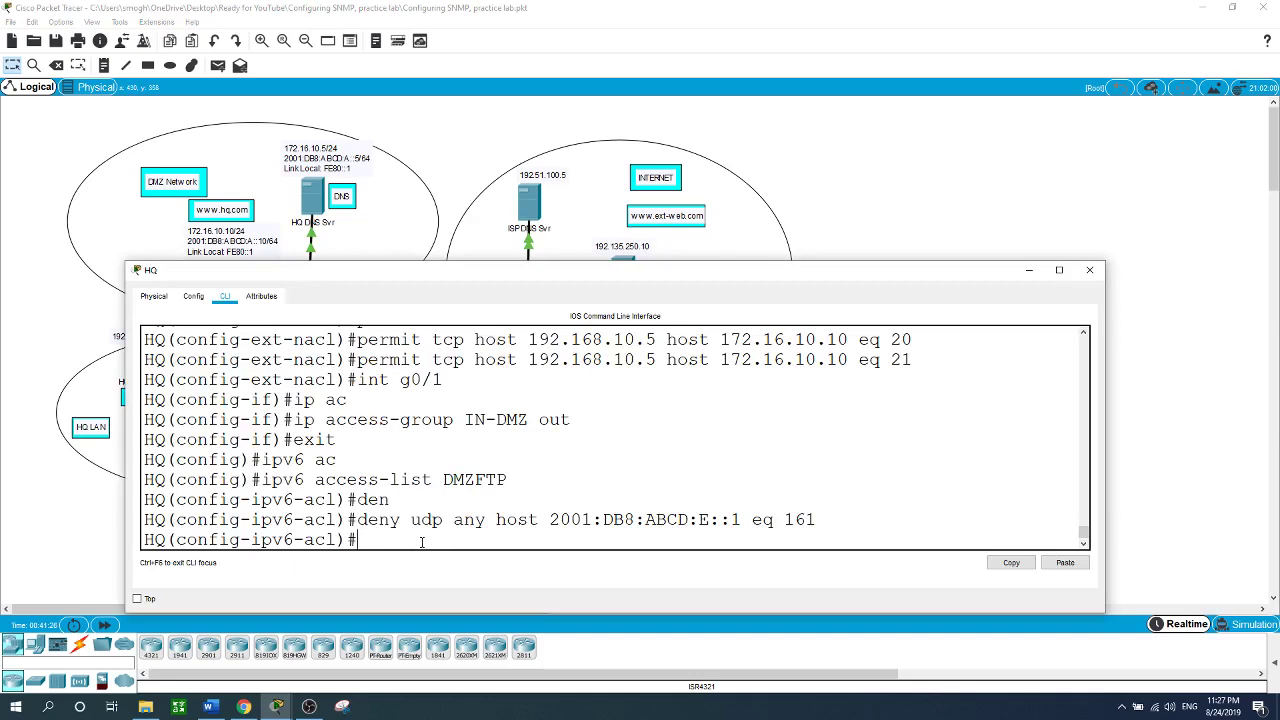
pyautogui.write('per')
pyautogui.press('Tab')
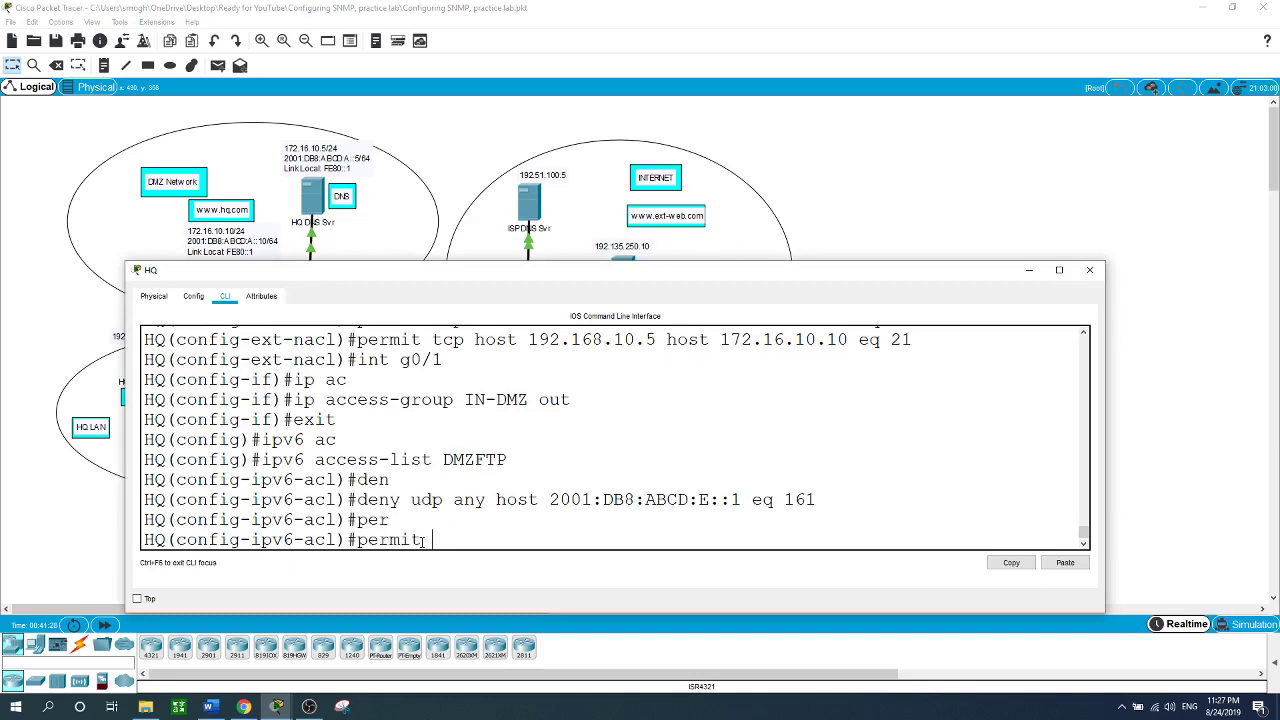
pyautogui.write('tcp host 2001:DB8:AB')
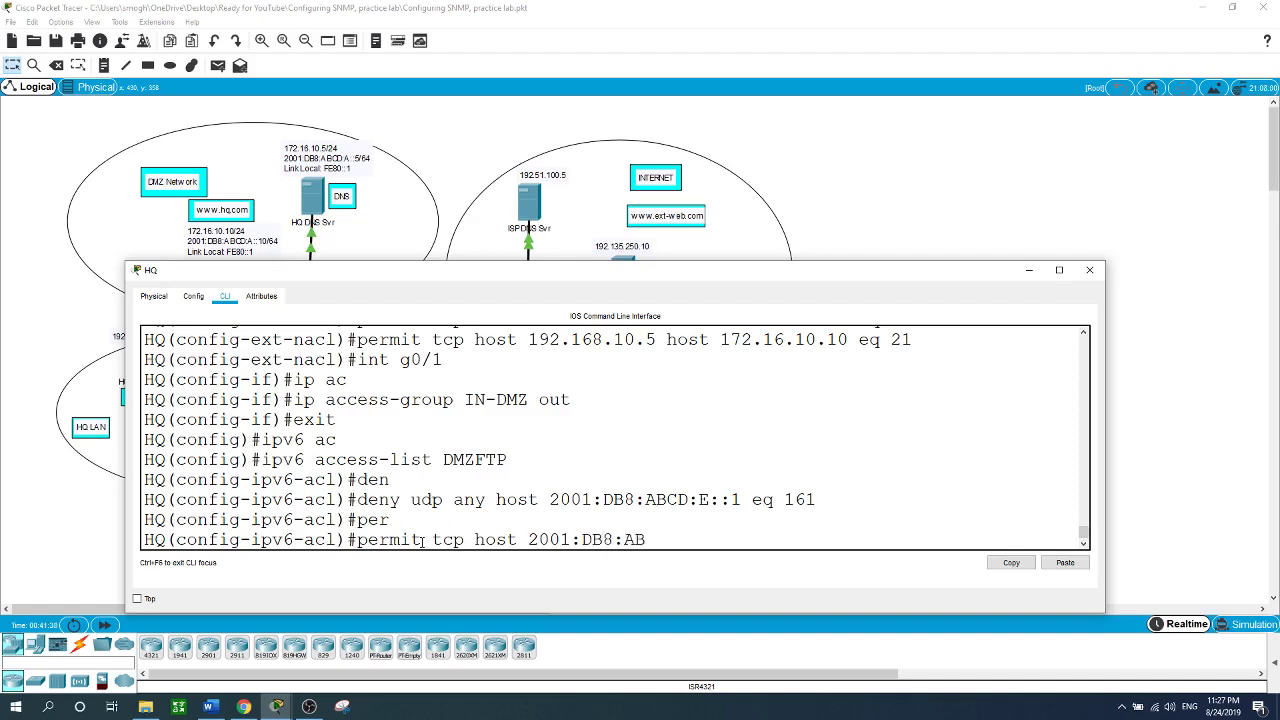
pyautogui.write('CD:B::5 host 2001:DB8:')
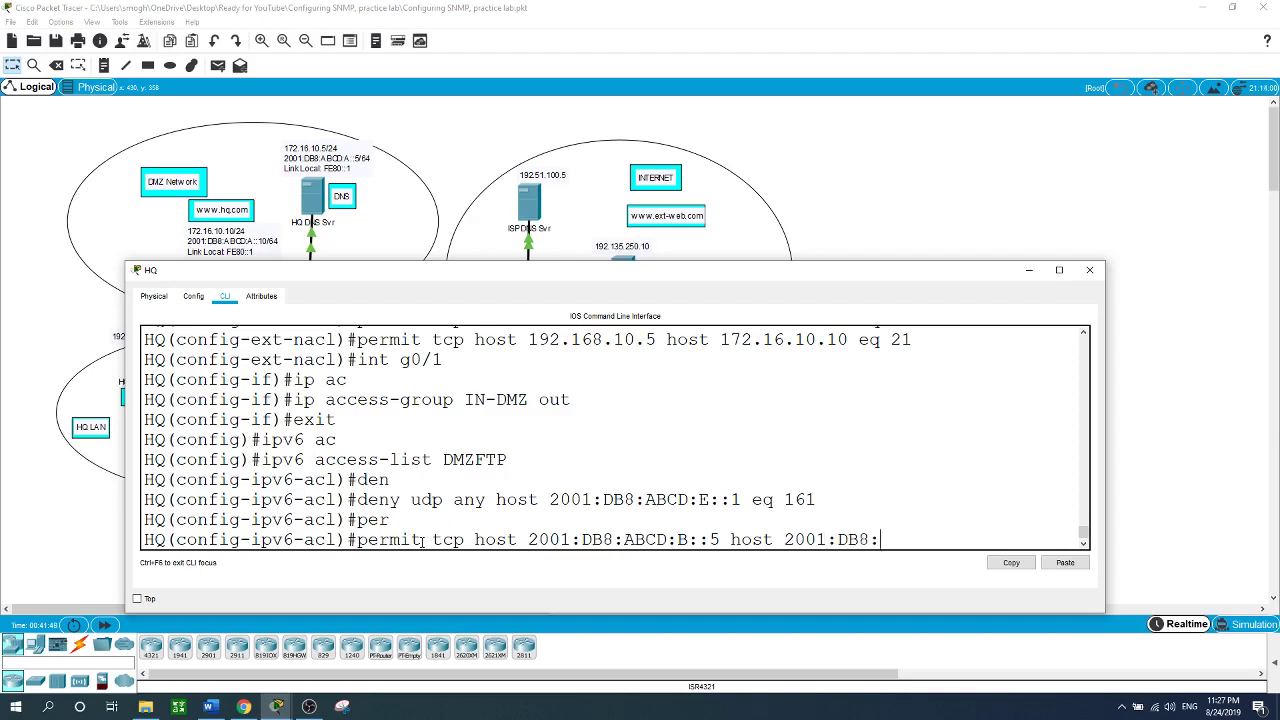
pyautogui.write('ABCD')
pyautogui.write(':A::10 eq 20')
pyautogui.press('Return')
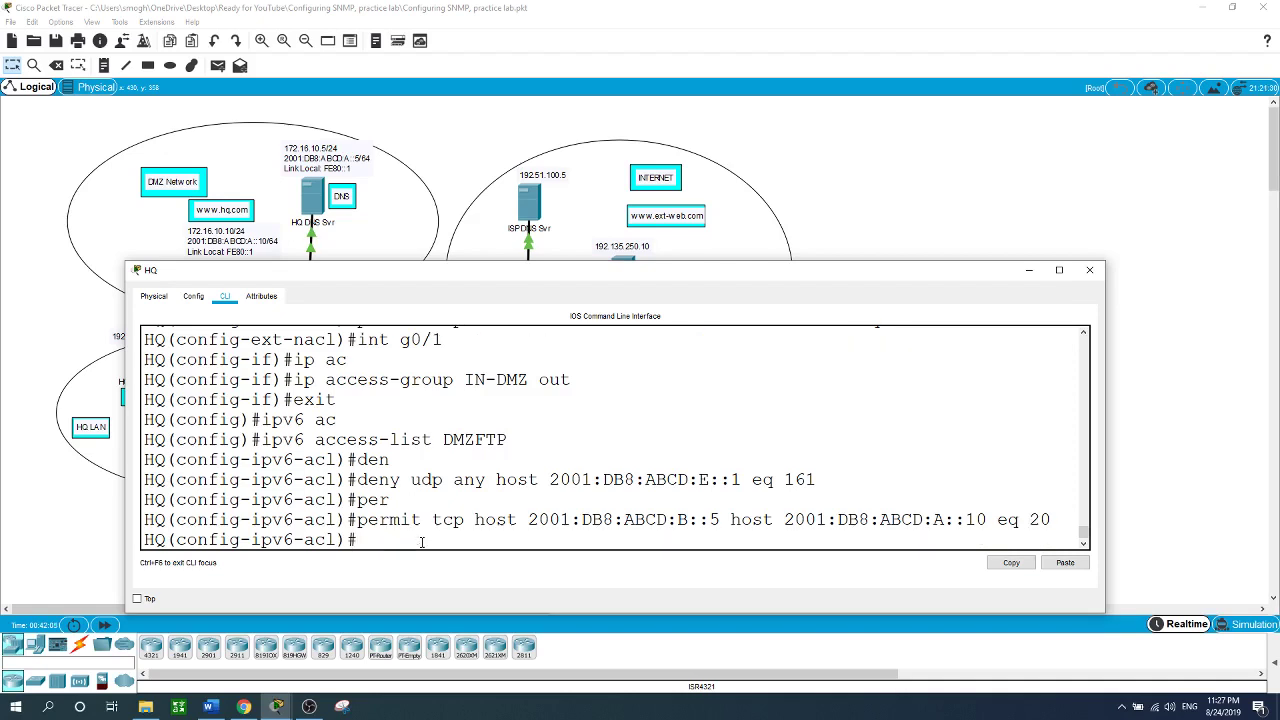
pyautogui.press('Up')
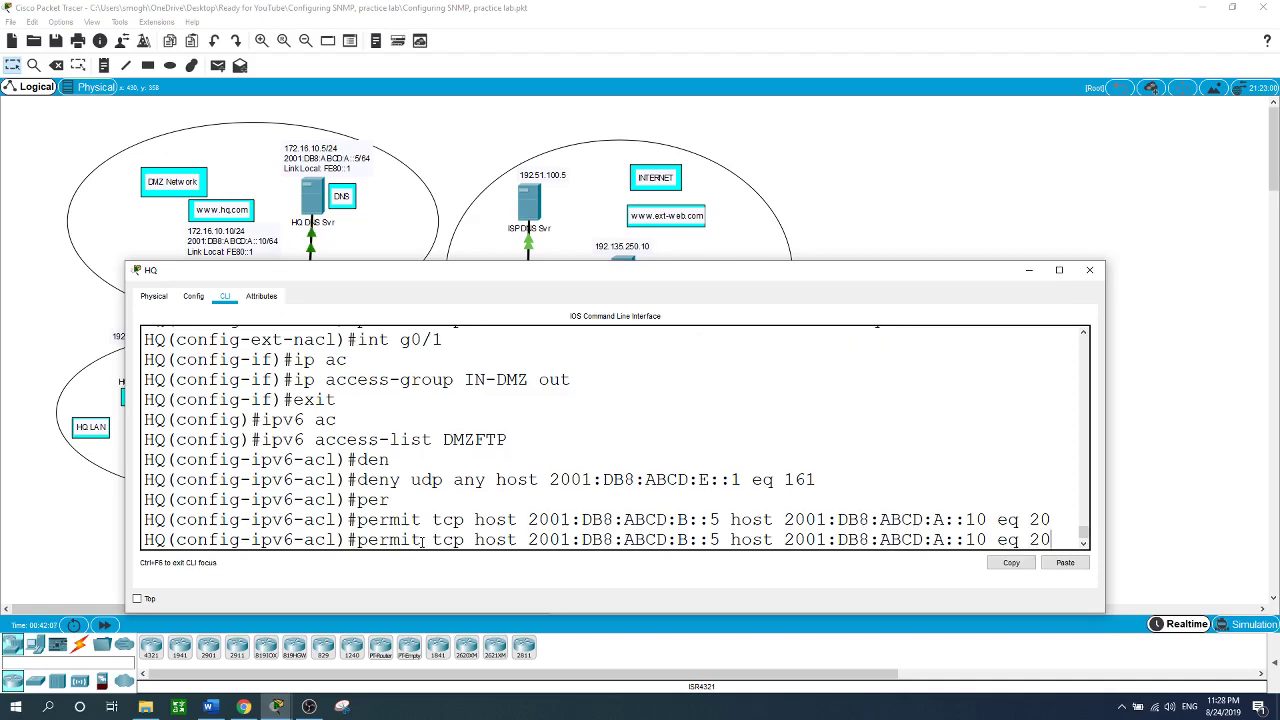
pyautogui.press('BackSpace')
pyautogui.write('1')
pyautogui.press('Return')
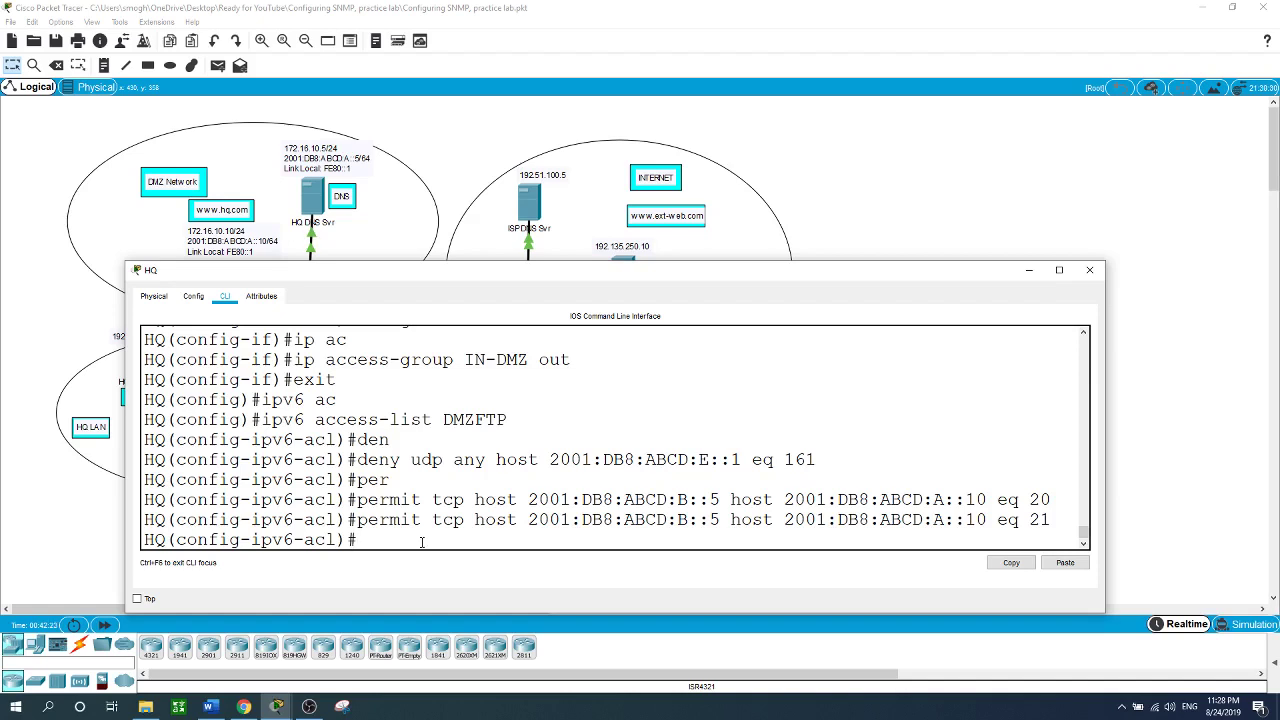
# Step: Add a DMZFTP rule permitting TCP port 80 from 2001:DB8:ABCD:B::/64 to host 2001:DB8:ABCD:A::10
pyautogui.write('pe')
pyautogui.press('Tab')
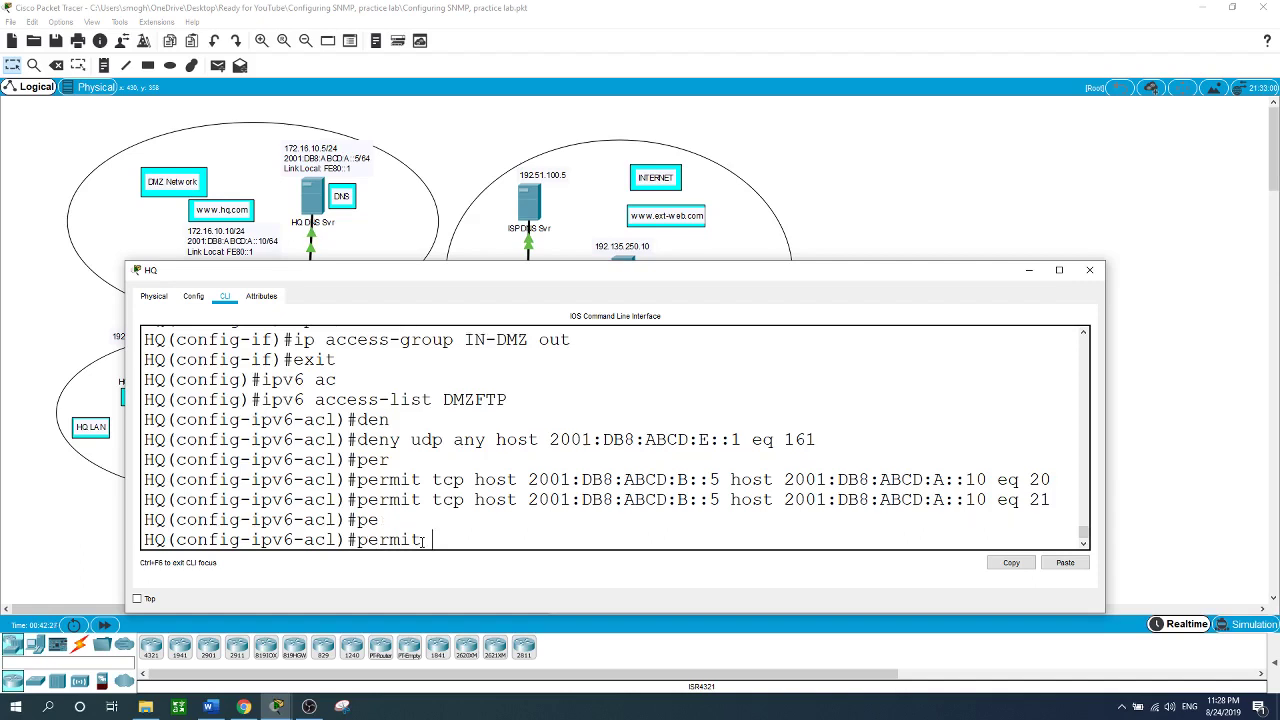
pyautogui.write('tcp 2001:DB8:ABCD:')
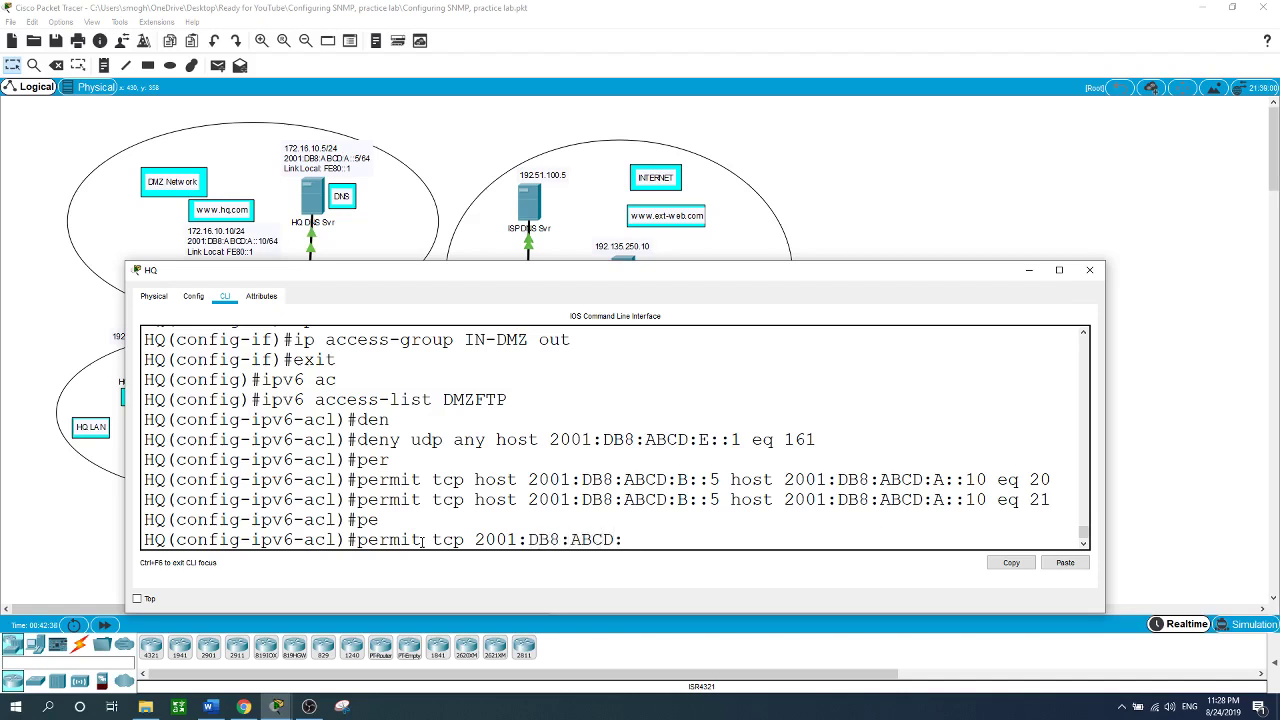
pyautogui.write('B::')
pyautogui.write('/')
pyautogui.write('64')
pyautogui.write('host 2001')
pyautogui.write(':DB8:AB')
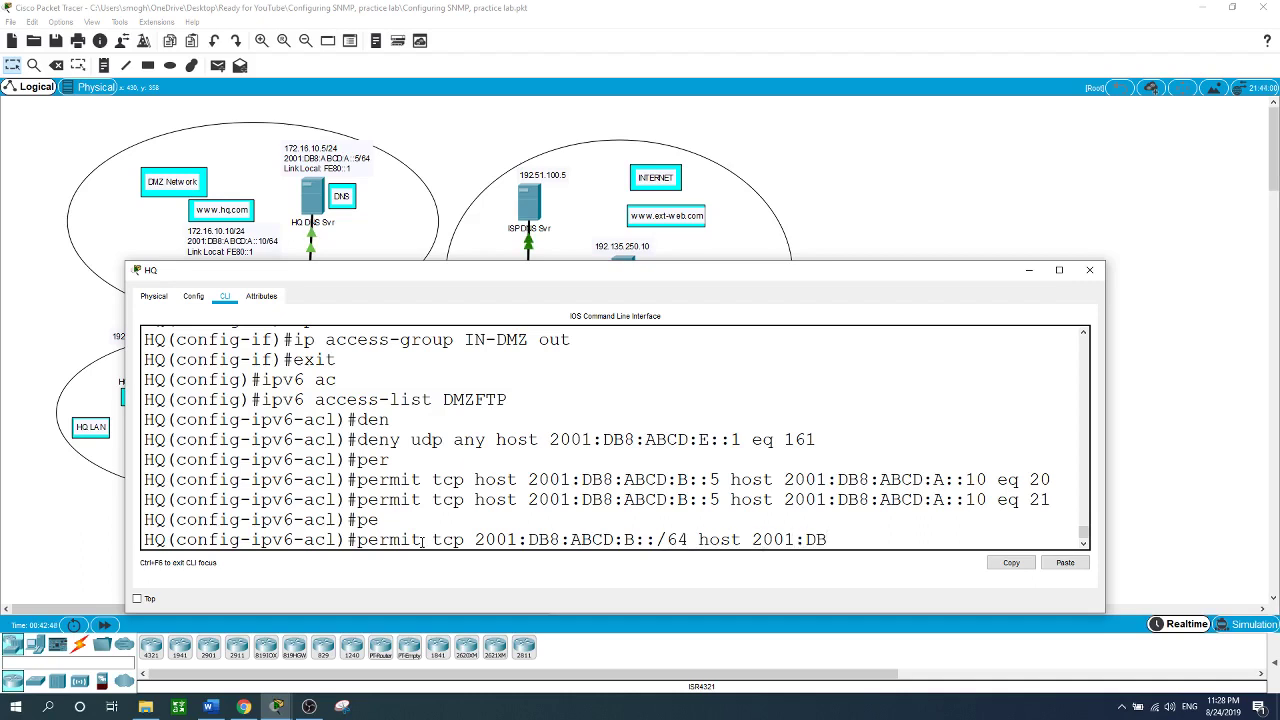
pyautogui.write('CD:A::10 eq 80')
pyautogui.press('Return')
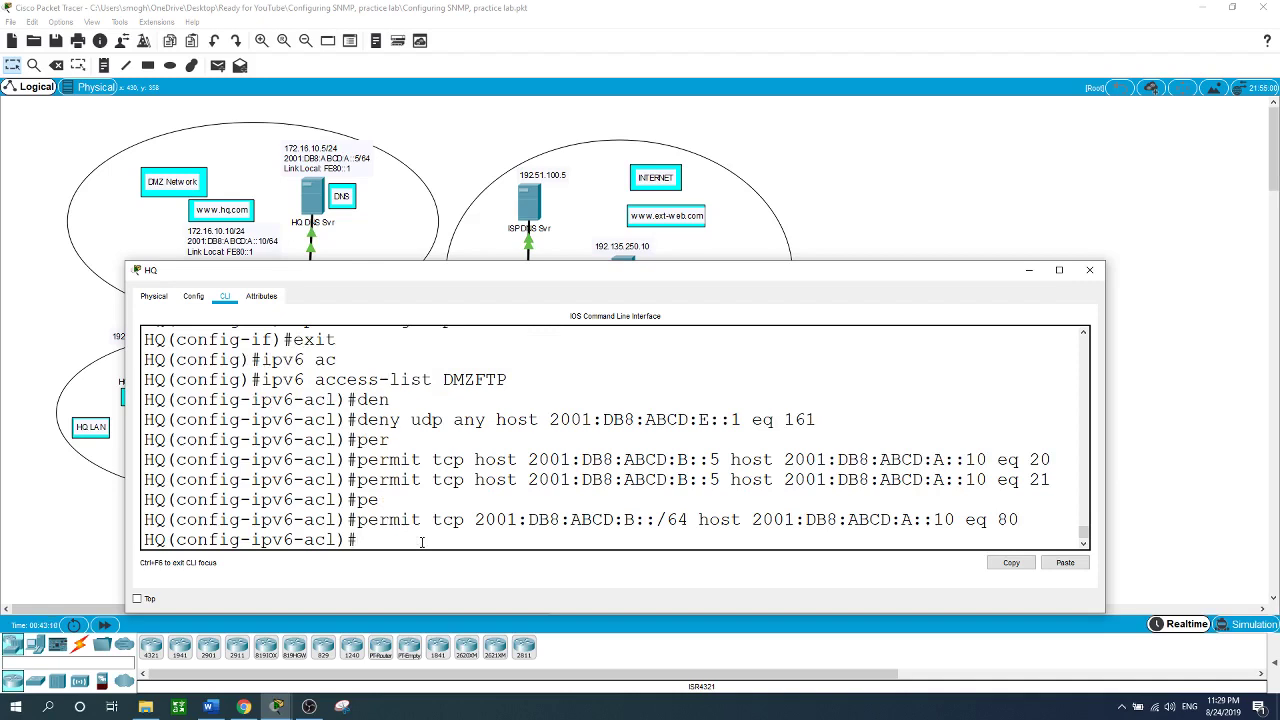
# Step: Apply the DMZFTP IPv6 traffic filter inbound on Serial0/0/1 and close the HQ router window
pyautogui.write('int s0/0/1')
pyautogui.press('Return')
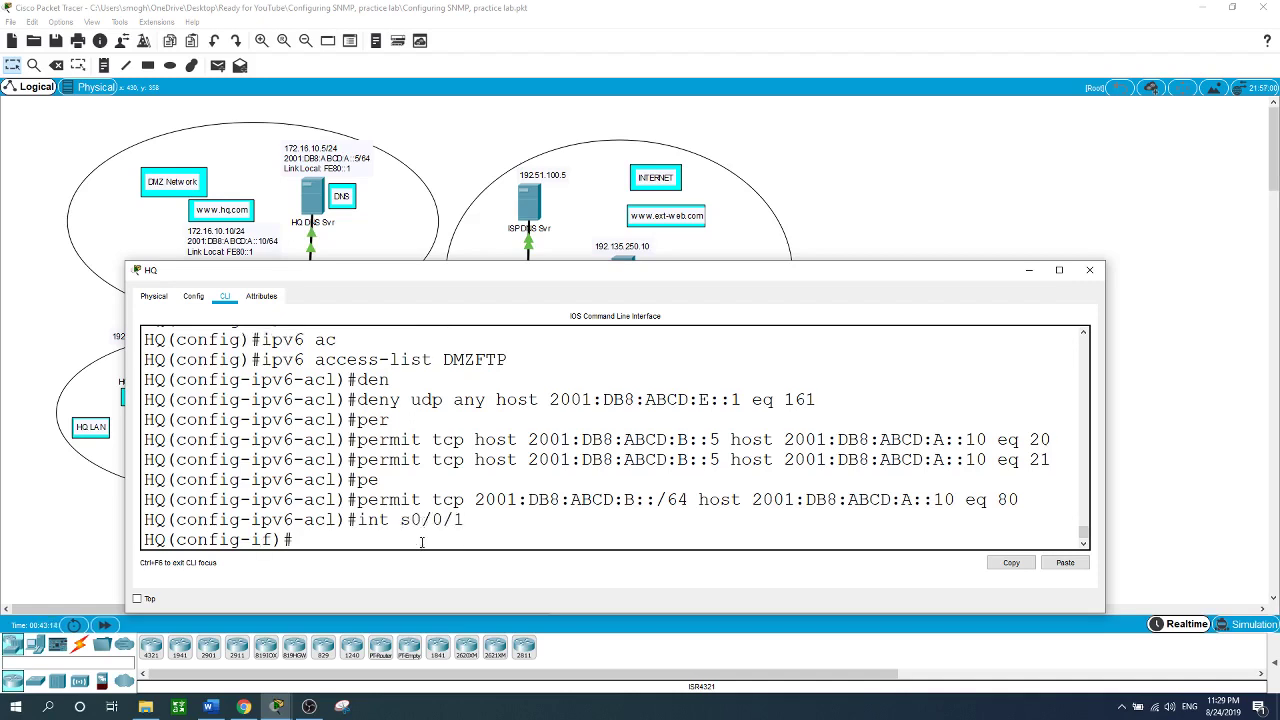
pyautogui.write('ipv6 t')
pyautogui.press('Tab')
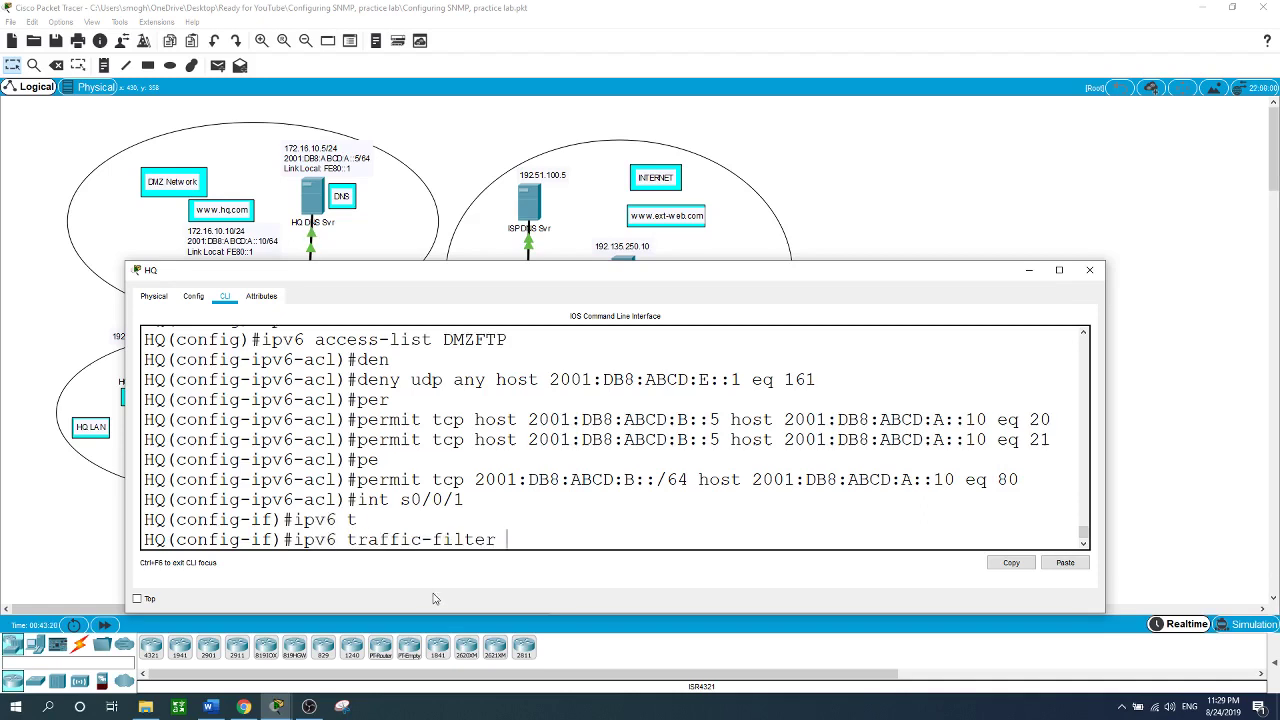
pyautogui.write('DMZFTP in')
pyautogui.press('Return')
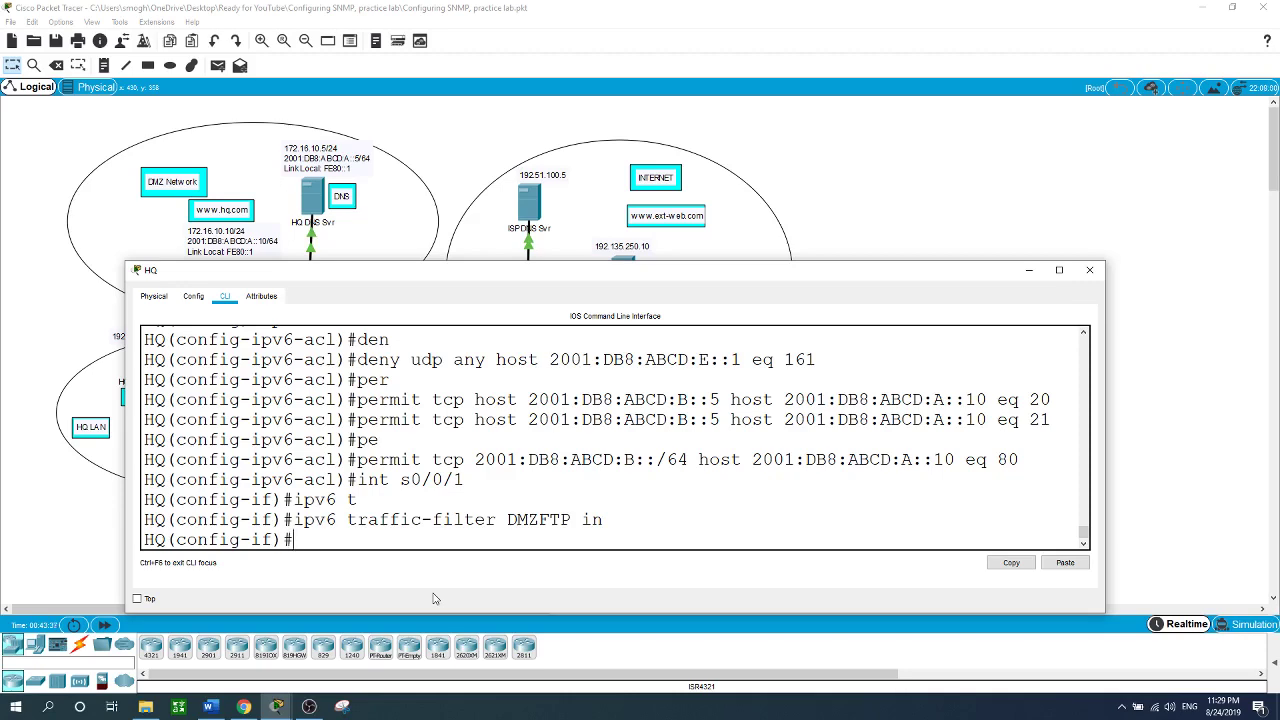
pyautogui.click(828, 201)
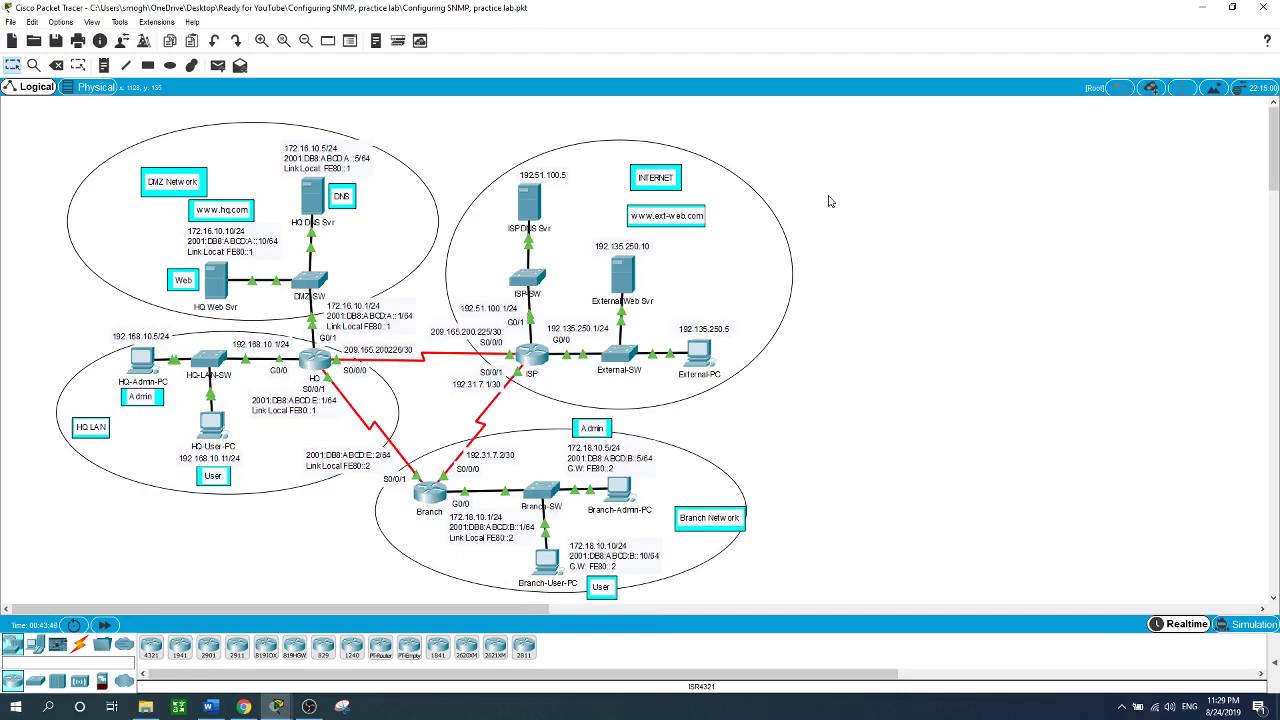
# Step: From HQ-Admin-PC's Command Prompt, start an FTP connection to 172.16.10.10
pyautogui.click(141, 366)
pyautogui.moveTo(1029, 119); pyautogui.dragTo(986, 120)
pyautogui.click(791, 137)
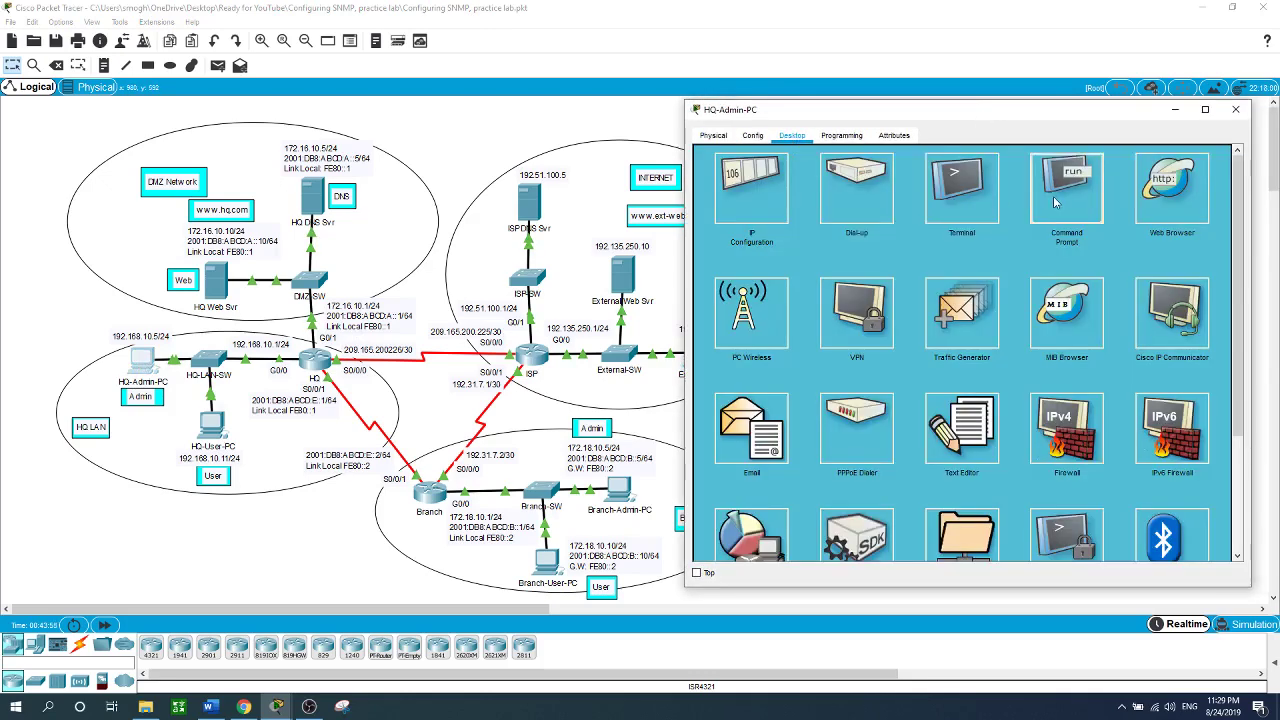
pyautogui.click(1055, 203)
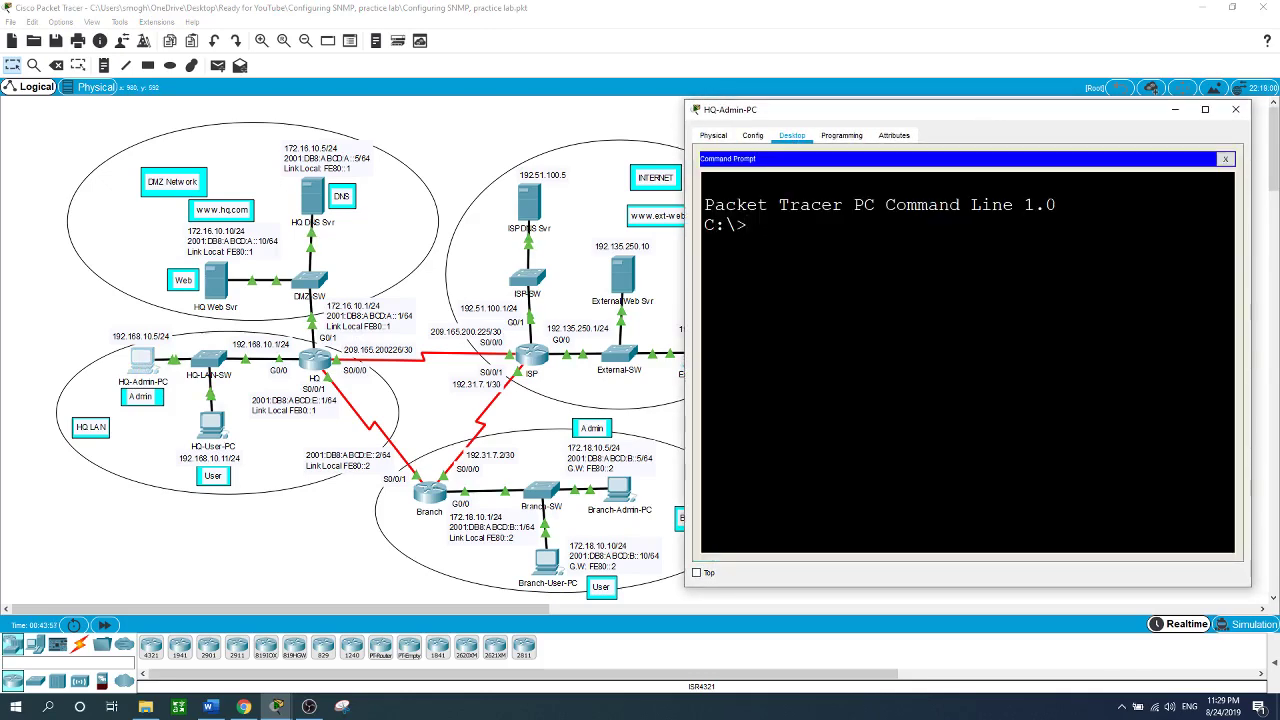
pyautogui.write('ftp 172.16.10.10')
pyautogui.press('Return')
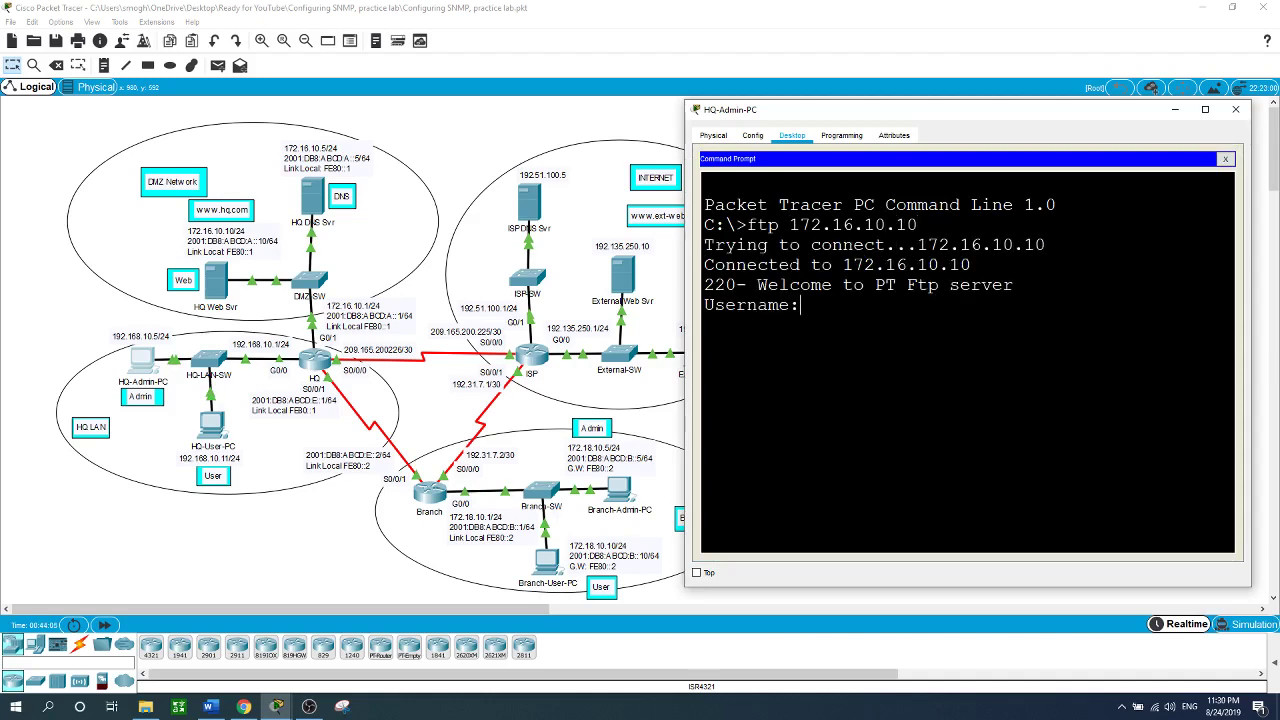
# Step: Log in to the FTP server with the username and password, quit, and close the PC
pyautogui.write('cisco')
pyautogui.press('BackSpace')
pyautogui.press('BackSpace')
pyautogui.press('BackSpace')
pyautogui.press('BackSpace')
pyautogui.write('isco')
pyautogui.press('Return')
pyautogui.press('Return')
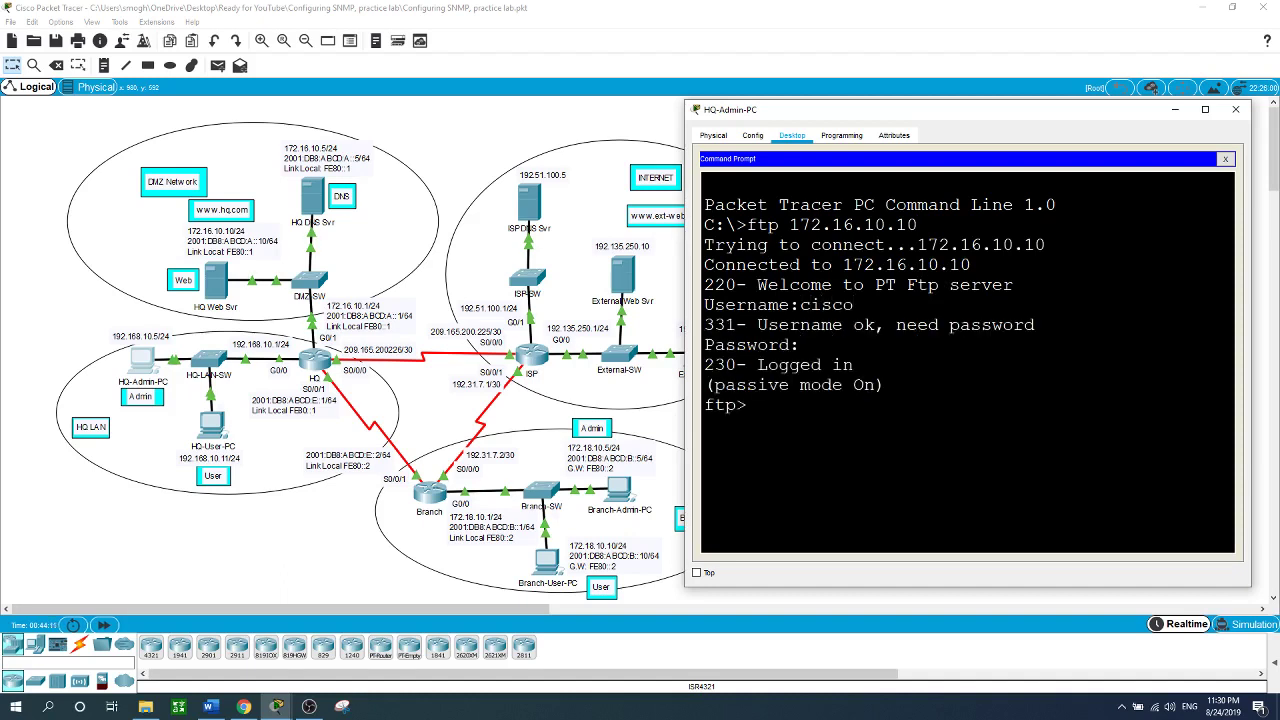
pyautogui.write('quit')
pyautogui.press('Return')
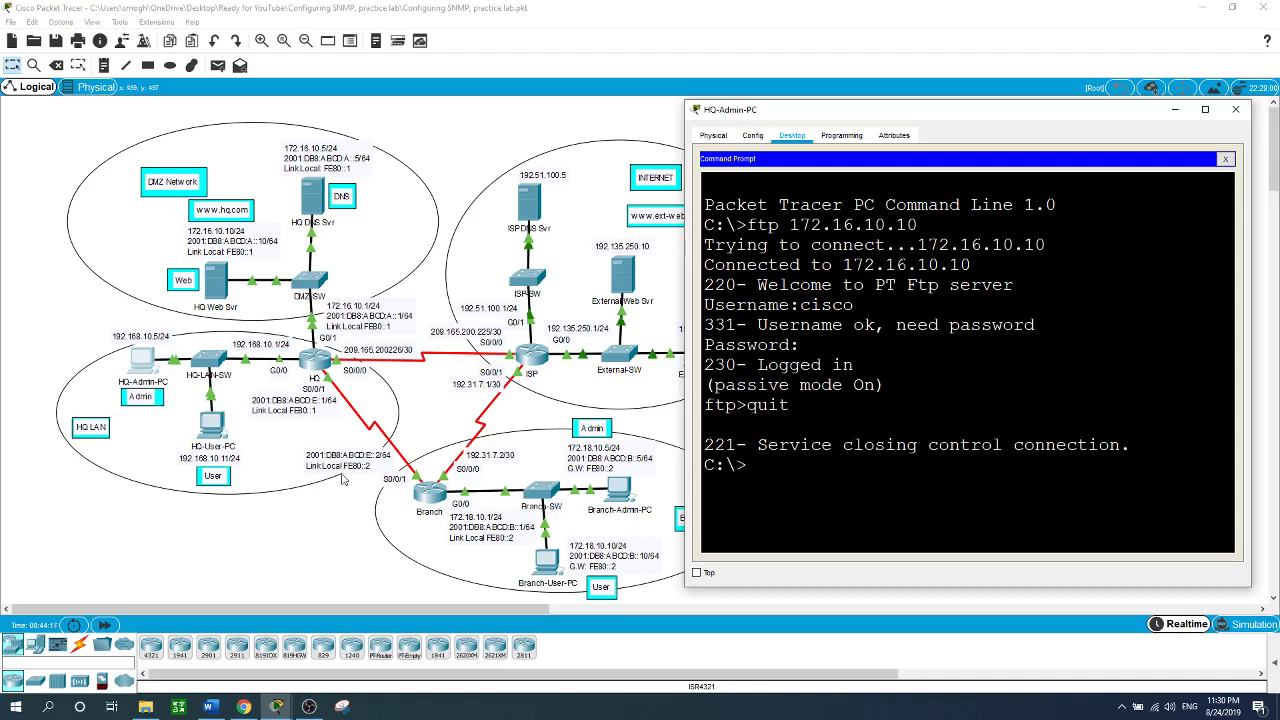
pyautogui.click(300, 568)
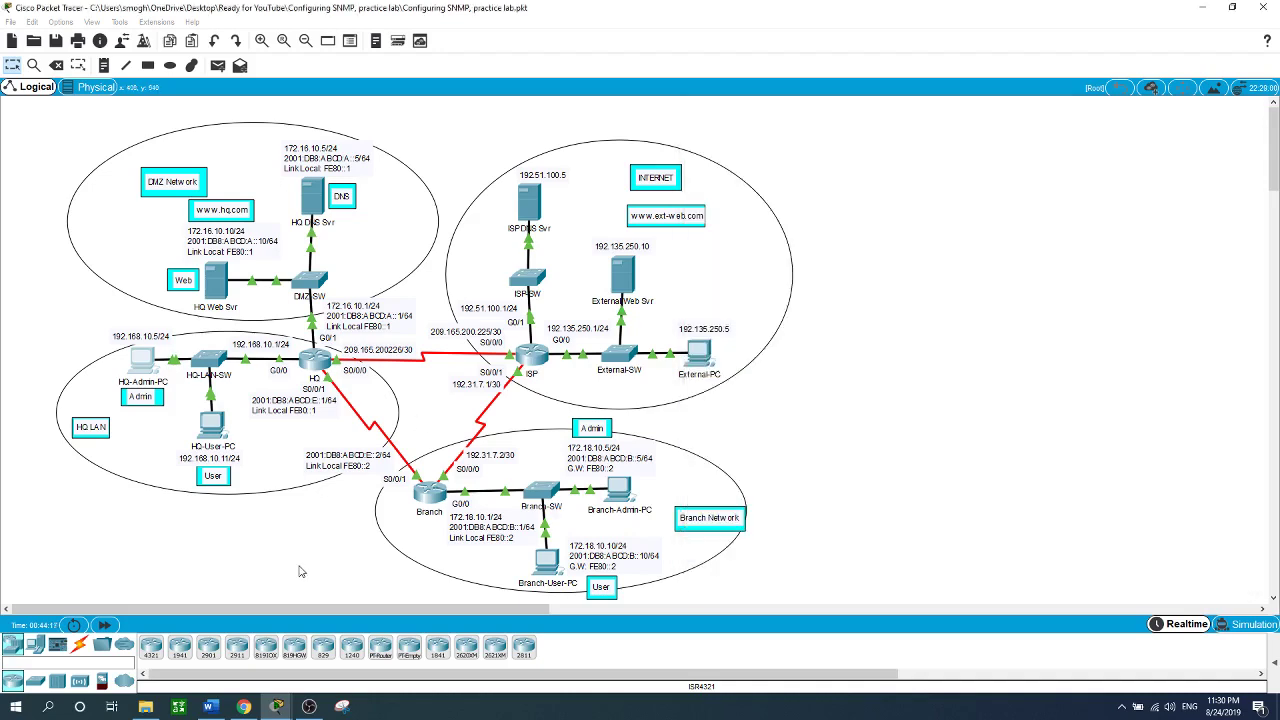
# Step: Run 'ftp 172.16.10.10' in HQ-User-PC's Command Prompt, let it time out, and close the window
pyautogui.click(212, 433)
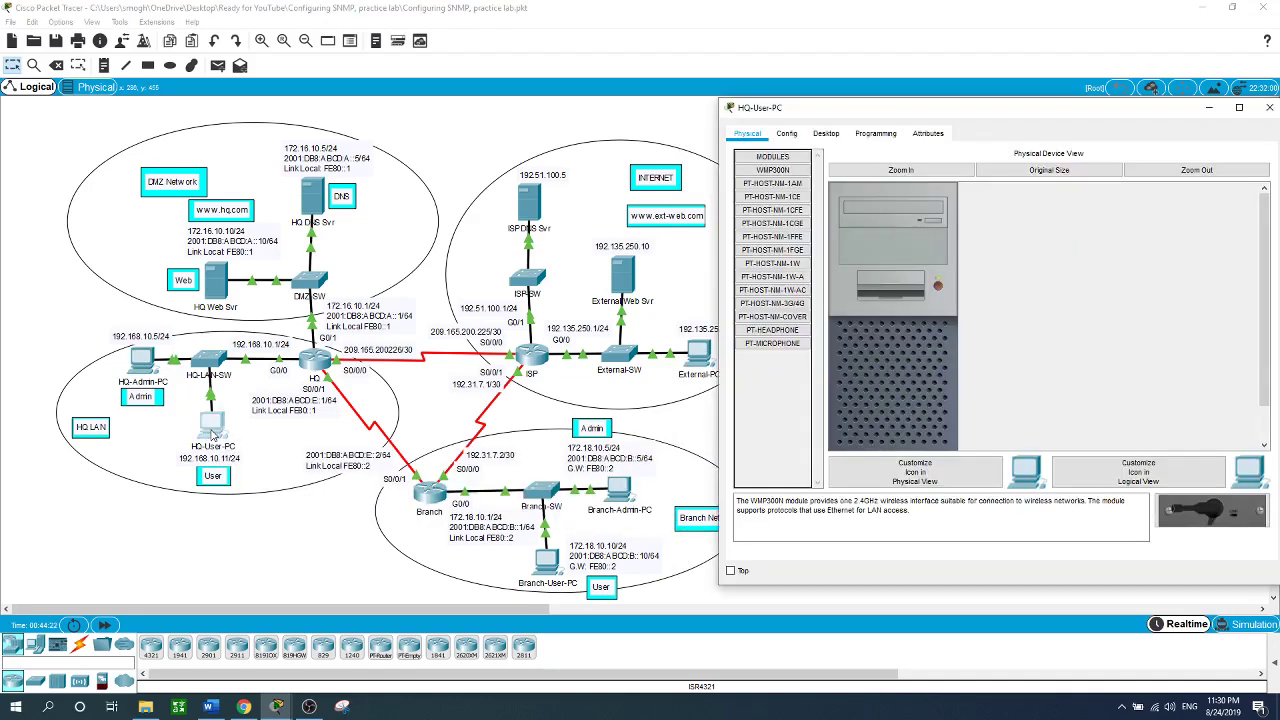
pyautogui.click(826, 134)
pyautogui.click(1072, 186)
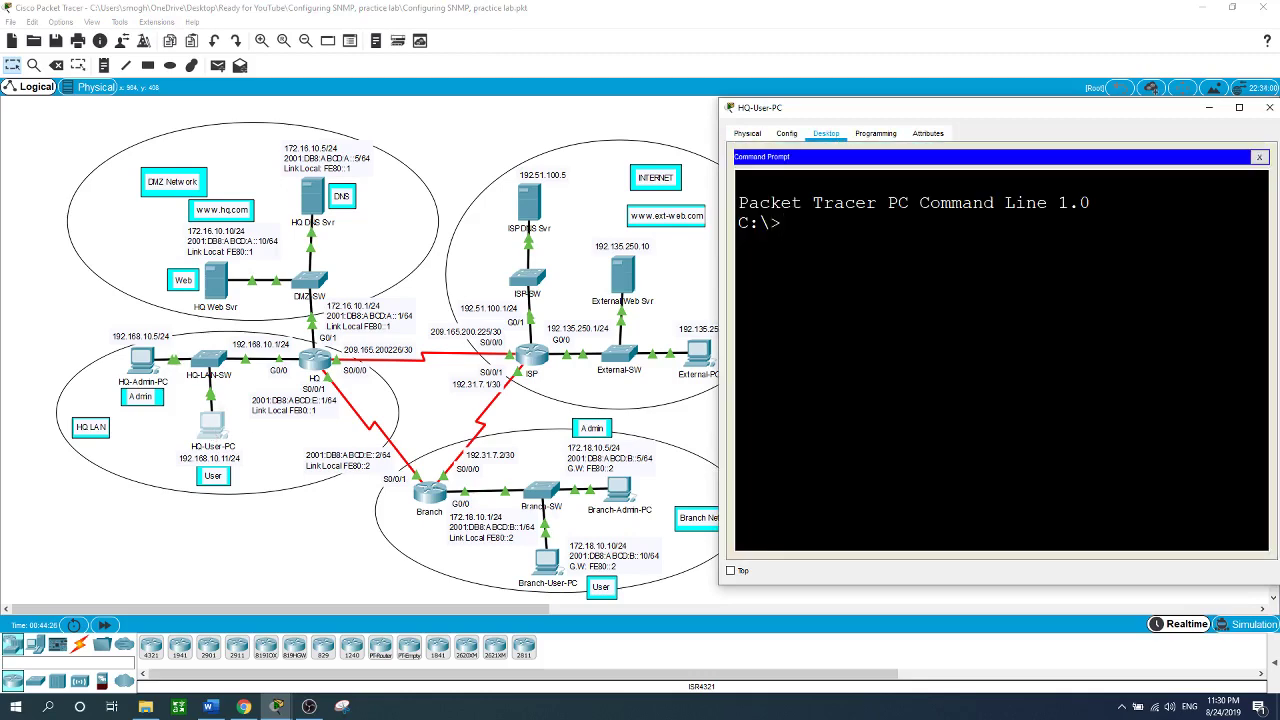
pyautogui.write('ftp 172.16.10.10')
pyautogui.press('Return')
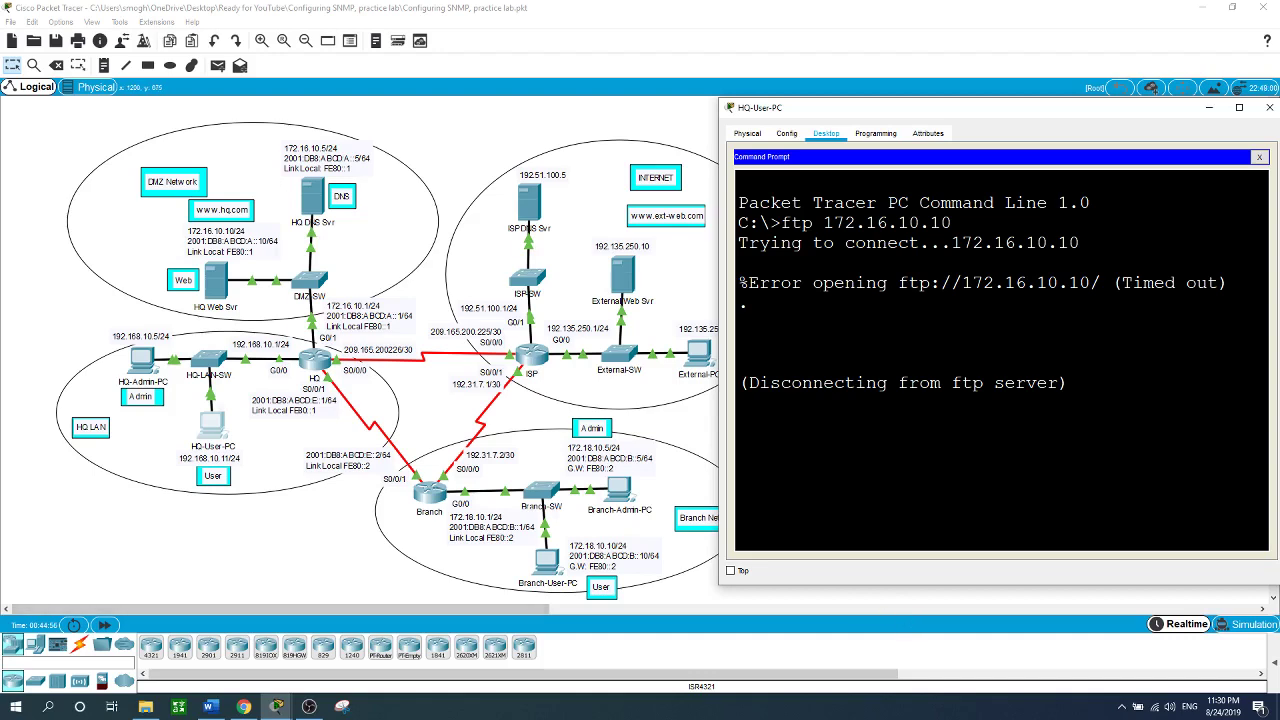
pyautogui.moveTo(1153, 118); pyautogui.dragTo(1015, 120)
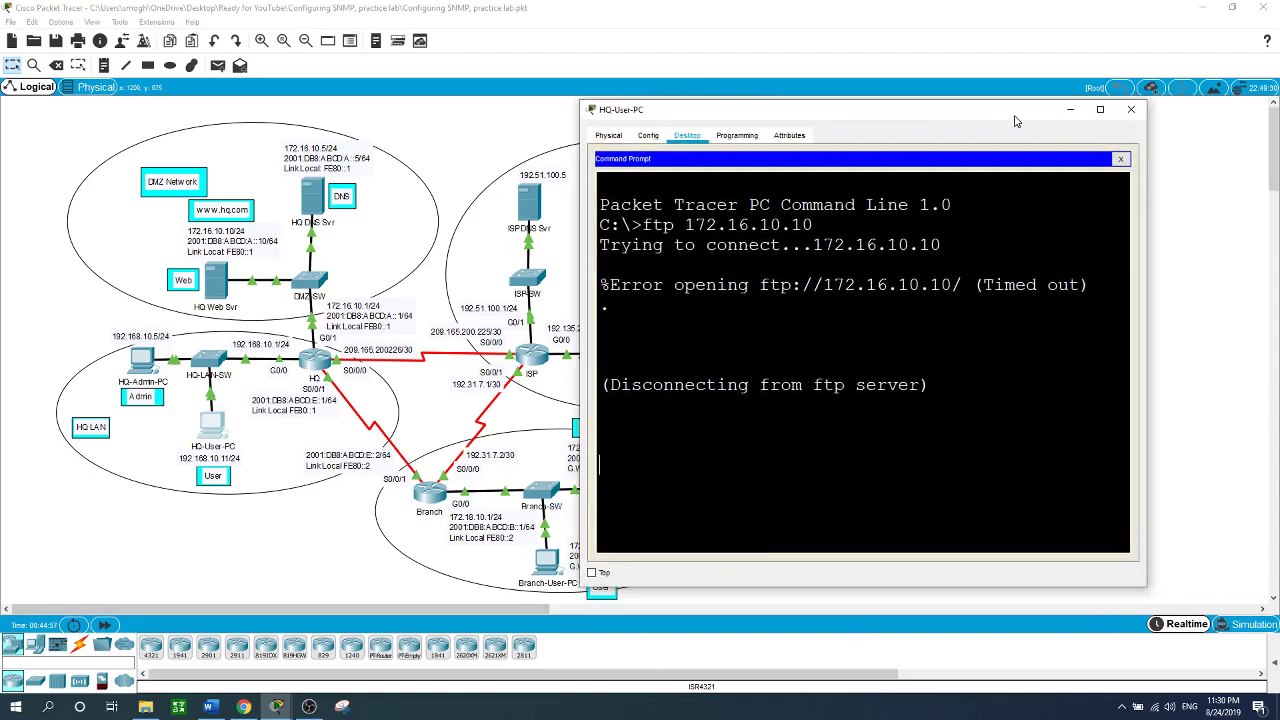
pyautogui.click(1131, 110)
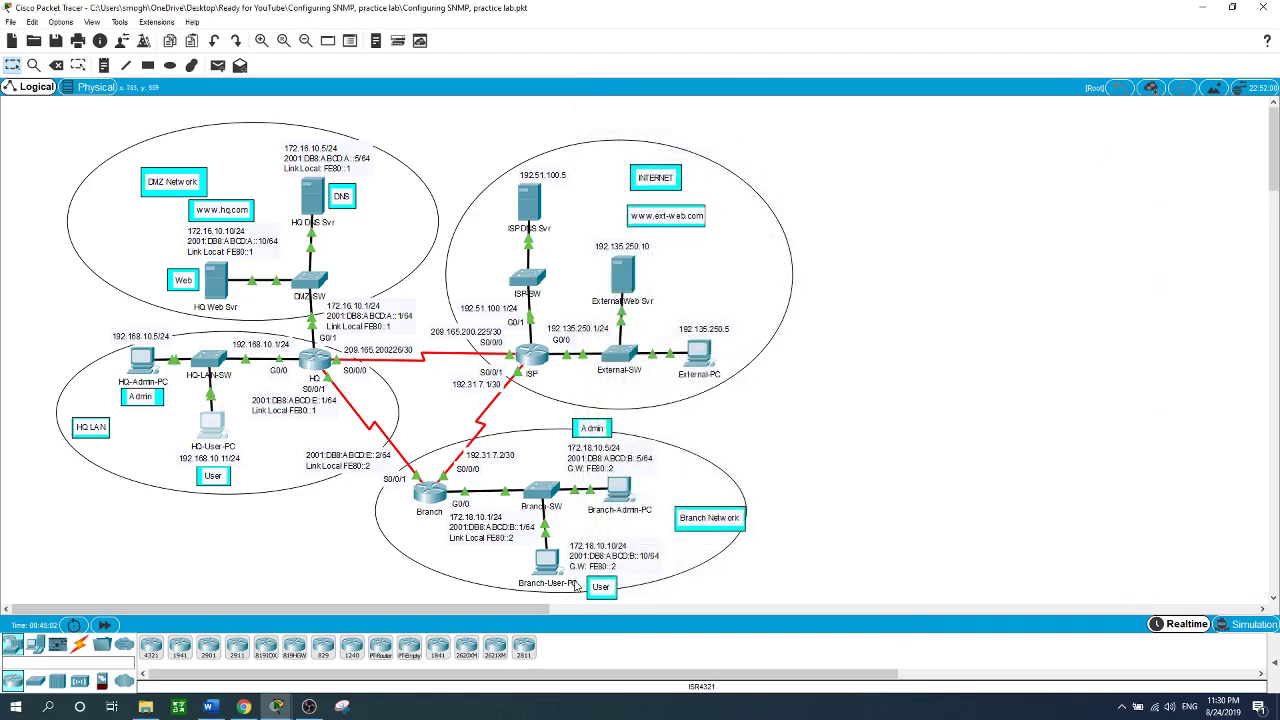
# Step: From Branch-Admin-PC's Command Prompt, connect by FTP to 2001:DB8:ABCD:A::10 and submit the credentials
pyautogui.click(614, 487)
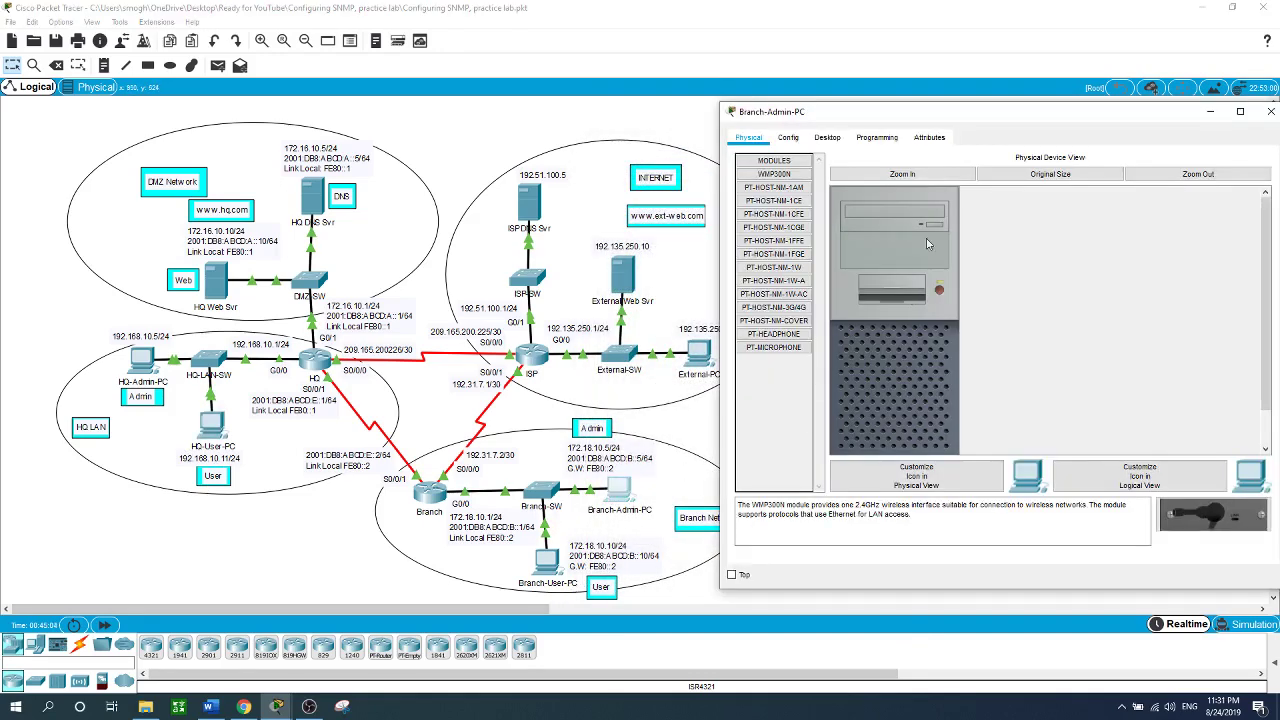
pyautogui.moveTo(991, 122); pyautogui.dragTo(898, 127)
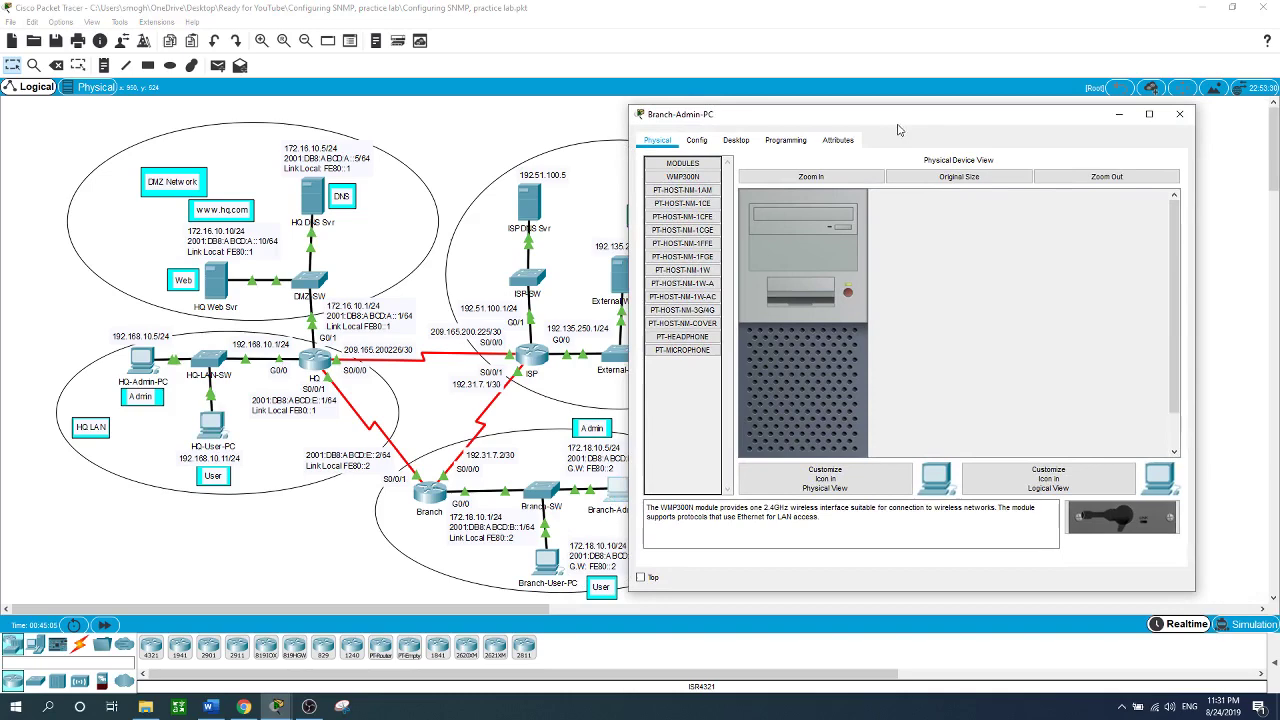
pyautogui.click(736, 140)
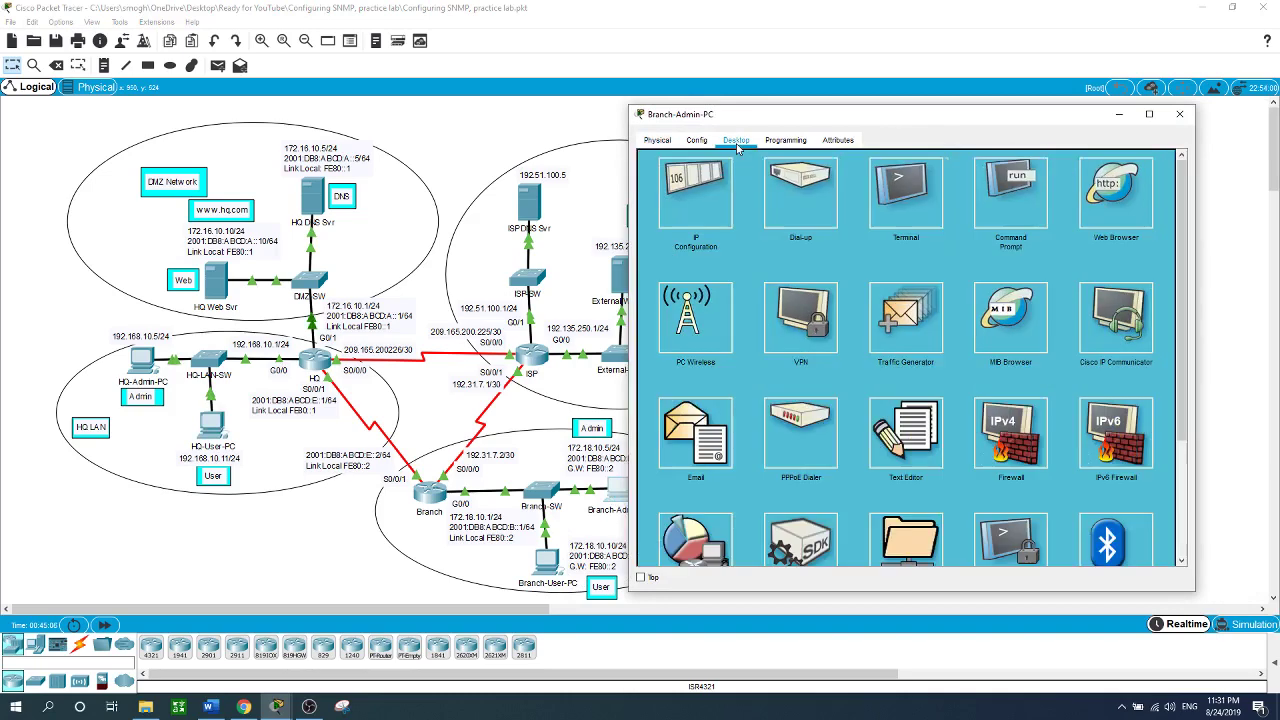
pyautogui.click(1022, 207)
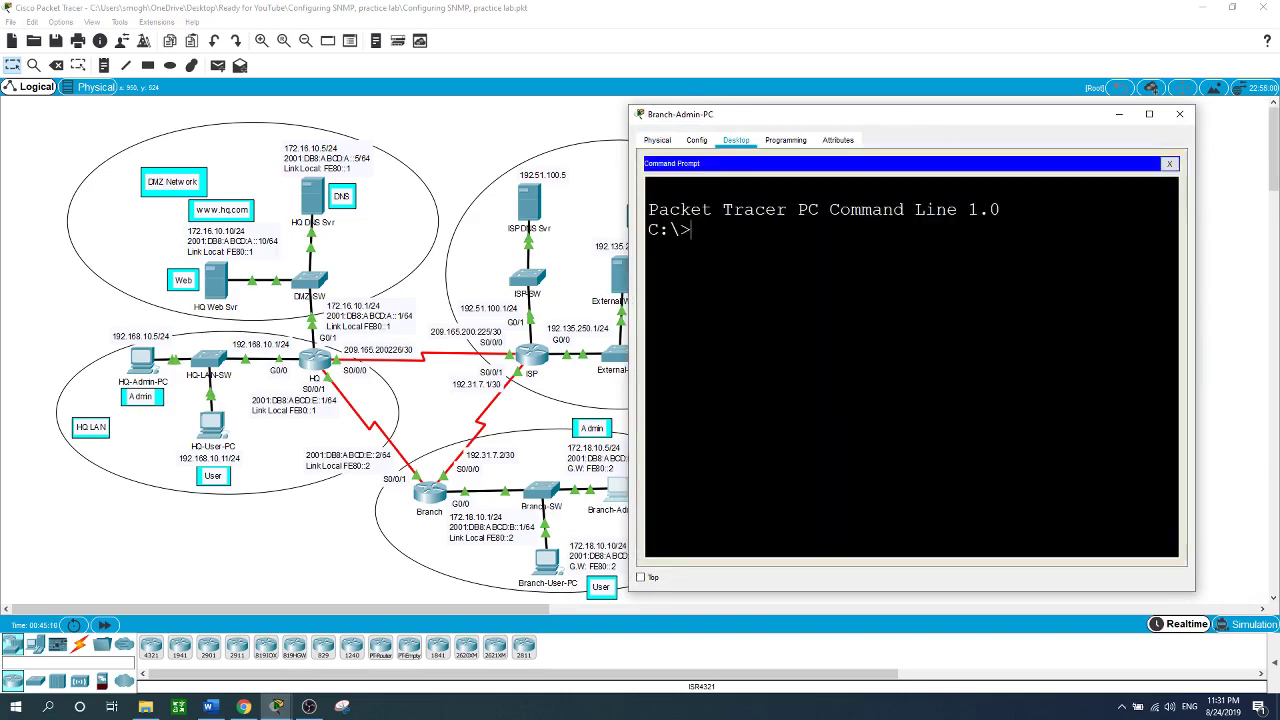
pyautogui.write('ftp 2001:DB8:ABCD')
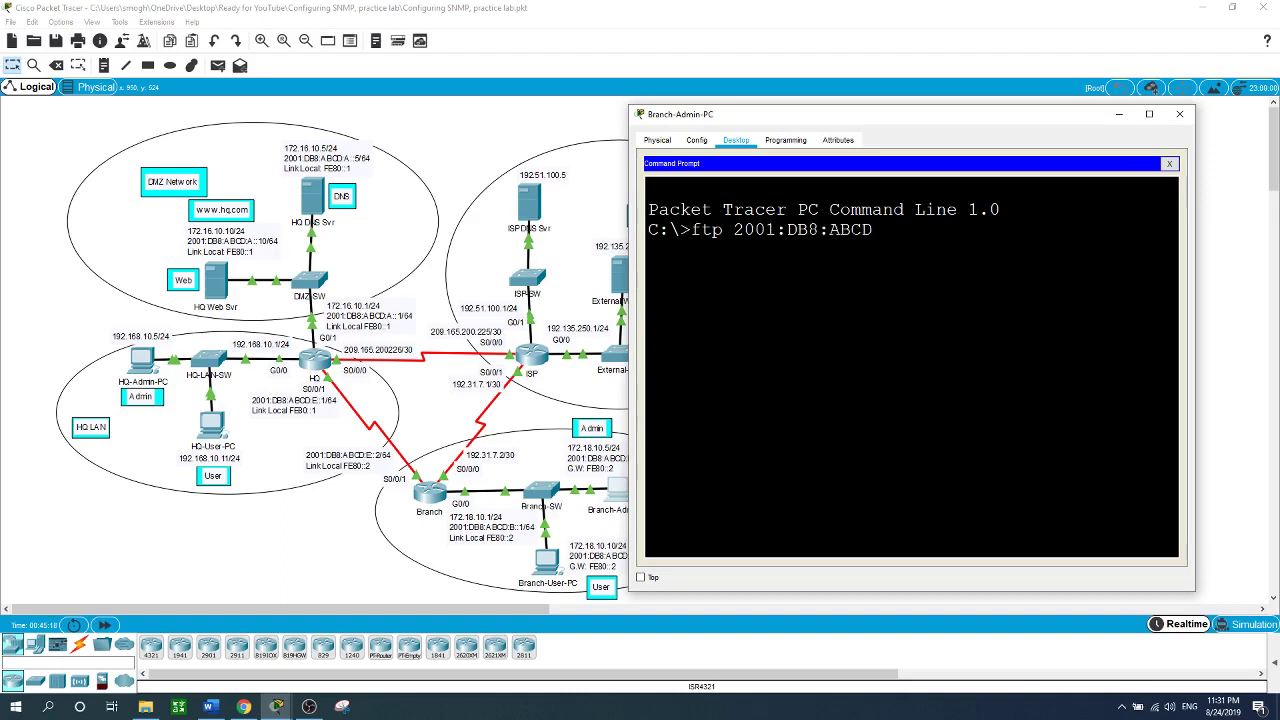
pyautogui.write(':A::10')
pyautogui.press('Return')
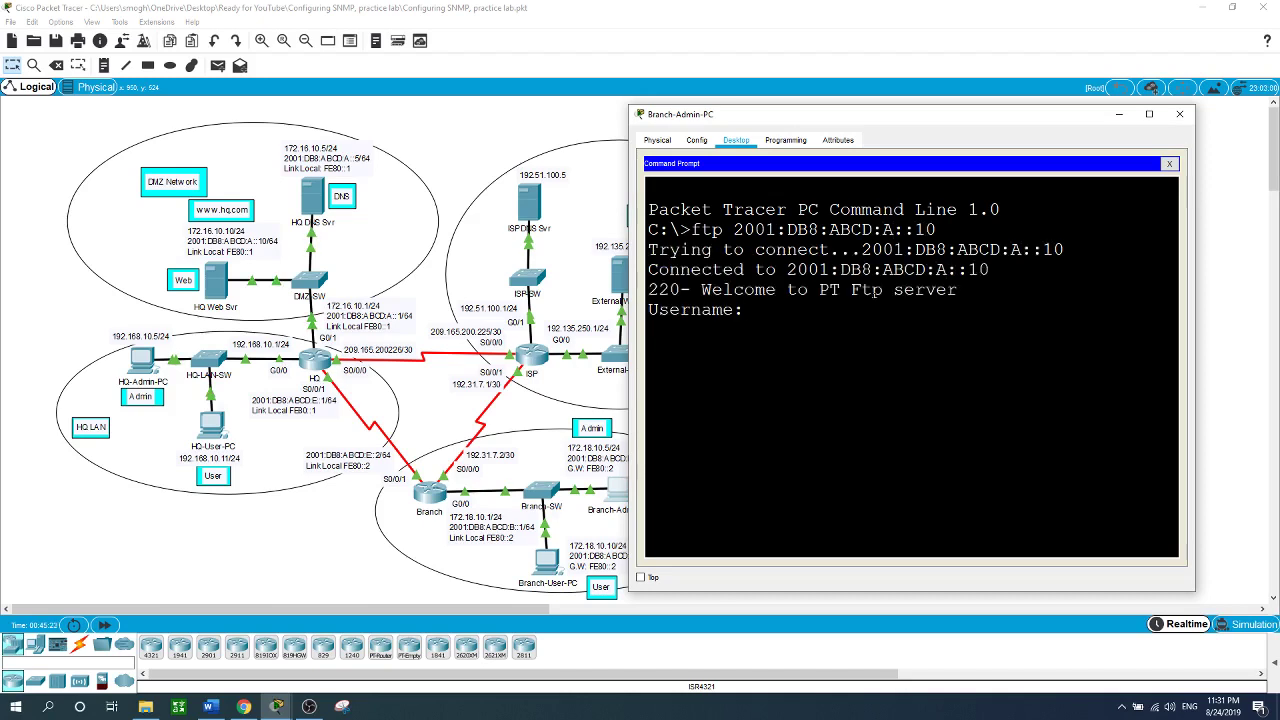
pyautogui.write('cisco')
pyautogui.press('Return')
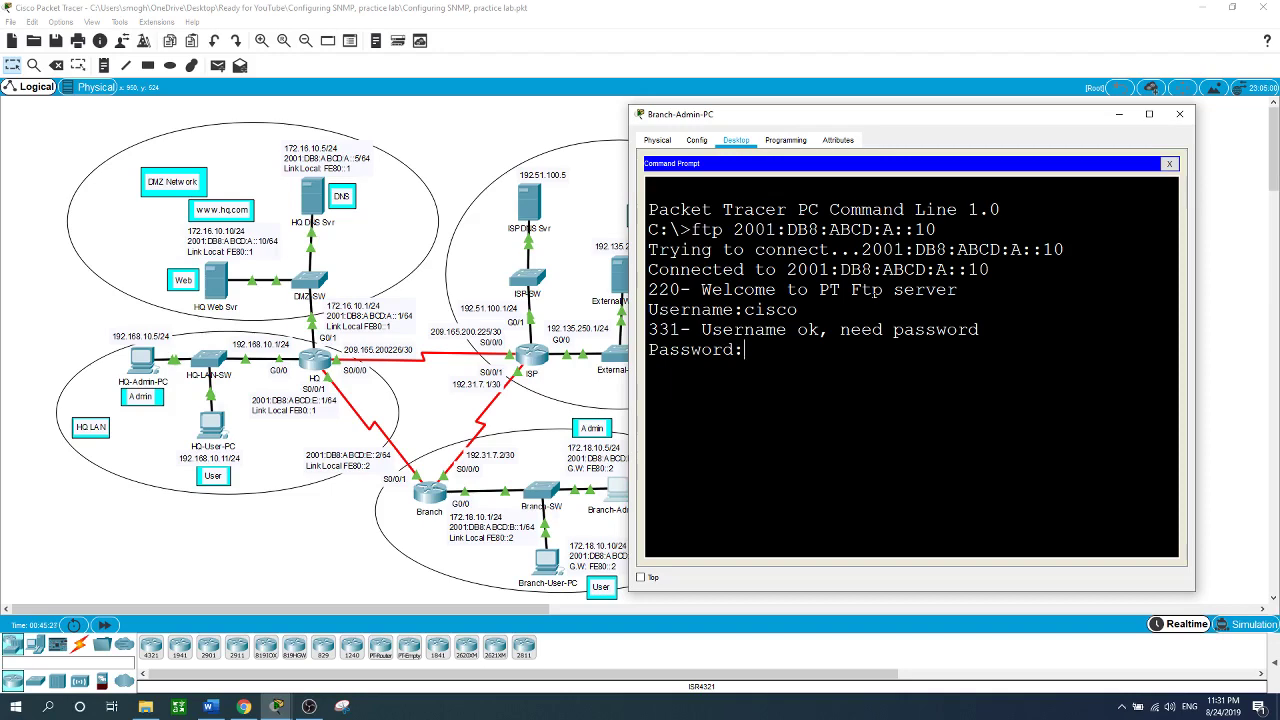
pyautogui.press('Return')
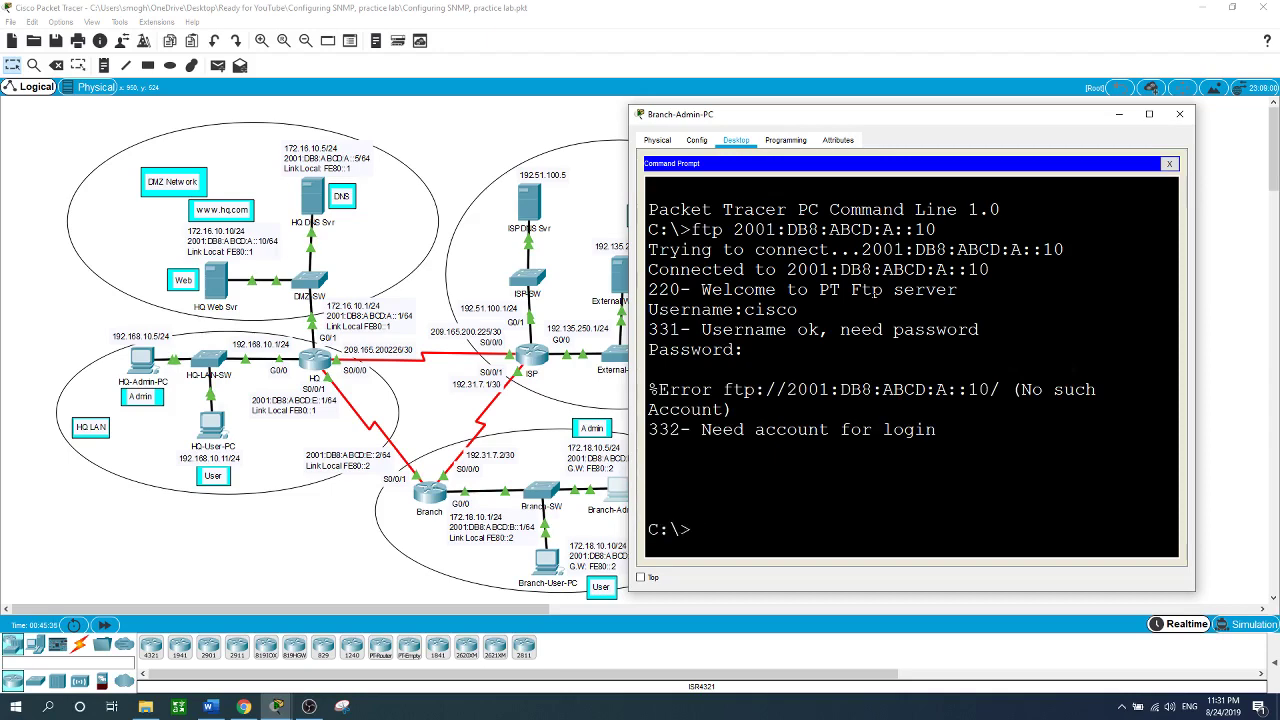
# Step: Rerun the FTP connection, log in with the username and password, quit, and return to the topology
pyautogui.press('Up')
pyautogui.press('Return')
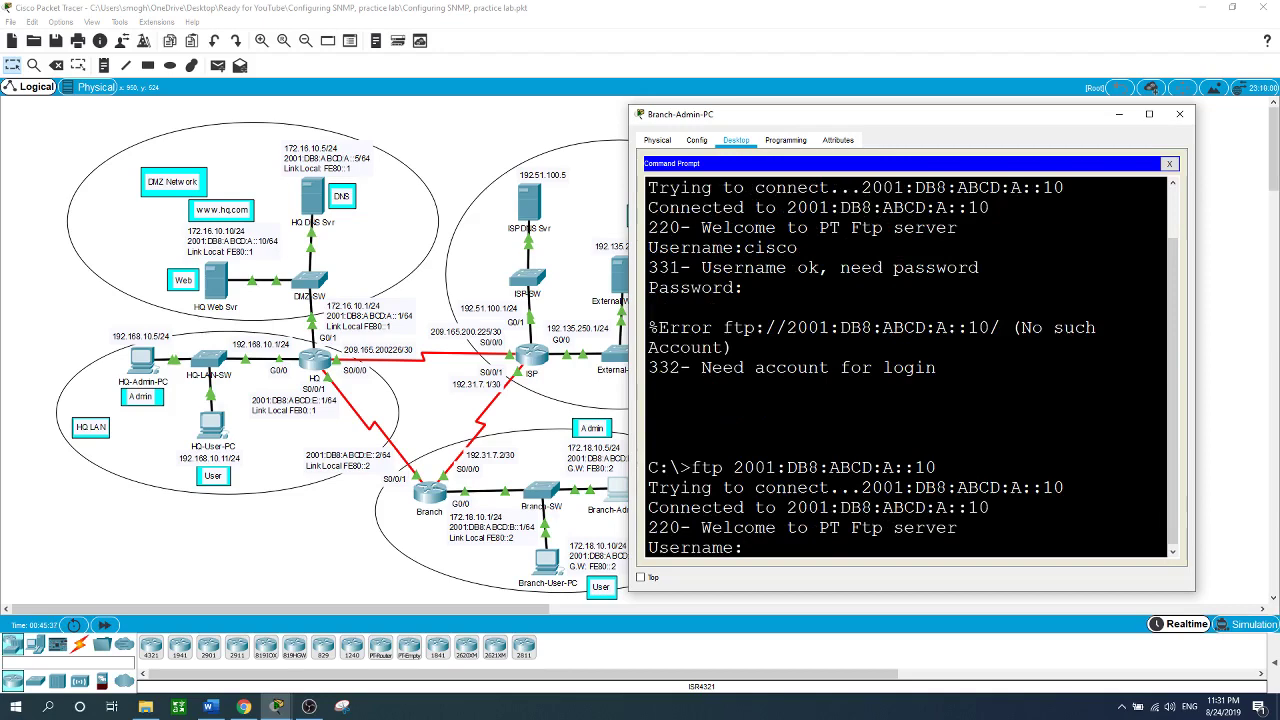
pyautogui.write('cisco')
pyautogui.press('Return')
pyautogui.write('cisco')
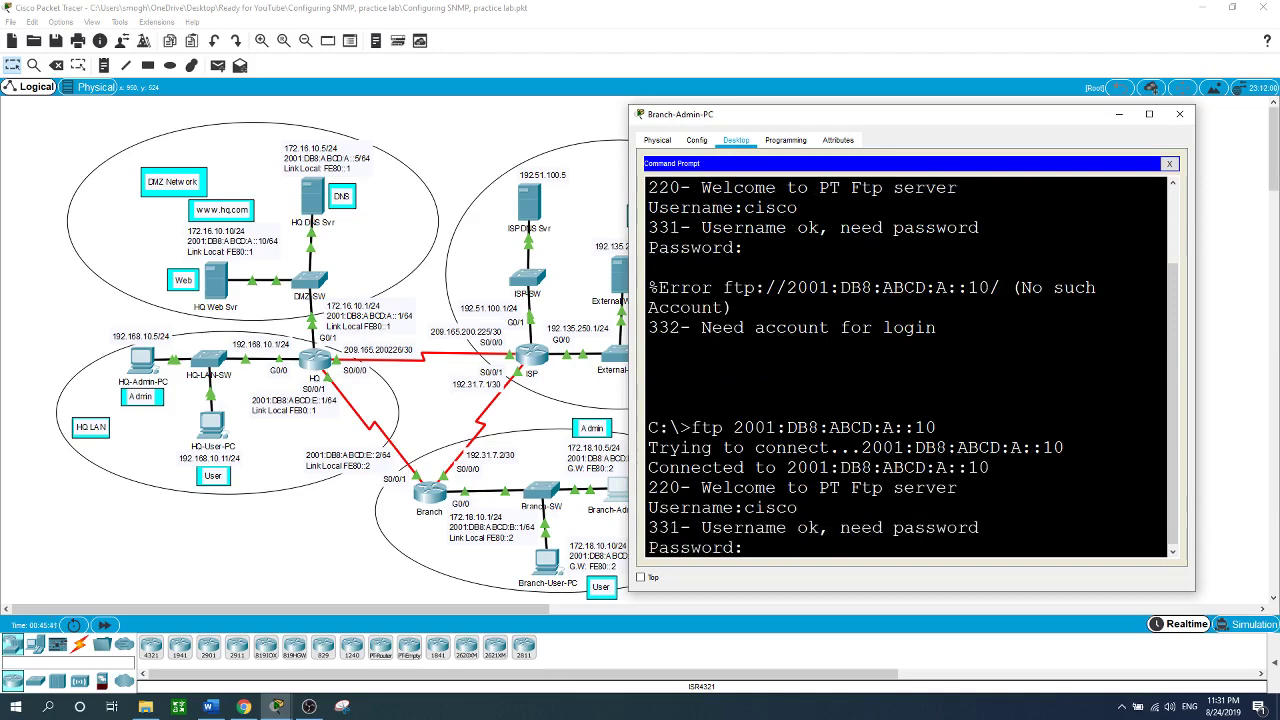
pyautogui.press('Return')
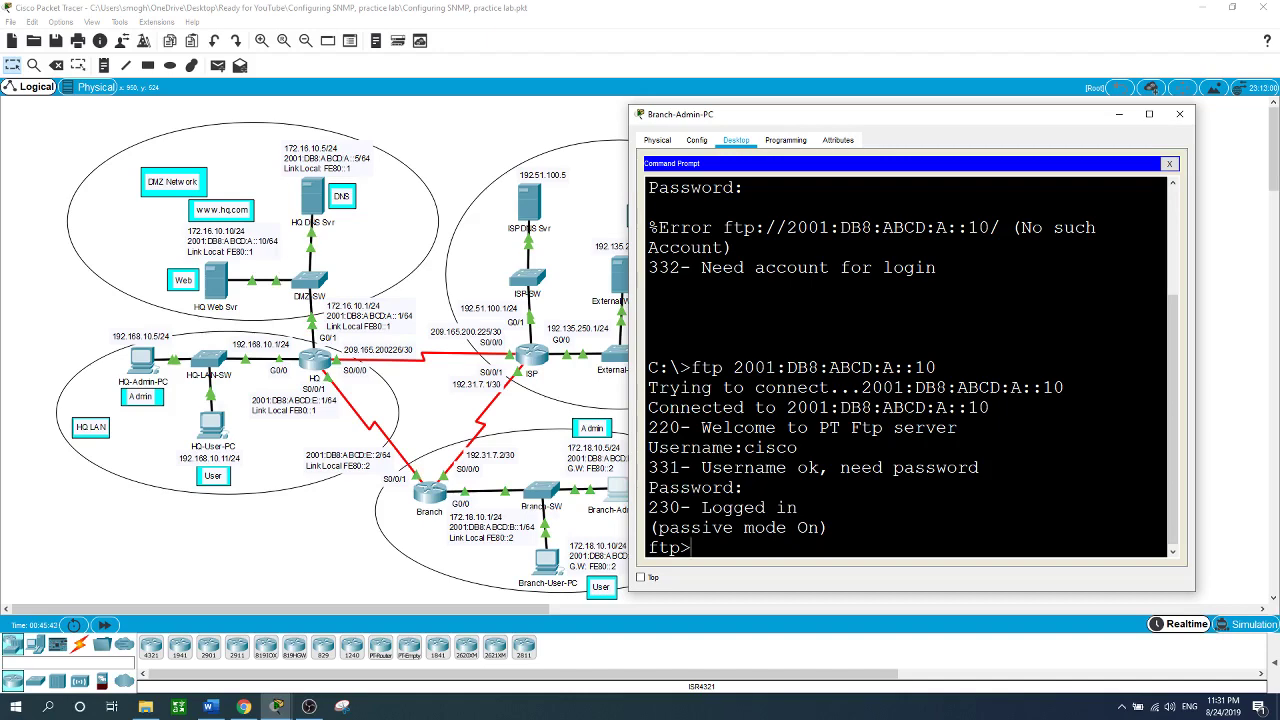
pyautogui.write('quit')
pyautogui.press('Return')
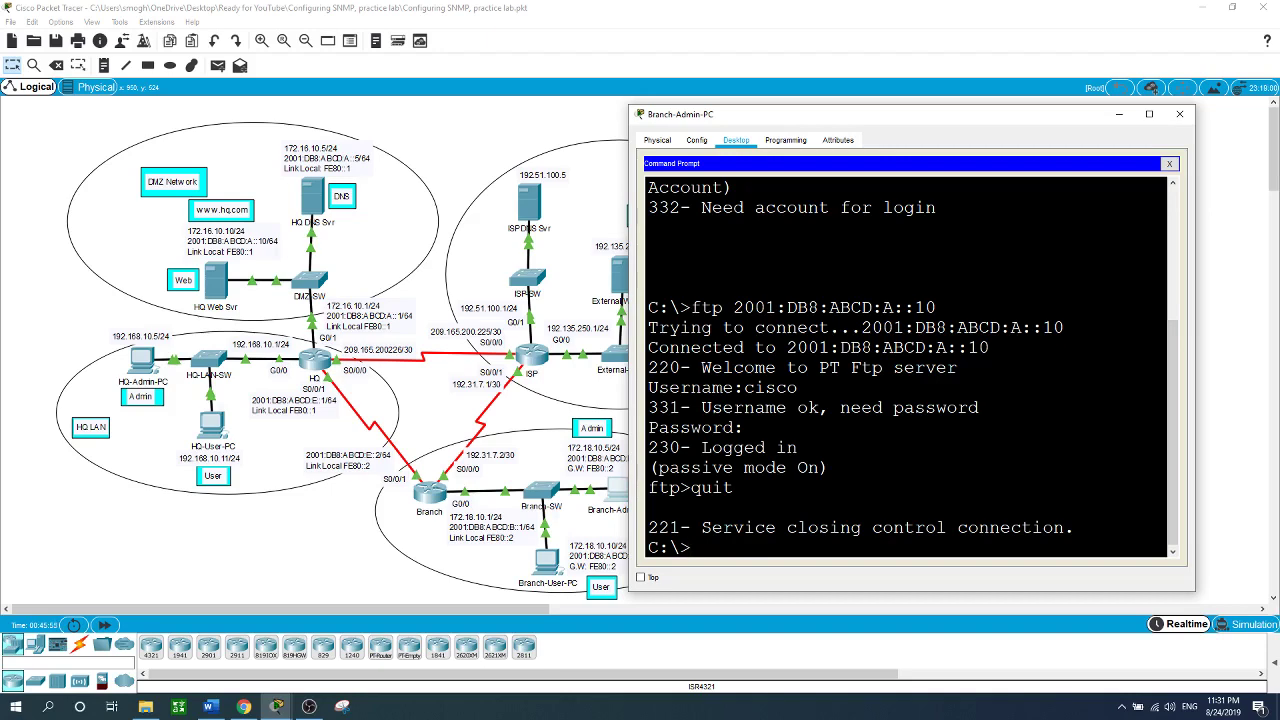
pyautogui.click(317, 553)
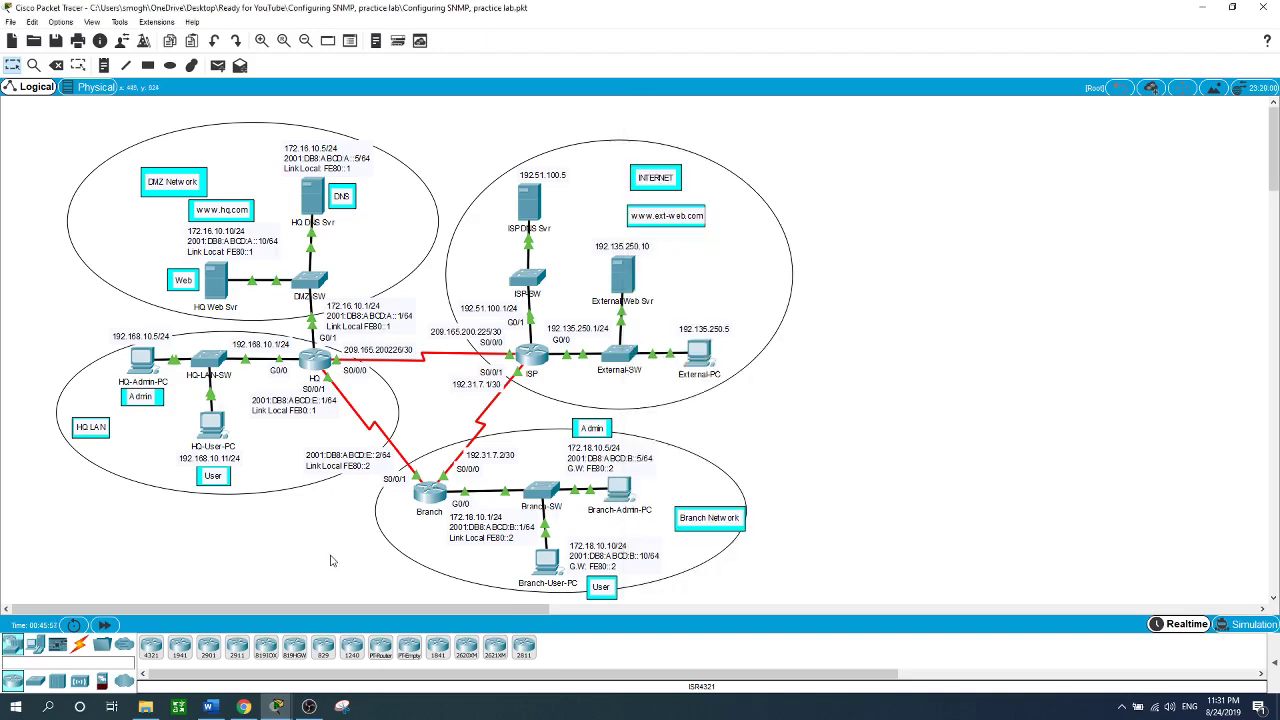
# Step: Run 'ftp 2001:DB8:ABCD:A::10' on Branch-User-PC, let it time out, and close the window
pyautogui.click(548, 558)
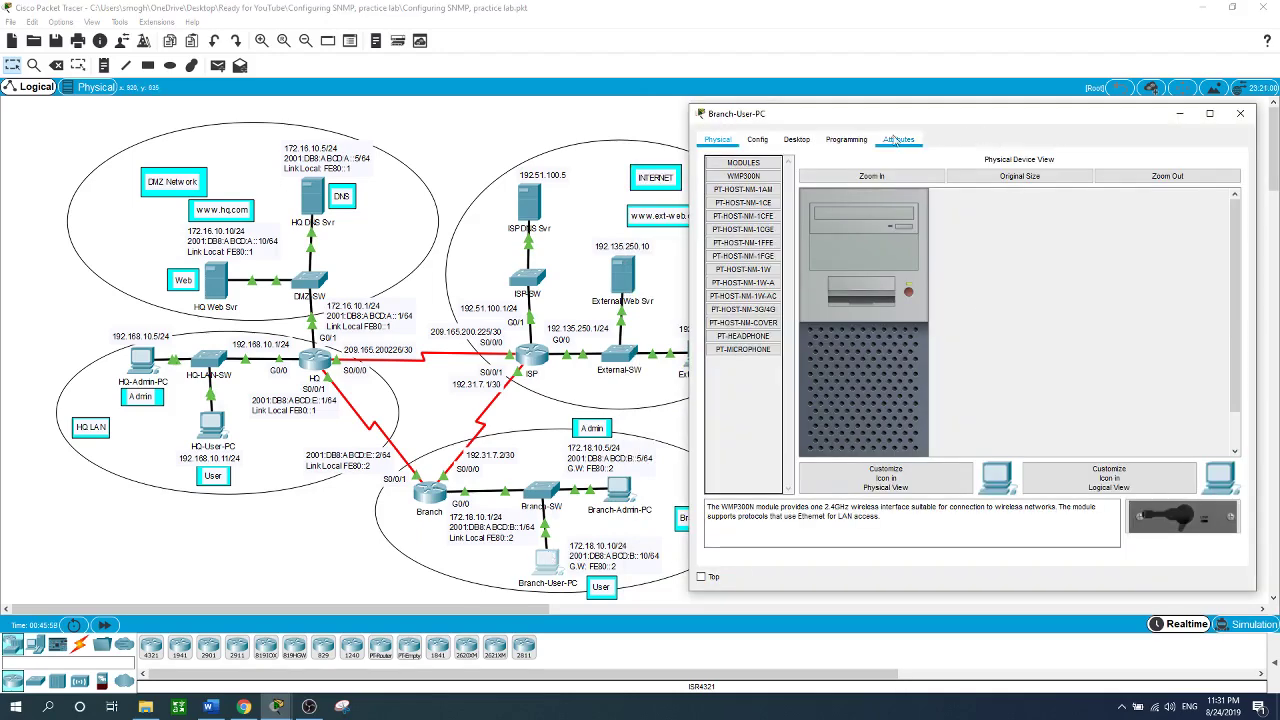
pyautogui.click(800, 140)
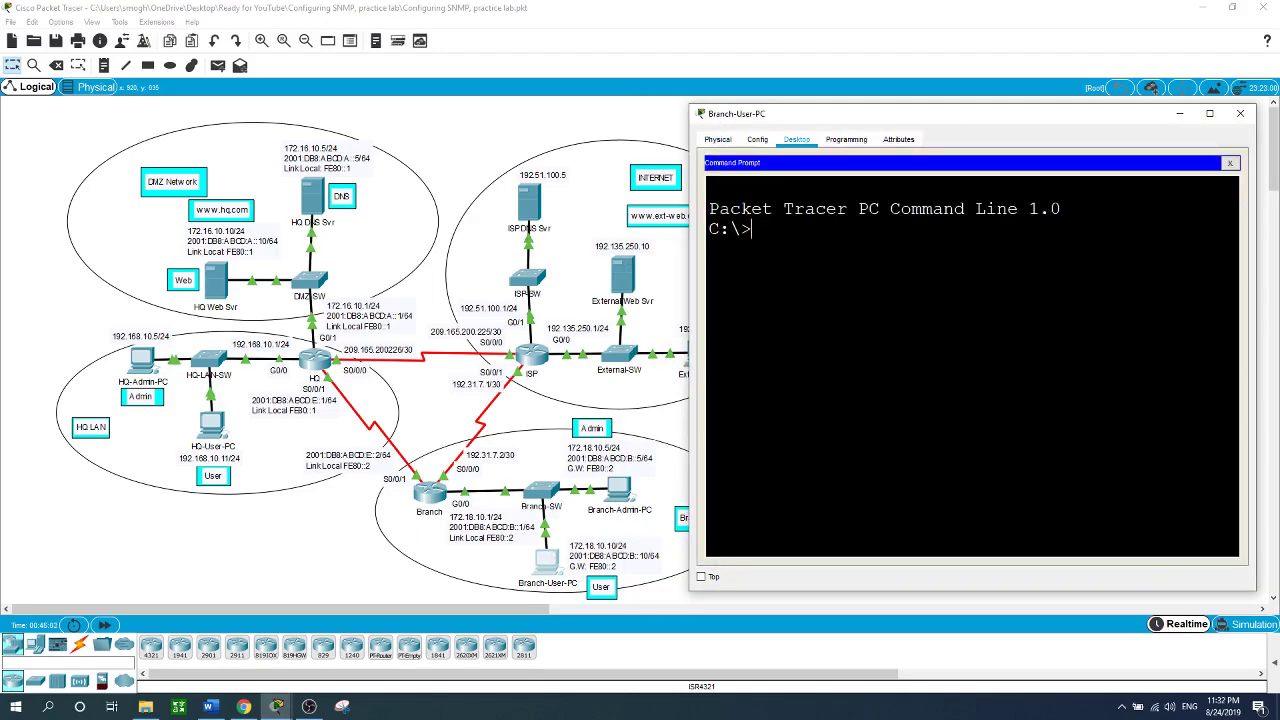
pyautogui.write('ftp 2001:DB8:ABCD:')
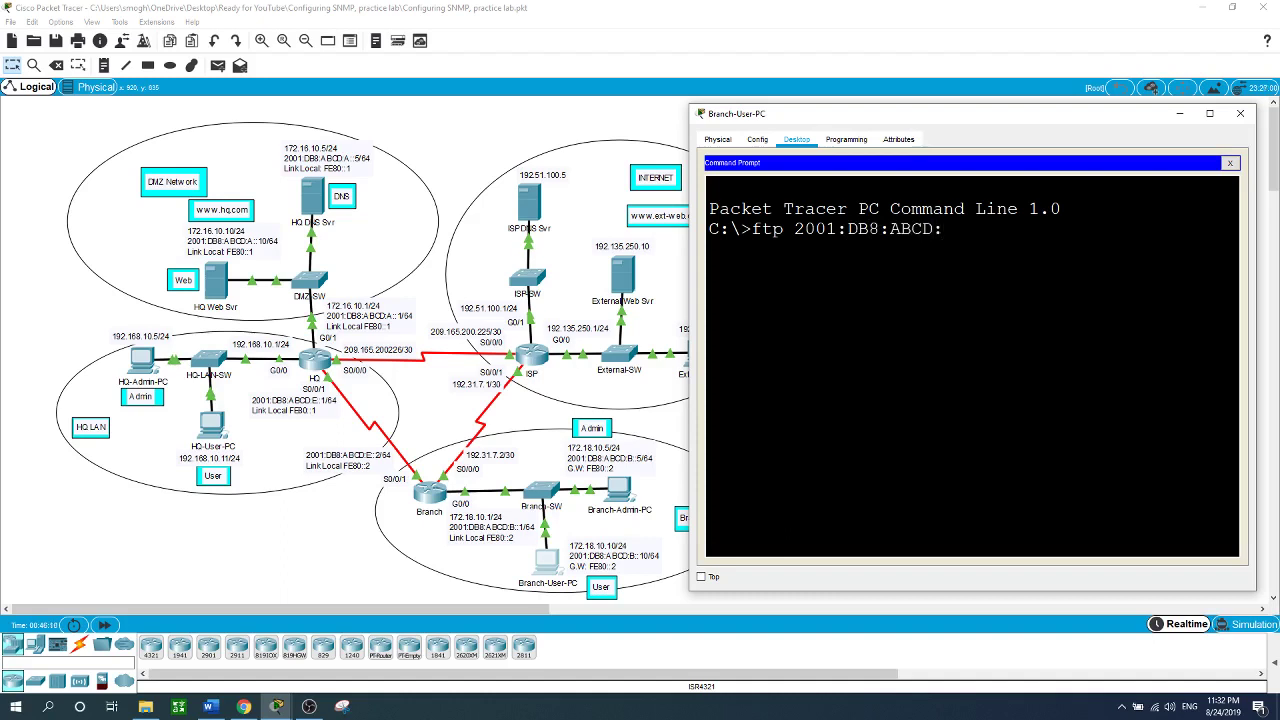
pyautogui.write('A::10')
pyautogui.press('Return')
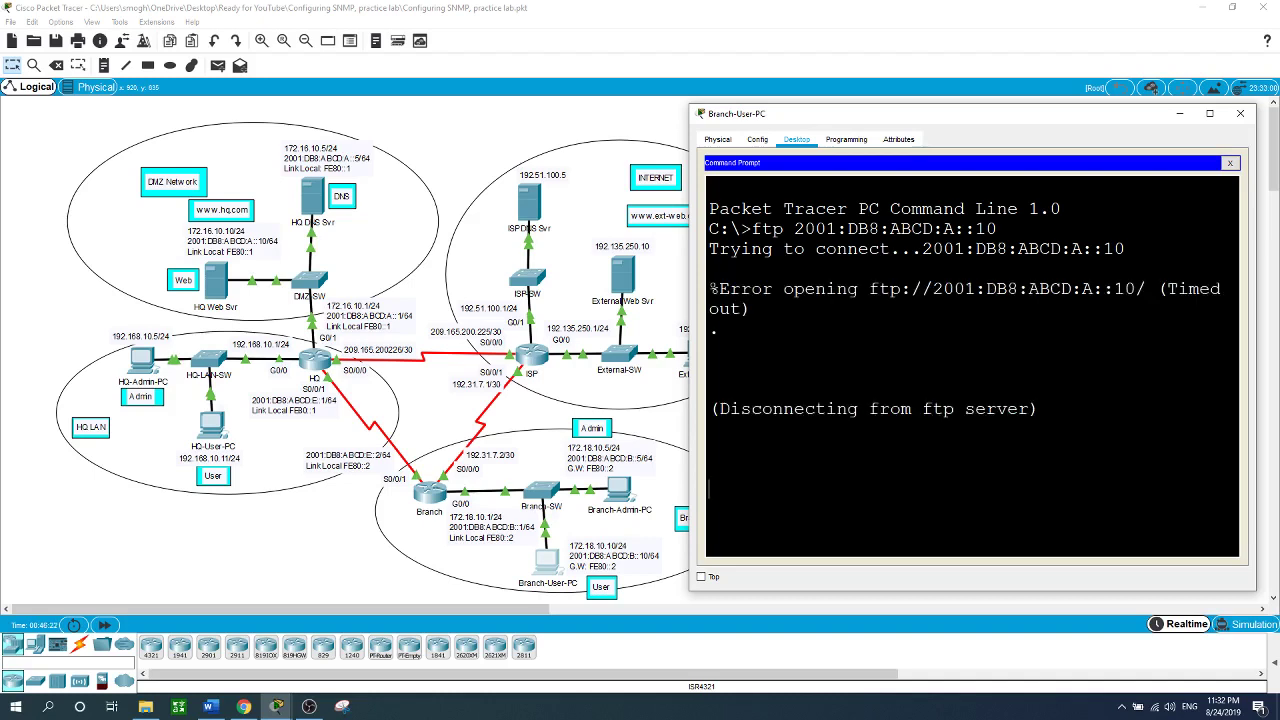
pyautogui.click(1240, 113)
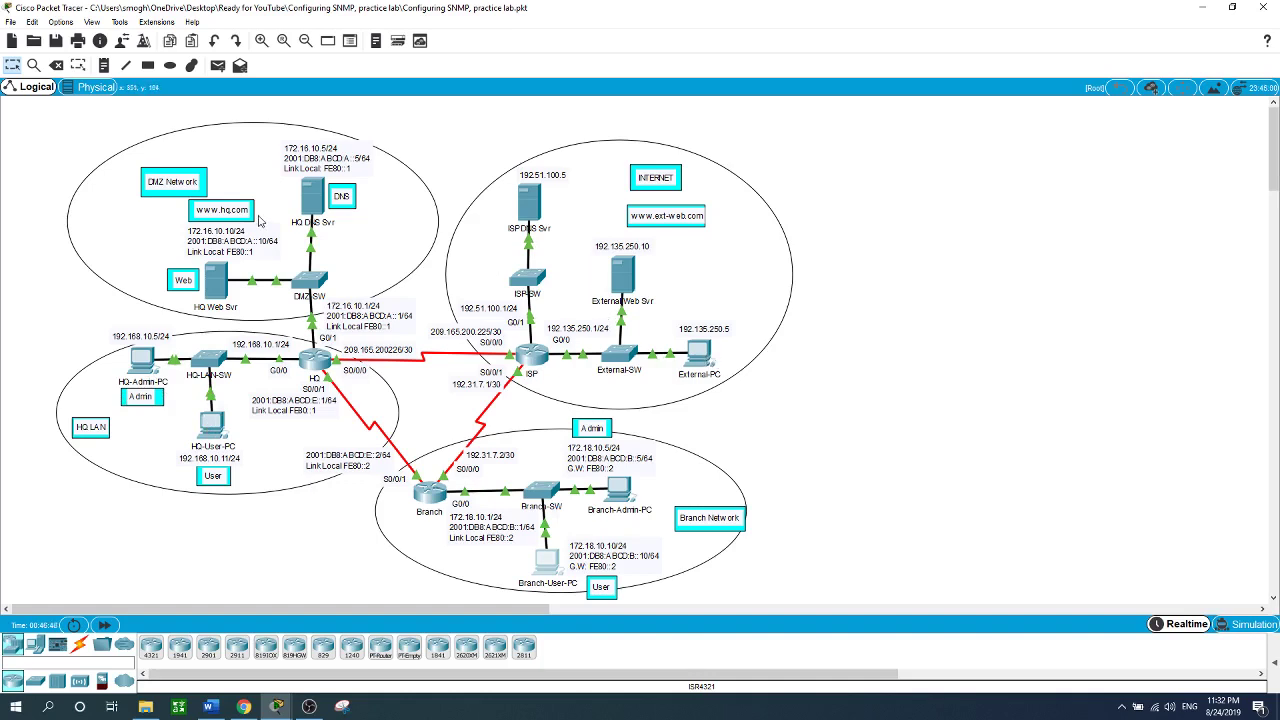
pyautogui.click(698, 352)
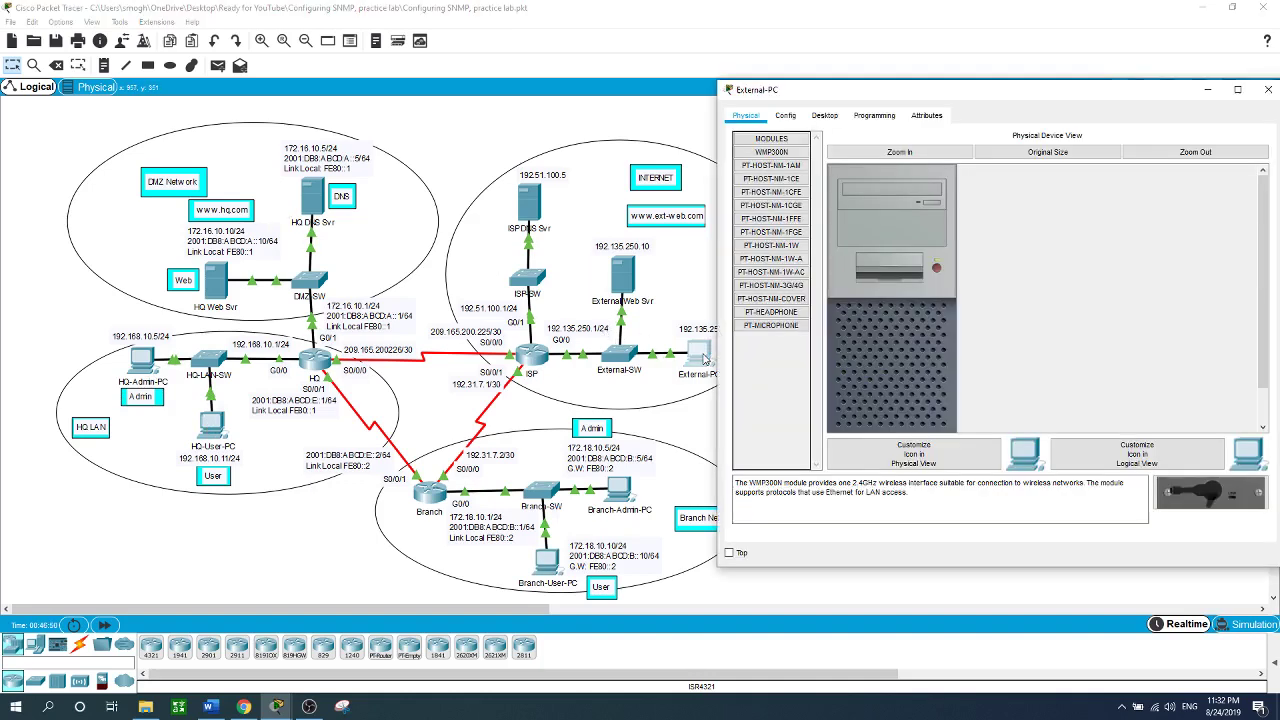
pyautogui.click(825, 116)
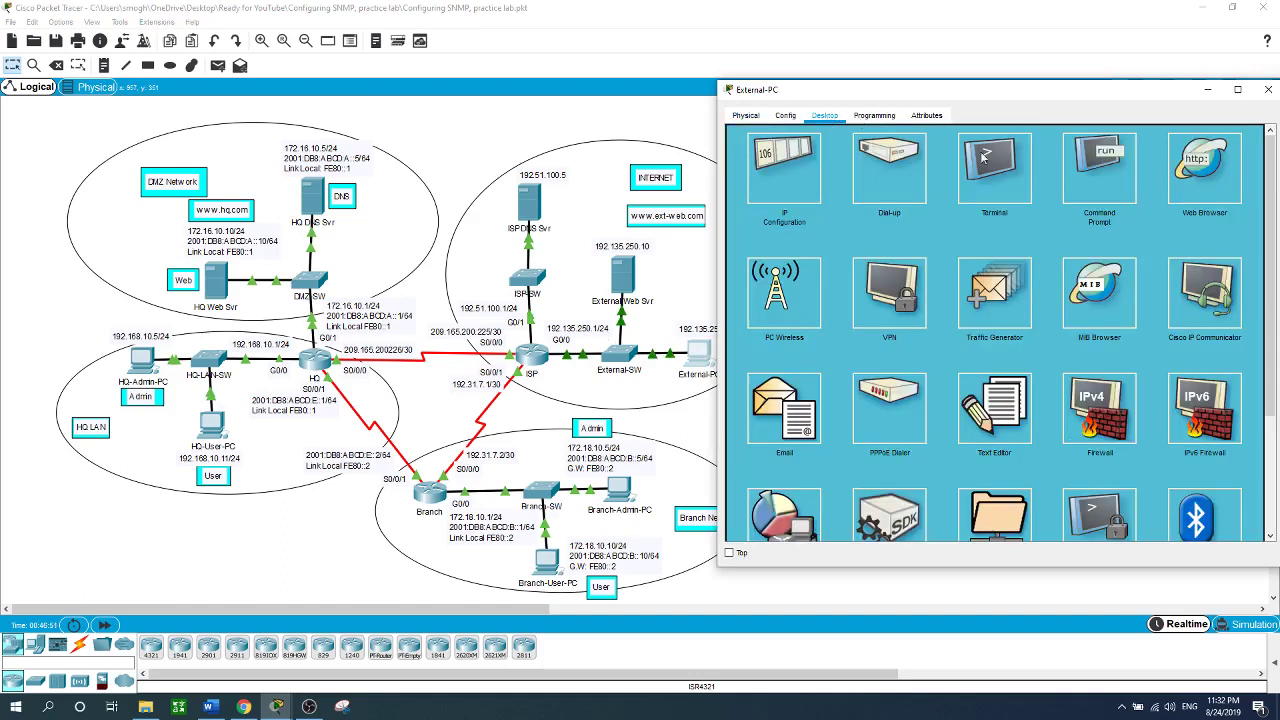
pyautogui.click(1197, 165)
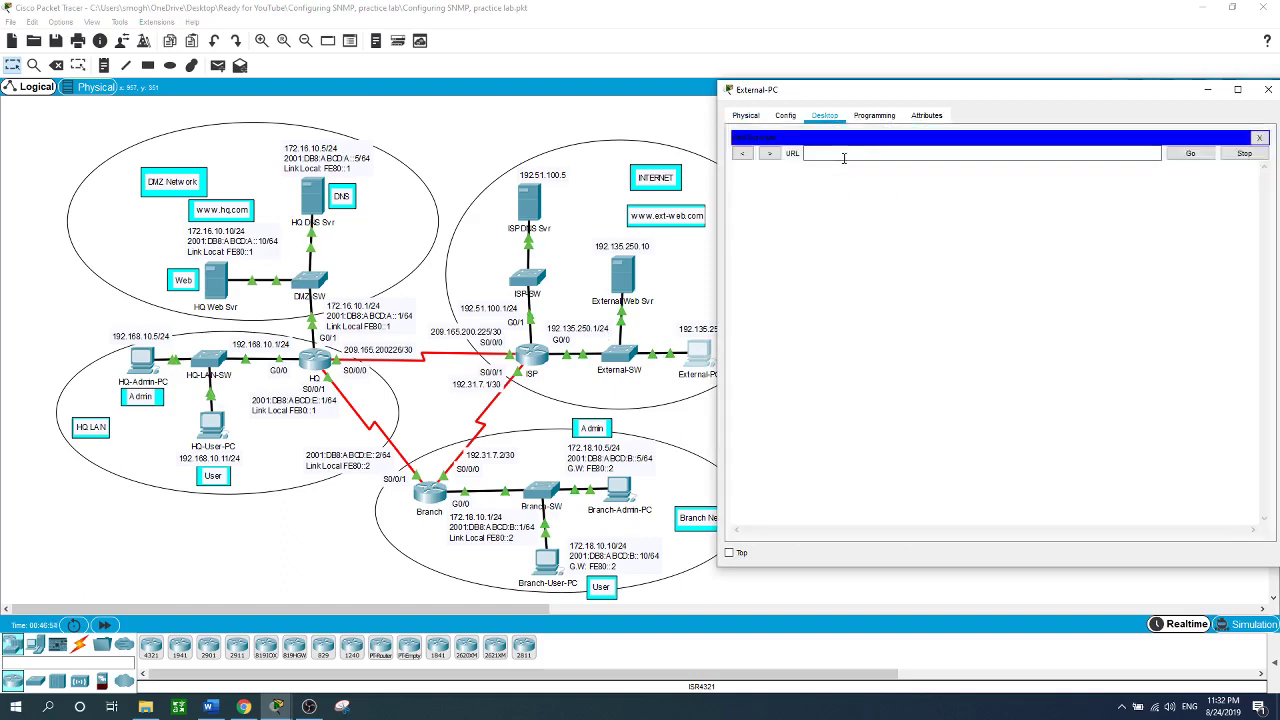
pyautogui.write('www.hq')
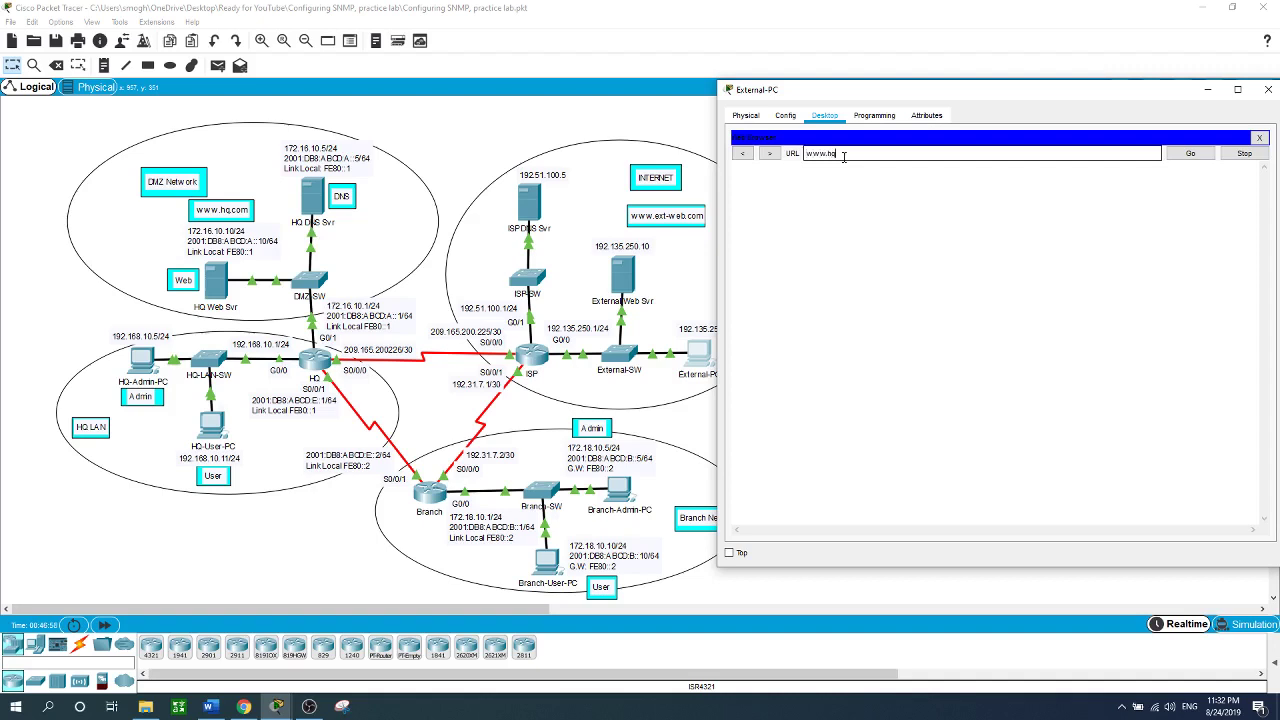
pyautogui.write('.com')
pyautogui.press('Return')
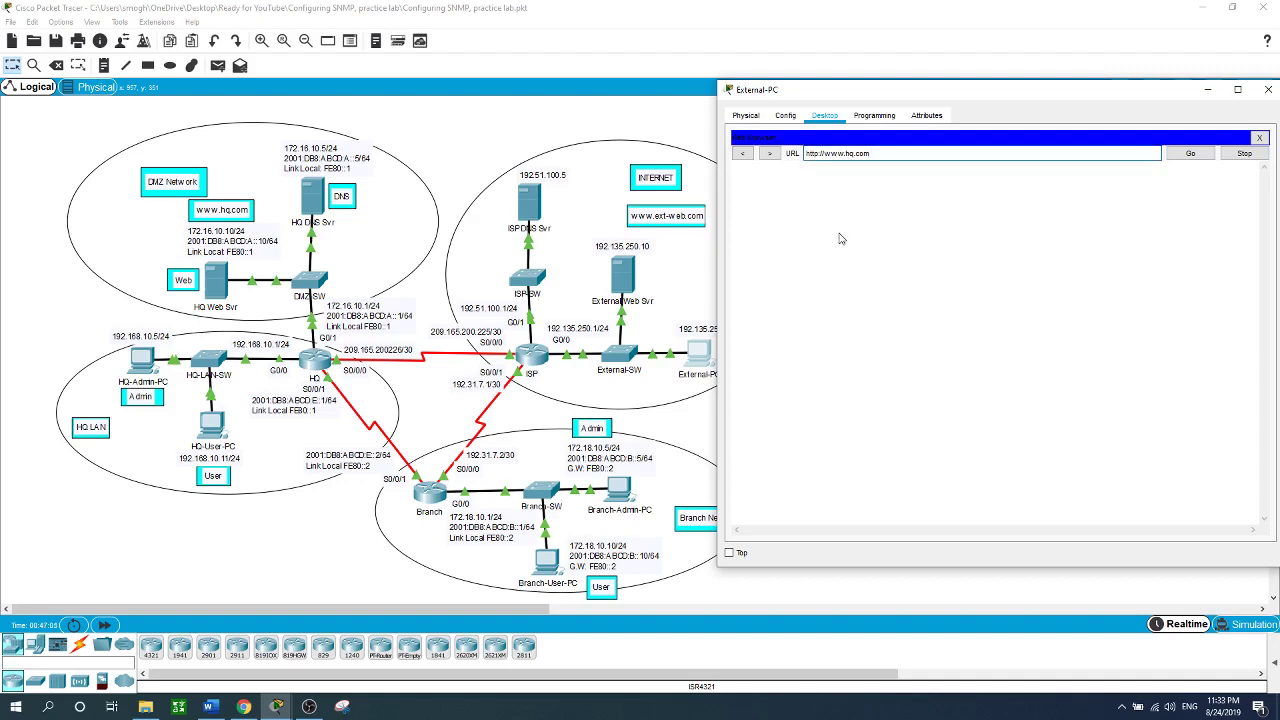
pyautogui.click(1195, 154)
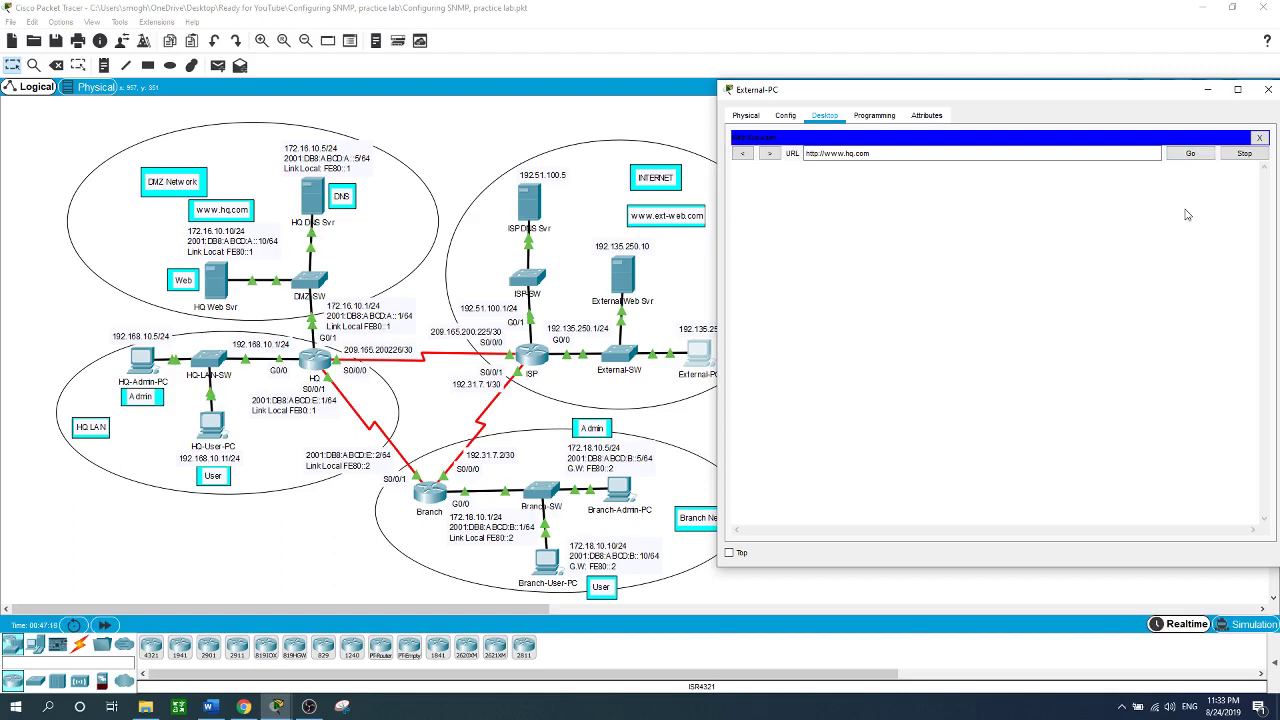
pyautogui.click(1190, 156)
pyautogui.click(1191, 156)
pyautogui.click(1191, 154)
pyautogui.click(1194, 155)
pyautogui.click(230, 570)
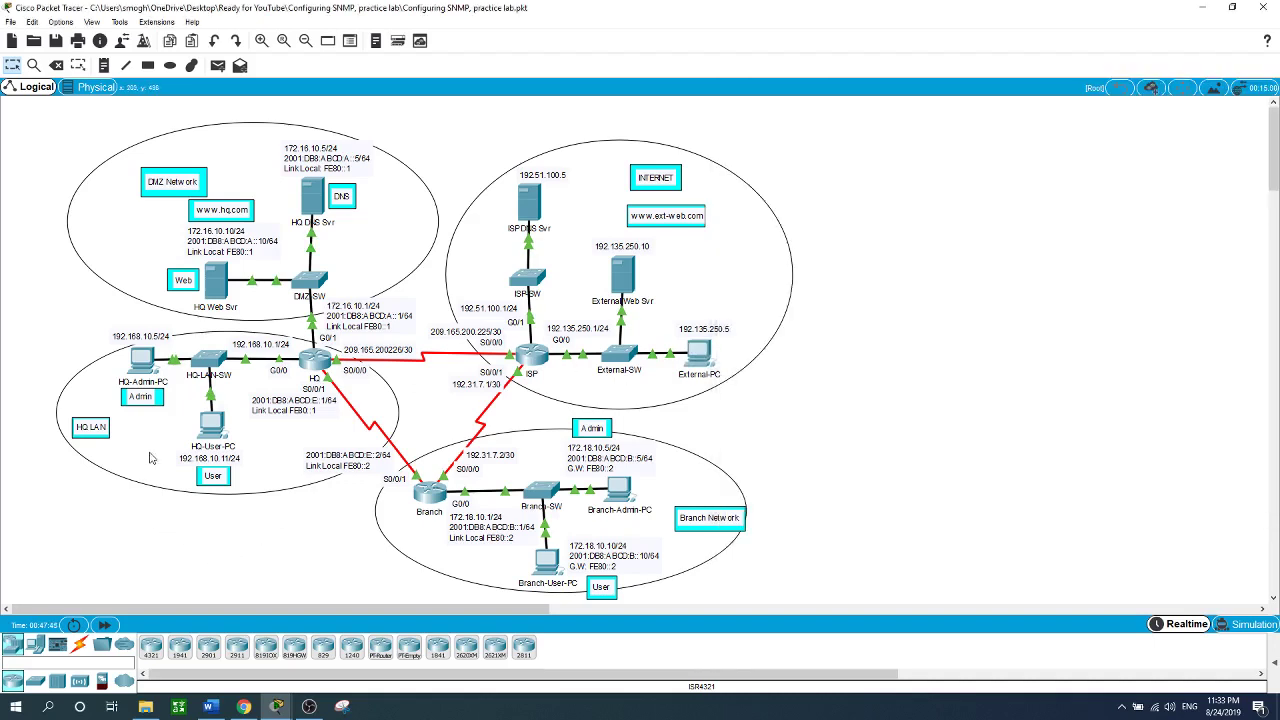
pyautogui.click(146, 362)
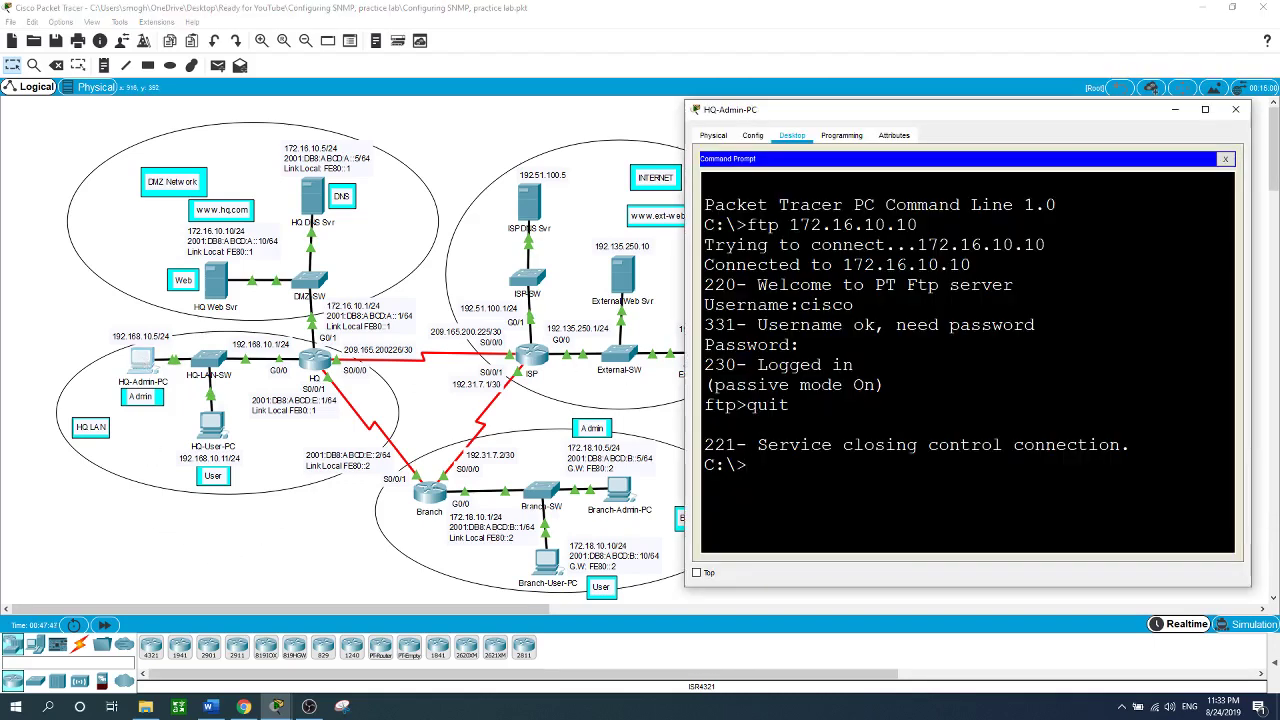
pyautogui.click(1225, 158)
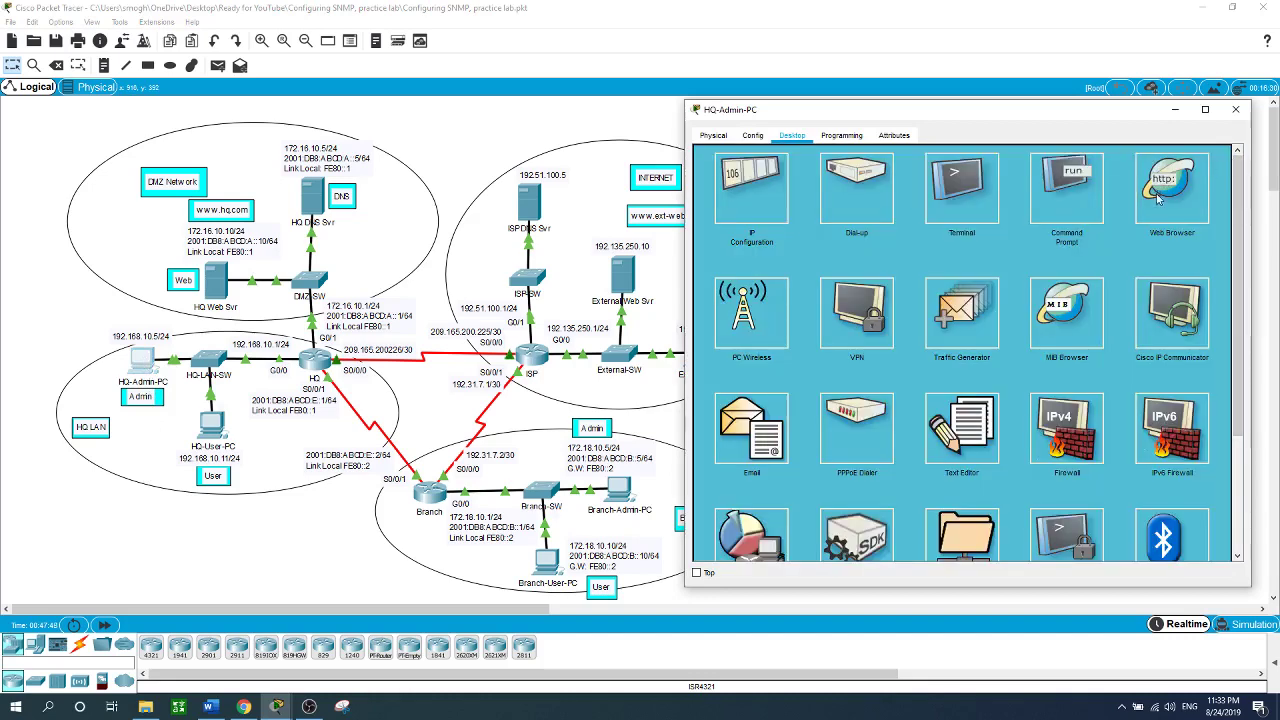
pyautogui.click(1160, 198)
pyautogui.click(788, 175)
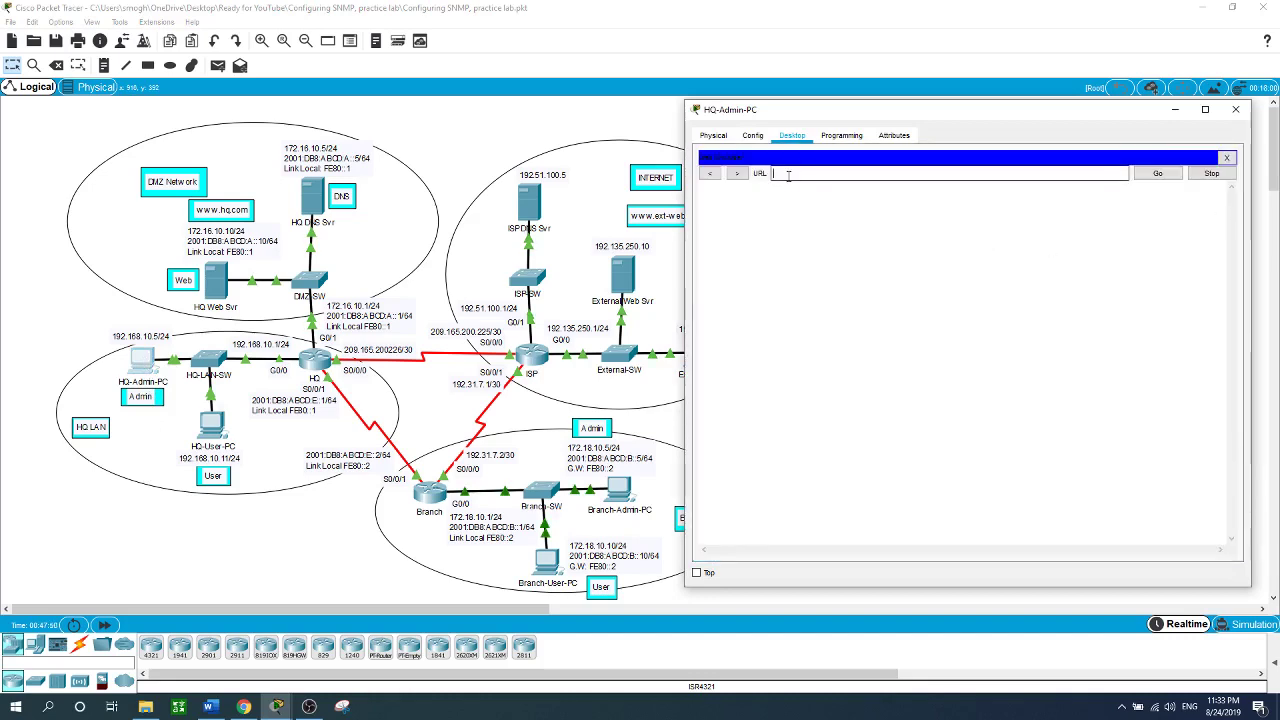
pyautogui.write('www.hq.com')
pyautogui.press('Return')
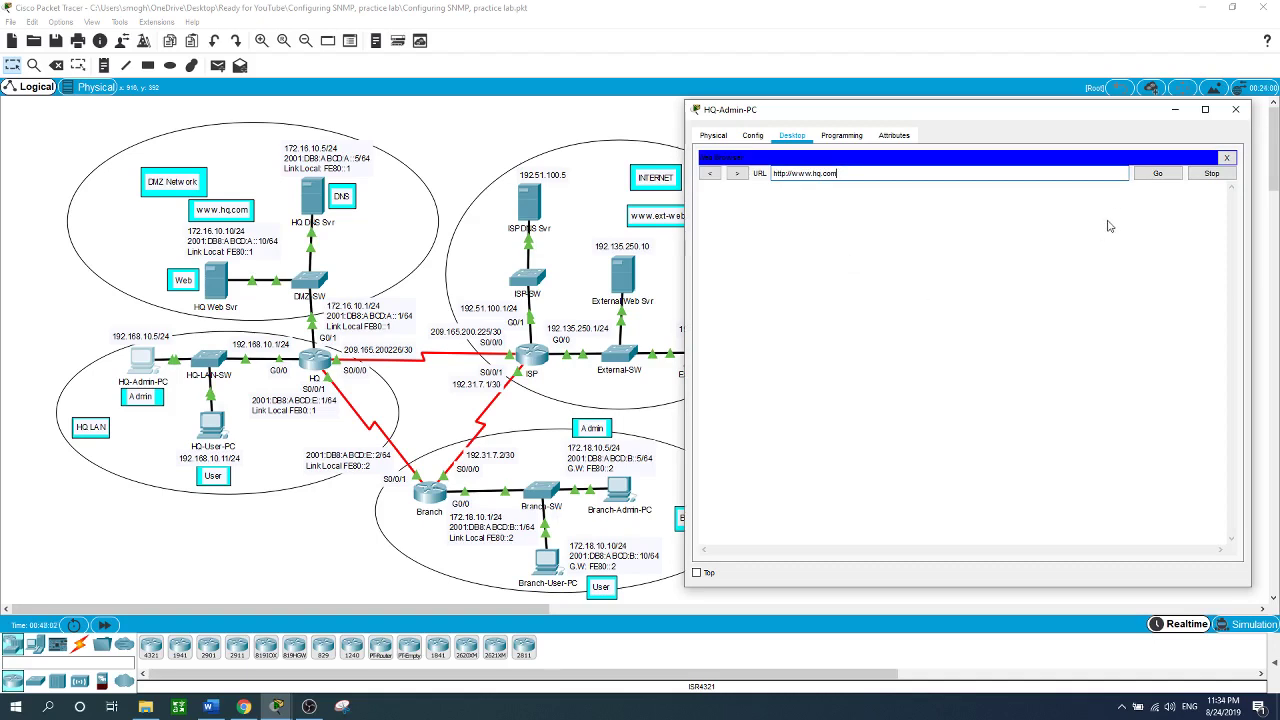
pyautogui.click(1164, 178)
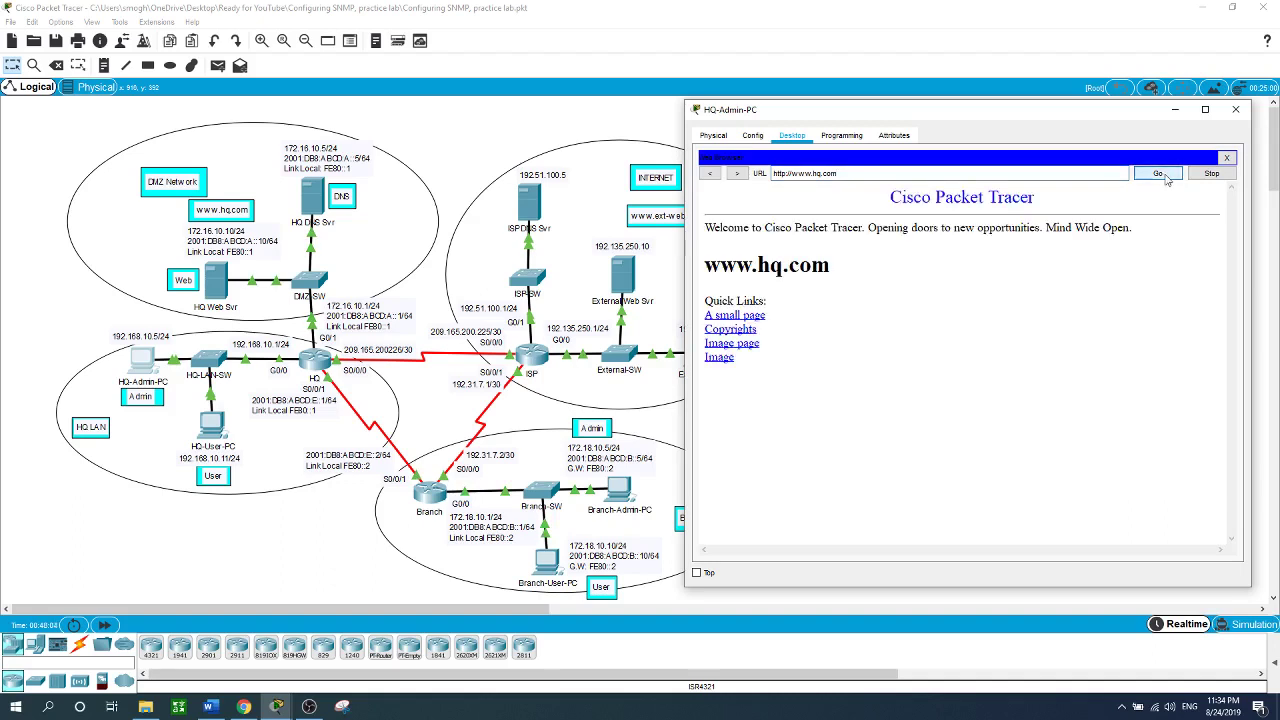
pyautogui.click(324, 533)
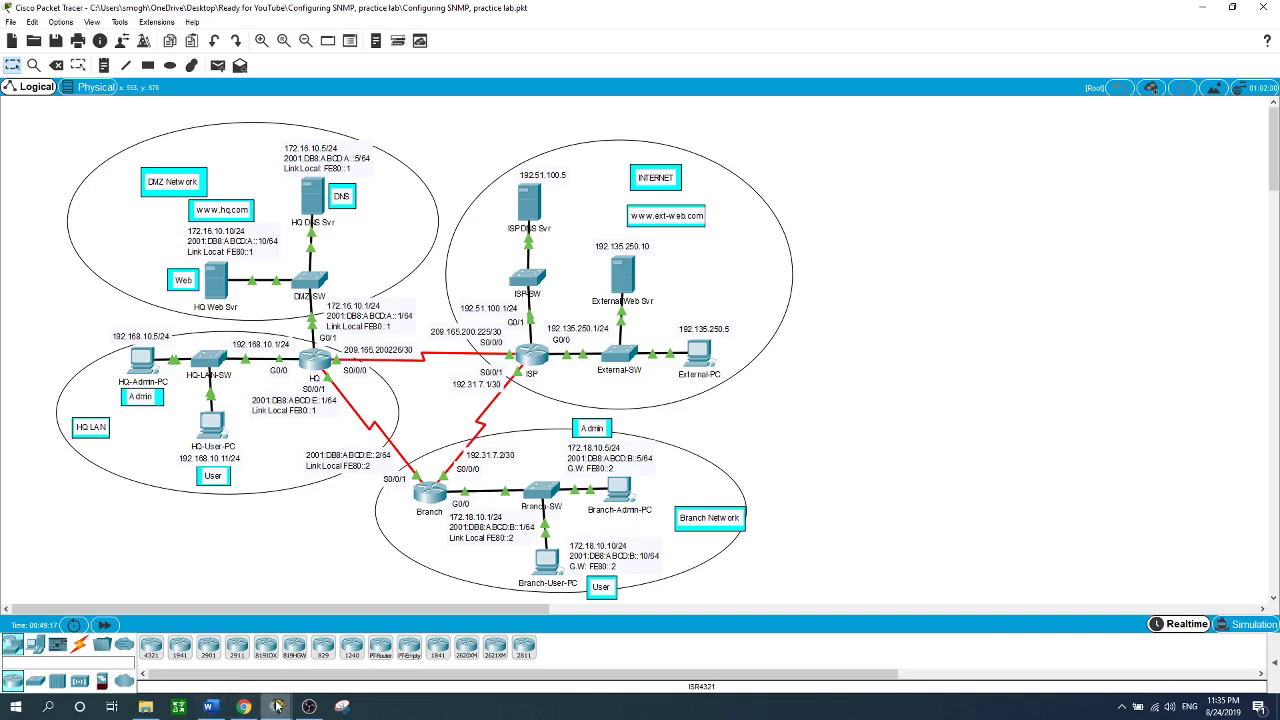
pyautogui.click(309, 706)
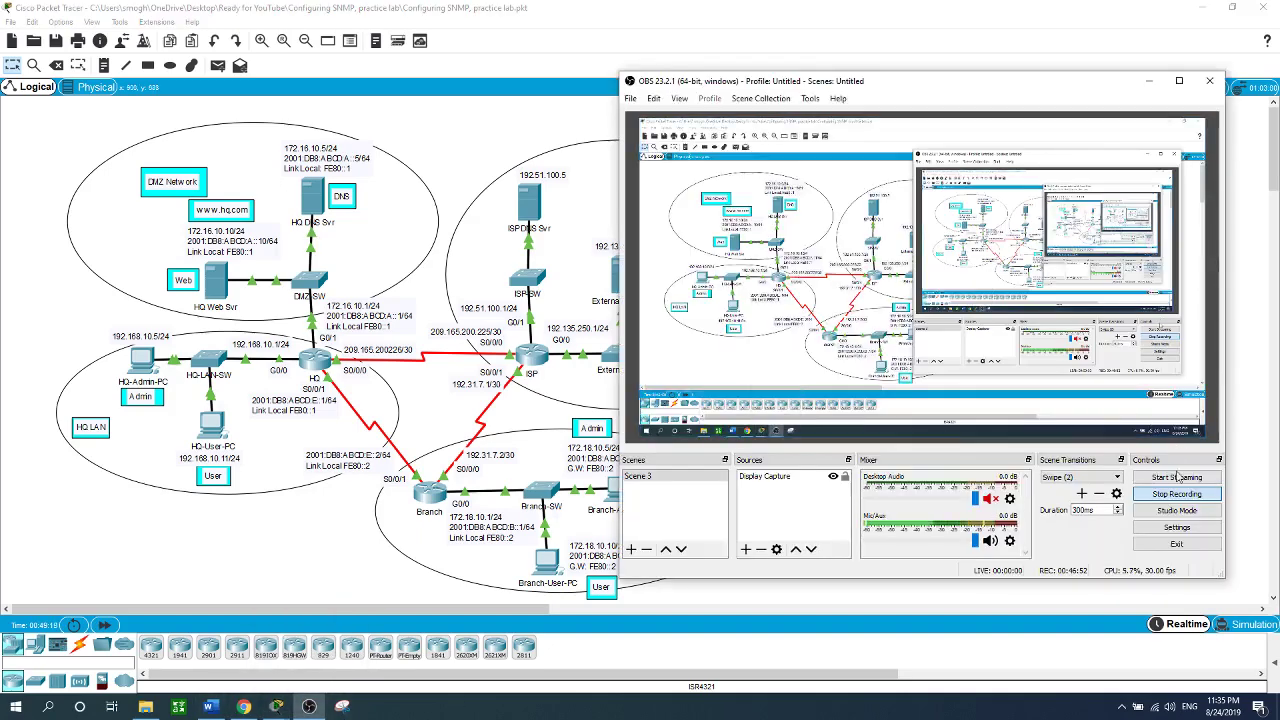